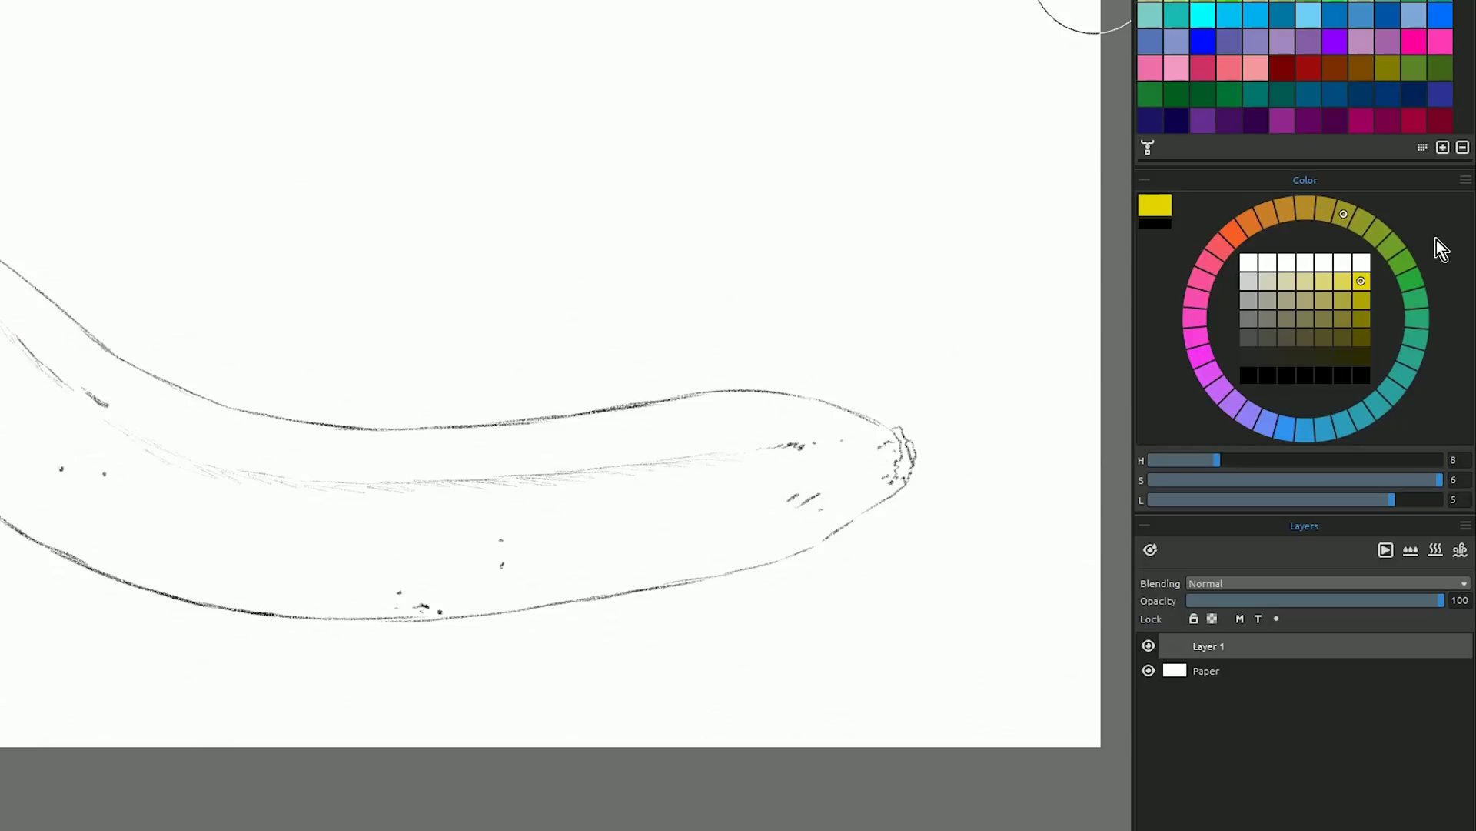
Check the display options available for the Color panel without changing them.
{"action": "left_click", "coordinate": [1466, 183]}
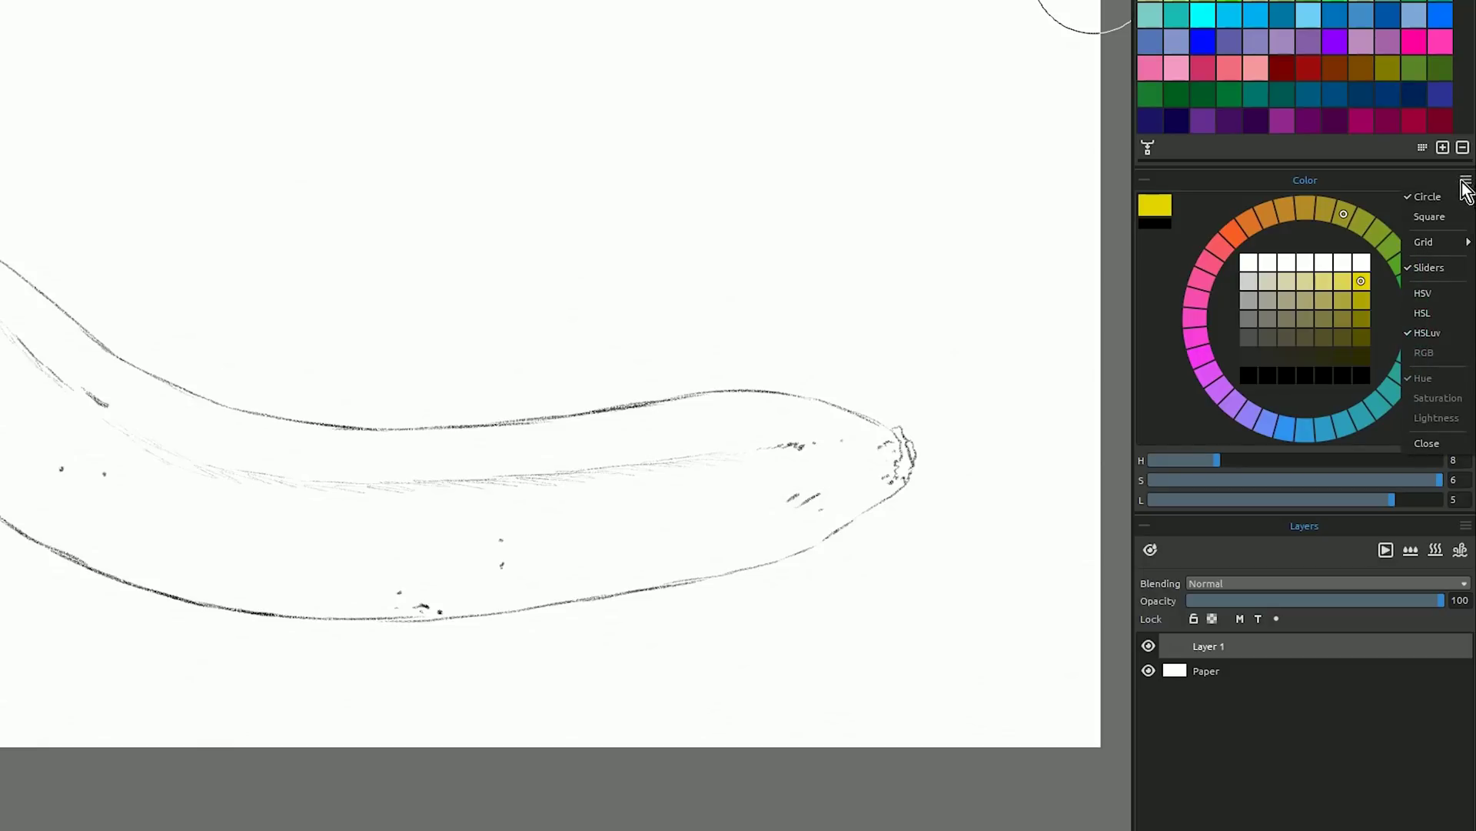
{"action": "mouse_move", "coordinate": [1453, 245]}
{"action": "left_click", "coordinate": [1377, 187]}
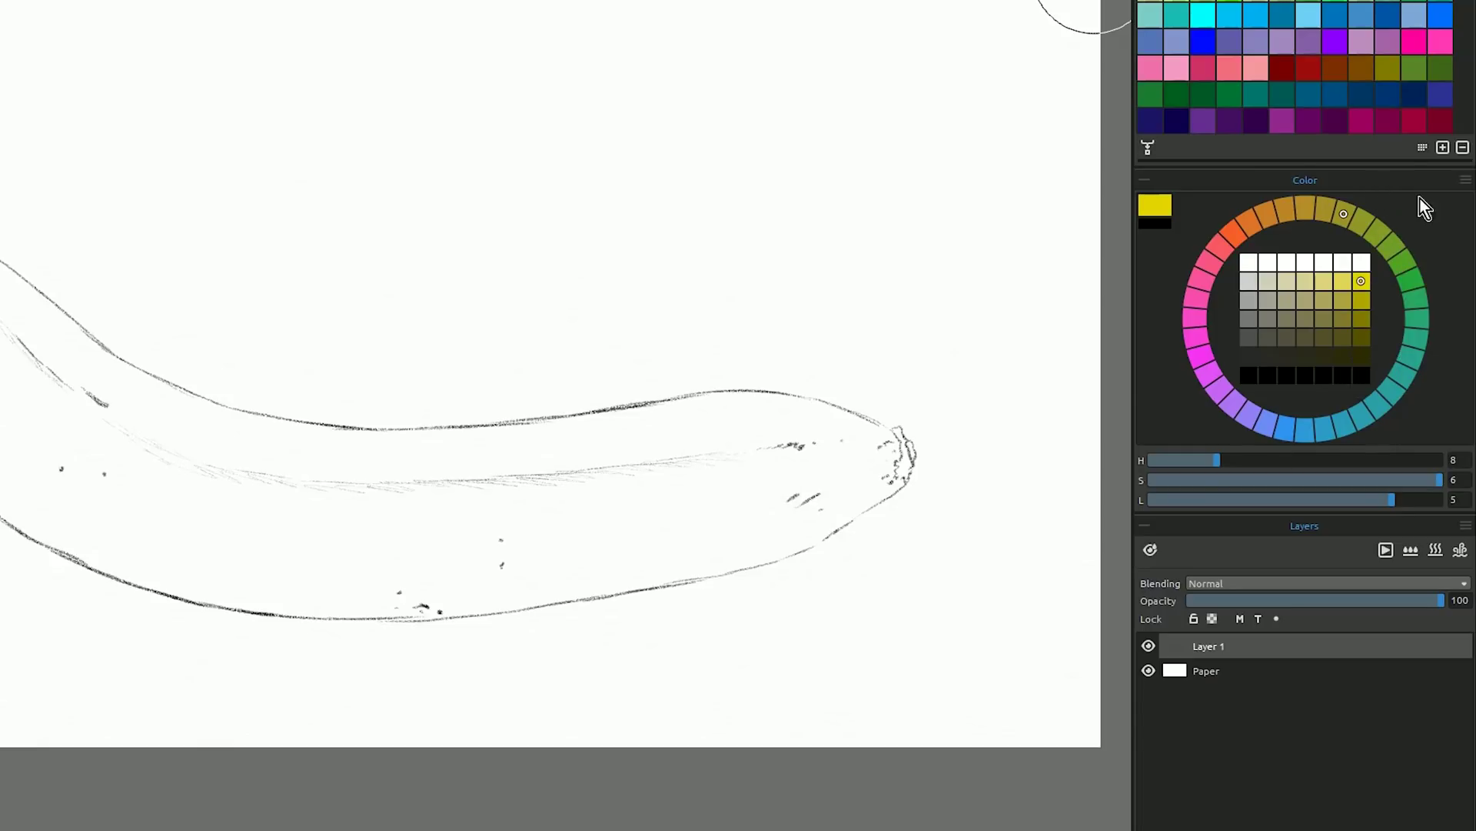
Sample white, then green, salmon, teal and blue hues on the colour wheel to compare their lightness ranges.
{"action": "mouse_move", "coordinate": [1341, 277]}
{"action": "left_mouse_down"}
{"action": "mouse_move", "coordinate": [1249, 283]}
{"action": "mouse_move", "coordinate": [1316, 266]}
{"action": "left_mouse_up"}
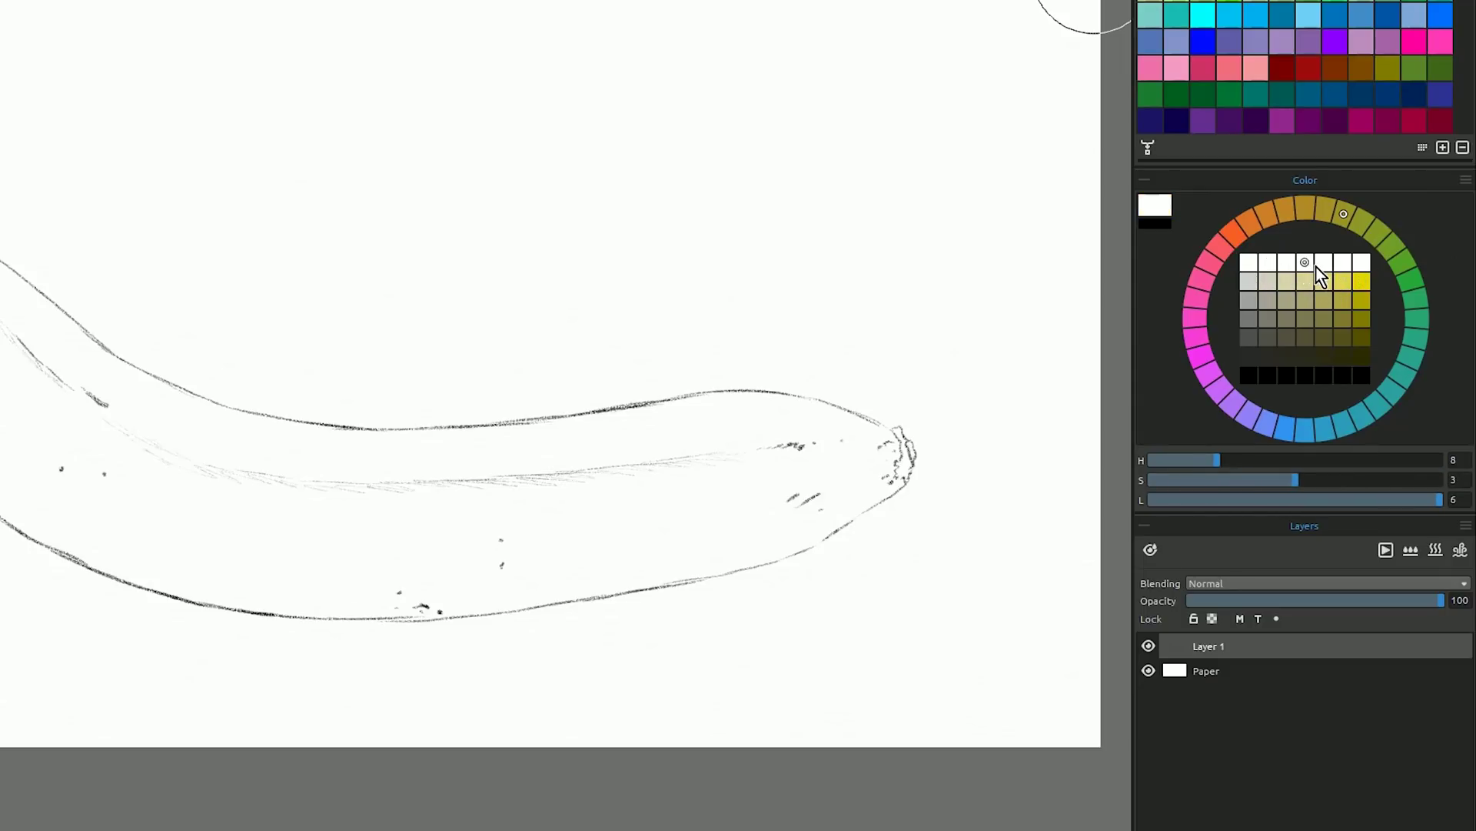
{"action": "left_click_drag", "start_coordinate": [1349, 215], "coordinate": [1406, 262]}
{"action": "left_click", "coordinate": [1367, 283]}
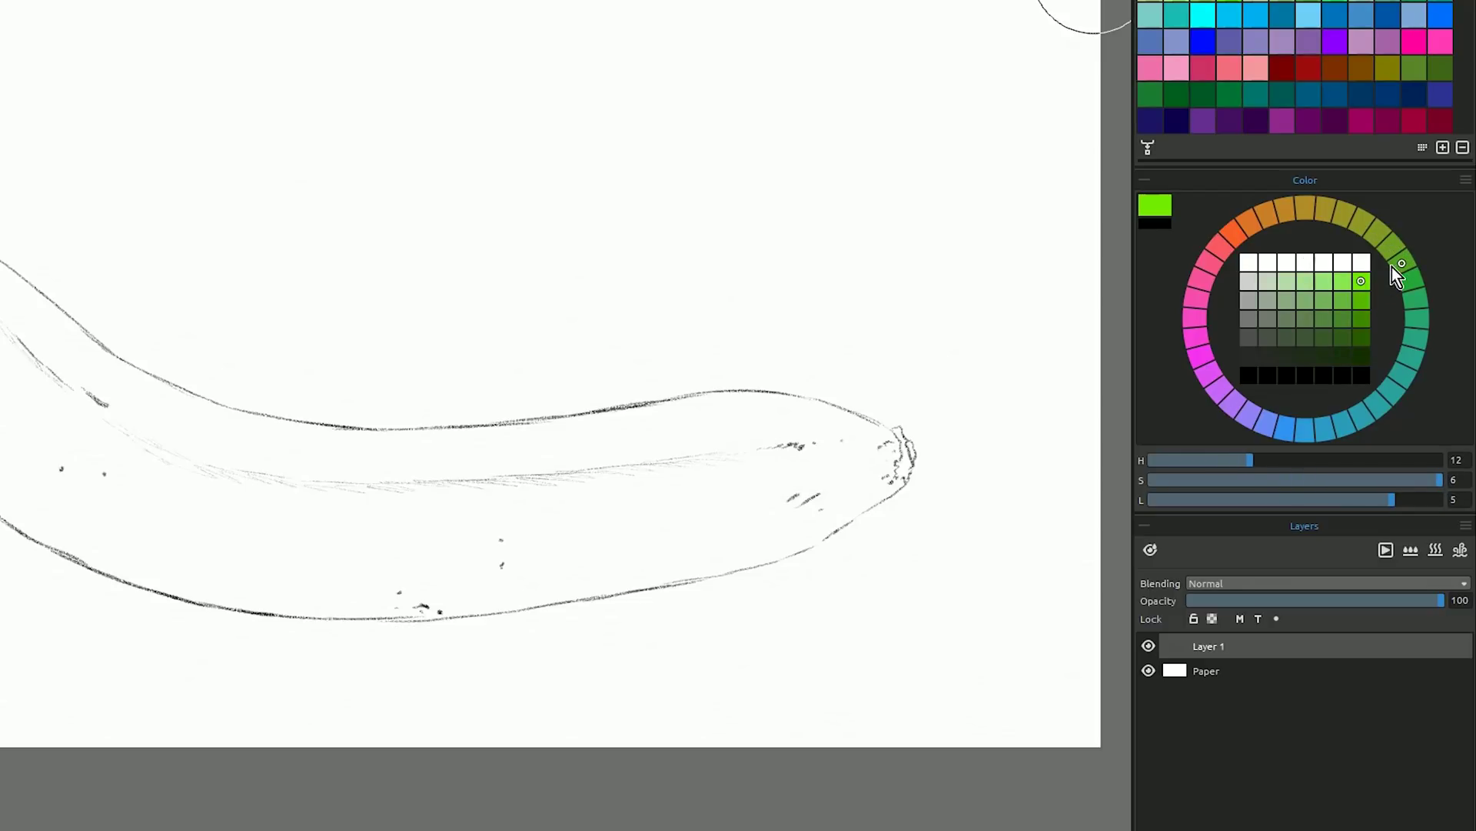
{"action": "left_click", "coordinate": [1235, 234]}
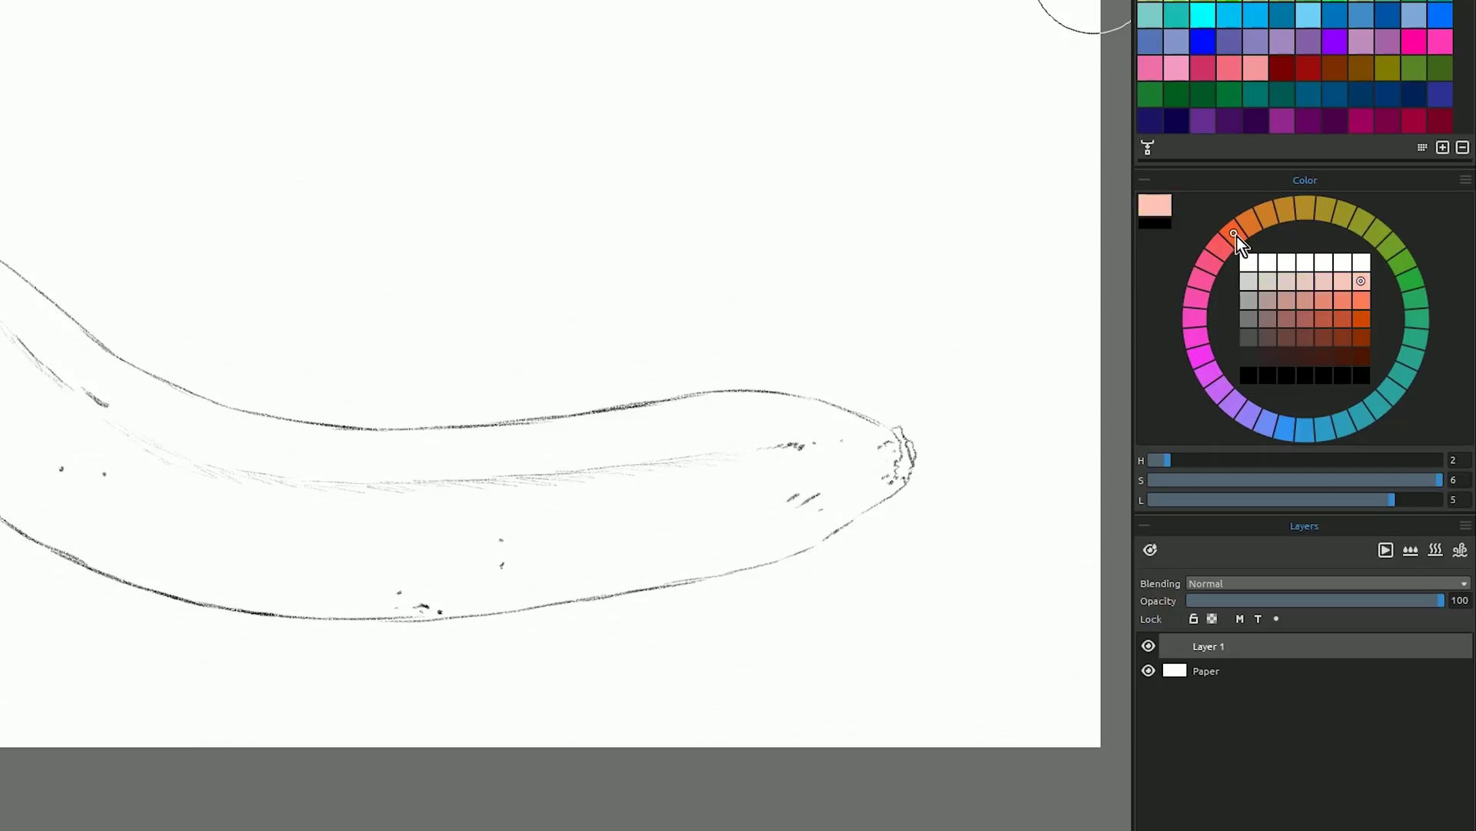
{"action": "left_click", "coordinate": [1401, 263]}
{"action": "left_click", "coordinate": [1387, 246]}
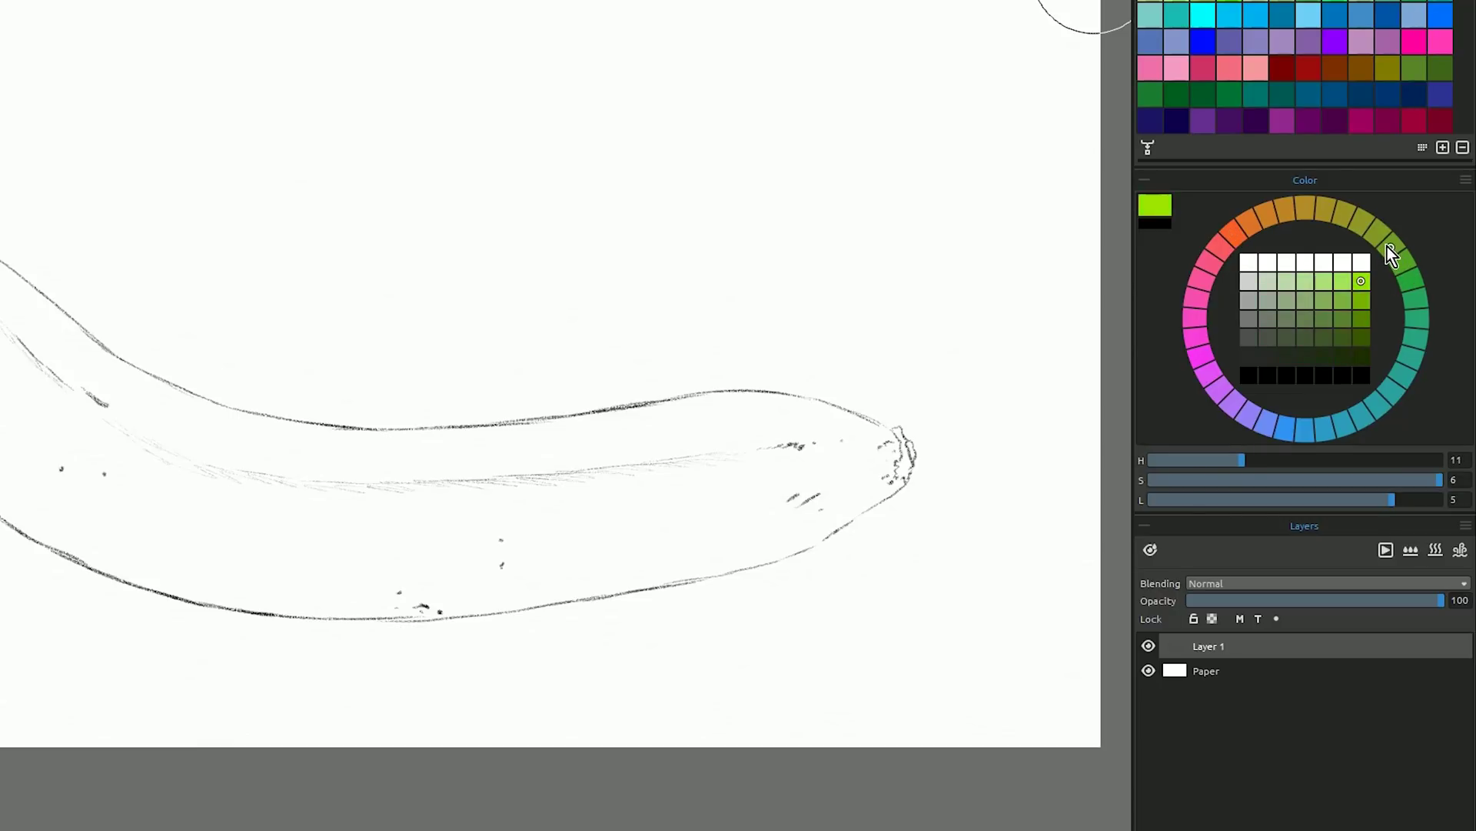
{"action": "left_click", "coordinate": [1416, 298]}
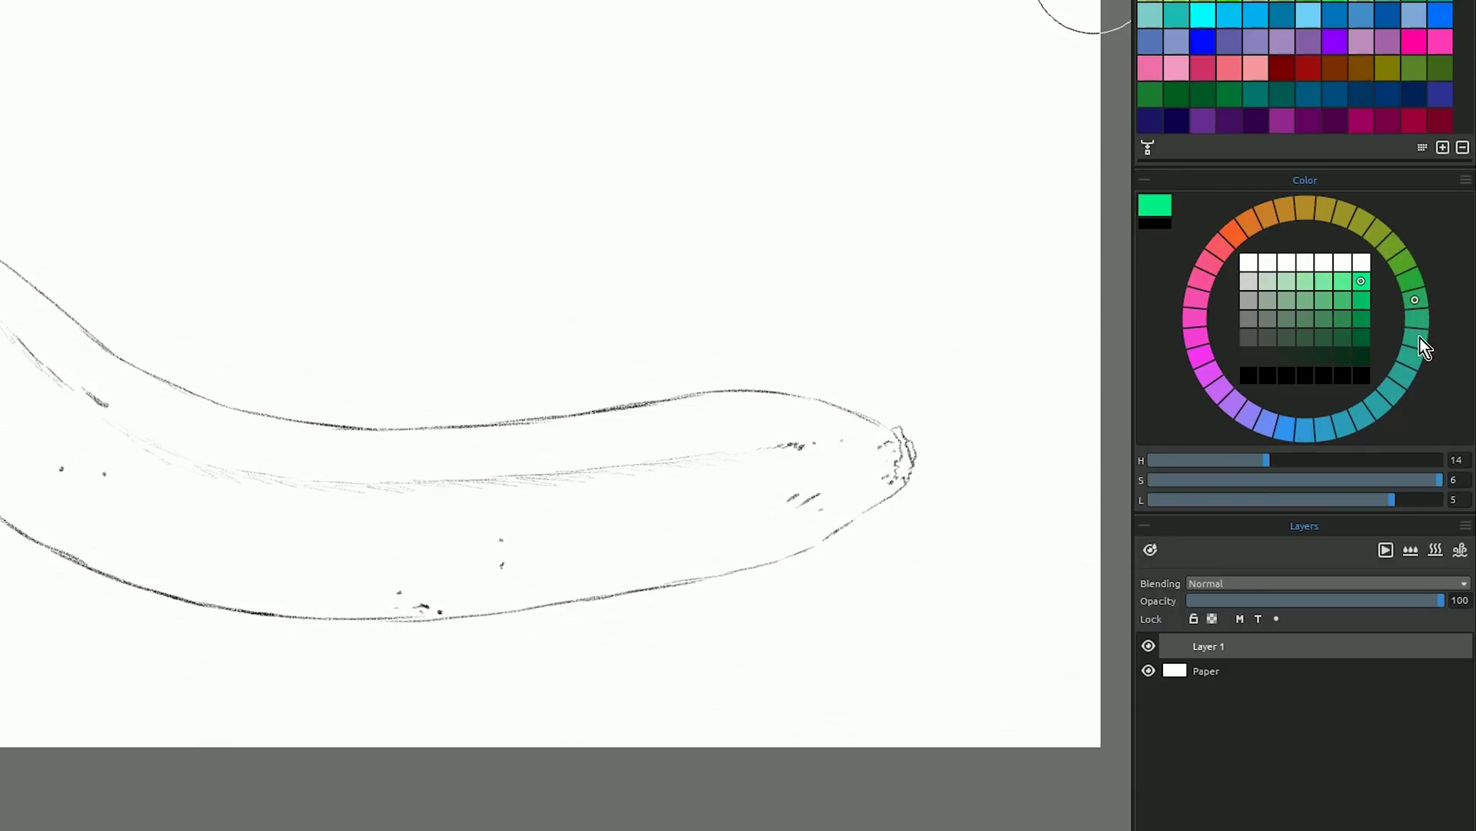
{"action": "left_click", "coordinate": [1305, 430]}
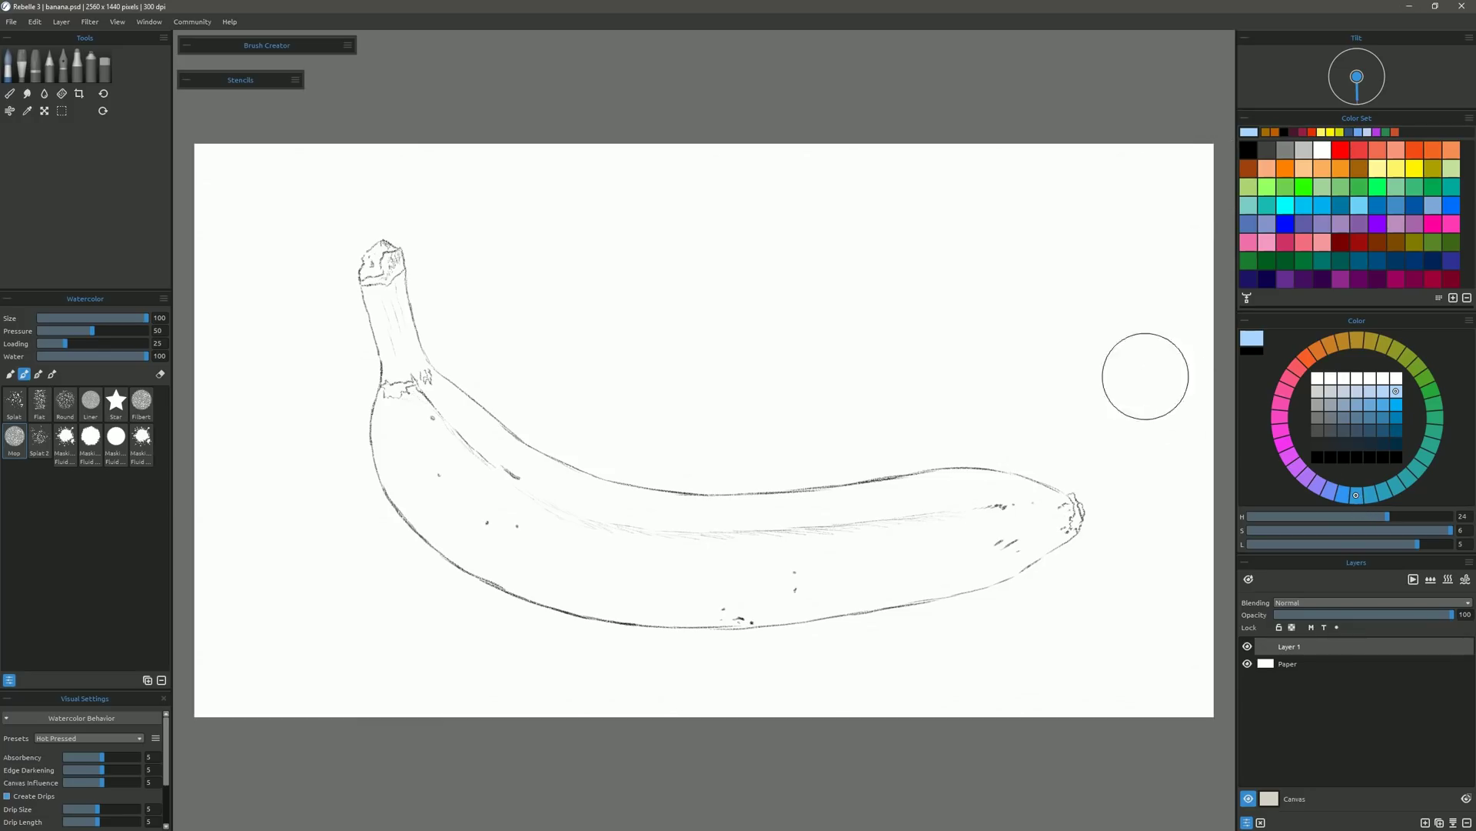
Paint a light turquoise swatch above the banana with the Acrylic Flat brush.
{"action": "left_click", "coordinate": [22, 66]}
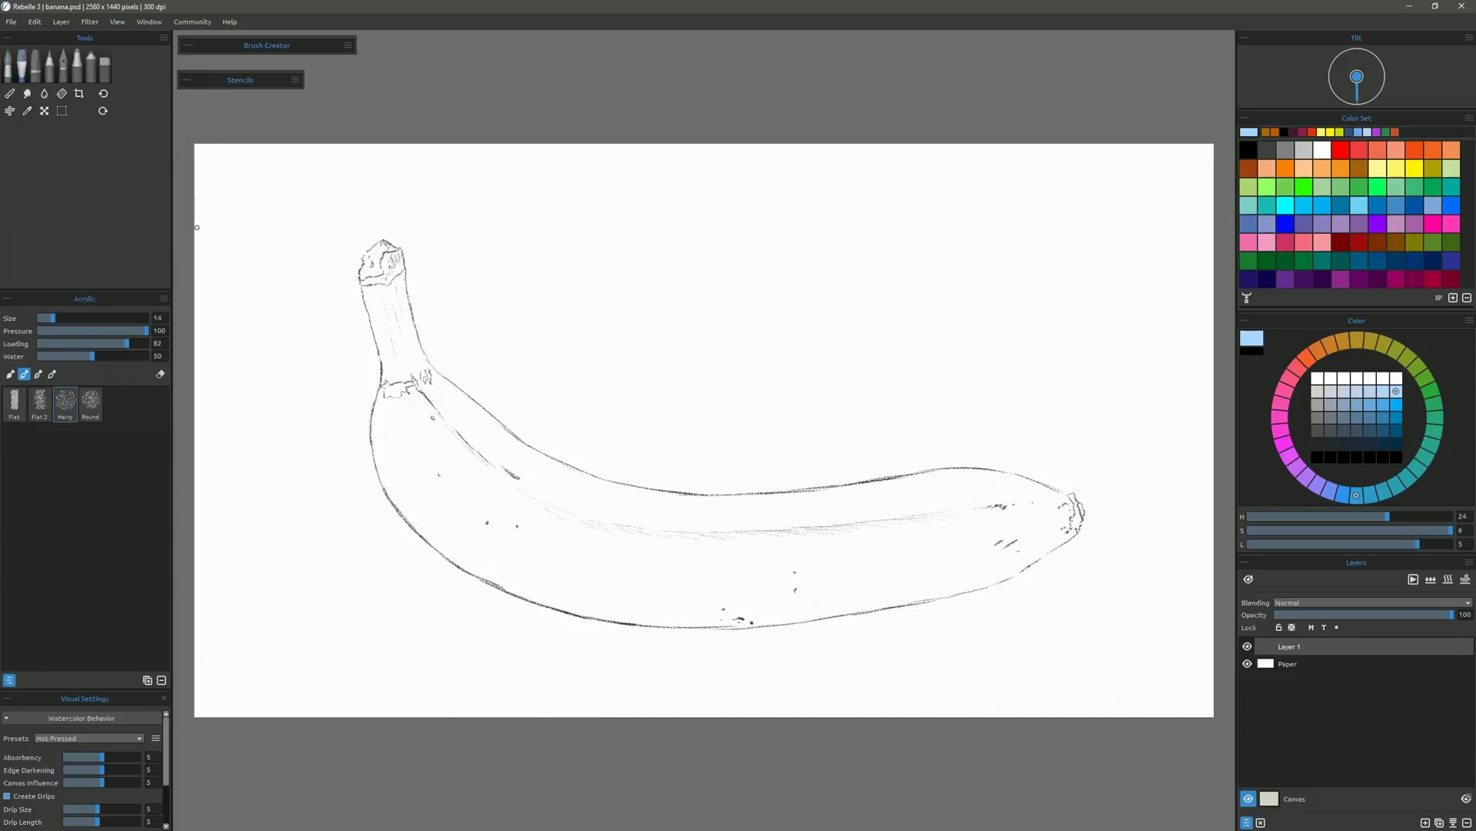
{"action": "left_click", "coordinate": [14, 402]}
{"action": "left_click", "coordinate": [1426, 457]}
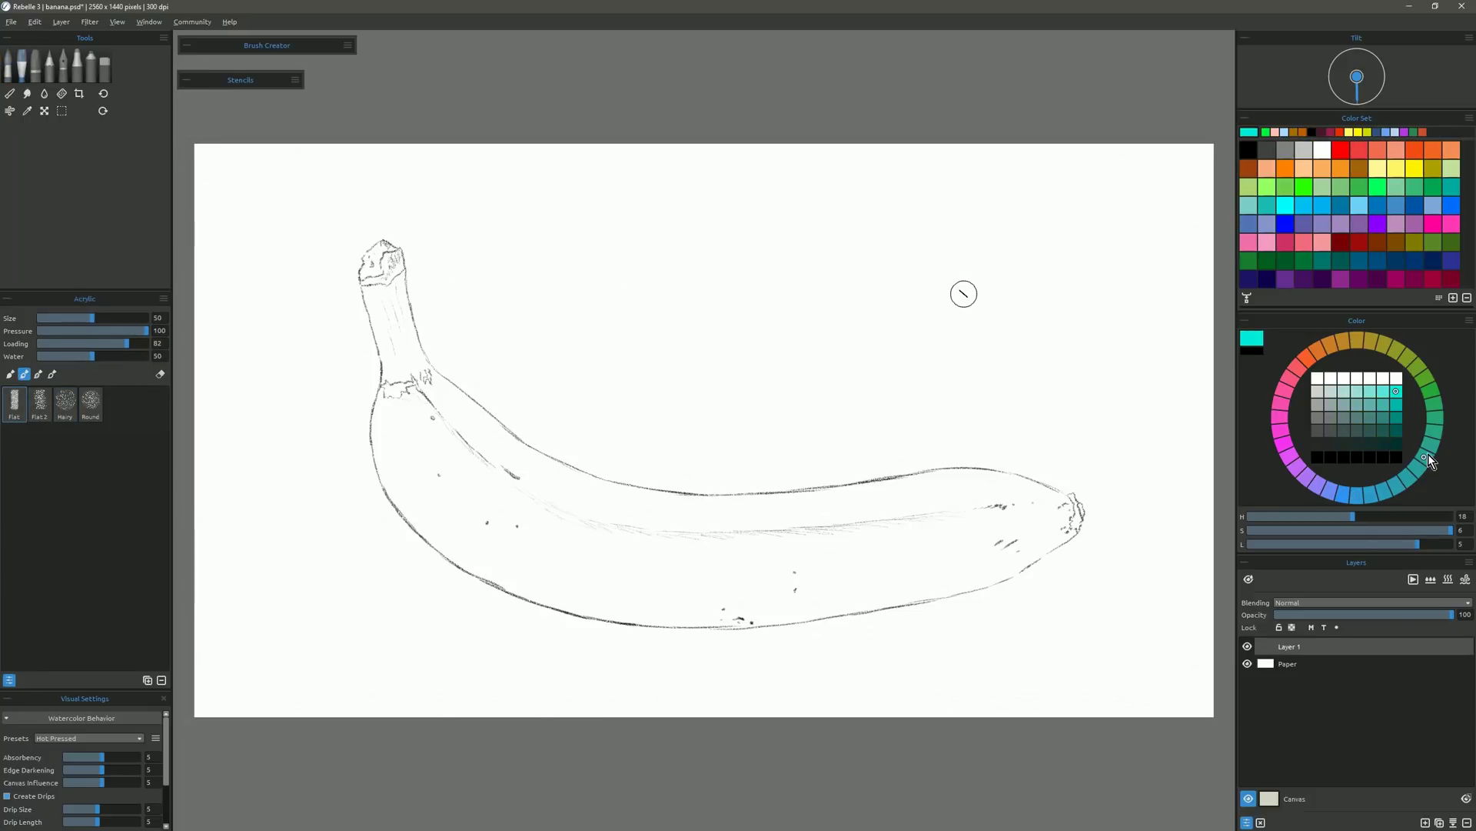
{"action": "left_click", "coordinate": [1370, 391]}
{"action": "mouse_move", "coordinate": [644, 284]}
{"action": "left_mouse_down"}
{"action": "mouse_move", "coordinate": [656, 329]}
{"action": "mouse_move", "coordinate": [696, 300]}
{"action": "mouse_move", "coordinate": [750, 360]}
{"action": "left_mouse_up"}
Paint a yellow-green and a light pink swatch beside the turquoise one, keeping the same saturation and lightness.
{"action": "left_click", "coordinate": [1398, 351]}
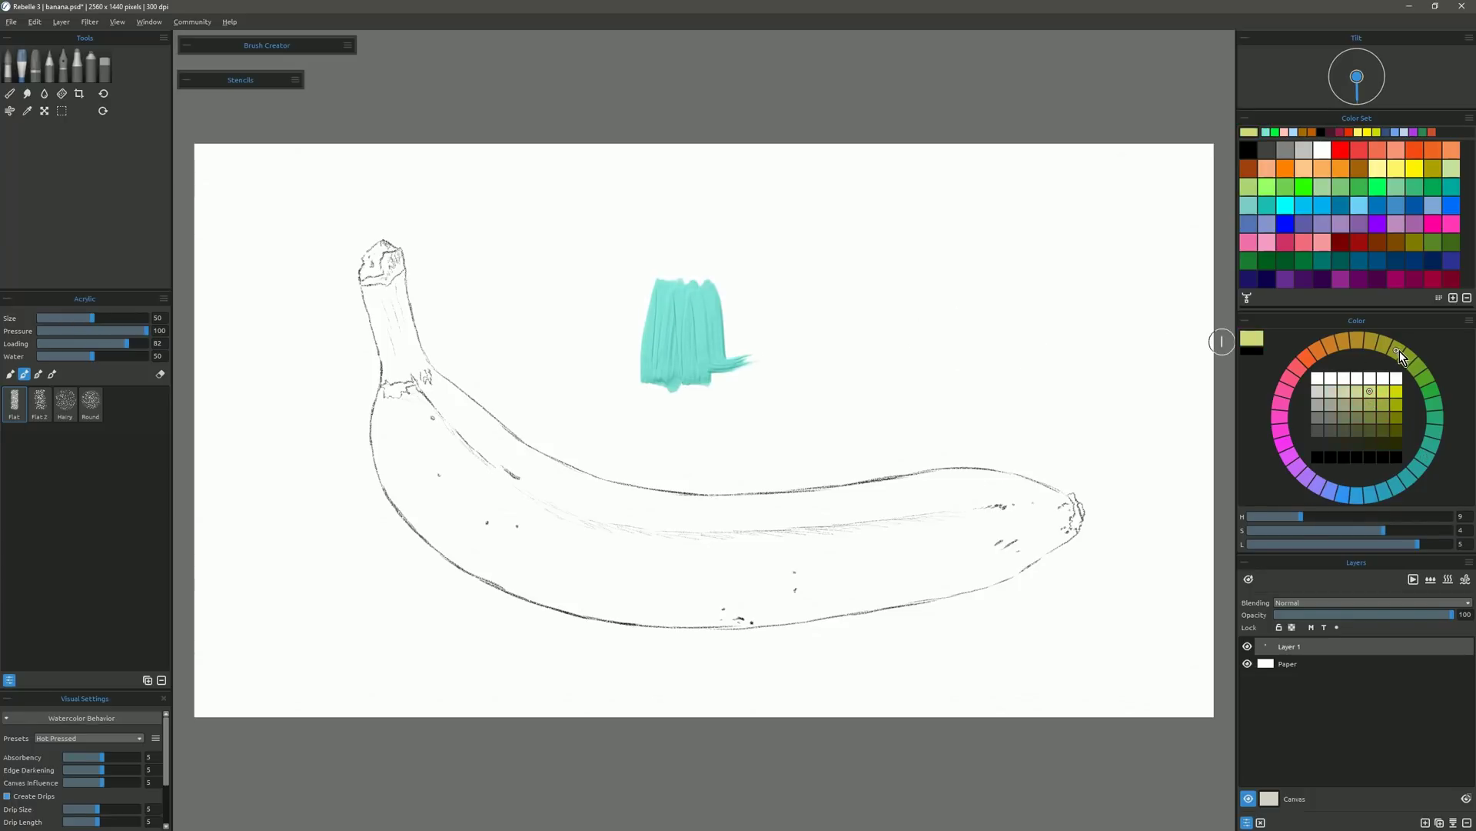
{"action": "mouse_move", "coordinate": [747, 307]}
{"action": "left_mouse_down"}
{"action": "mouse_move", "coordinate": [730, 338]}
{"action": "mouse_move", "coordinate": [750, 309]}
{"action": "mouse_move", "coordinate": [821, 352]}
{"action": "left_mouse_up"}
{"action": "left_click", "coordinate": [1298, 370]}
{"action": "mouse_move", "coordinate": [789, 280]}
{"action": "left_mouse_down"}
{"action": "mouse_move", "coordinate": [833, 320]}
{"action": "mouse_move", "coordinate": [864, 316]}
{"action": "mouse_move", "coordinate": [864, 343]}
{"action": "left_mouse_up"}
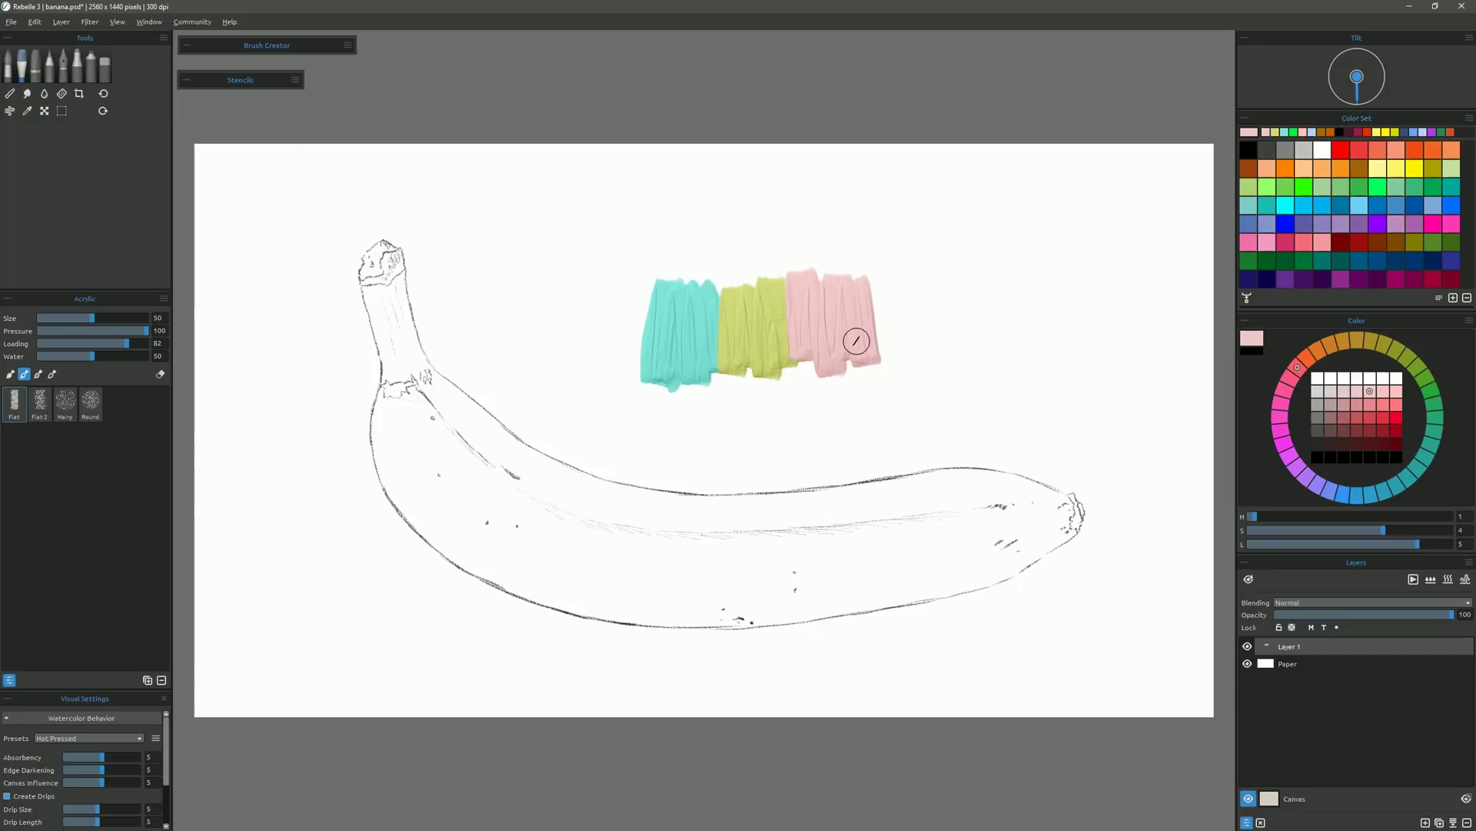
Preview the three swatches in greyscale with the Desaturate filter's Luminosity option, then cancel the filter.
{"action": "left_click", "coordinate": [90, 21]}
{"action": "left_click", "coordinate": [107, 119]}
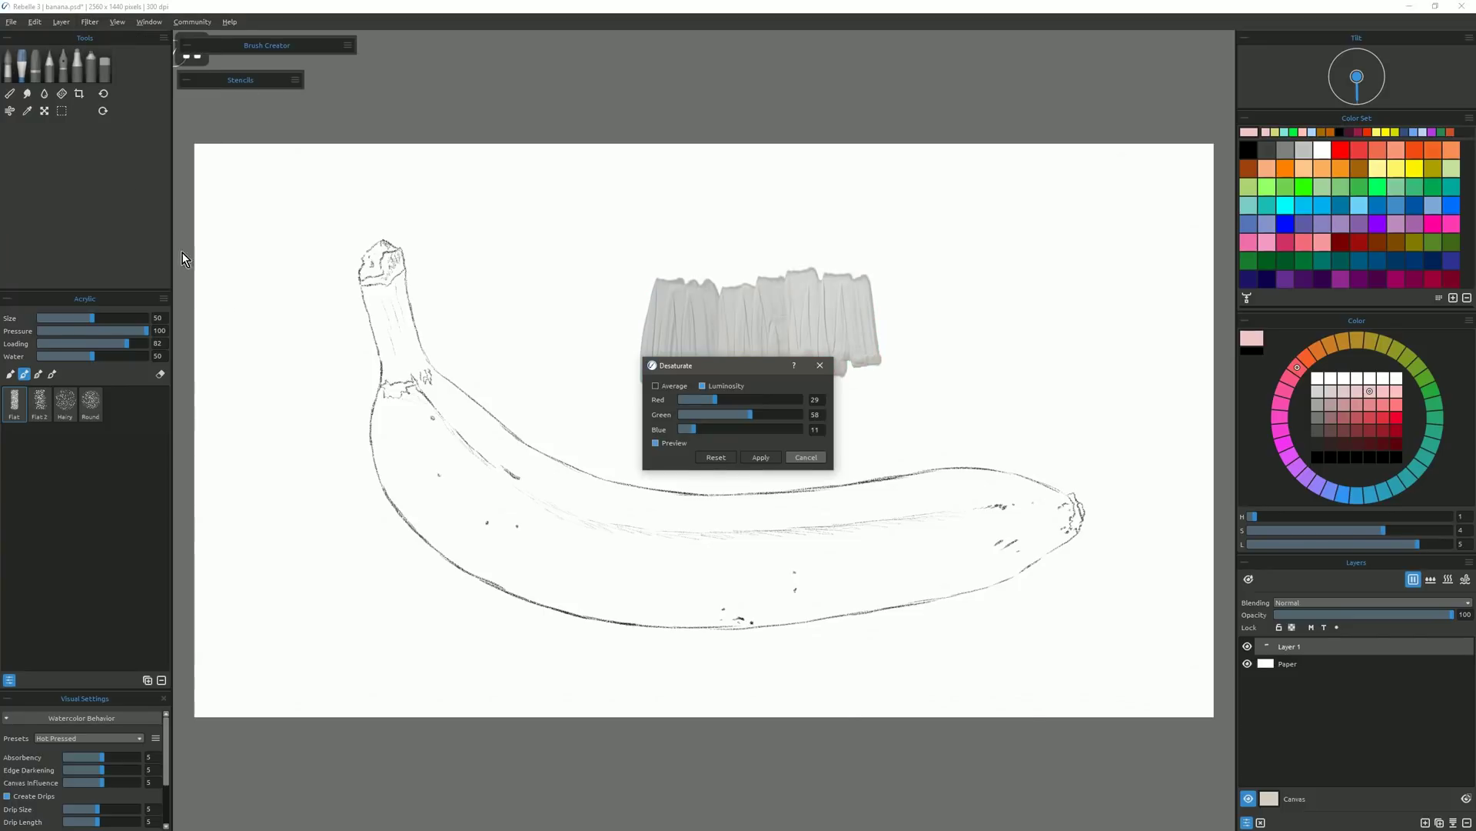
{"action": "left_click_drag", "start_coordinate": [733, 373], "coordinate": [1016, 290]}
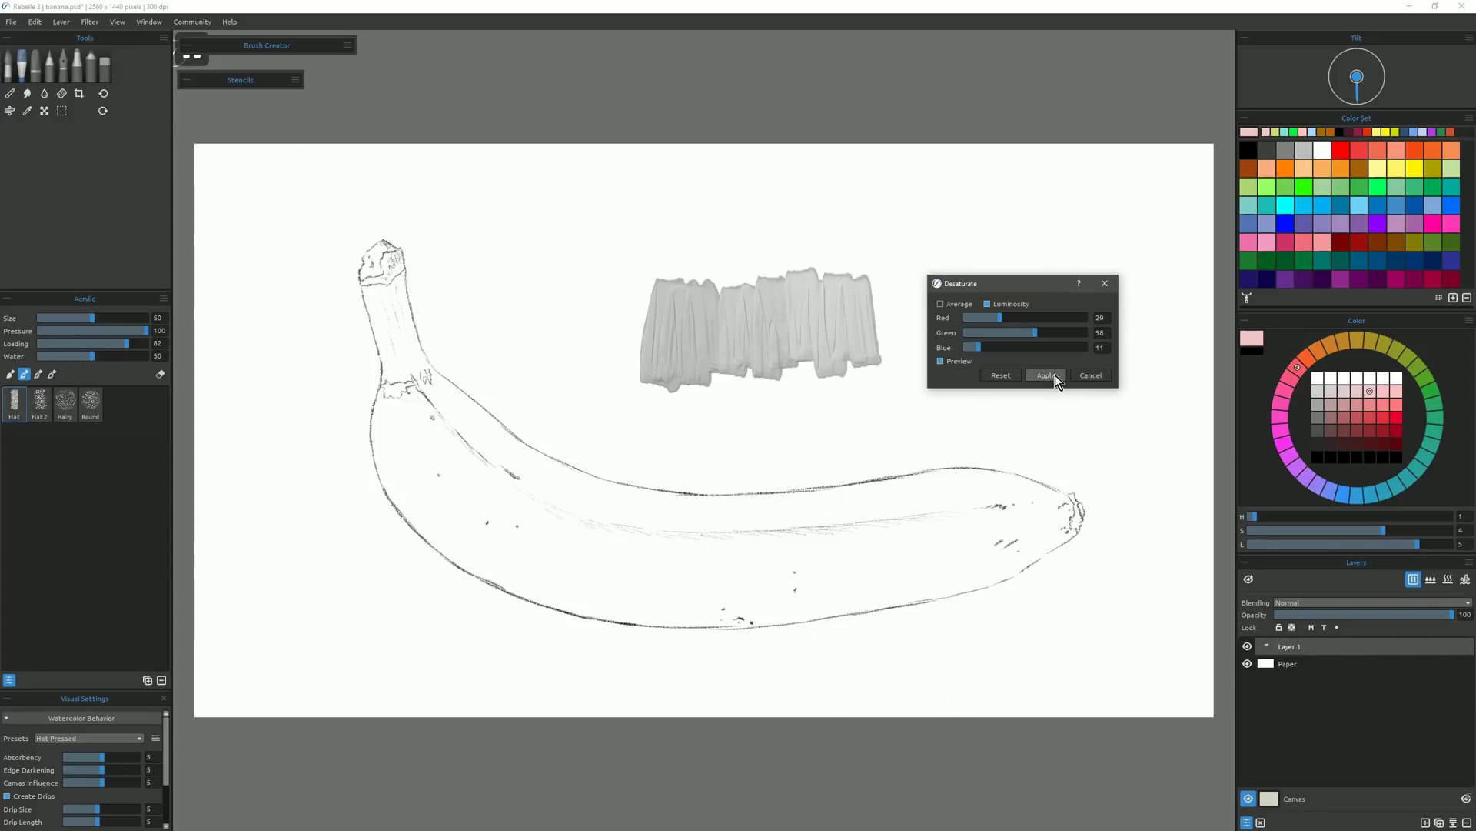
{"action": "left_click", "coordinate": [1091, 376]}
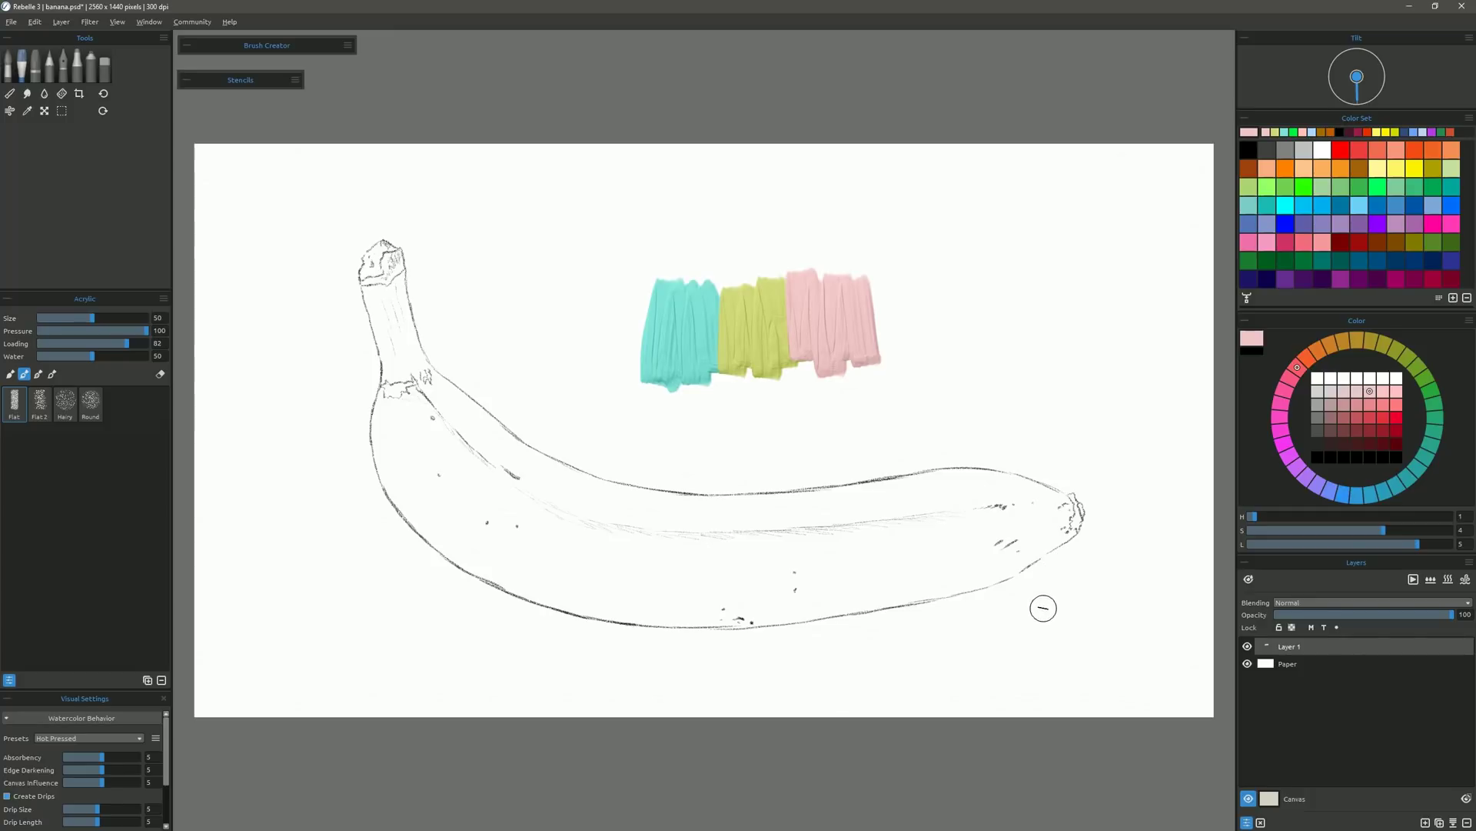
Undo the three colour swatches above the banana.
{"action": "key", "text": "ctrl+z"}
{"action": "key", "text": "ctrl+z"}
{"action": "key", "text": "ctrl+z"}
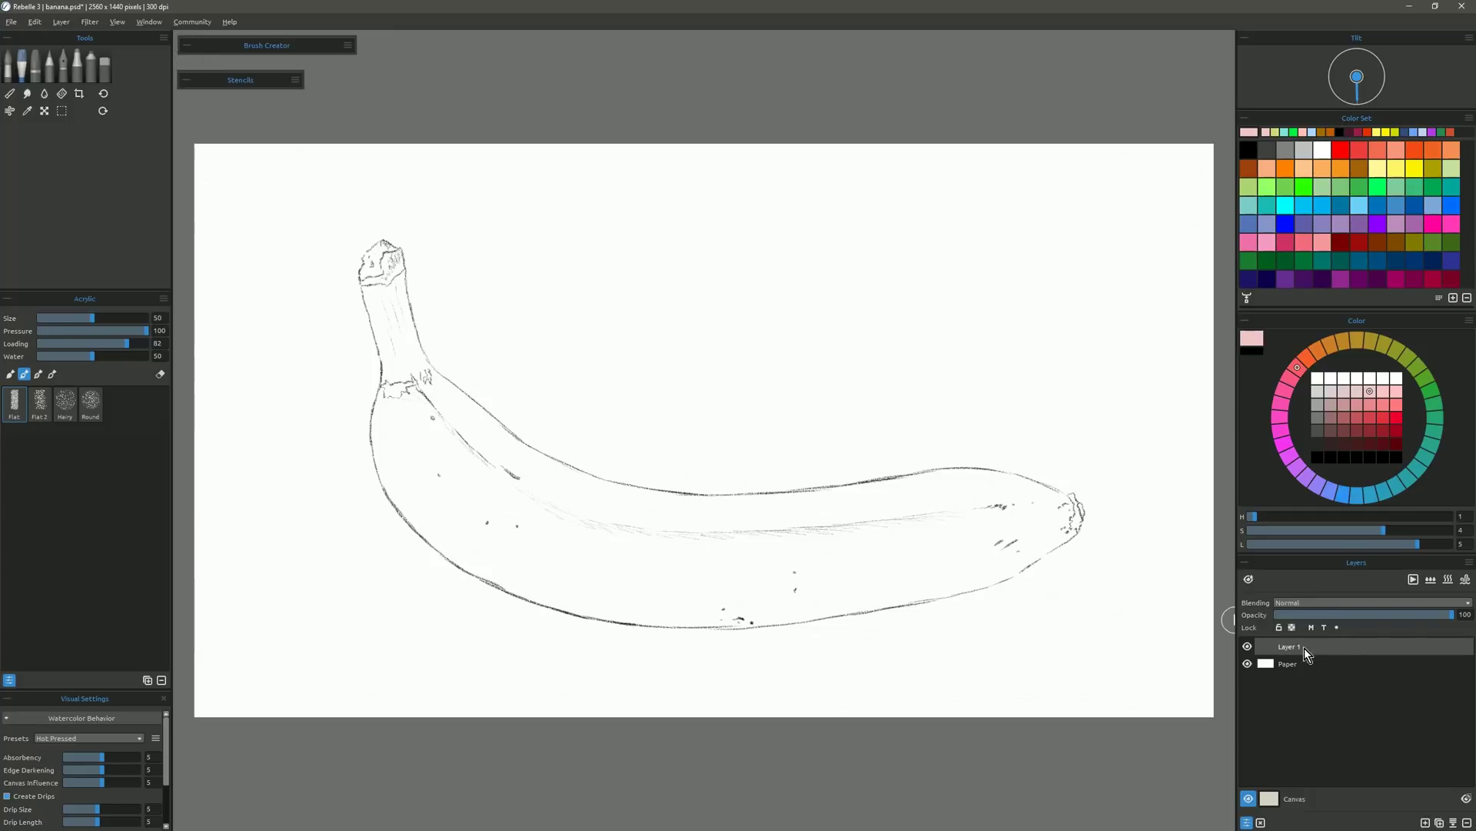
Rename Layer 1 as "sketch".
{"action": "double_click", "coordinate": [1294, 648]}
{"action": "left_click", "coordinate": [1300, 646]}
{"action": "key", "text": "BackSpace"}
{"action": "key", "text": "BackSpace"}
{"action": "key", "text": "BackSpace"}
{"action": "key", "text": "BackSpace"}
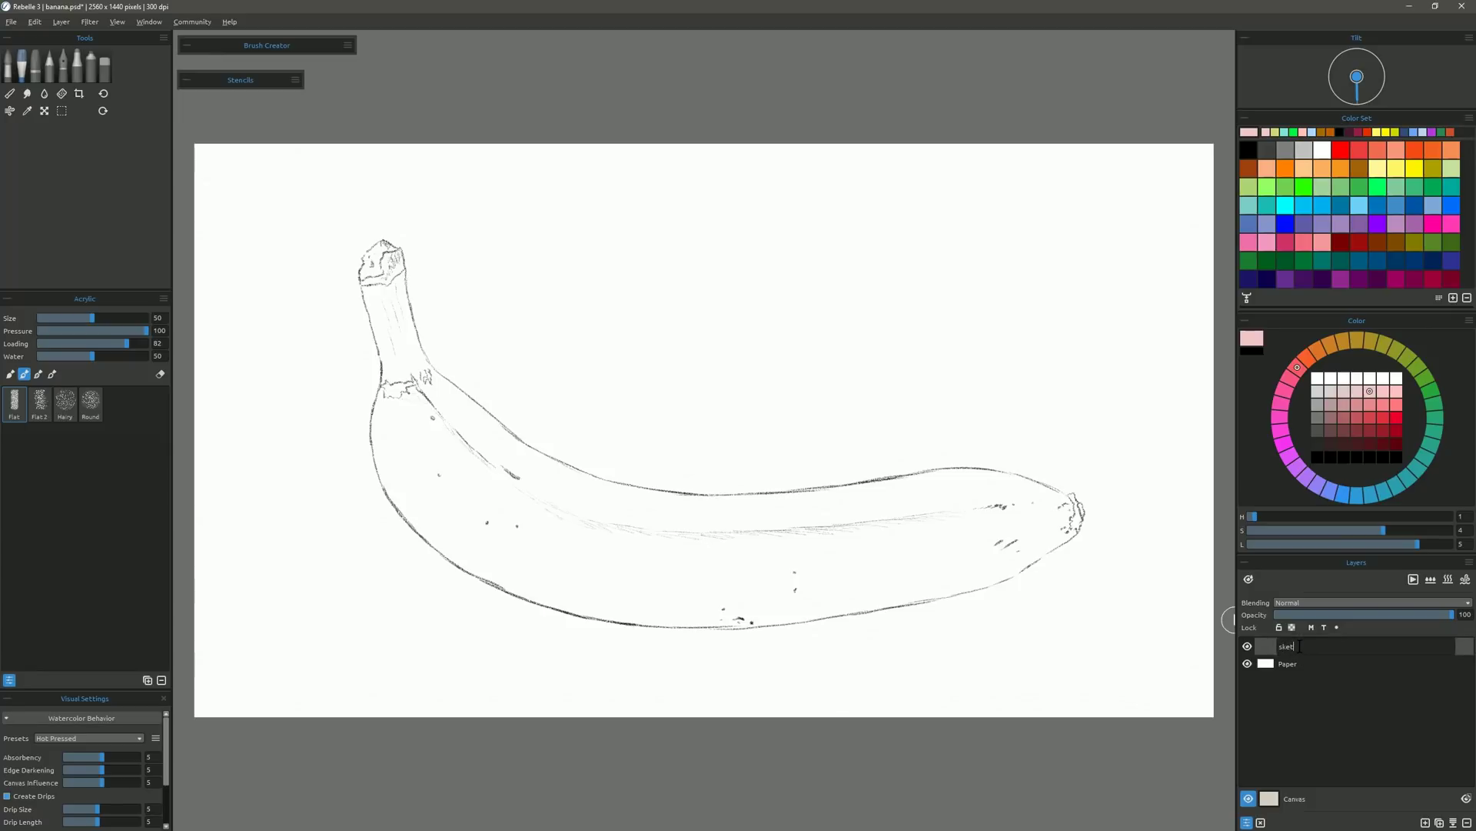
{"action": "key", "text": "Return"}
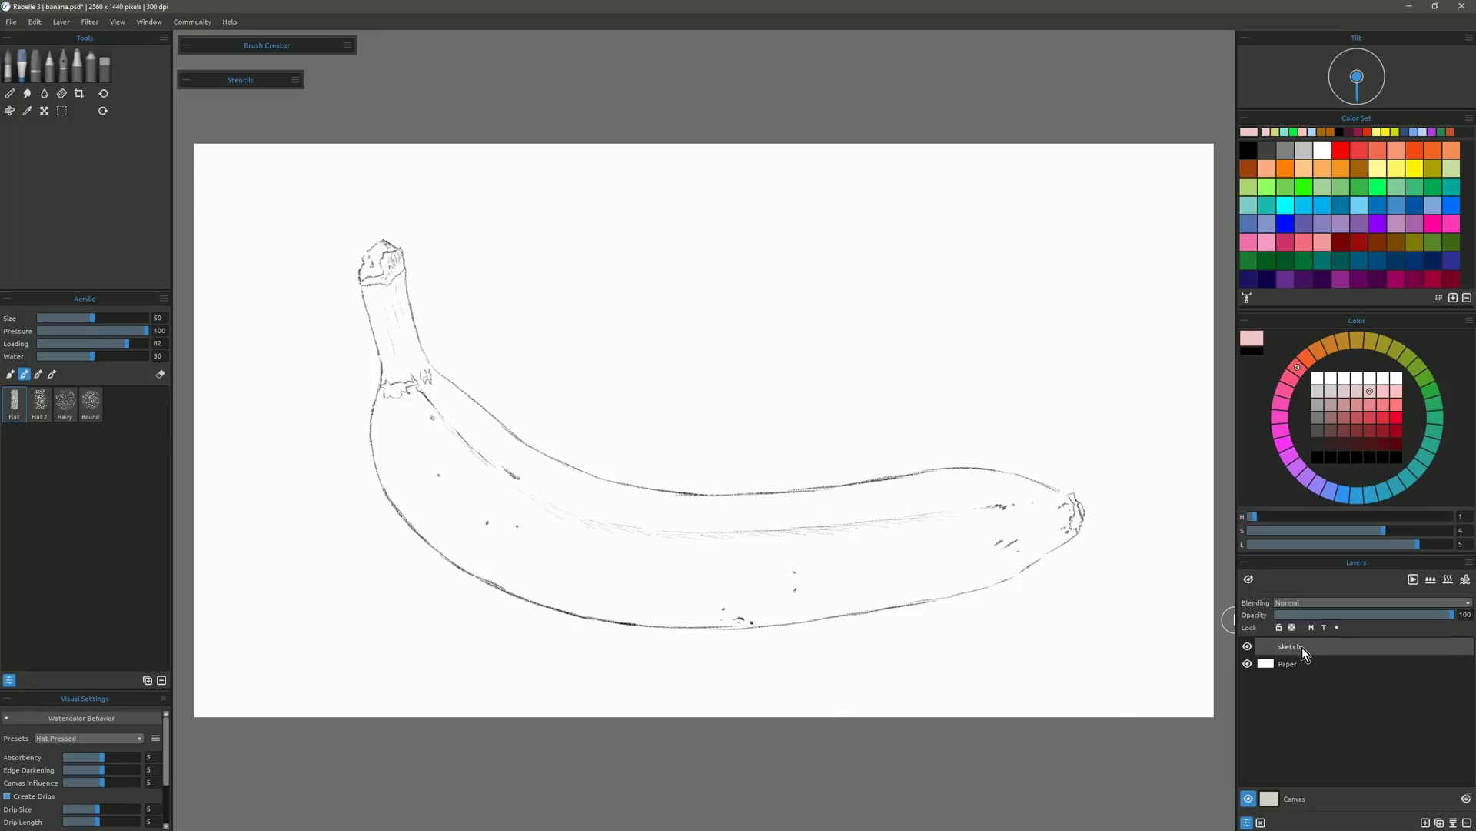
Toggle the sketch layer's visibility off and on, and hide the Paper layer.
{"action": "left_click", "coordinate": [1248, 646]}
{"action": "left_click", "coordinate": [1248, 646]}
{"action": "left_click", "coordinate": [1298, 663]}
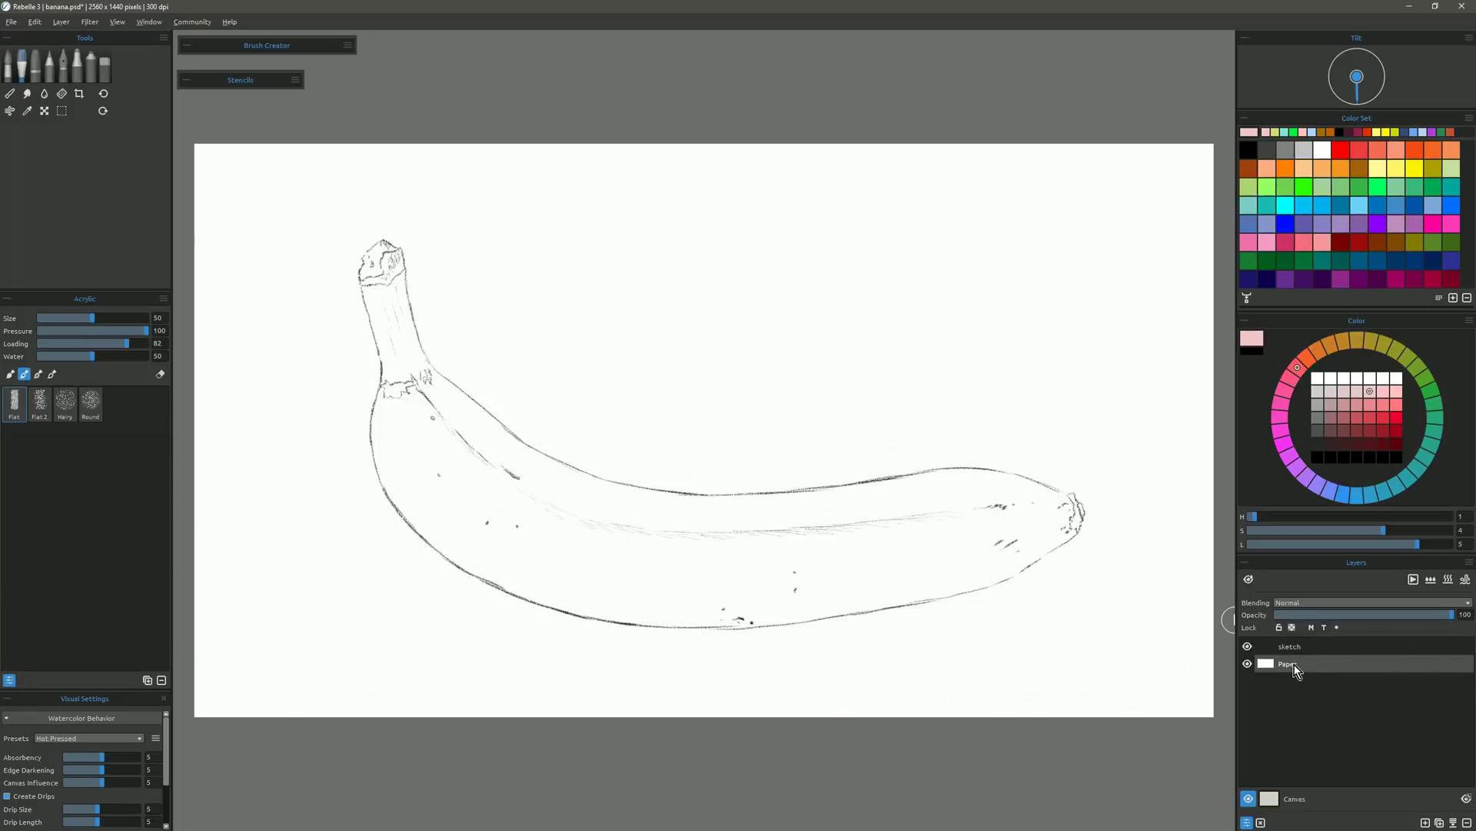
{"action": "left_click", "coordinate": [1246, 663]}
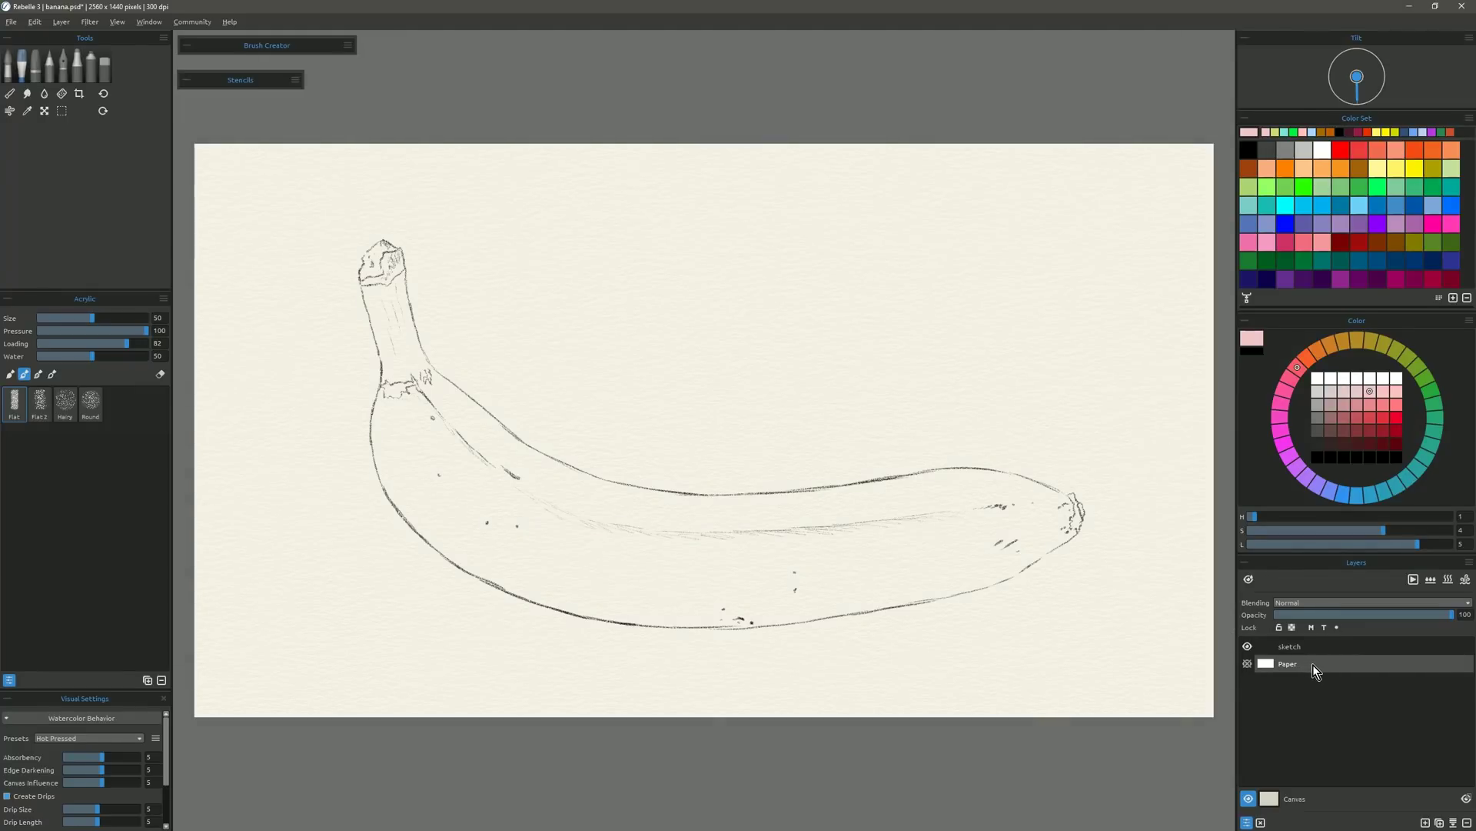
Set the canvas to the CX01 Canvas texture with the default colour, deckled edges and a reduced texture scale.
{"action": "left_click", "coordinate": [1269, 799]}
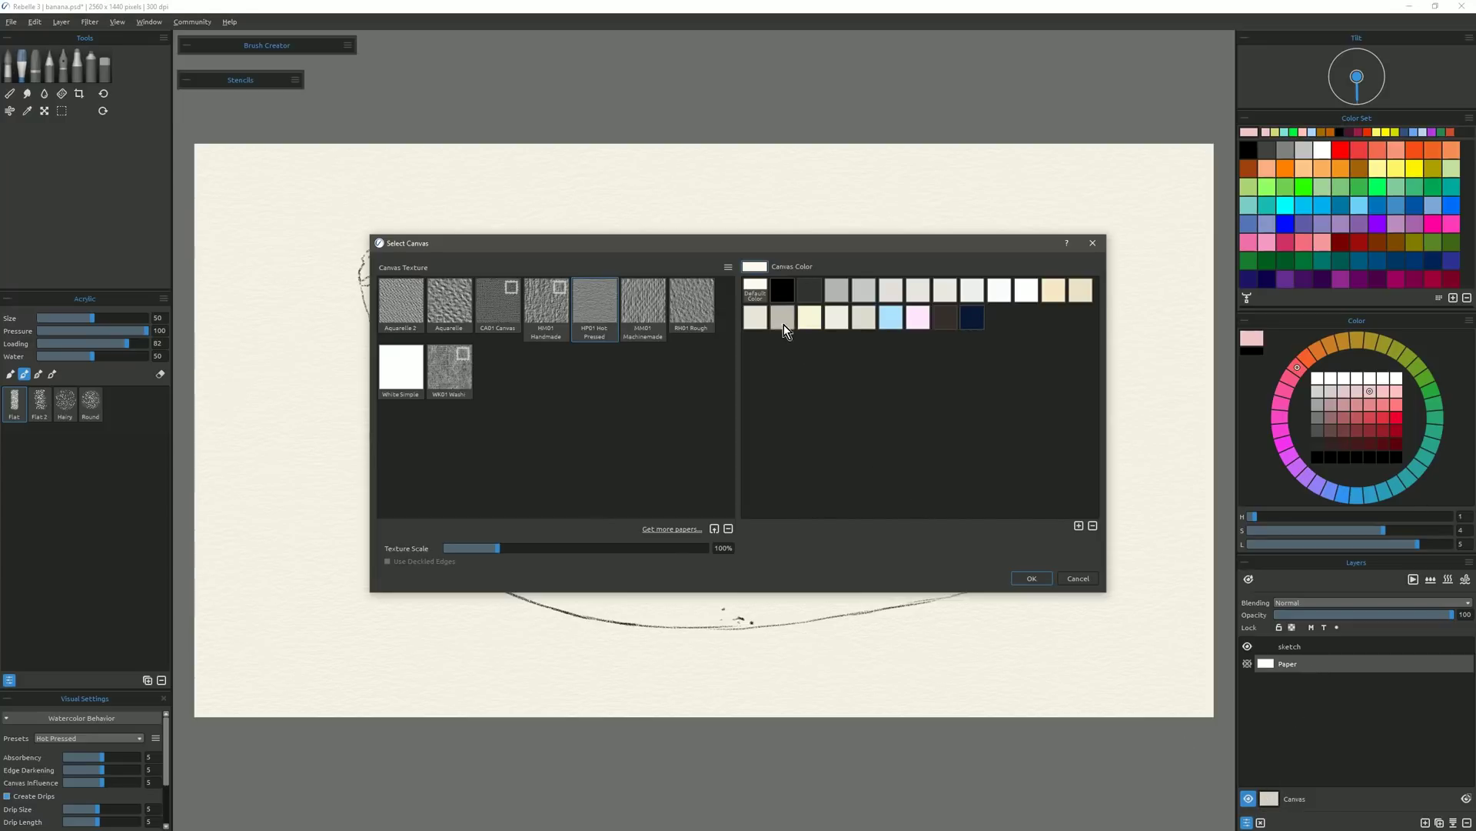
{"action": "left_click", "coordinate": [761, 292]}
{"action": "left_click", "coordinate": [497, 304]}
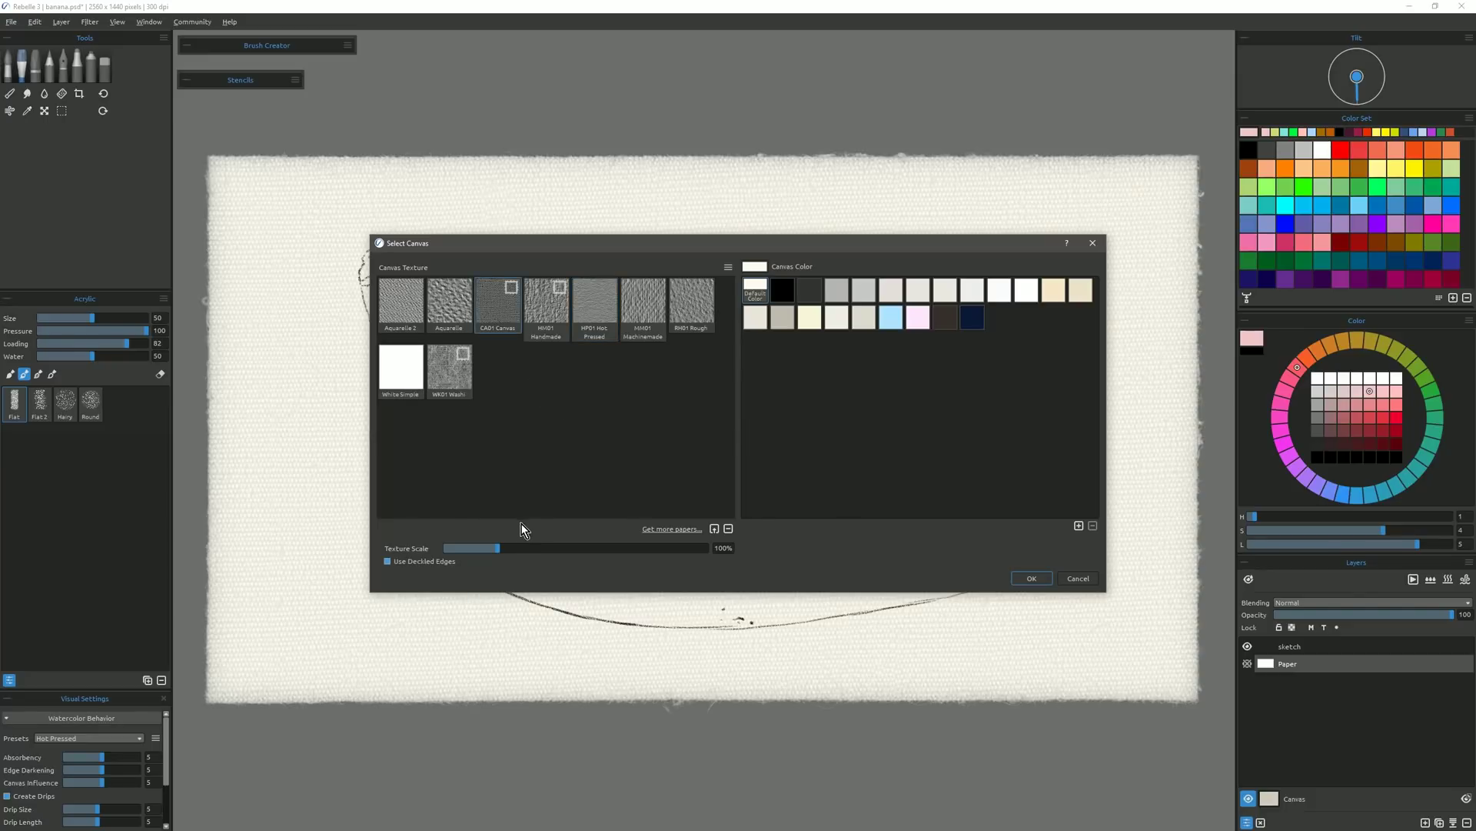
{"action": "left_click", "coordinate": [465, 548]}
{"action": "left_click", "coordinate": [1031, 577]}
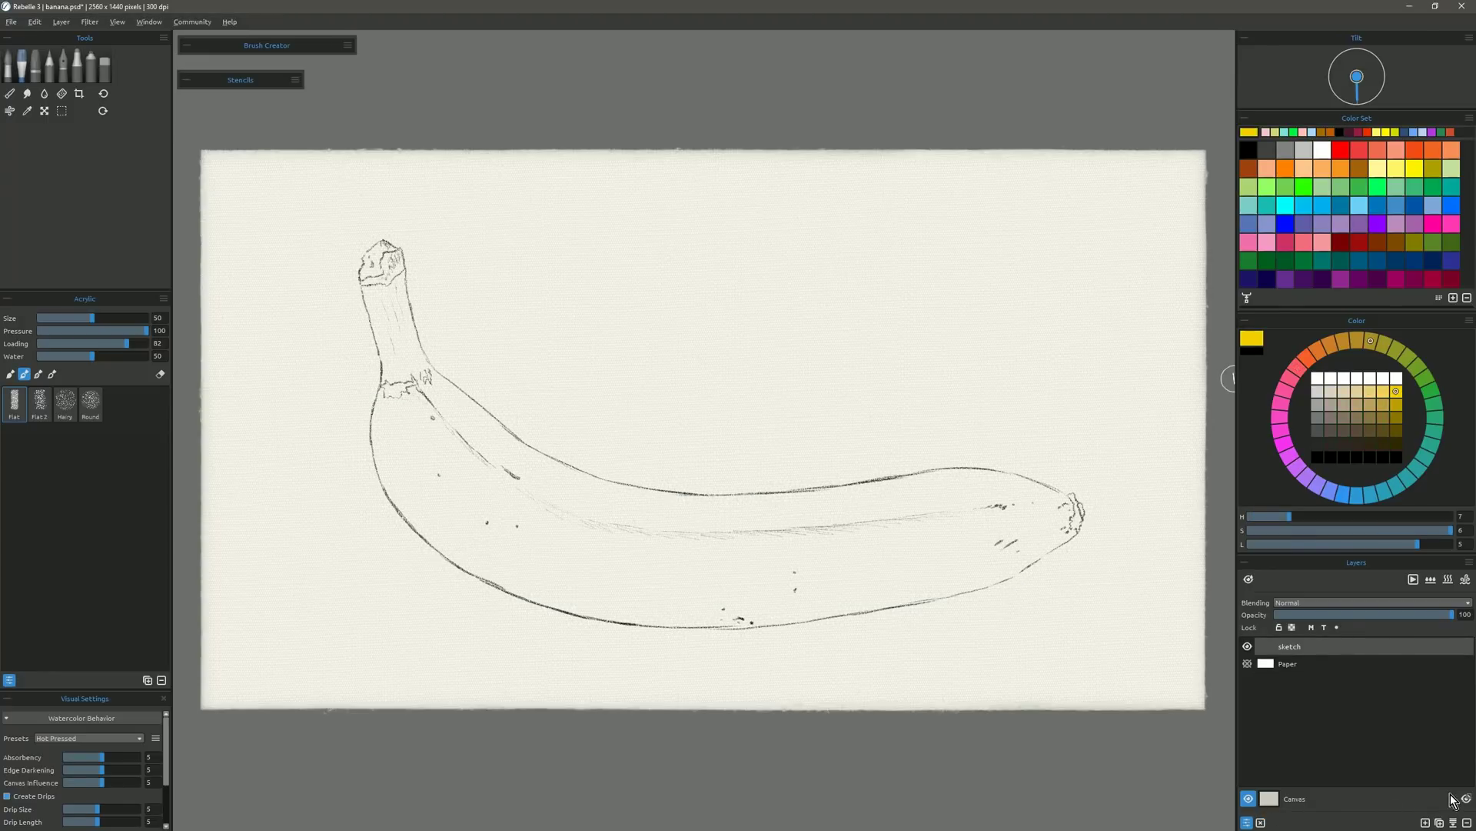
Add a new layer above the sketch and paint golden-yellow acrylic test strokes above the banana.
{"action": "left_click", "coordinate": [1425, 822]}
{"action": "mouse_move", "coordinate": [692, 446]}
{"action": "left_mouse_down"}
{"action": "mouse_move", "coordinate": [754, 459]}
{"action": "mouse_move", "coordinate": [674, 448]}
{"action": "mouse_move", "coordinate": [834, 458]}
{"action": "mouse_move", "coordinate": [768, 437]}
{"action": "mouse_move", "coordinate": [962, 405]}
{"action": "mouse_move", "coordinate": [873, 440]}
{"action": "mouse_move", "coordinate": [1046, 419]}
{"action": "left_mouse_up"}
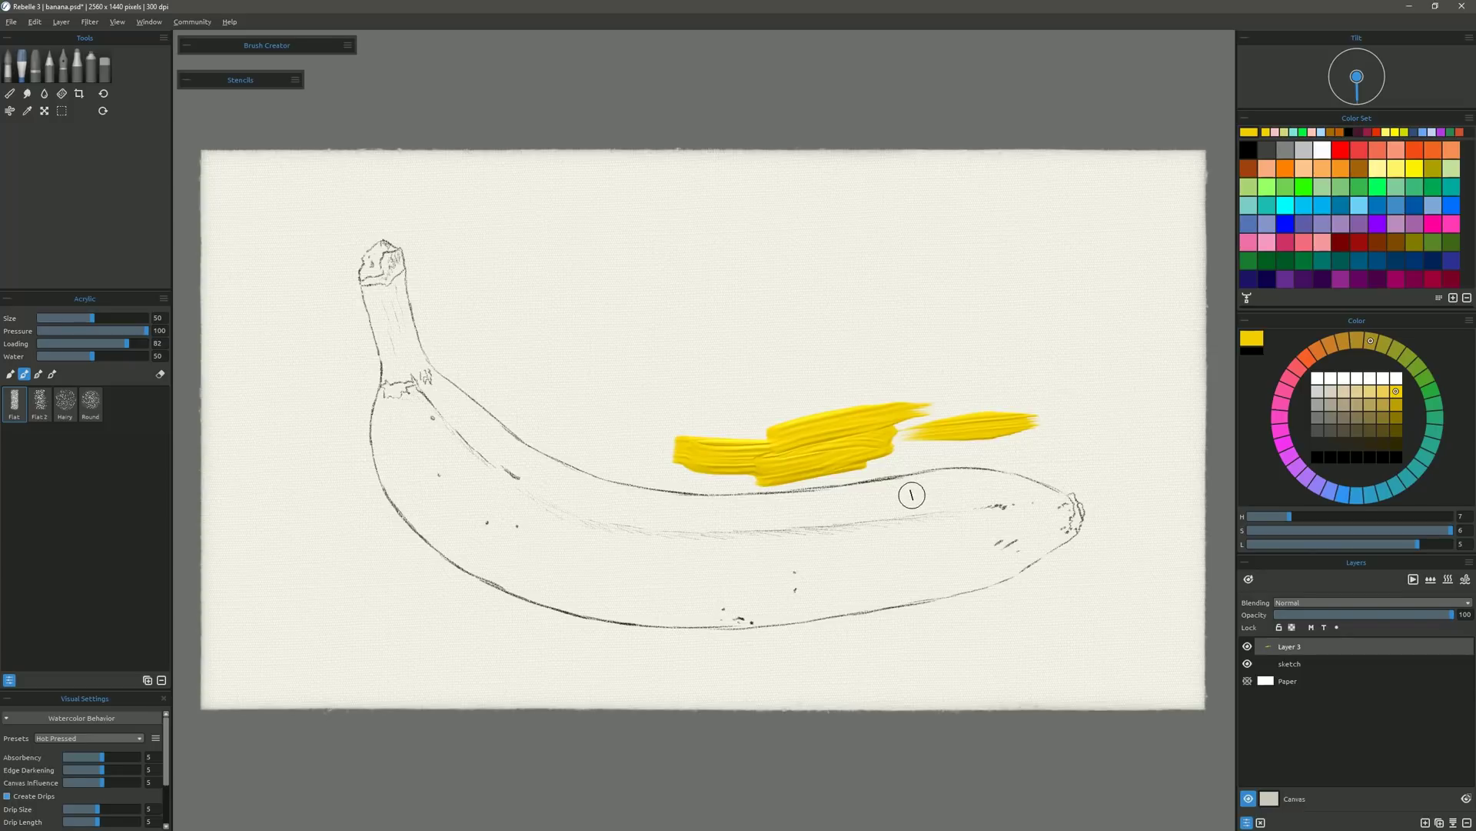
Set the acrylic Impasto Depth to 1 and paint more yellow test strokes above the banana.
{"action": "left_click", "coordinate": [12, 719]}
{"action": "left_click", "coordinate": [12, 735]}
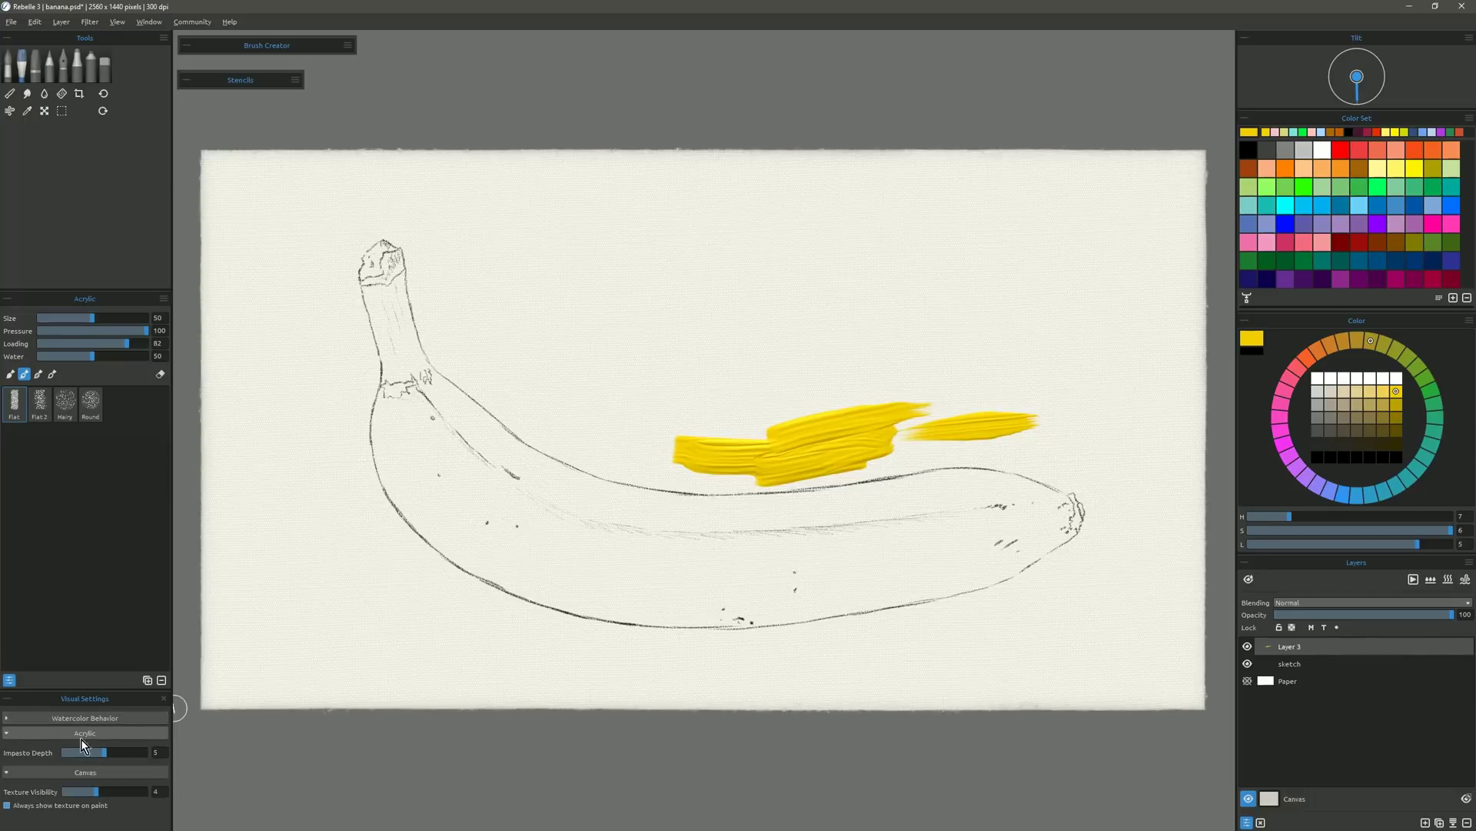
{"action": "left_click", "coordinate": [75, 755]}
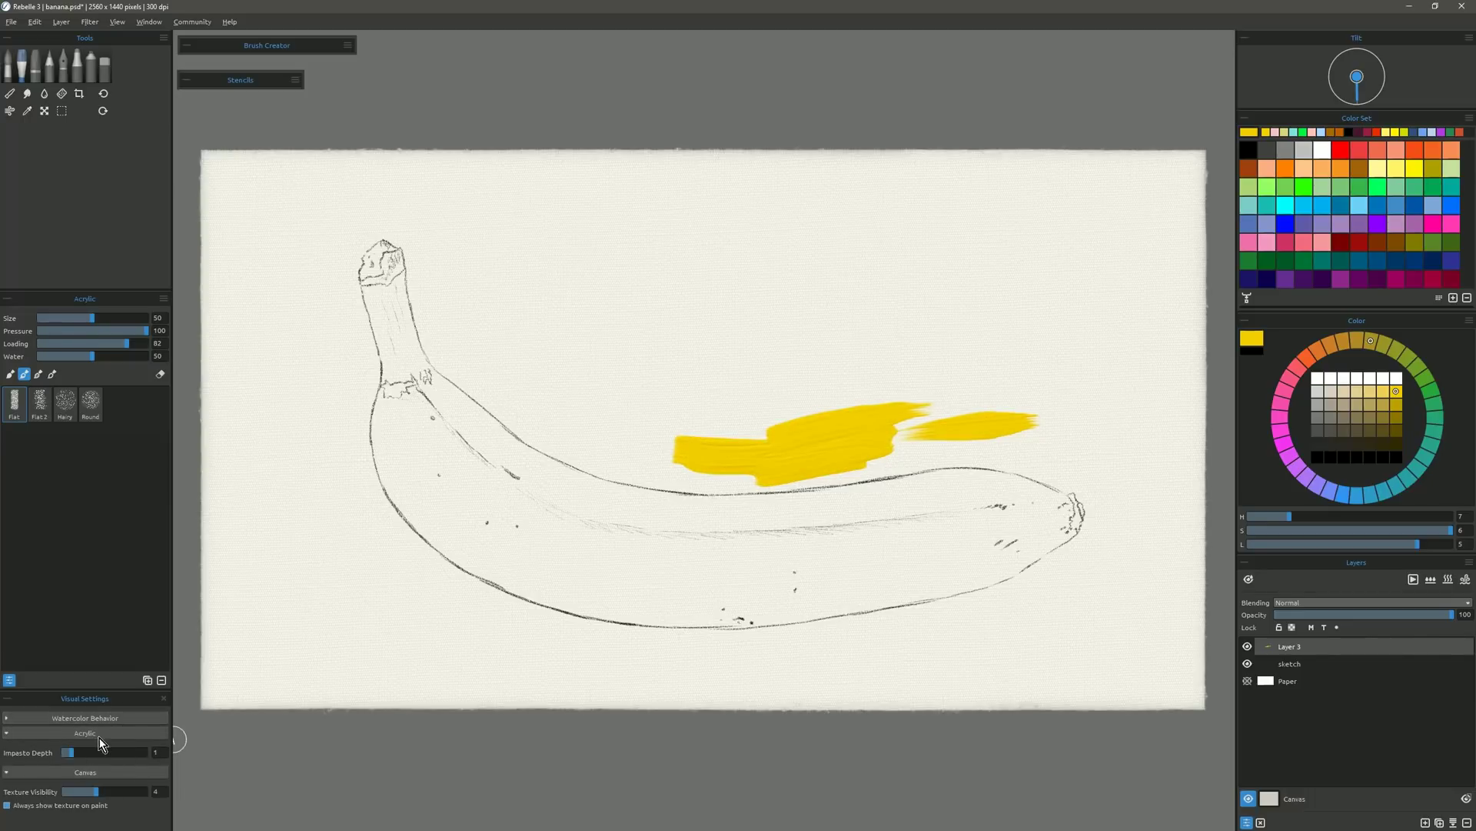
{"action": "left_click_drag", "start_coordinate": [615, 417], "coordinate": [775, 375]}
{"action": "left_click_drag", "start_coordinate": [684, 402], "coordinate": [944, 375]}
{"action": "left_click_drag", "start_coordinate": [858, 404], "coordinate": [1015, 394]}
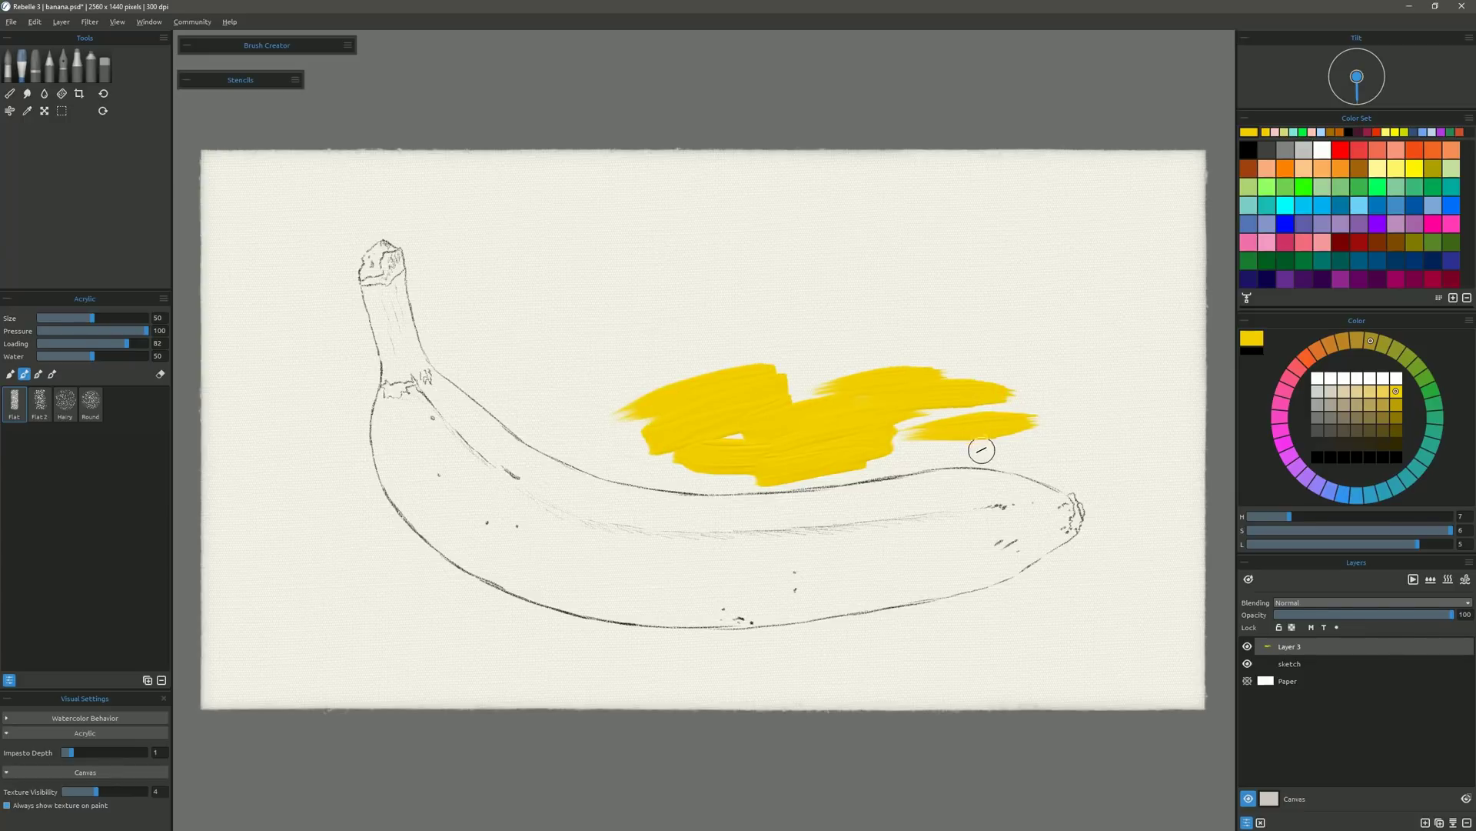
Paint two progressively greener yellows over the test strokes to try blending neighbouring hues.
{"action": "left_click", "coordinate": [1384, 344]}
{"action": "mouse_move", "coordinate": [815, 371]}
{"action": "left_mouse_down"}
{"action": "mouse_move", "coordinate": [886, 362]}
{"action": "mouse_move", "coordinate": [922, 370]}
{"action": "mouse_move", "coordinate": [878, 371]}
{"action": "mouse_move", "coordinate": [1022, 386]}
{"action": "left_mouse_up"}
{"action": "left_click_drag", "start_coordinate": [867, 374], "coordinate": [801, 395]}
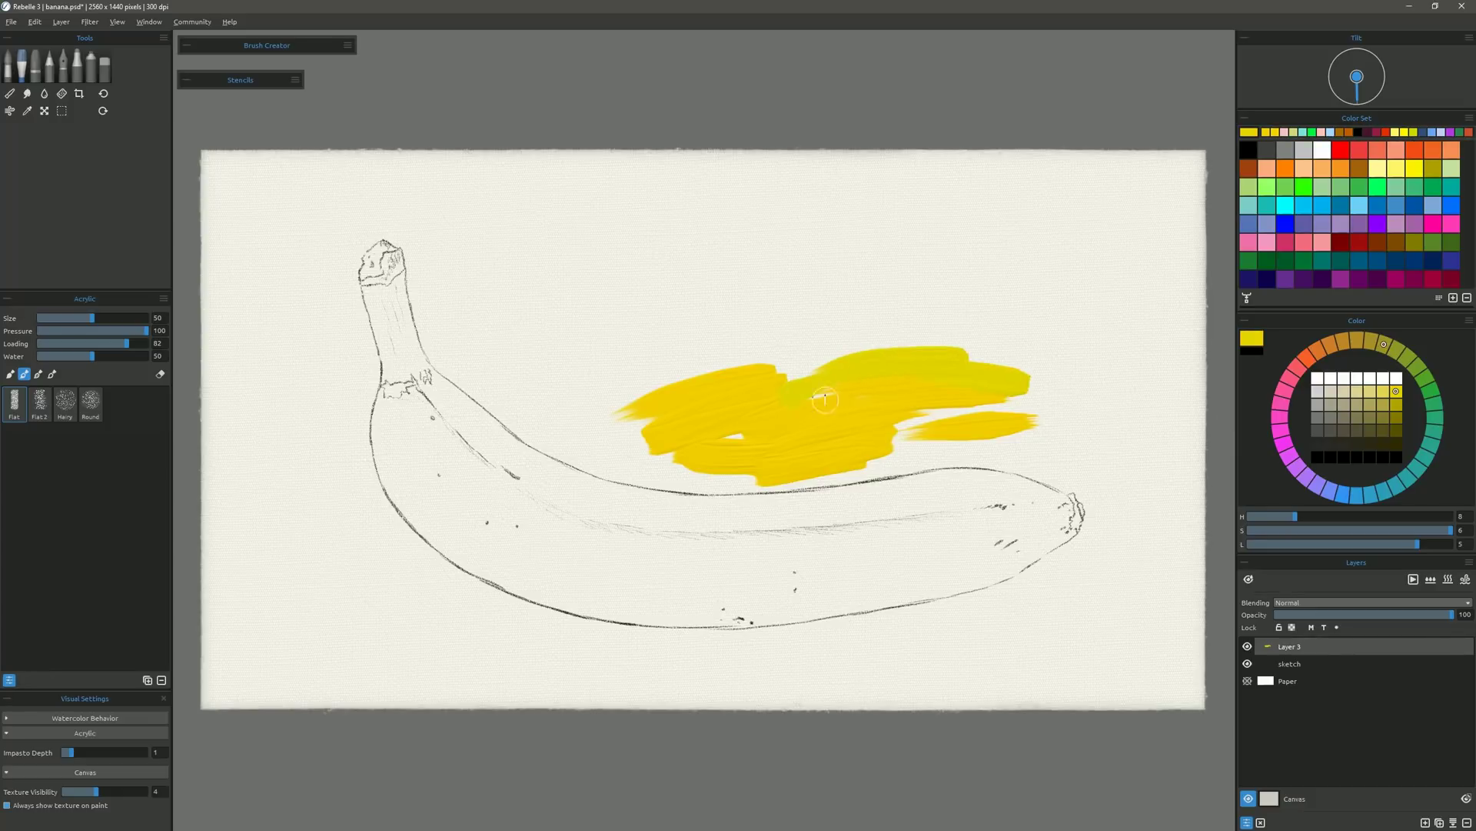
{"action": "left_click_drag", "start_coordinate": [930, 408], "coordinate": [1032, 403]}
{"action": "left_click", "coordinate": [1396, 351]}
{"action": "mouse_move", "coordinate": [966, 339]}
{"action": "left_mouse_down"}
{"action": "mouse_move", "coordinate": [1033, 353]}
{"action": "mouse_move", "coordinate": [960, 356]}
{"action": "mouse_move", "coordinate": [1071, 408]}
{"action": "left_mouse_up"}
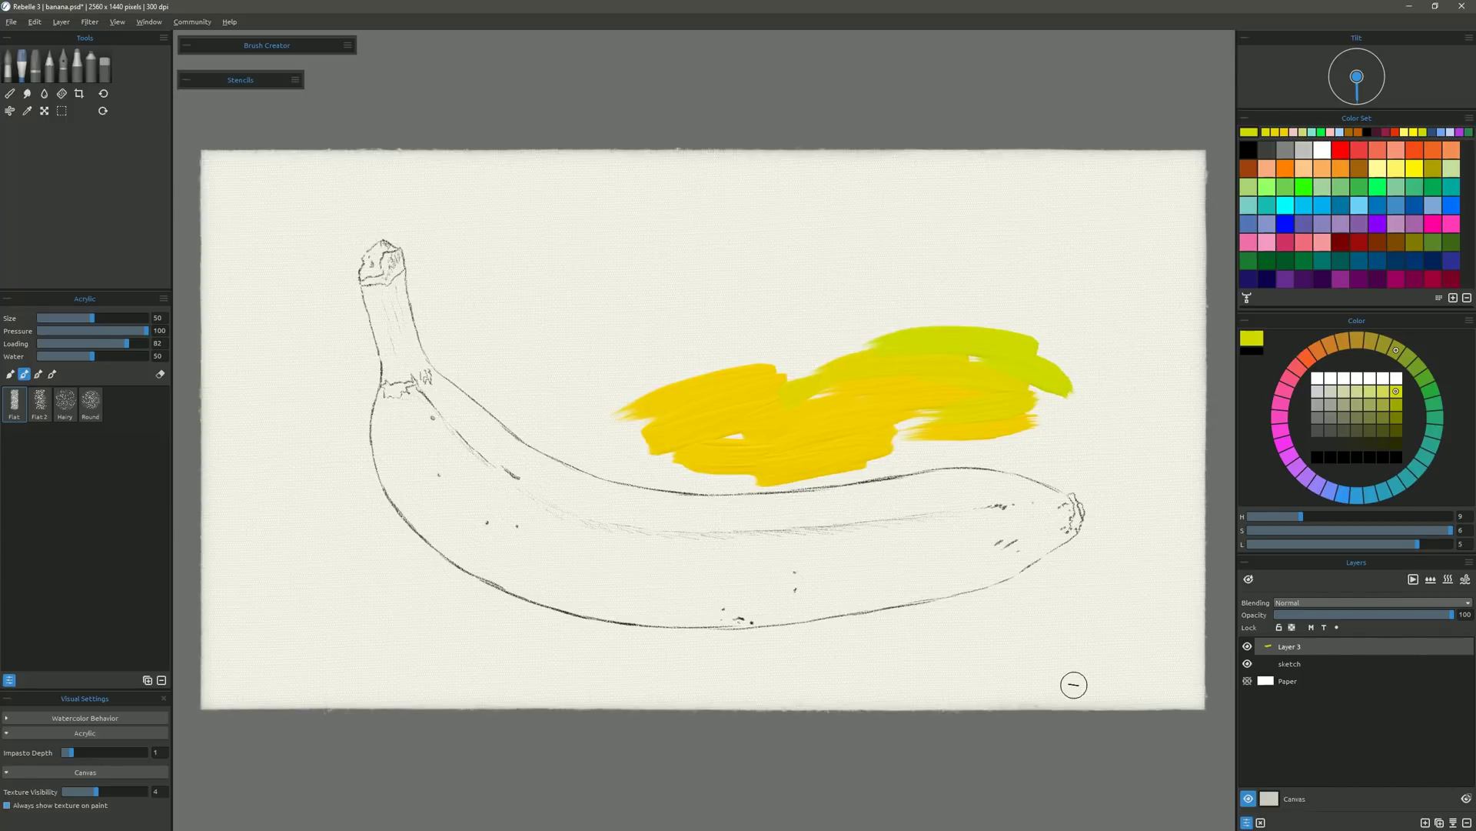
Switch to the Round acrylic brush and paint test strokes between the stem and the yellow patch.
{"action": "left_click", "coordinate": [91, 404]}
{"action": "mouse_move", "coordinate": [509, 356]}
{"action": "left_mouse_down"}
{"action": "mouse_move", "coordinate": [536, 375]}
{"action": "mouse_move", "coordinate": [538, 332]}
{"action": "mouse_move", "coordinate": [682, 329]}
{"action": "mouse_move", "coordinate": [700, 312]}
{"action": "left_mouse_up"}
{"action": "left_click_drag", "start_coordinate": [664, 358], "coordinate": [761, 313]}
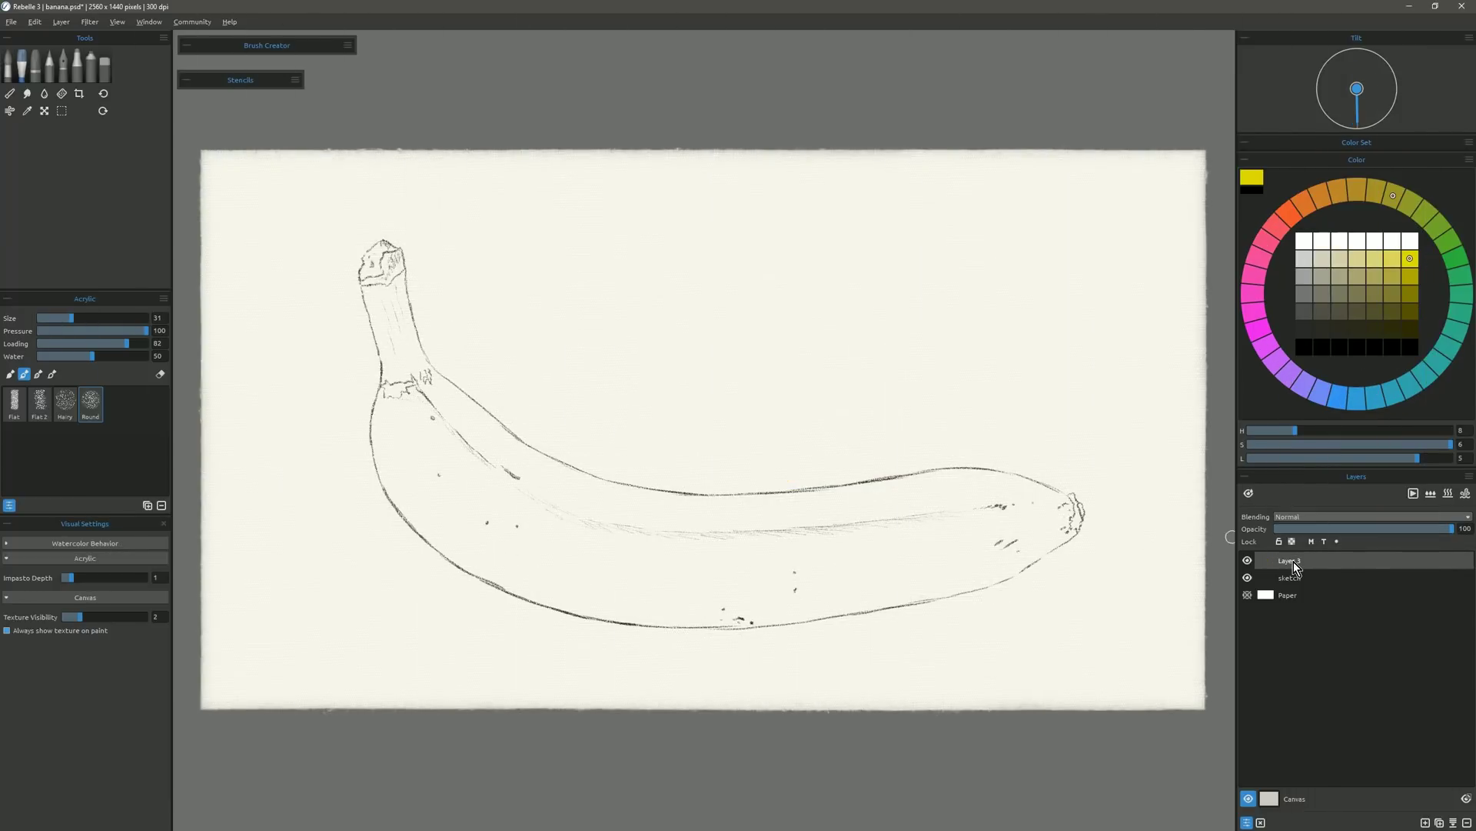
Rename Layer 3 as "masking".
{"action": "double_click", "coordinate": [1294, 562]}
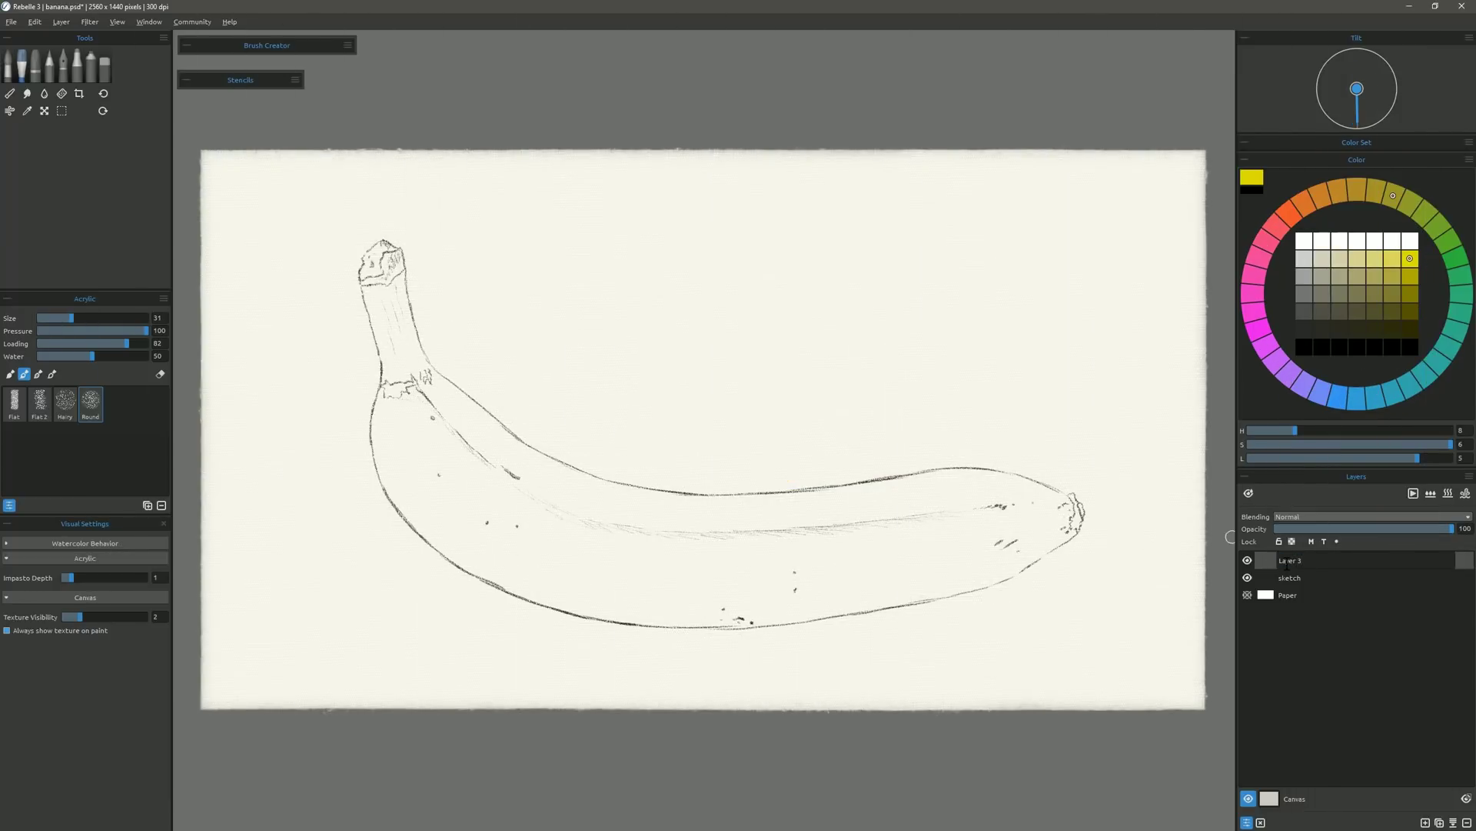
{"action": "key", "text": "BackSpace"}
{"action": "key", "text": "BackSpace"}
{"action": "key", "text": "BackSpace"}
{"action": "key", "text": "BackSpace"}
{"action": "key", "text": "BackSpace"}
{"action": "type", "text": "masking"}
{"action": "key", "text": "Return"}
Reduce the masking layer's opacity to 10 and paint a black band around the outside of the banana's outline.
{"action": "left_click", "coordinate": [1289, 213]}
{"action": "left_click", "coordinate": [1411, 347]}
{"action": "left_click", "coordinate": [1295, 529]}
{"action": "mouse_move", "coordinate": [350, 291]}
{"action": "left_mouse_down"}
{"action": "mouse_move", "coordinate": [346, 262]}
{"action": "mouse_move", "coordinate": [400, 227]}
{"action": "mouse_move", "coordinate": [429, 346]}
{"action": "mouse_move", "coordinate": [515, 428]}
{"action": "mouse_move", "coordinate": [623, 480]}
{"action": "left_mouse_up"}
{"action": "mouse_move", "coordinate": [352, 273]}
{"action": "left_mouse_down"}
{"action": "mouse_move", "coordinate": [371, 348]}
{"action": "mouse_move", "coordinate": [364, 431]}
{"action": "mouse_move", "coordinate": [477, 591]}
{"action": "mouse_move", "coordinate": [536, 609]}
{"action": "mouse_move", "coordinate": [757, 632]}
{"action": "mouse_move", "coordinate": [996, 587]}
{"action": "mouse_move", "coordinate": [1074, 543]}
{"action": "mouse_move", "coordinate": [1084, 488]}
{"action": "left_mouse_up"}
{"action": "left_click_drag", "start_coordinate": [623, 483], "coordinate": [1081, 498]}
Widen the mask band around the banana with the Round acrylic brush at size 48, then lock the layer as a mask.
{"action": "left_click", "coordinate": [105, 68]}
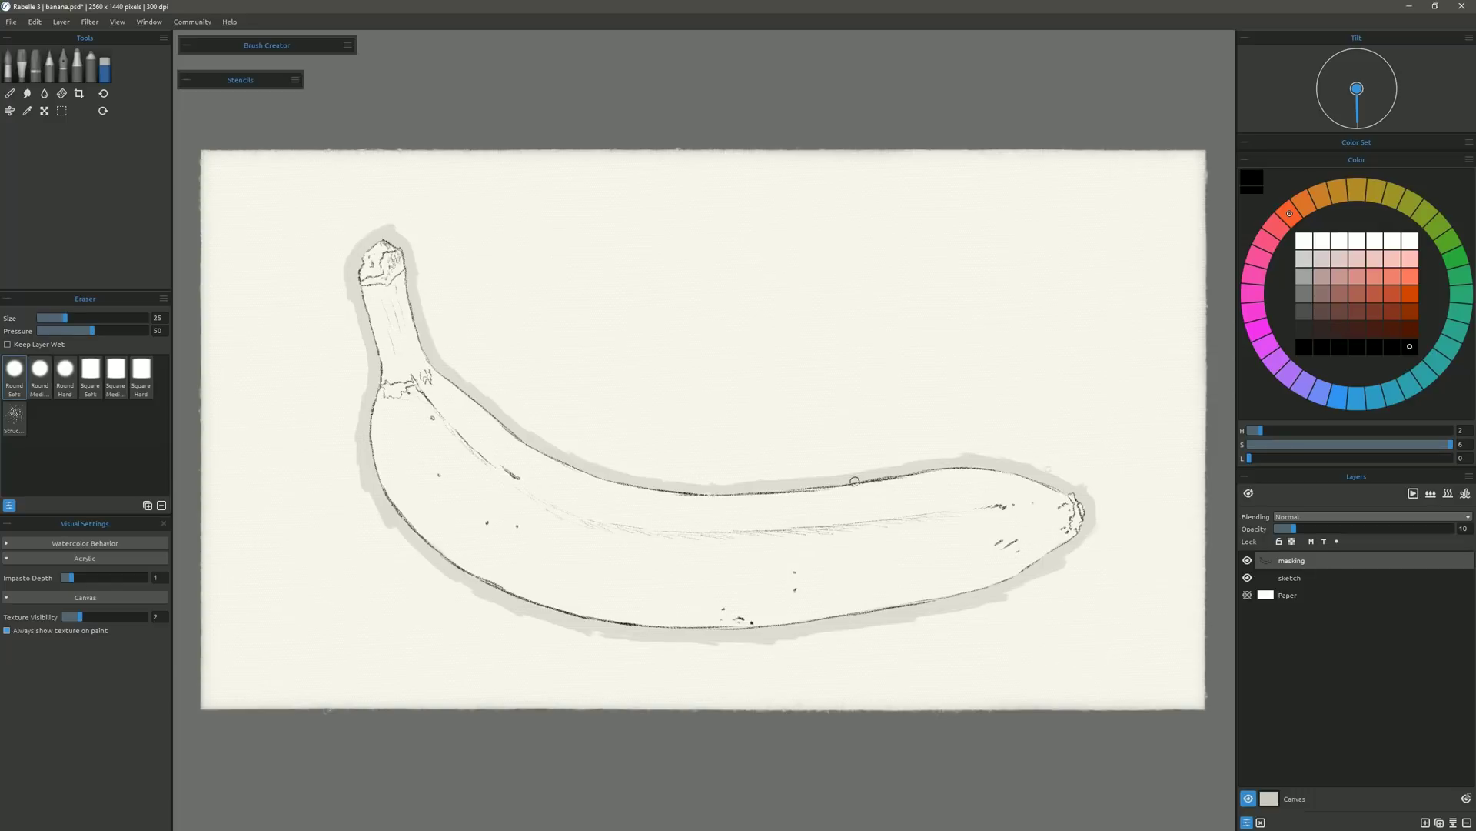
{"action": "key", "text": "b"}
{"action": "mouse_move", "coordinate": [408, 223]}
{"action": "left_mouse_down"}
{"action": "mouse_move", "coordinate": [422, 277]}
{"action": "mouse_move", "coordinate": [1038, 583]}
{"action": "mouse_move", "coordinate": [681, 639]}
{"action": "left_mouse_up"}
{"action": "mouse_move", "coordinate": [393, 219]}
{"action": "left_mouse_down"}
{"action": "mouse_move", "coordinate": [346, 343]}
{"action": "mouse_move", "coordinate": [643, 649]}
{"action": "mouse_move", "coordinate": [873, 654]}
{"action": "left_mouse_up"}
{"action": "left_click", "coordinate": [1311, 540]}
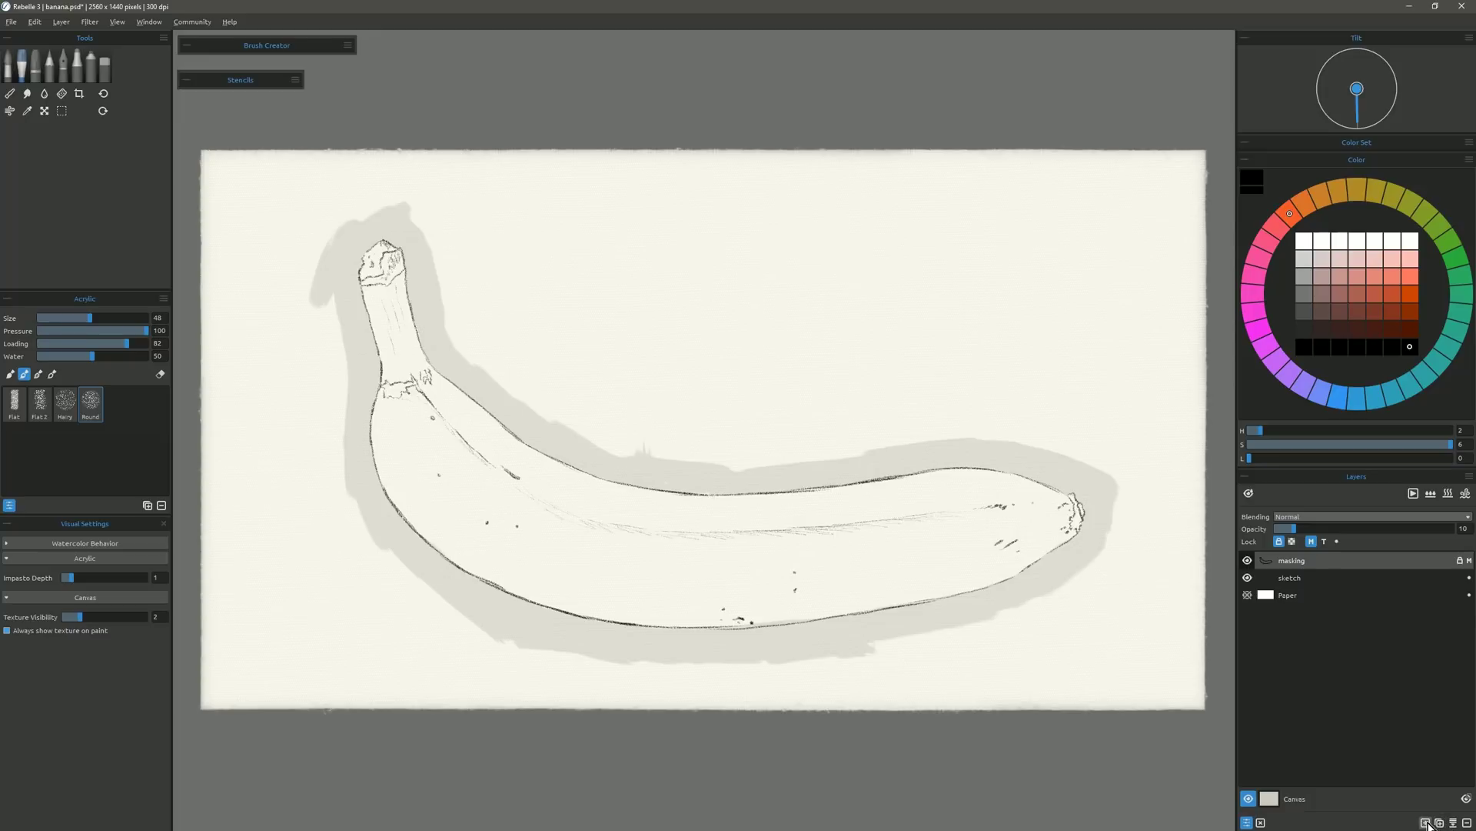
Add a layer named yellow directly below the masking layer and turn on its dot option in the lock settings.
{"action": "left_click", "coordinate": [1426, 822]}
{"action": "left_click_drag", "start_coordinate": [1302, 563], "coordinate": [1298, 586]}
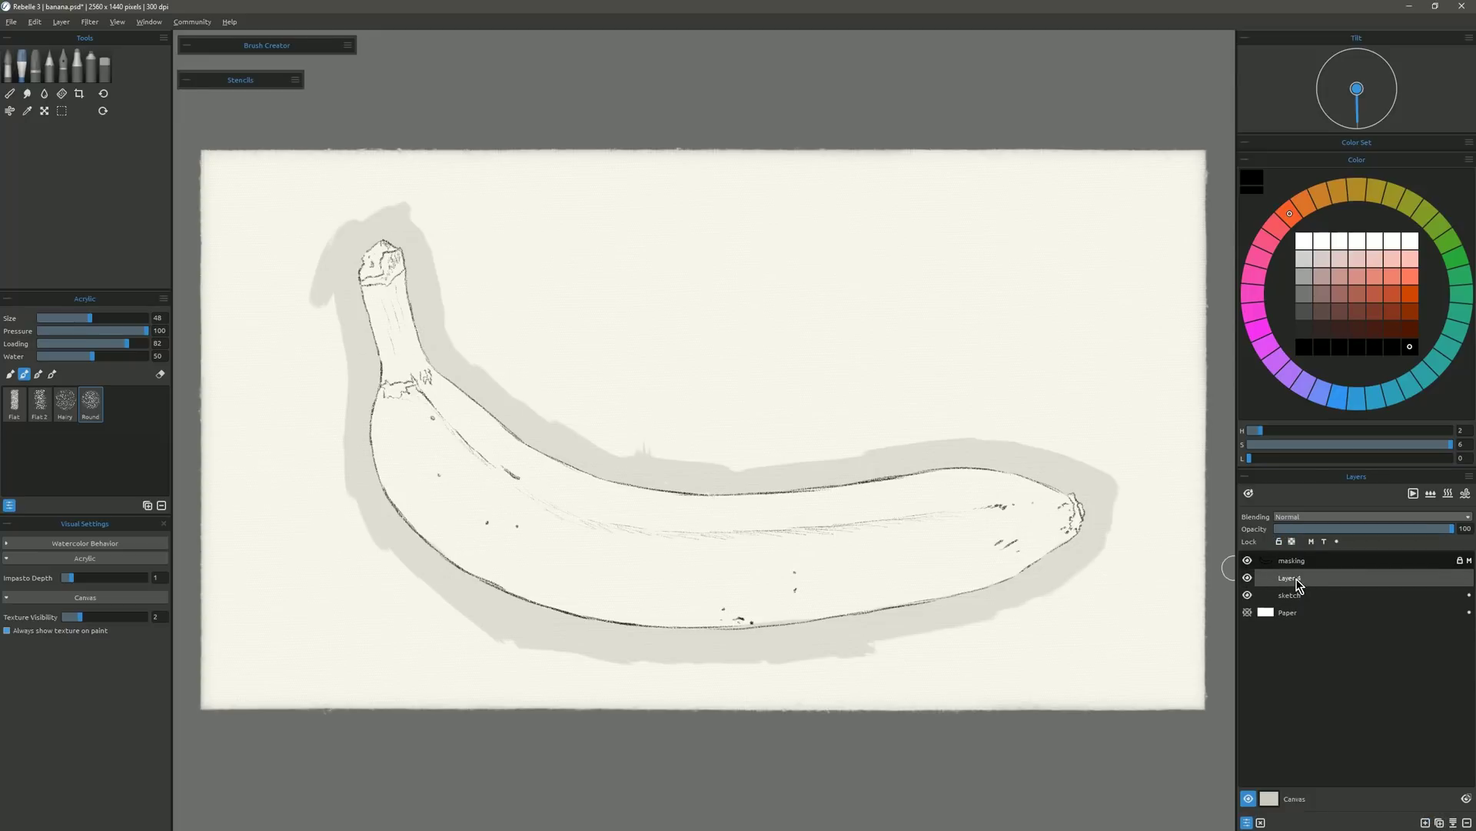
{"action": "double_click", "coordinate": [1297, 581]}
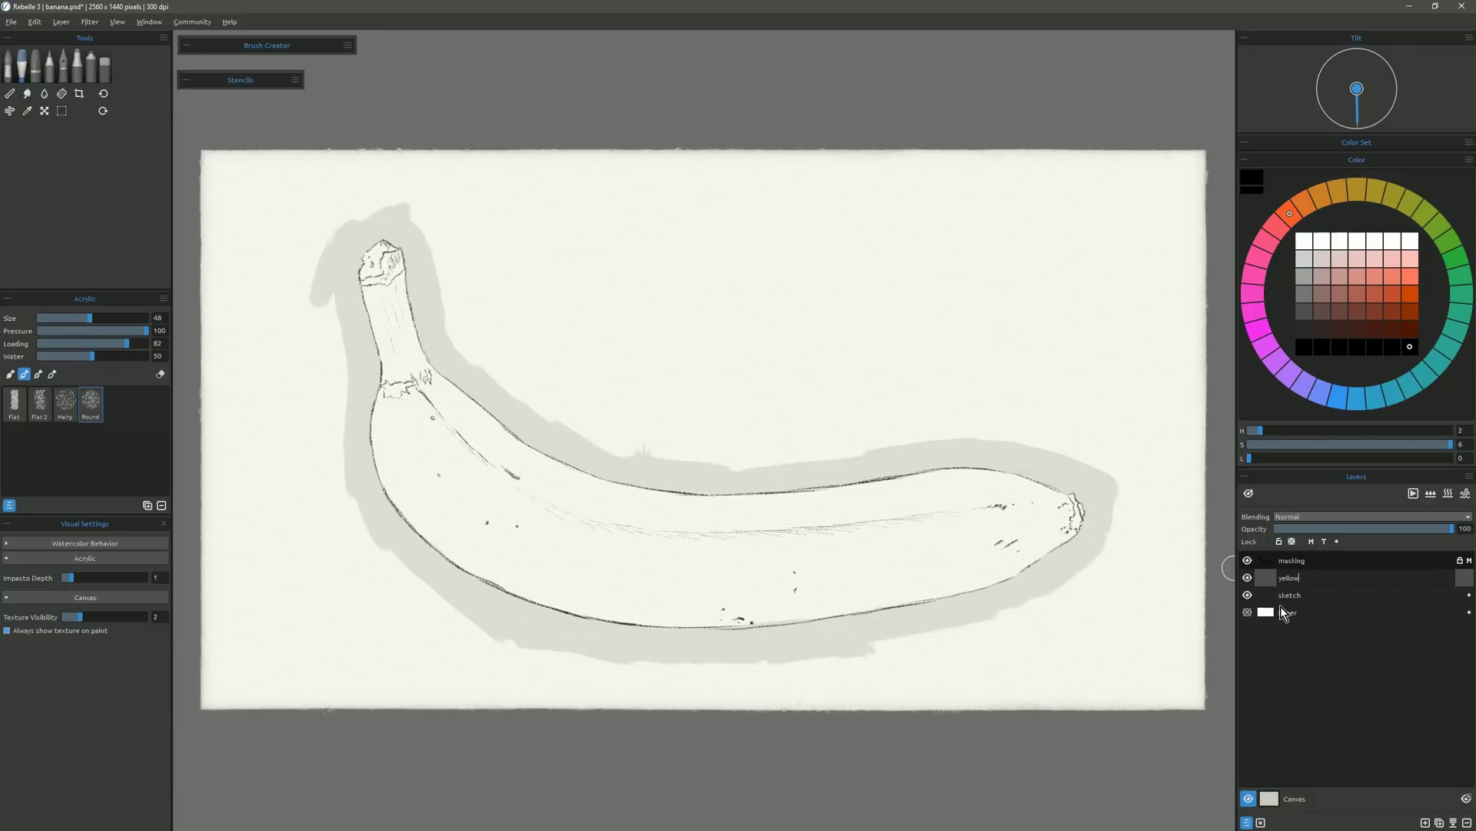
{"action": "key", "text": "Return"}
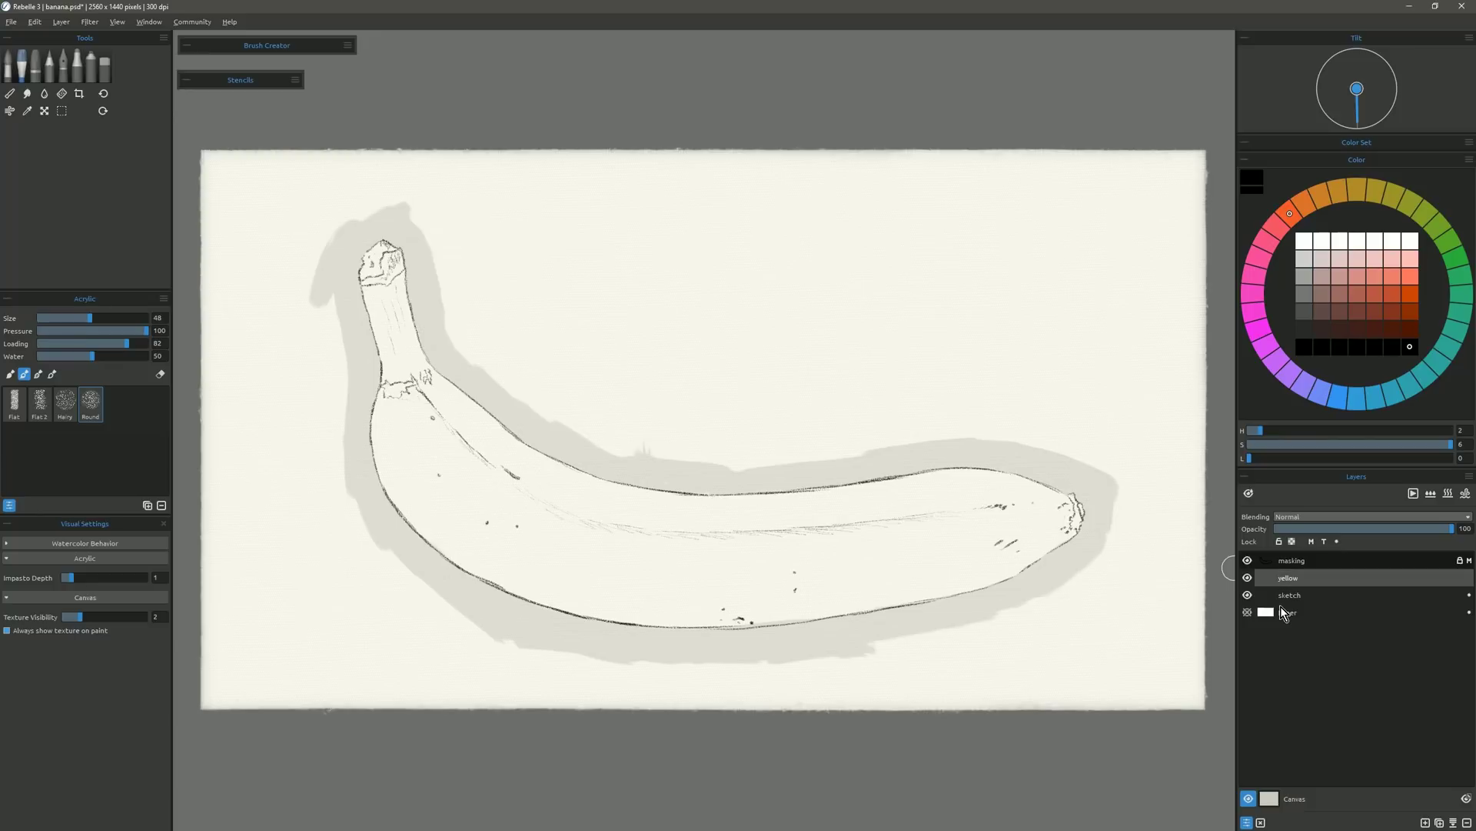
{"action": "left_click", "coordinate": [1337, 541]}
Paint a saturated yellow patch just below the stem and move the sketch layer above the masking layer.
{"action": "left_click", "coordinate": [1392, 194]}
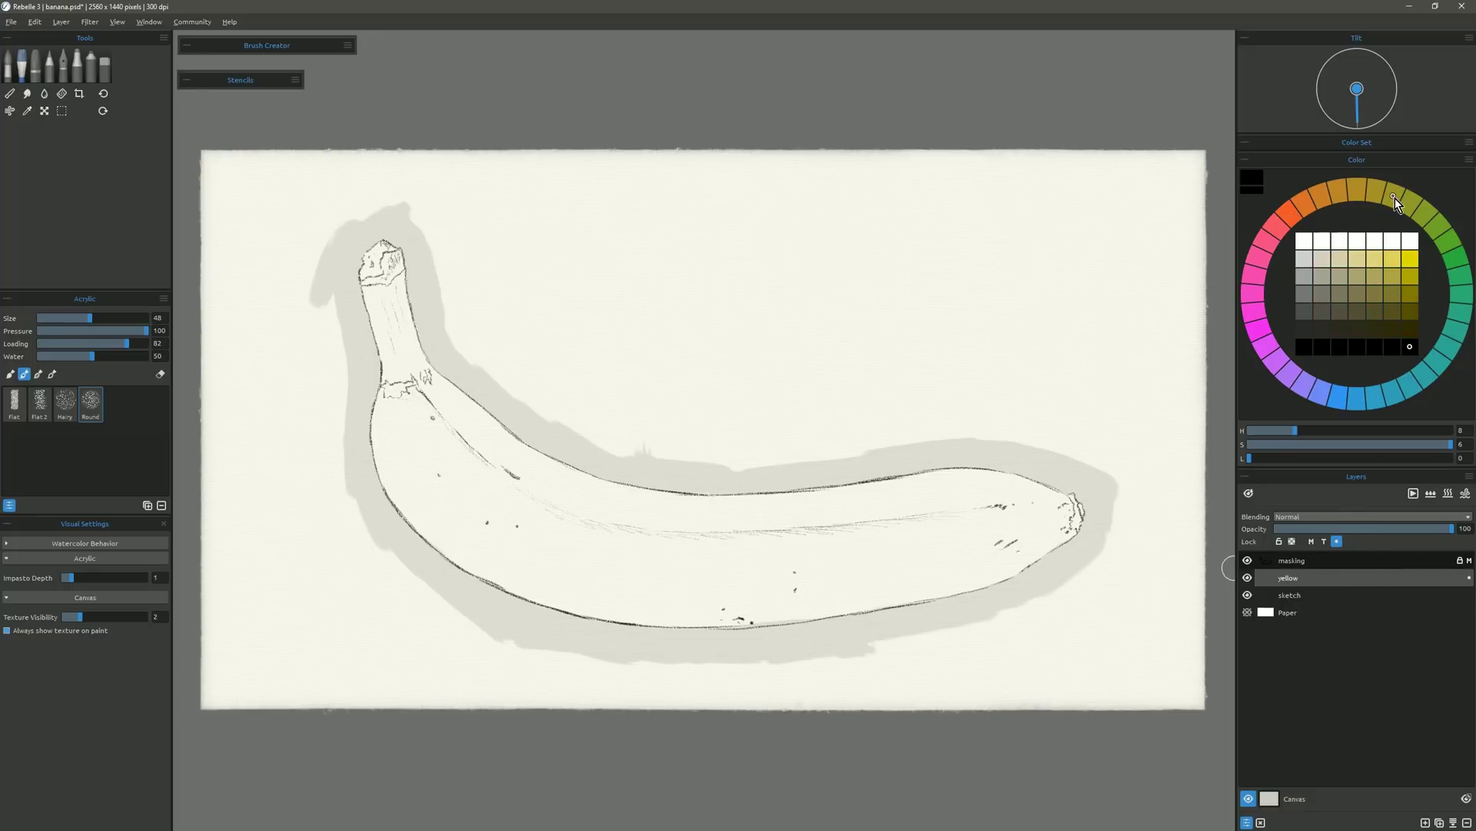
{"action": "left_click", "coordinate": [1410, 258]}
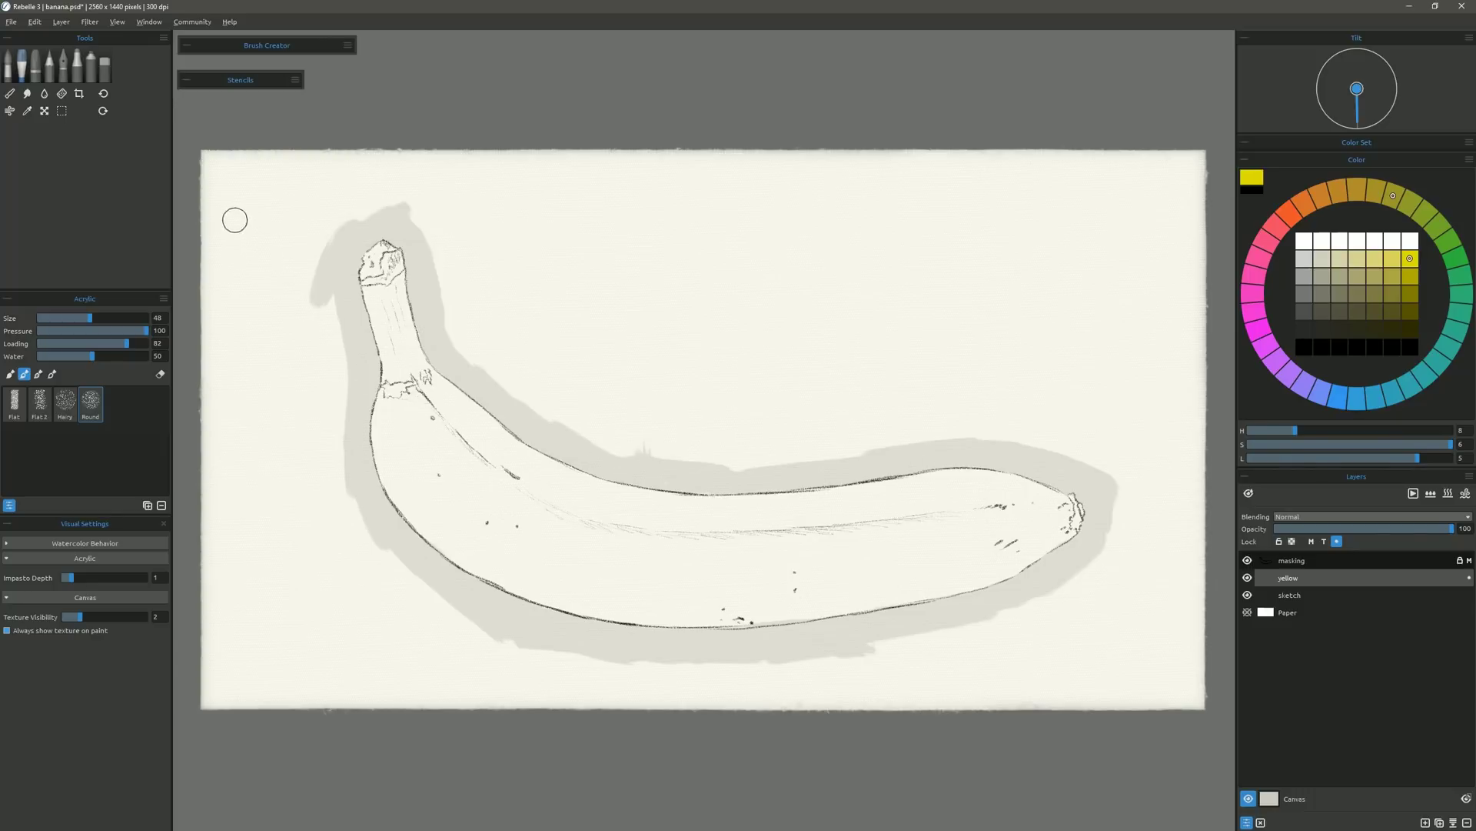
{"action": "mouse_move", "coordinate": [388, 406]}
{"action": "left_mouse_down"}
{"action": "mouse_move", "coordinate": [375, 397]}
{"action": "mouse_move", "coordinate": [416, 403]}
{"action": "left_mouse_up"}
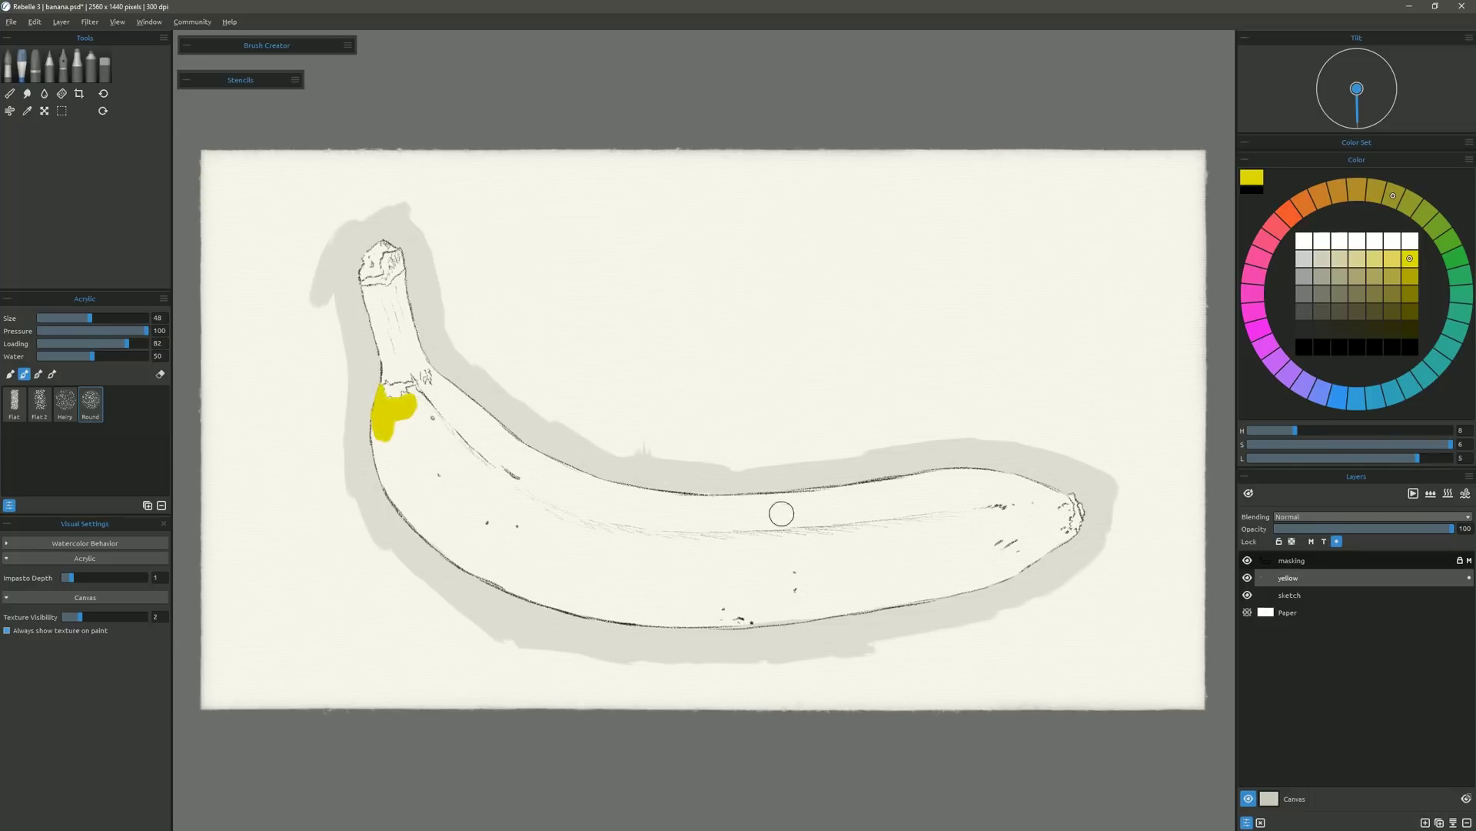
{"action": "left_click_drag", "start_coordinate": [1312, 592], "coordinate": [1310, 566]}
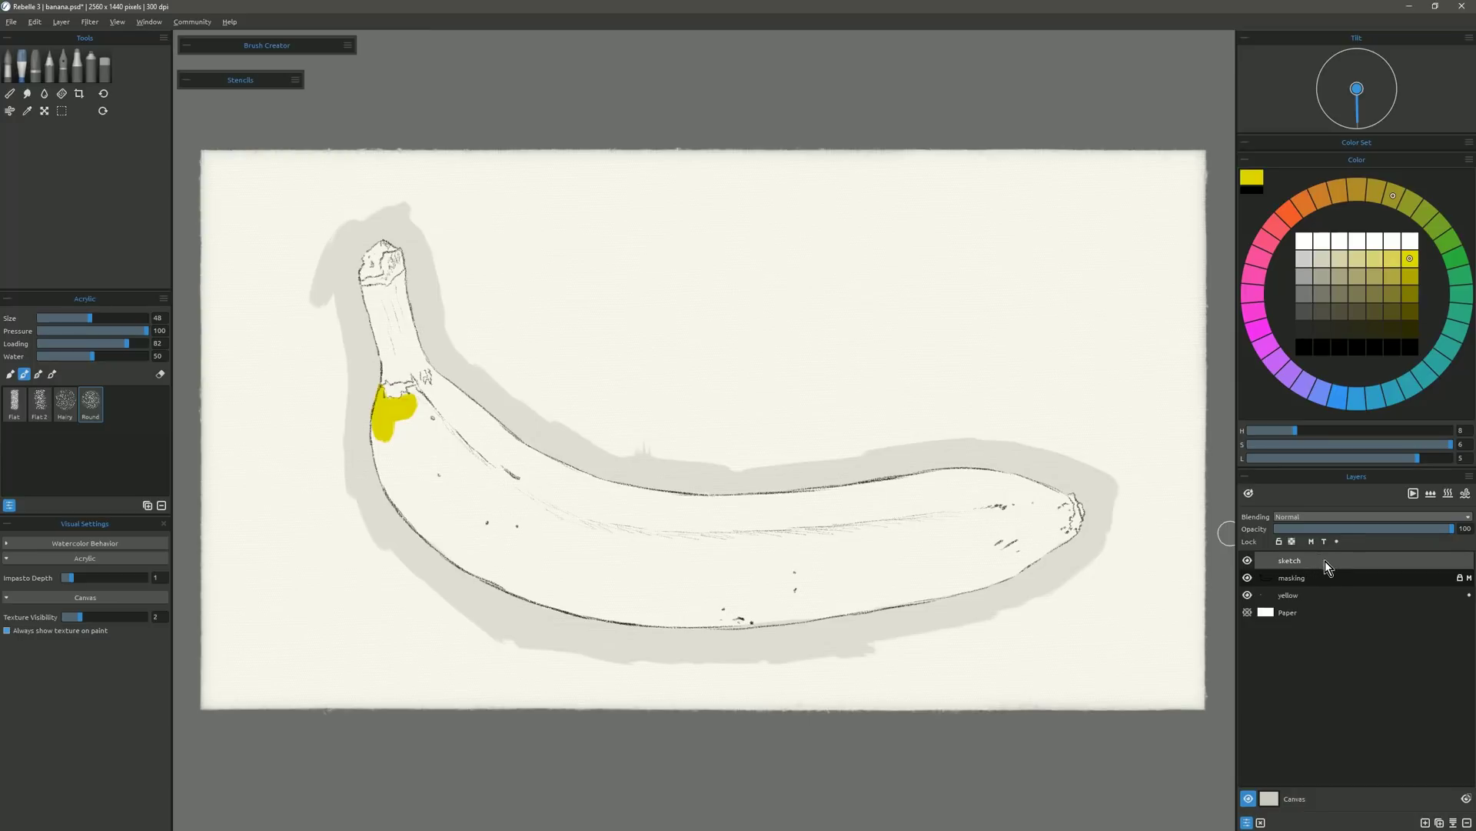
Fill the banana's body with yellow on the yellow layer and set the acrylic impasto depth to 0.
{"action": "left_click", "coordinate": [1307, 598]}
{"action": "mouse_move", "coordinate": [415, 396]}
{"action": "left_mouse_down"}
{"action": "mouse_move", "coordinate": [412, 452]}
{"action": "mouse_move", "coordinate": [384, 492]}
{"action": "mouse_move", "coordinate": [461, 554]}
{"action": "mouse_move", "coordinate": [443, 397]}
{"action": "mouse_move", "coordinate": [553, 500]}
{"action": "mouse_move", "coordinate": [616, 592]}
{"action": "mouse_move", "coordinate": [869, 464]}
{"action": "mouse_move", "coordinate": [956, 531]}
{"action": "mouse_move", "coordinate": [538, 507]}
{"action": "mouse_move", "coordinate": [530, 554]}
{"action": "mouse_move", "coordinate": [869, 572]}
{"action": "mouse_move", "coordinate": [846, 561]}
{"action": "left_mouse_up"}
{"action": "left_click_drag", "start_coordinate": [68, 578], "coordinate": [62, 578]}
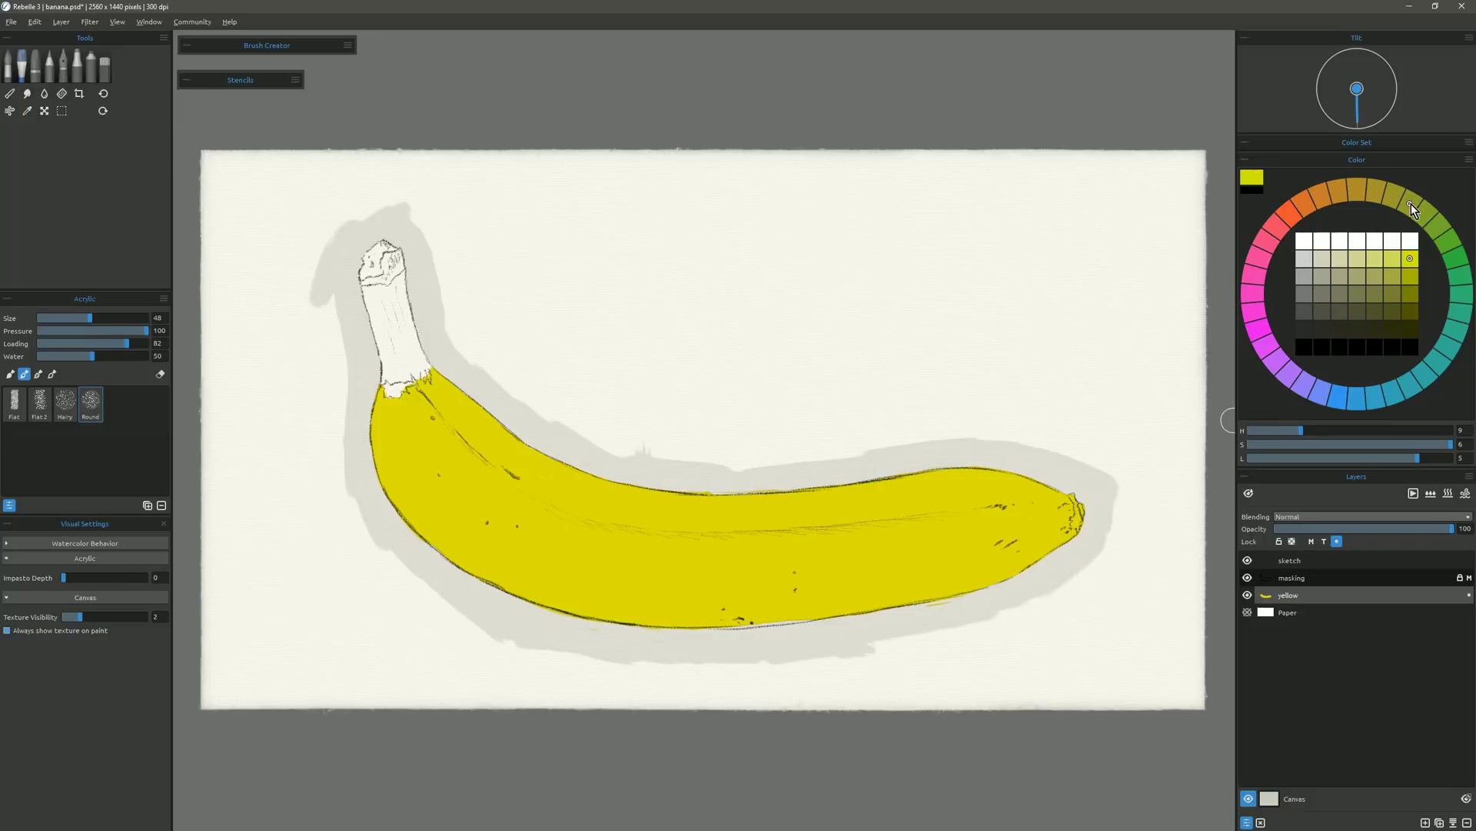
Paint greenish yellow around the base of the stem and blend it into the yellow body.
{"action": "mouse_move", "coordinate": [395, 380]}
{"action": "left_mouse_down"}
{"action": "mouse_move", "coordinate": [434, 387]}
{"action": "mouse_move", "coordinate": [396, 410]}
{"action": "mouse_move", "coordinate": [386, 372]}
{"action": "mouse_move", "coordinate": [433, 356]}
{"action": "left_mouse_up"}
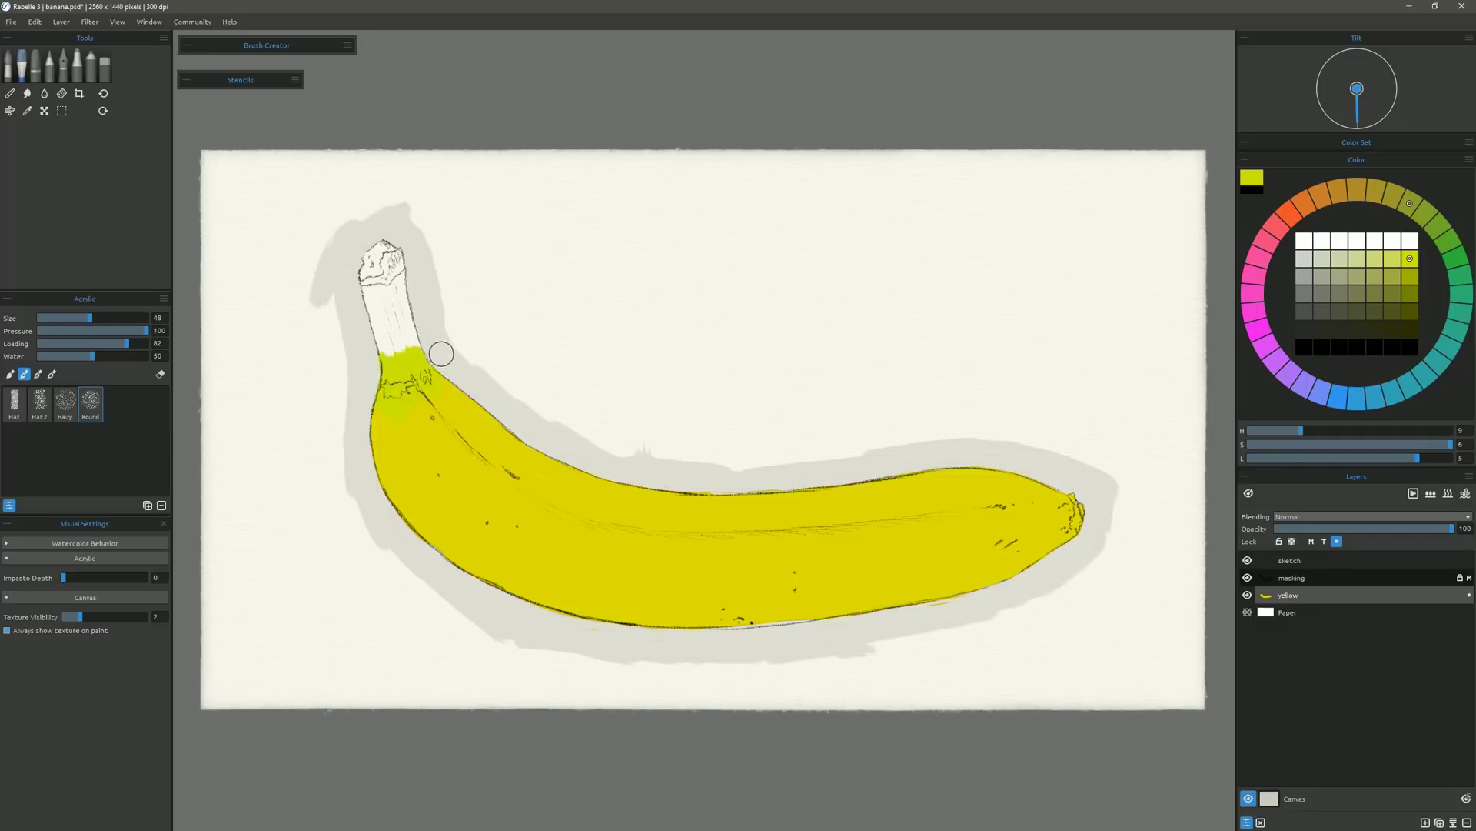
{"action": "left_click", "coordinate": [10, 93]}
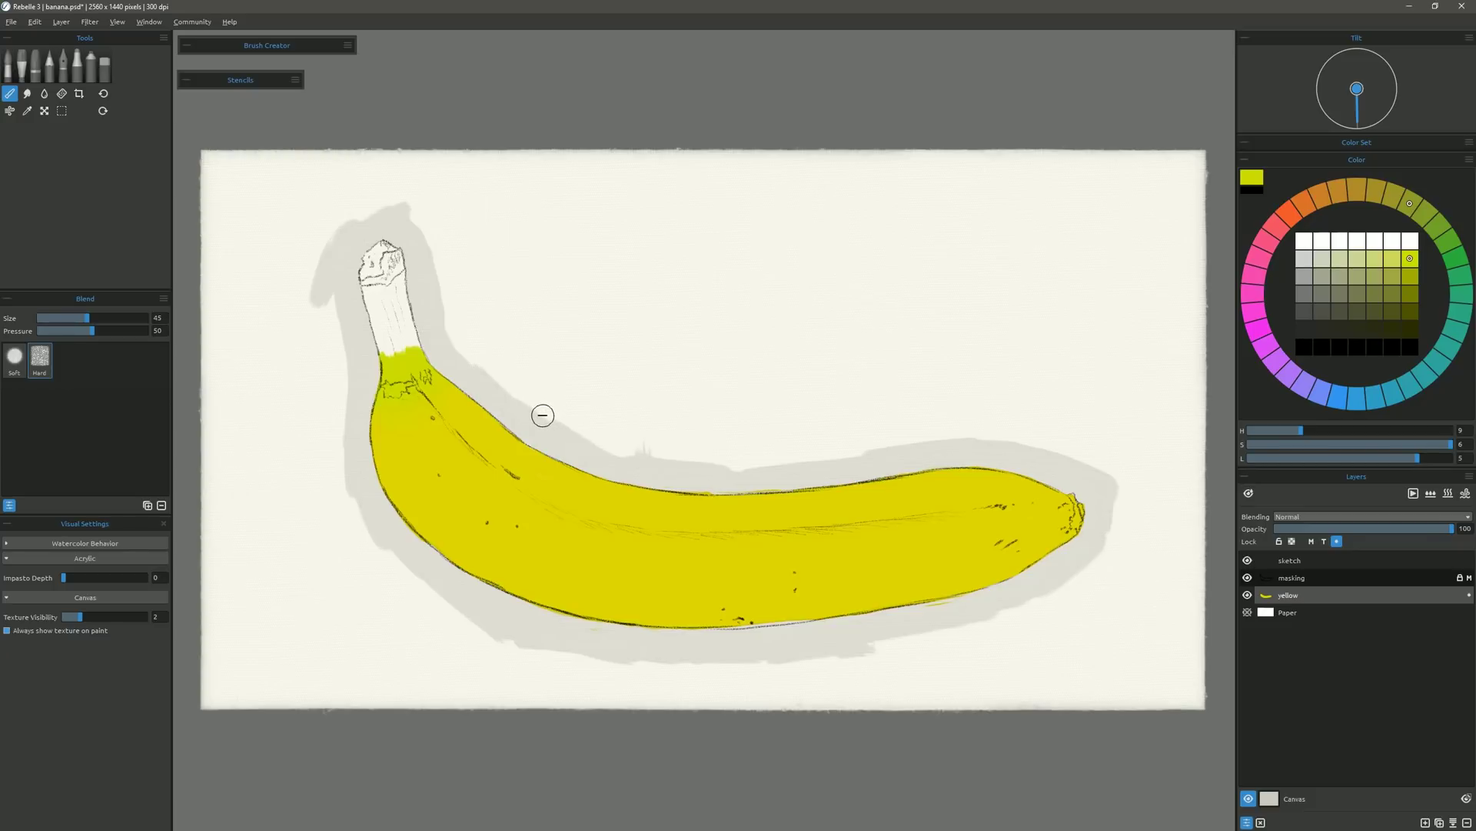
Try bright lime on the lower stem, undo it, and paint a darker green band of hue 10 and lightness 4 there.
{"action": "left_click", "coordinate": [24, 66]}
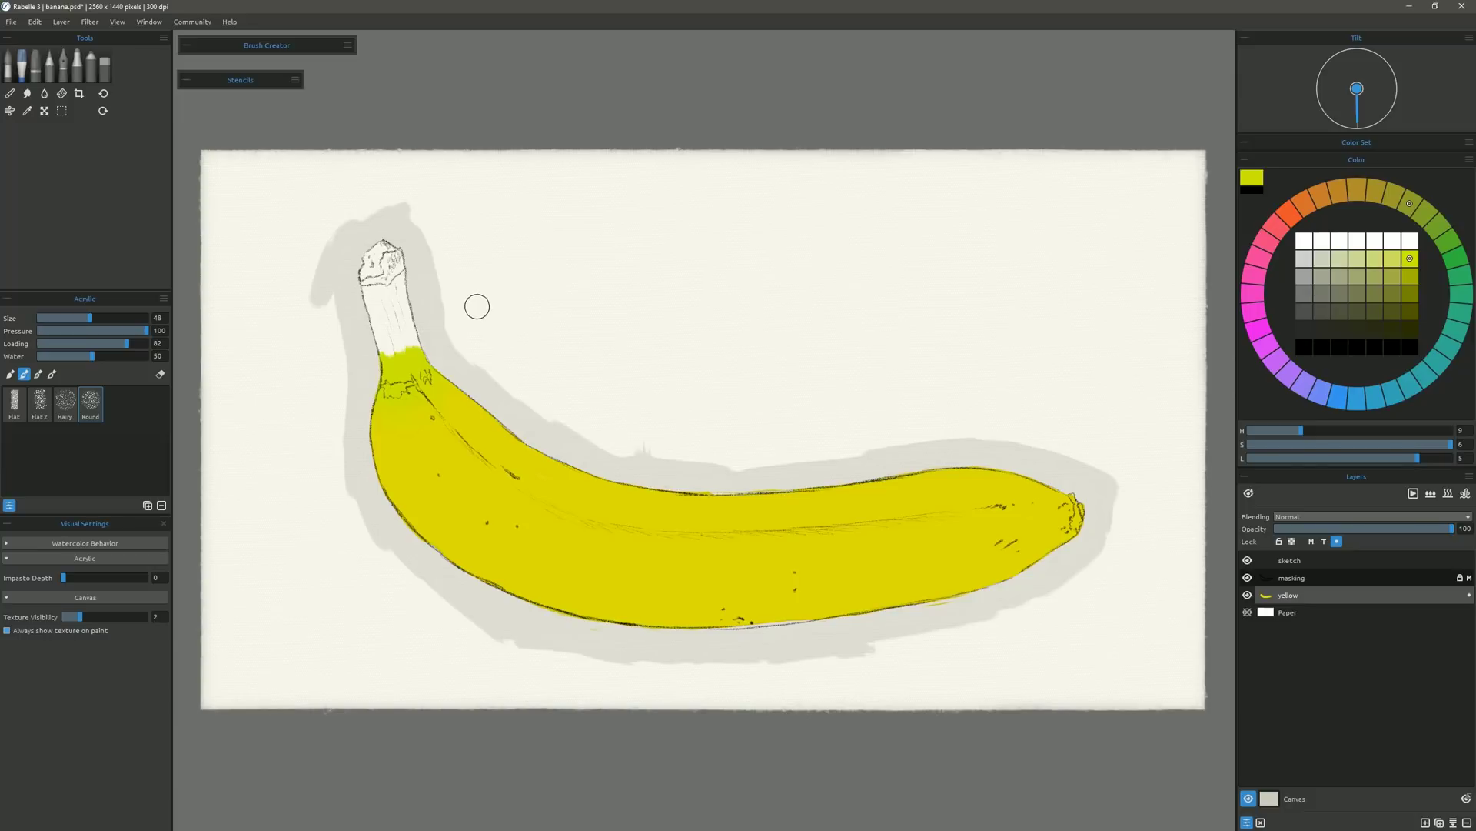
{"action": "left_click", "coordinate": [1424, 214]}
{"action": "left_click_drag", "start_coordinate": [388, 347], "coordinate": [435, 339]}
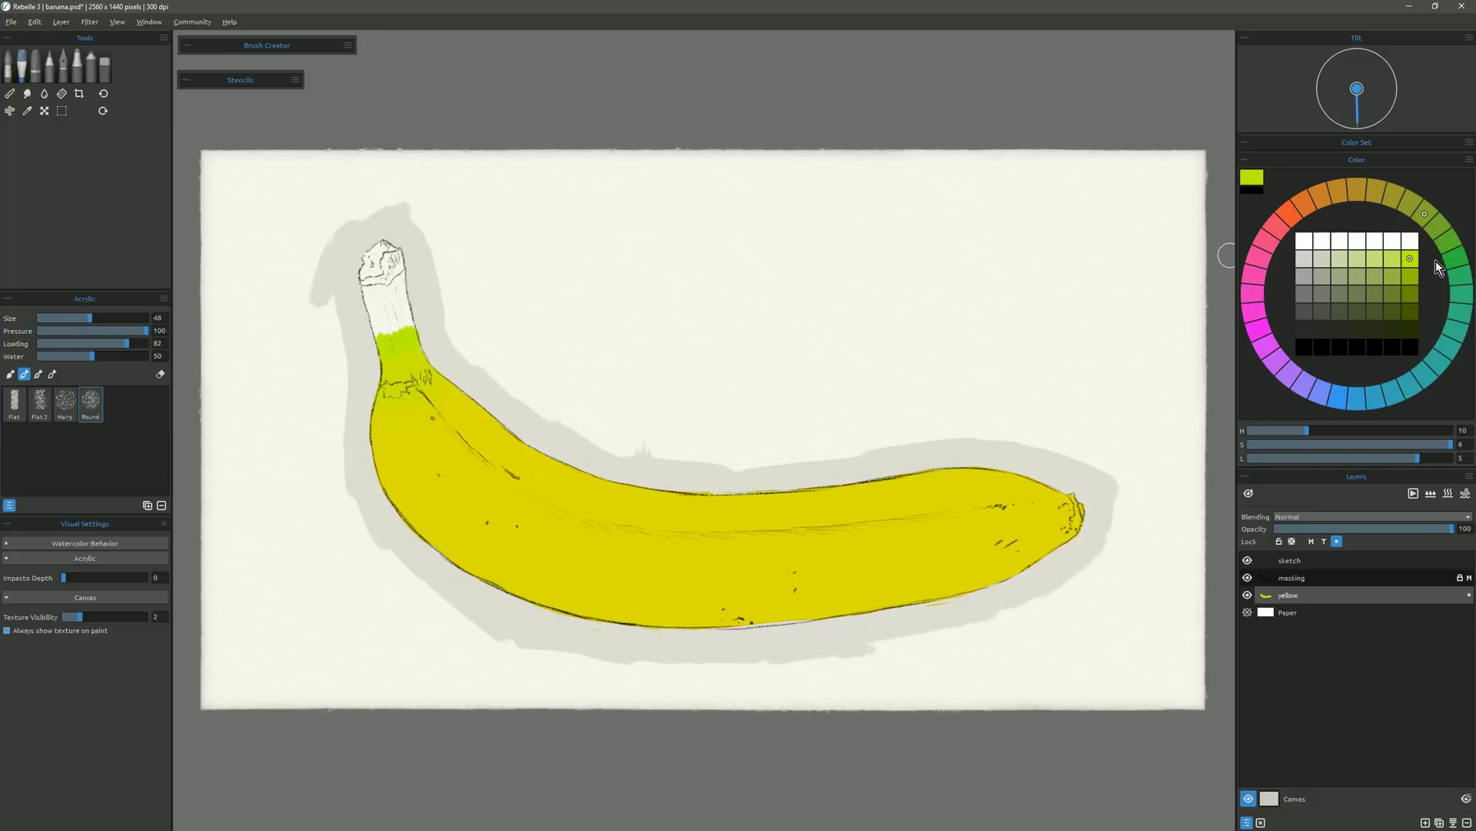
{"action": "key", "text": "ctrl+z"}
{"action": "left_click", "coordinate": [1411, 276]}
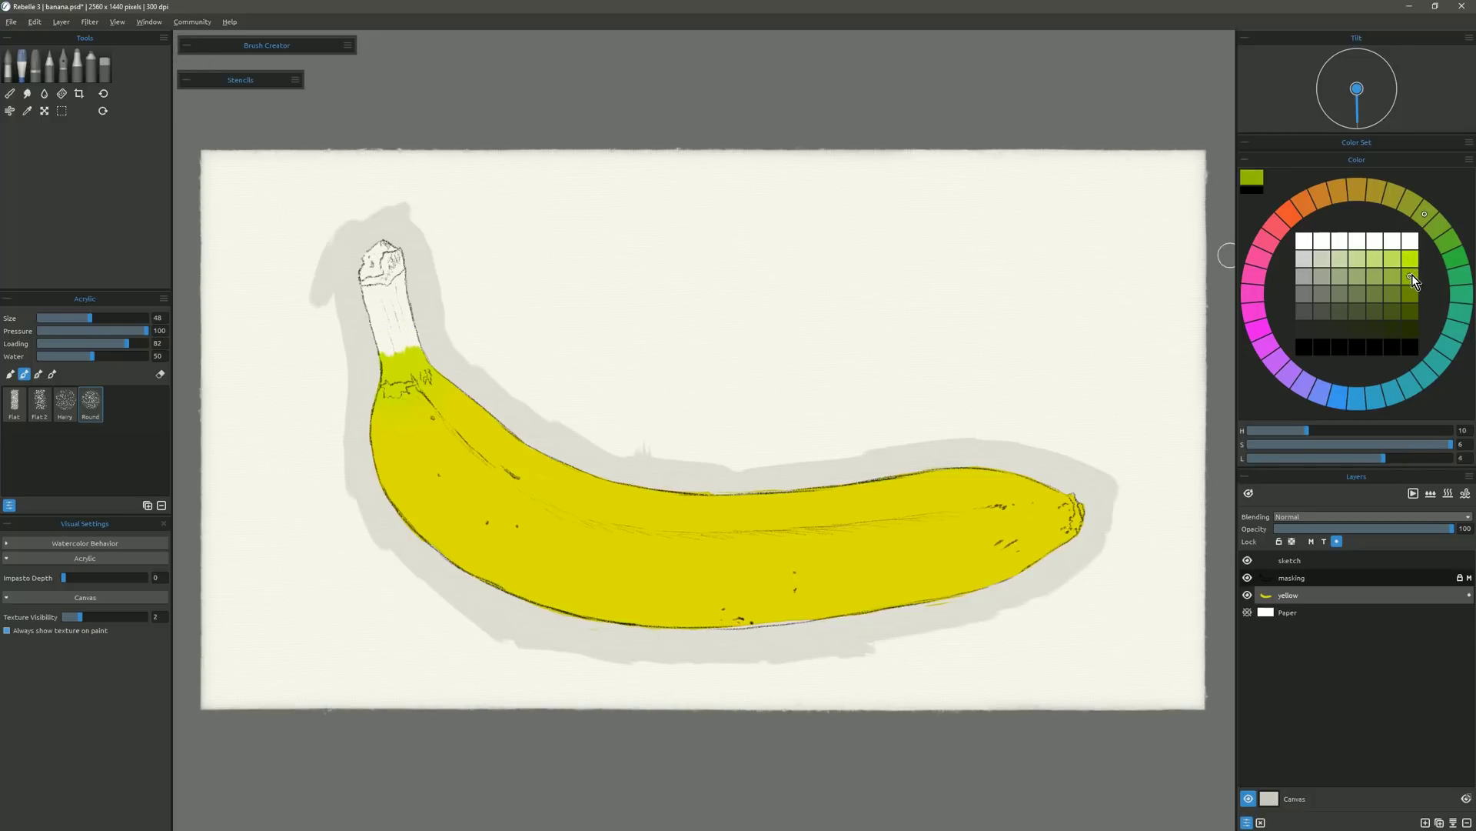
{"action": "mouse_move", "coordinate": [423, 338]}
{"action": "left_mouse_down"}
{"action": "mouse_move", "coordinate": [385, 348]}
{"action": "mouse_move", "coordinate": [413, 339]}
{"action": "left_mouse_up"}
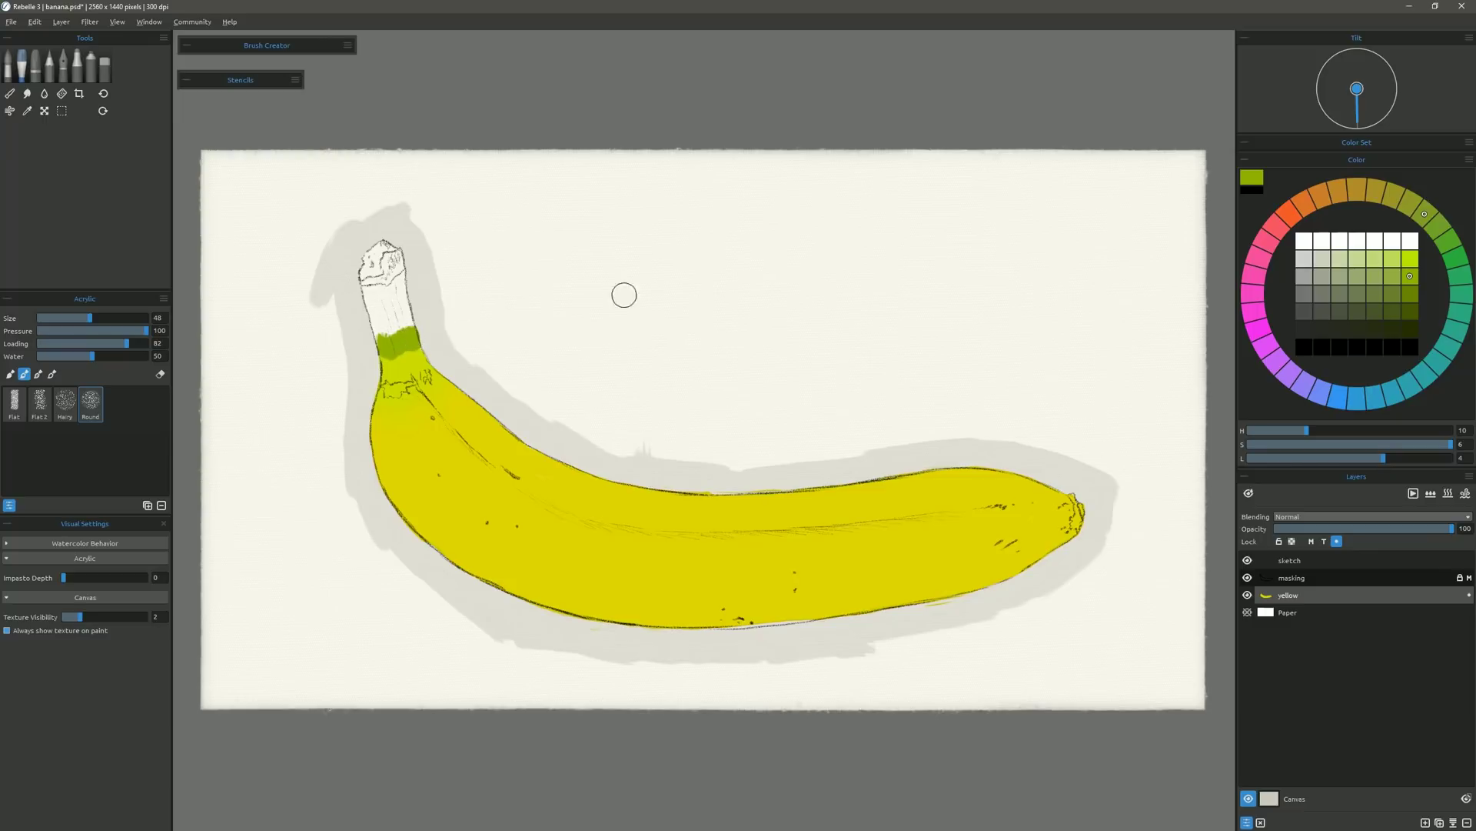
Extend the stem upward with a hue 11 green band and a darker hue 12 green up to the stem's tip.
{"action": "mouse_move", "coordinate": [398, 337]}
{"action": "left_mouse_down"}
{"action": "mouse_move", "coordinate": [381, 330]}
{"action": "mouse_move", "coordinate": [408, 317]}
{"action": "mouse_move", "coordinate": [379, 330]}
{"action": "left_mouse_up"}
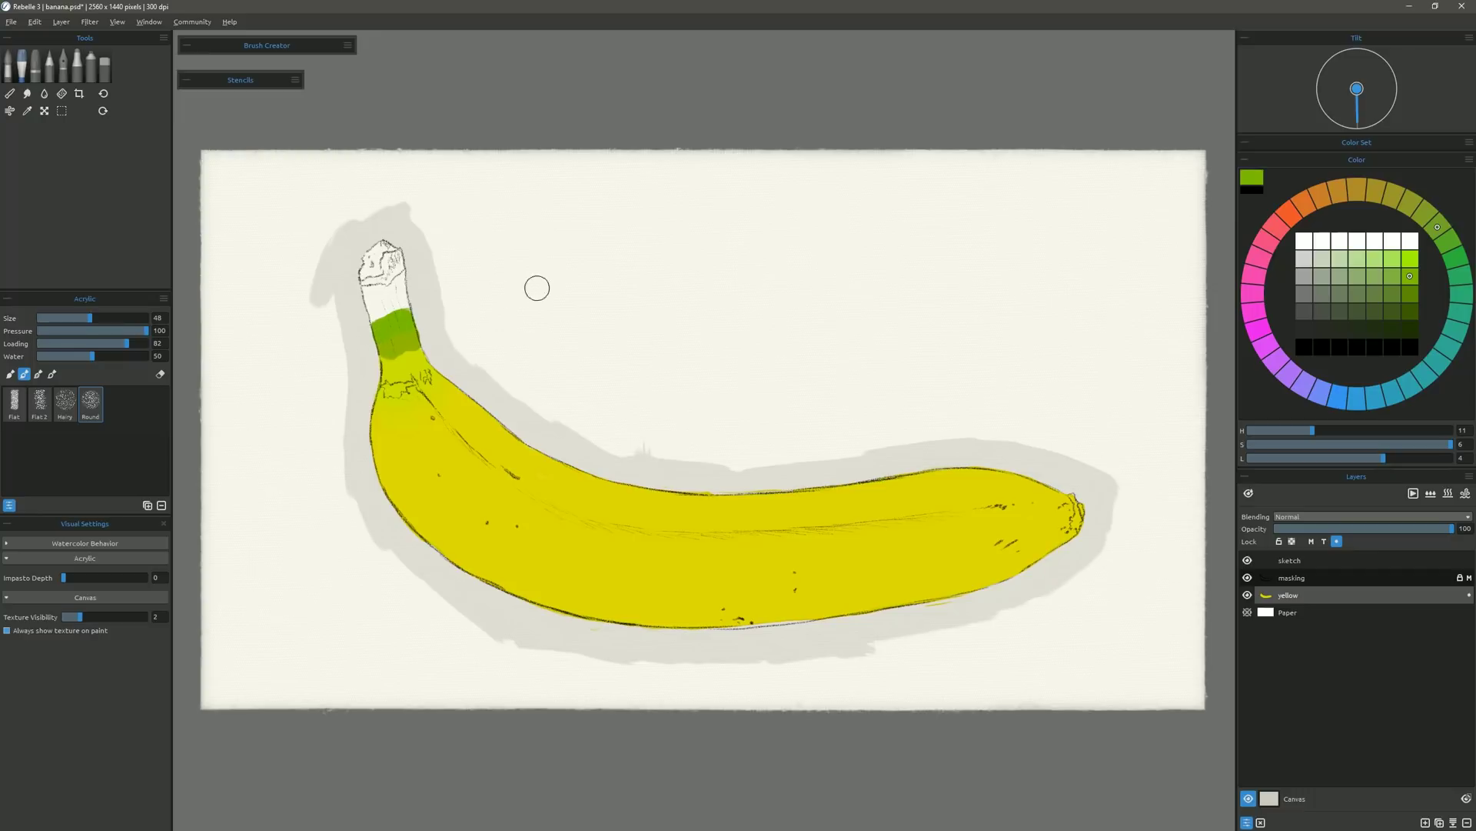
{"action": "left_click", "coordinate": [1450, 242]}
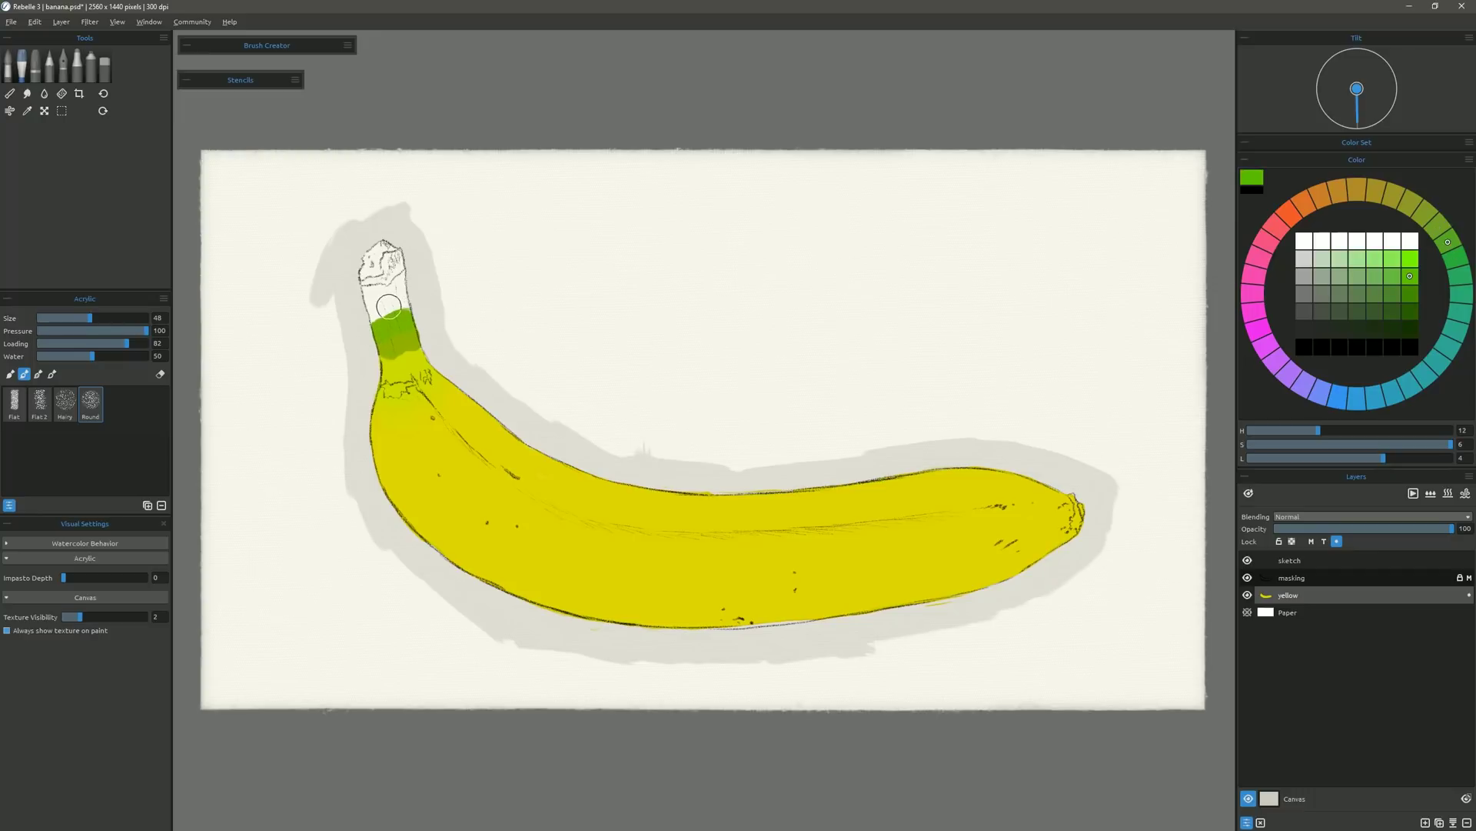
{"action": "left_click_drag", "start_coordinate": [389, 306], "coordinate": [398, 285]}
{"action": "key", "text": "ctrl+z"}
{"action": "left_click", "coordinate": [1392, 294]}
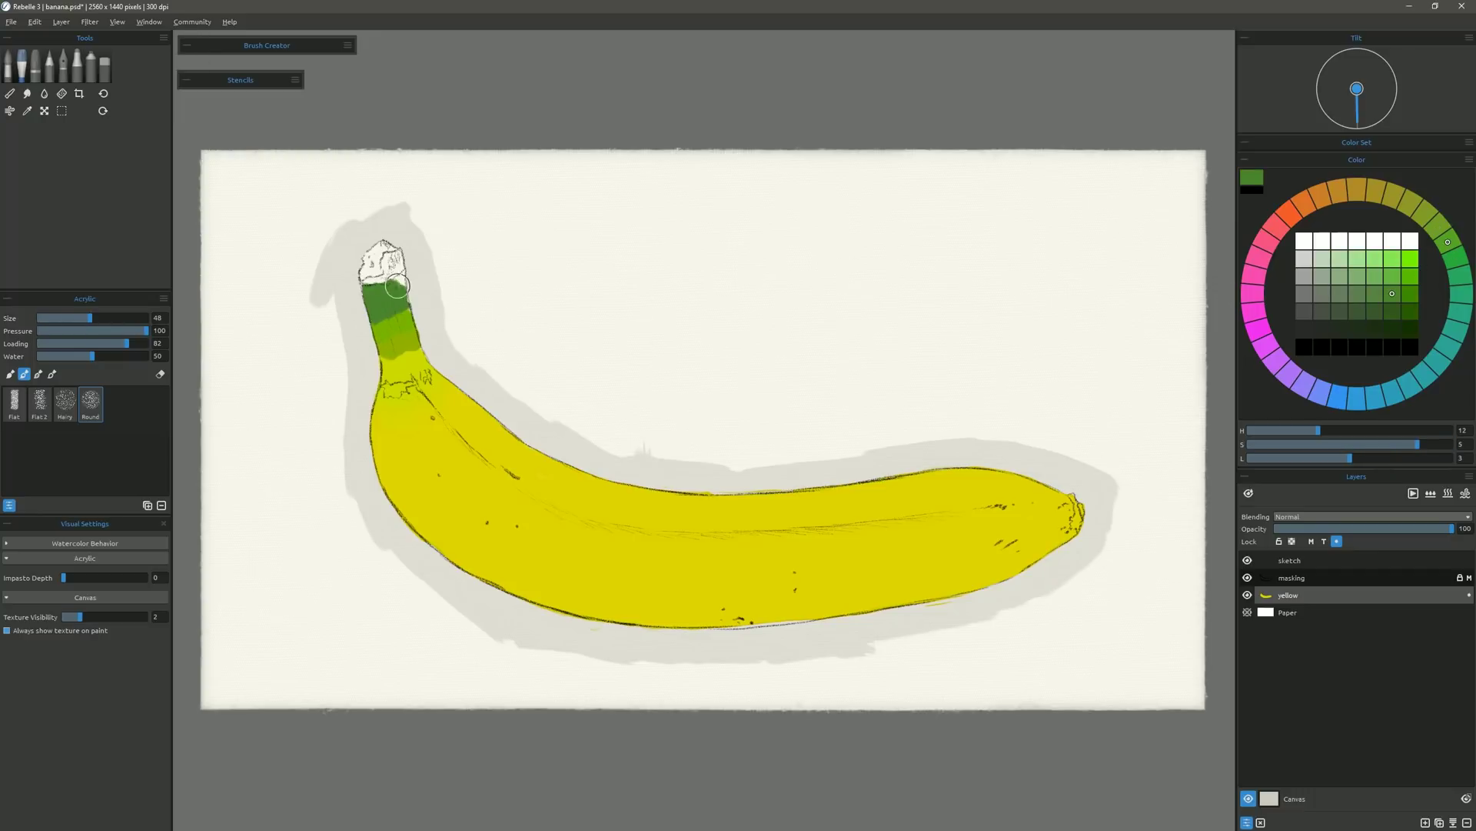
{"action": "left_click", "coordinate": [1361, 190]}
{"action": "left_click", "coordinate": [1410, 276]}
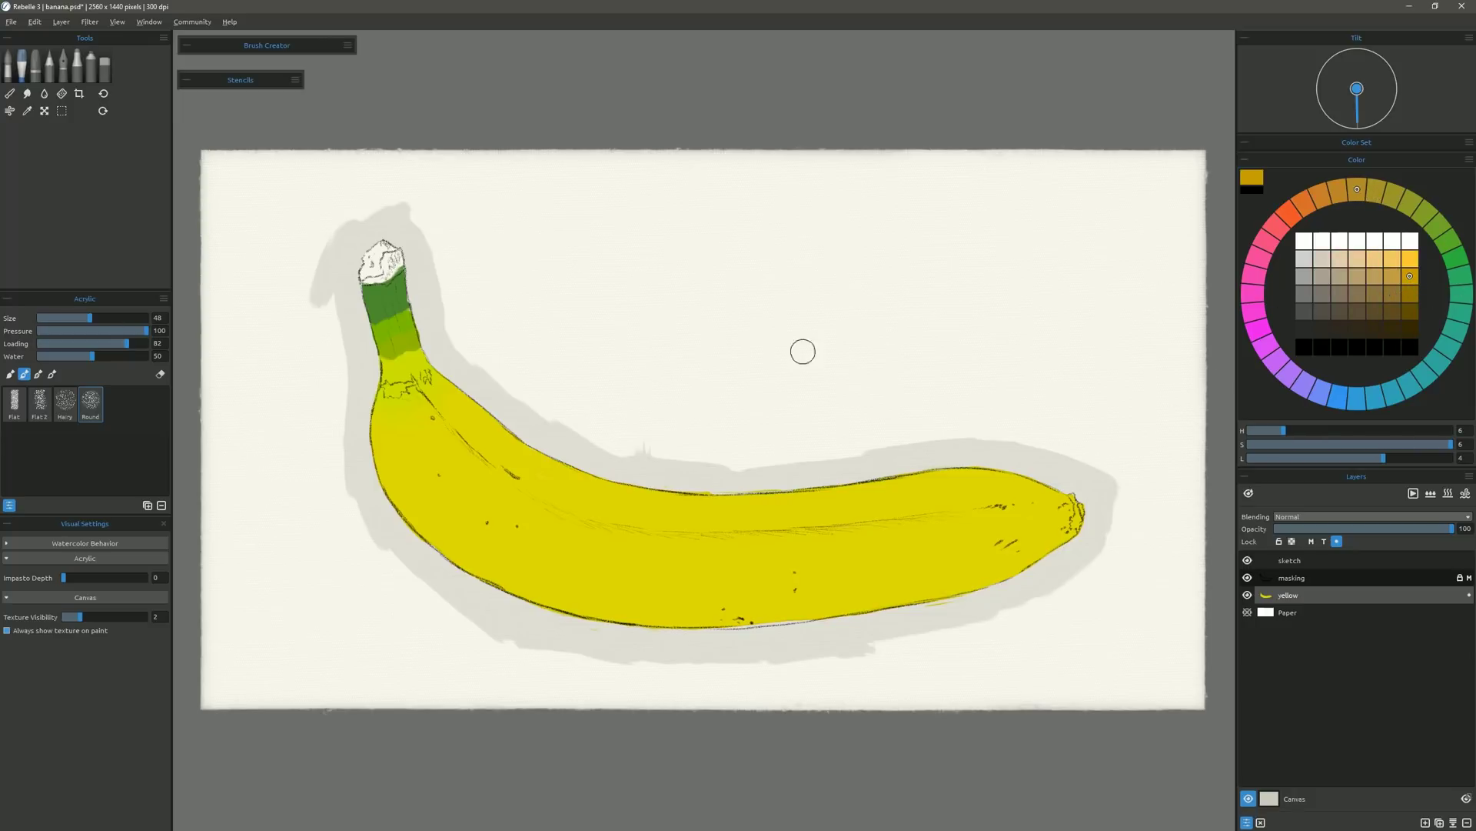
{"action": "left_click_drag", "start_coordinate": [394, 342], "coordinate": [408, 334]}
{"action": "key", "text": "ctrl+z"}
{"action": "left_click", "coordinate": [398, 339], "text": "alt"}
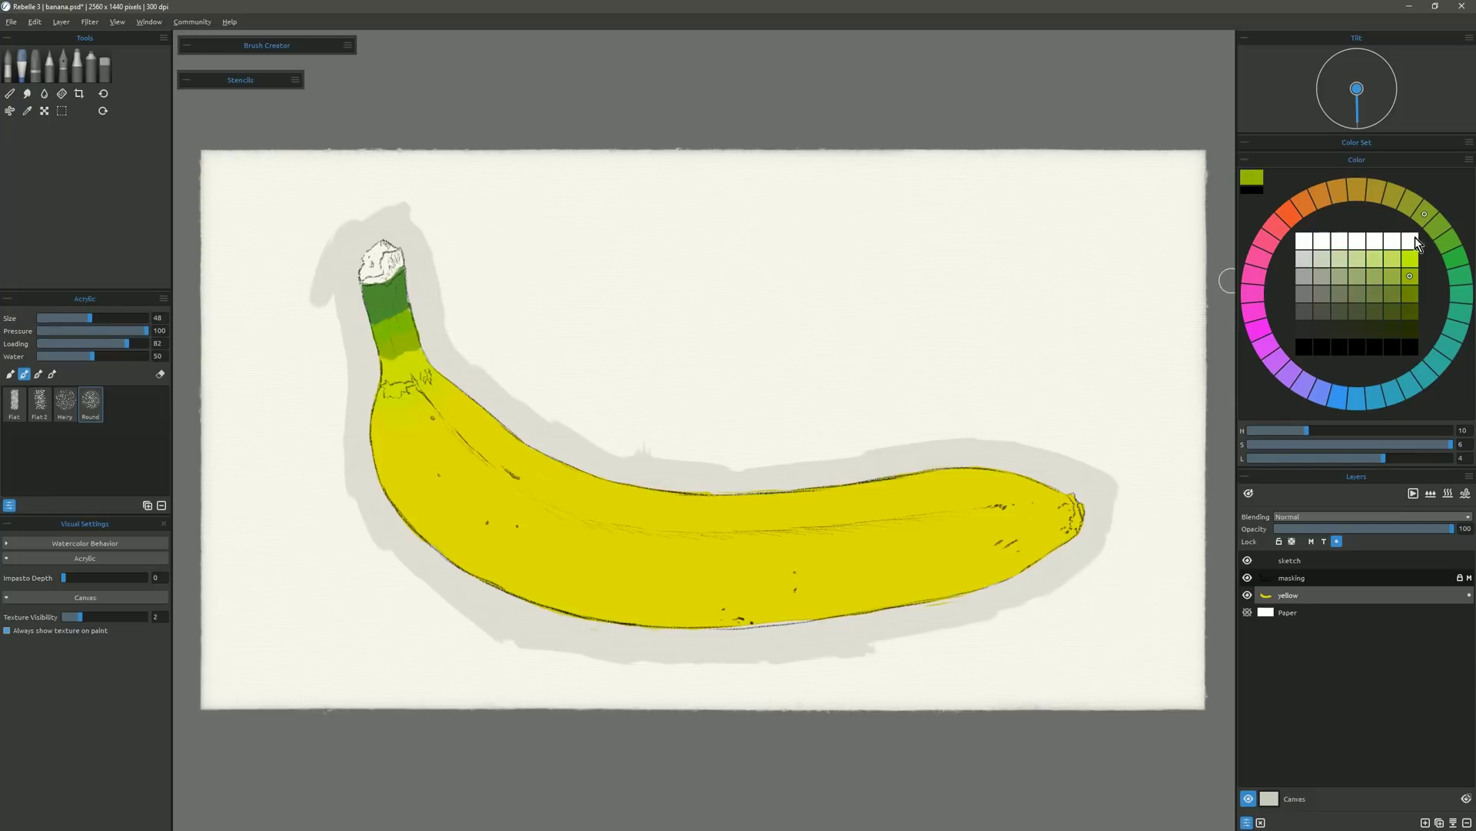
Paint dark yellow with hue 7 at the stem's base and blend the stem's colour bands into a smooth gradient.
{"action": "left_click", "coordinate": [1378, 191]}
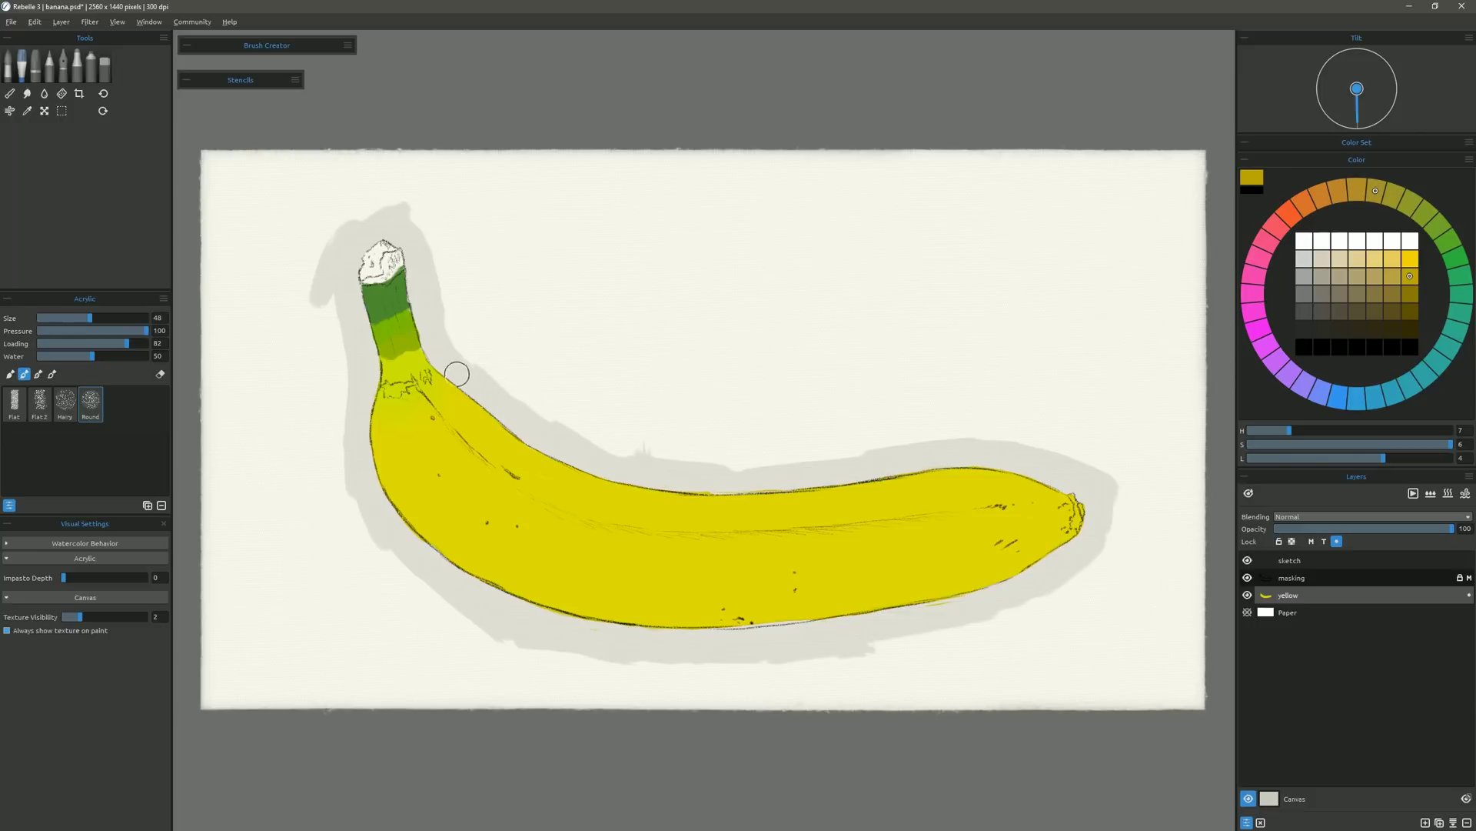
{"action": "left_click_drag", "start_coordinate": [389, 360], "coordinate": [440, 362]}
{"action": "left_click", "coordinate": [10, 94]}
{"action": "mouse_move", "coordinate": [381, 320]}
{"action": "left_mouse_down"}
{"action": "mouse_move", "coordinate": [396, 355]}
{"action": "mouse_move", "coordinate": [401, 328]}
{"action": "mouse_move", "coordinate": [390, 369]}
{"action": "mouse_move", "coordinate": [402, 365]}
{"action": "mouse_move", "coordinate": [389, 331]}
{"action": "mouse_move", "coordinate": [419, 352]}
{"action": "mouse_move", "coordinate": [384, 310]}
{"action": "mouse_move", "coordinate": [395, 340]}
{"action": "mouse_move", "coordinate": [443, 371]}
{"action": "left_mouse_up"}
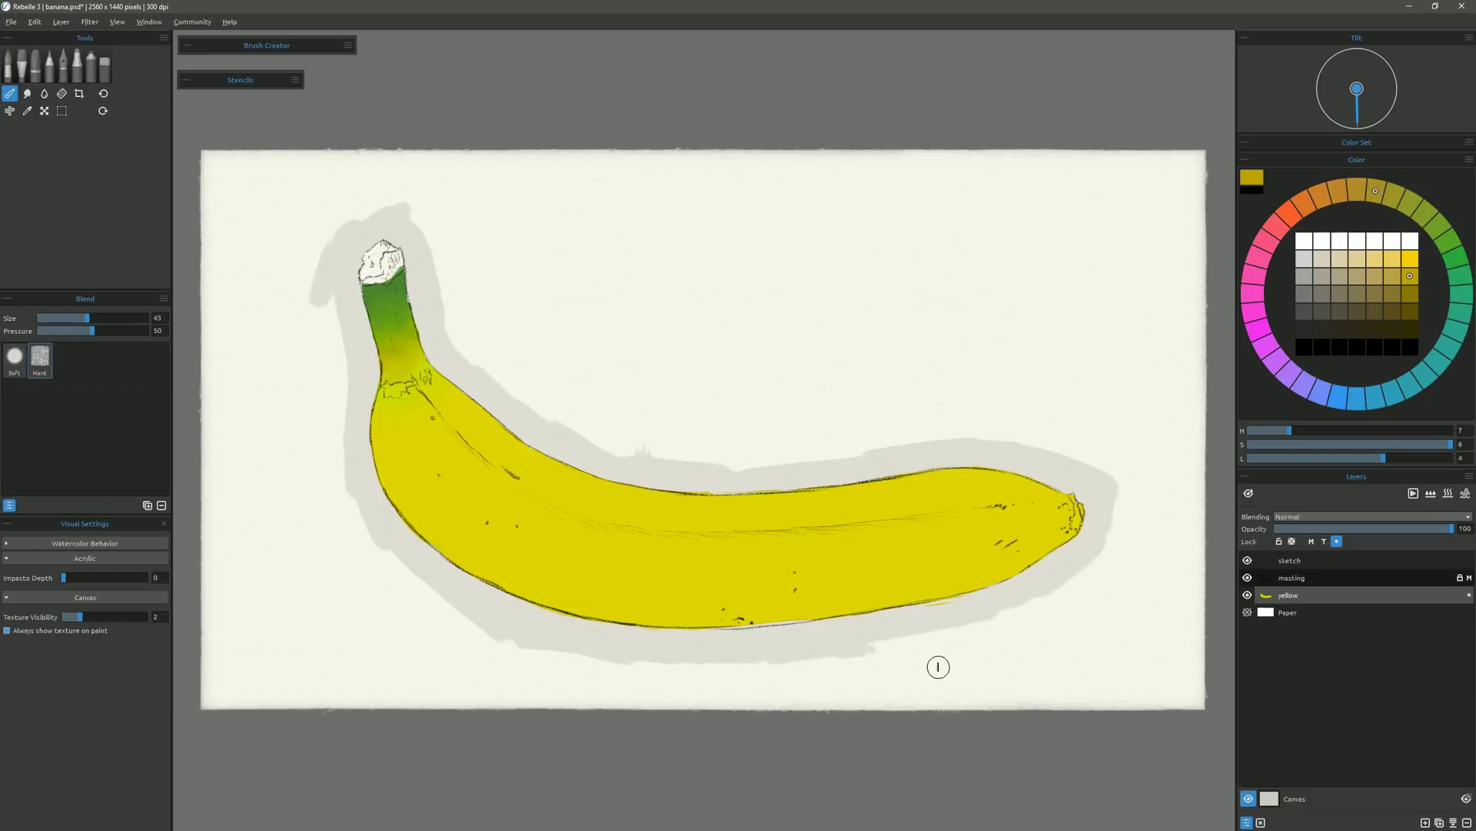
Shade the body below the stem with dark yellow, blend it into the surrounding colour and return to the acrylic brush.
{"action": "left_click", "coordinate": [21, 69]}
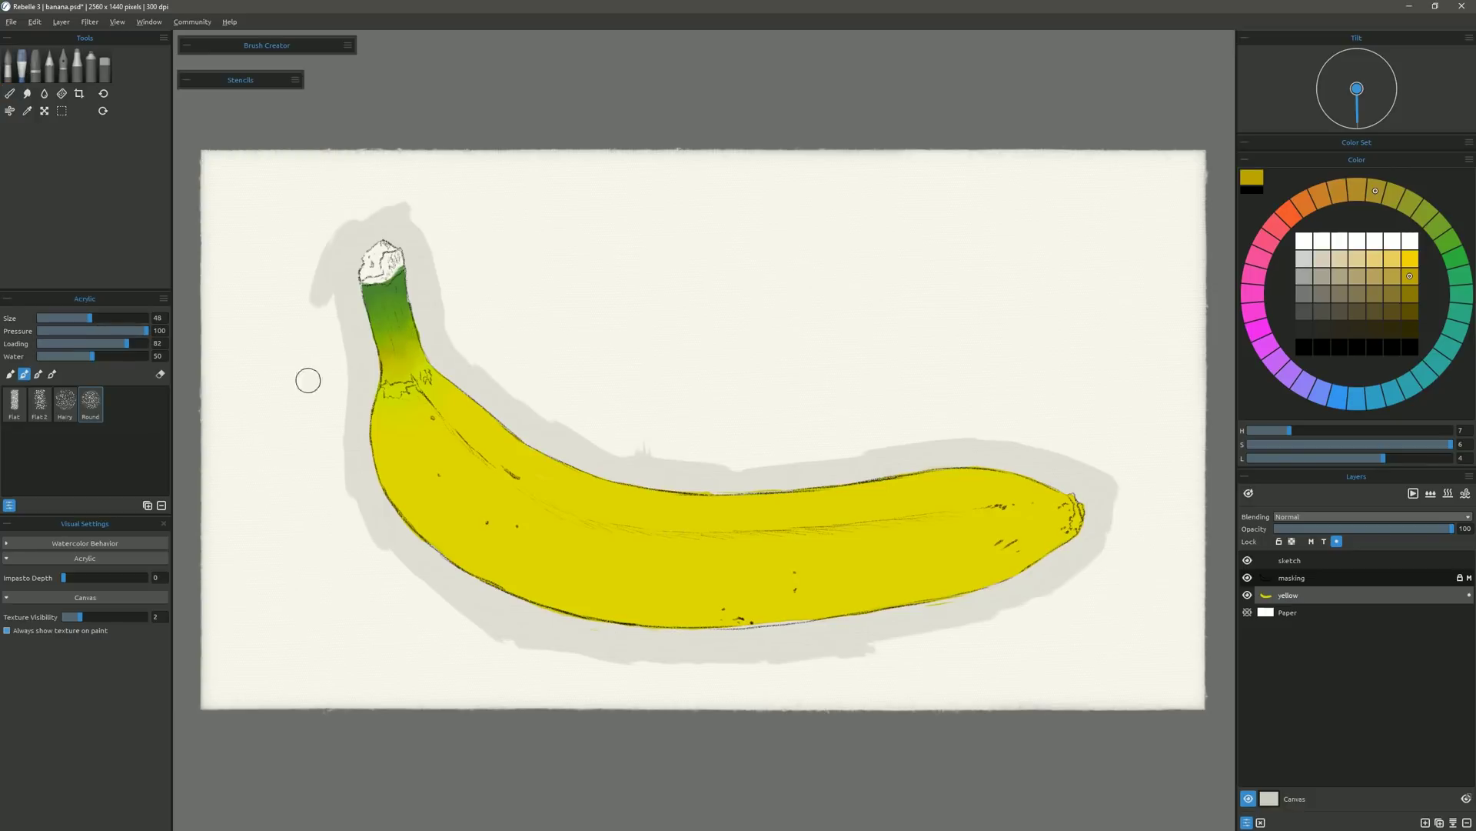
{"action": "mouse_move", "coordinate": [409, 396]}
{"action": "left_mouse_down"}
{"action": "mouse_move", "coordinate": [383, 443]}
{"action": "mouse_move", "coordinate": [437, 455]}
{"action": "mouse_move", "coordinate": [447, 441]}
{"action": "mouse_move", "coordinate": [431, 418]}
{"action": "mouse_move", "coordinate": [487, 474]}
{"action": "mouse_move", "coordinate": [400, 451]}
{"action": "mouse_move", "coordinate": [500, 500]}
{"action": "left_mouse_up"}
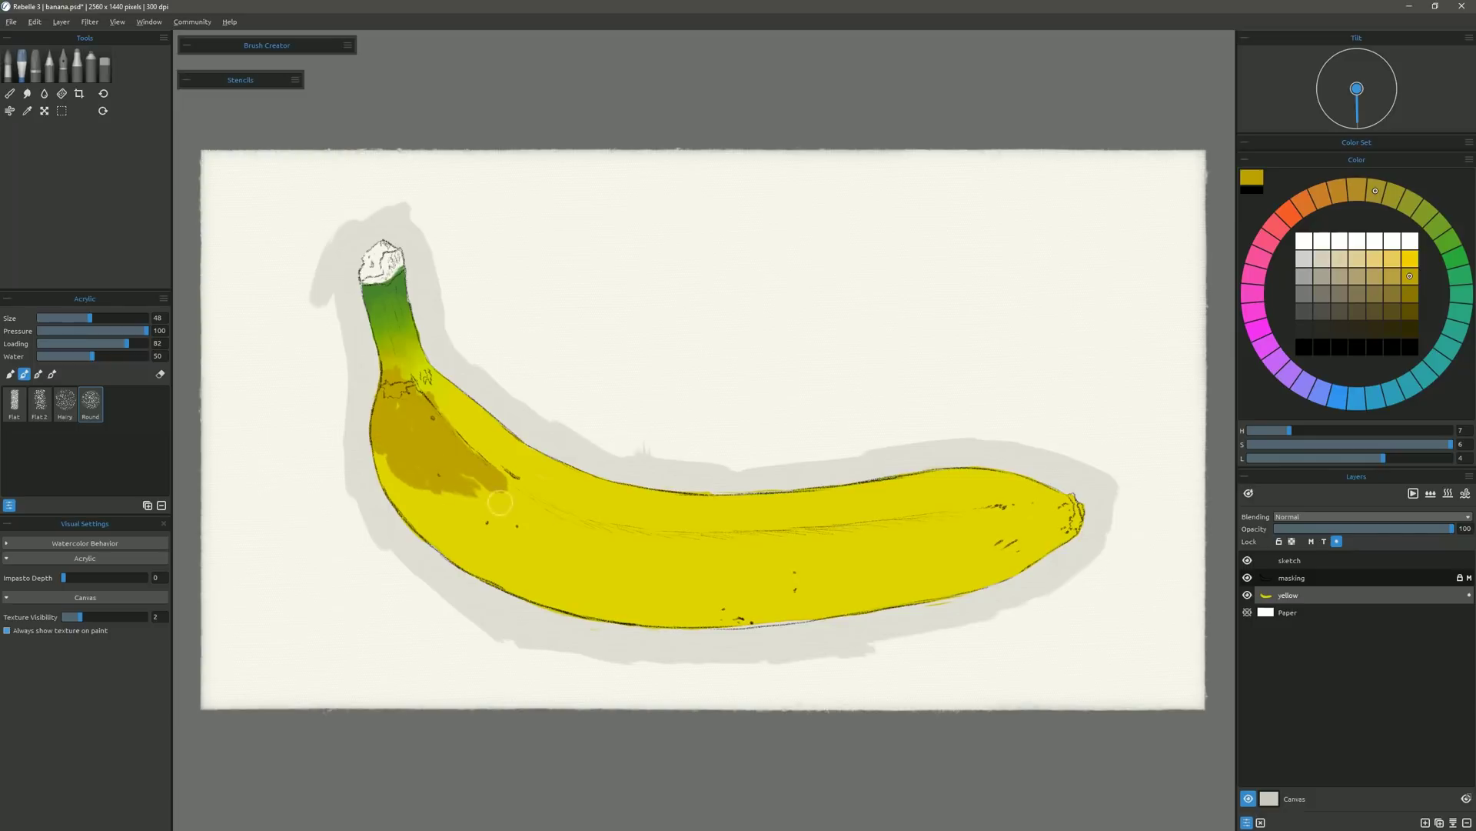
{"action": "left_click", "coordinate": [10, 93]}
{"action": "mouse_move", "coordinate": [412, 377]}
{"action": "left_mouse_down"}
{"action": "mouse_move", "coordinate": [390, 374]}
{"action": "mouse_move", "coordinate": [409, 452]}
{"action": "mouse_move", "coordinate": [396, 471]}
{"action": "mouse_move", "coordinate": [520, 510]}
{"action": "mouse_move", "coordinate": [442, 398]}
{"action": "mouse_move", "coordinate": [447, 441]}
{"action": "mouse_move", "coordinate": [430, 406]}
{"action": "mouse_move", "coordinate": [459, 446]}
{"action": "left_mouse_up"}
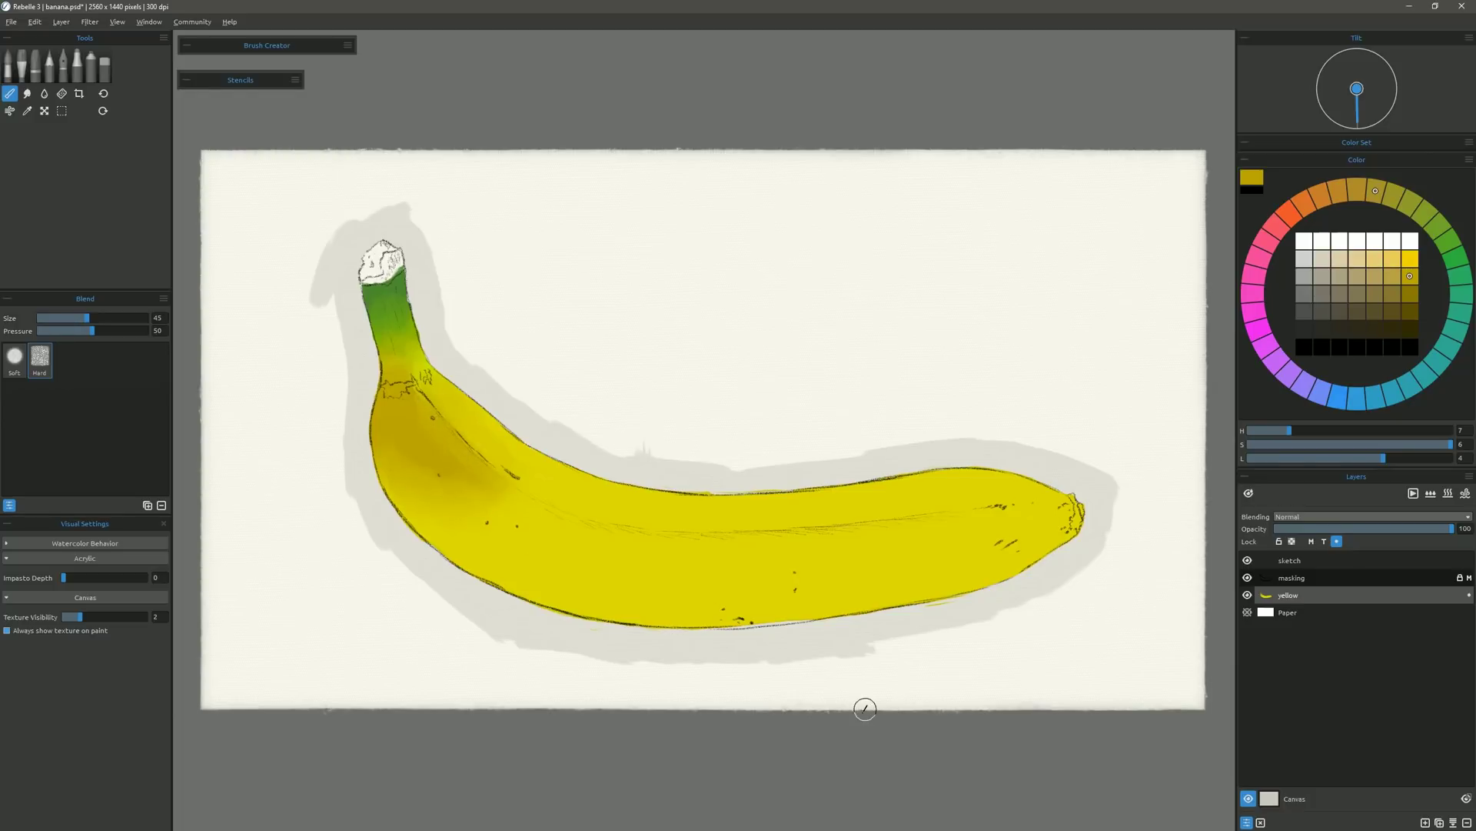
{"action": "left_click", "coordinate": [22, 66]}
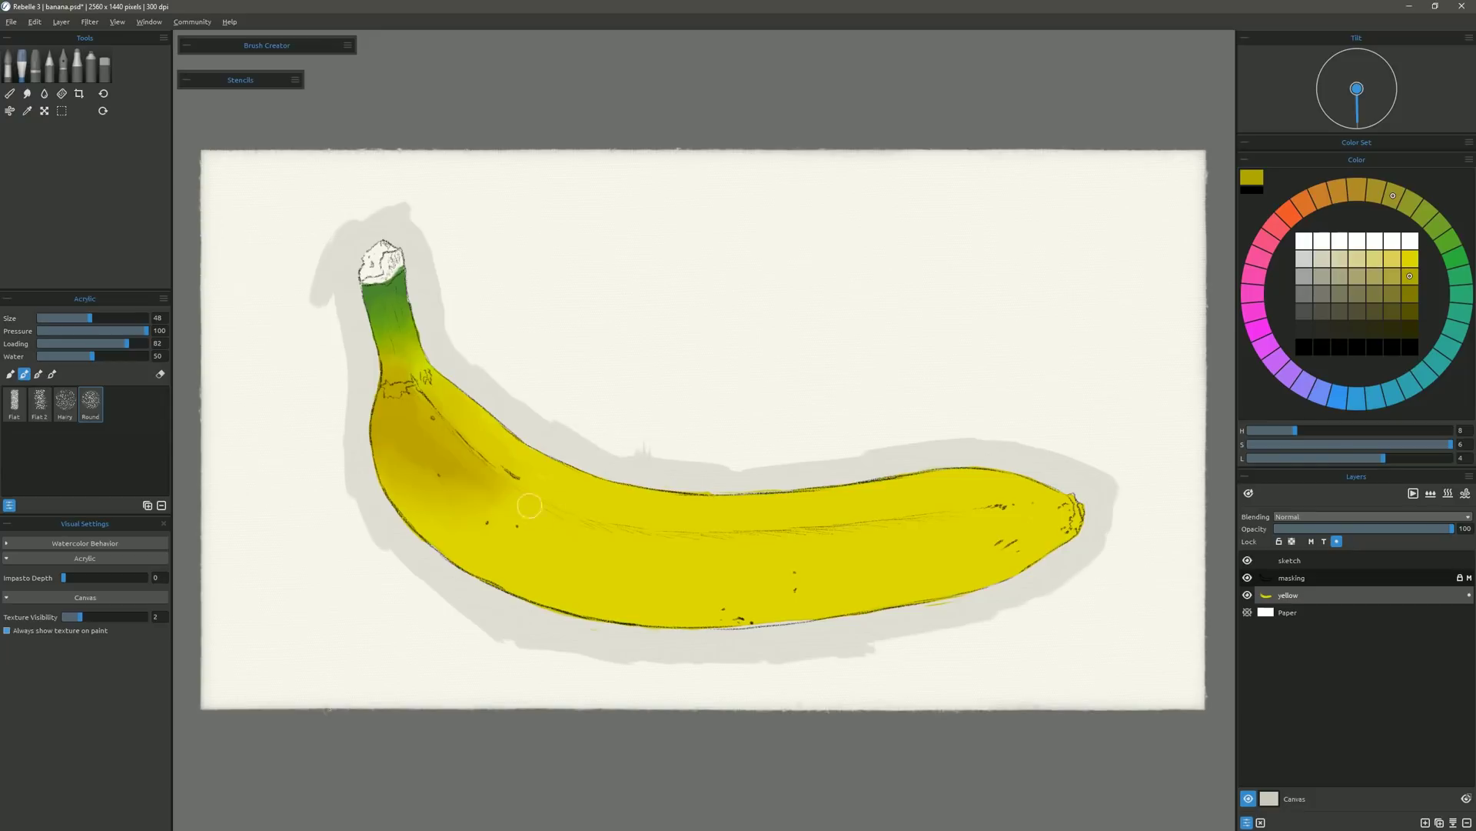
{"action": "left_click", "coordinate": [587, 501], "text": "alt"}
{"action": "left_click", "coordinate": [1383, 191]}
{"action": "left_click", "coordinate": [603, 547], "text": "alt"}
{"action": "left_click", "coordinate": [1410, 276]}
{"action": "left_click_drag", "start_coordinate": [531, 527], "coordinate": [745, 548]}
{"action": "key", "text": "ctrl+z"}
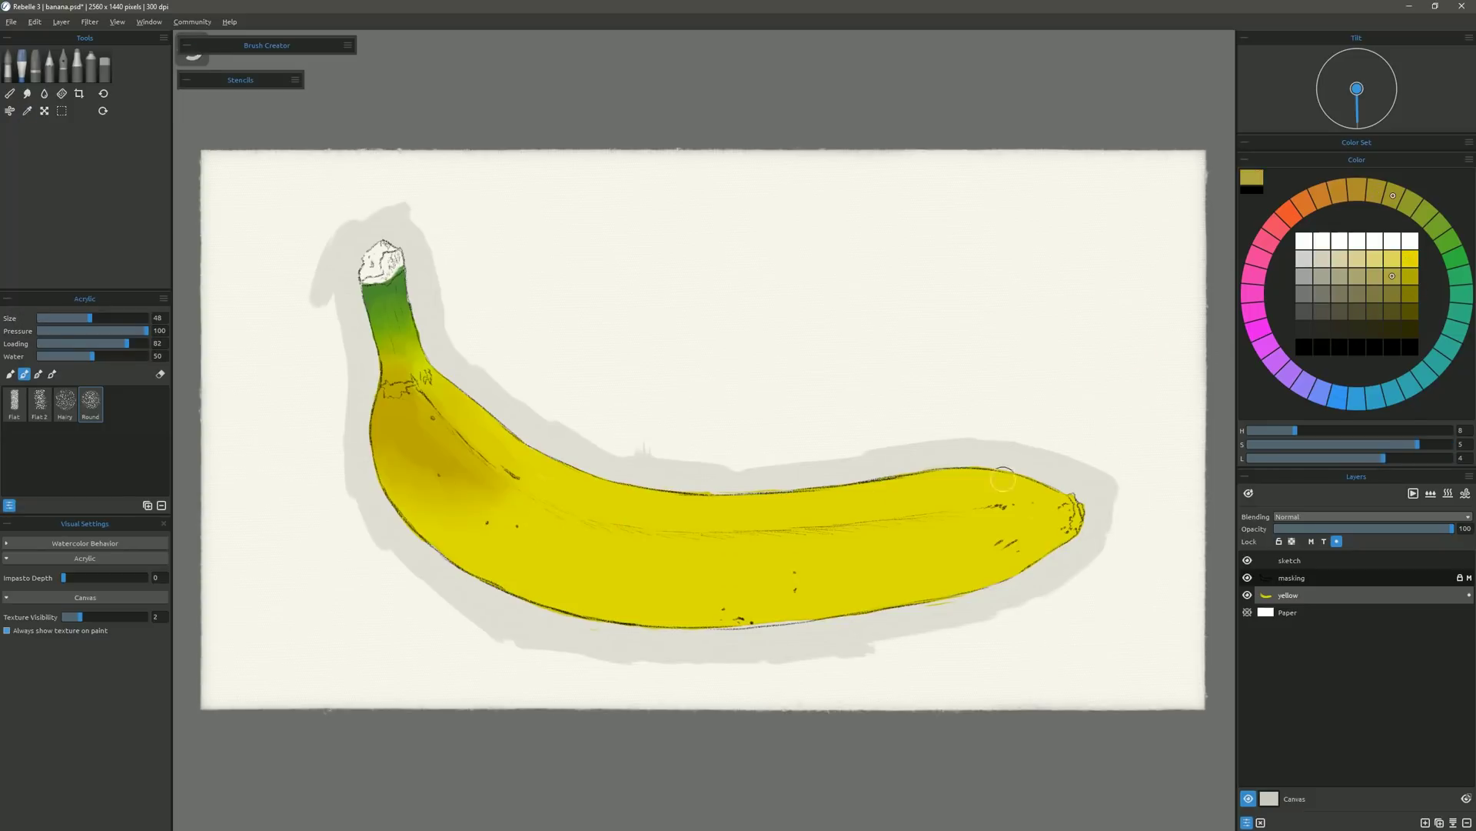
{"action": "left_click_drag", "start_coordinate": [606, 547], "coordinate": [701, 553]}
{"action": "key", "text": "ctrl+z"}
Paint a warm yellow band with hue 7 and lightness 5 along the body below the ridge line and blend it.
{"action": "left_click", "coordinate": [691, 556], "text": "alt"}
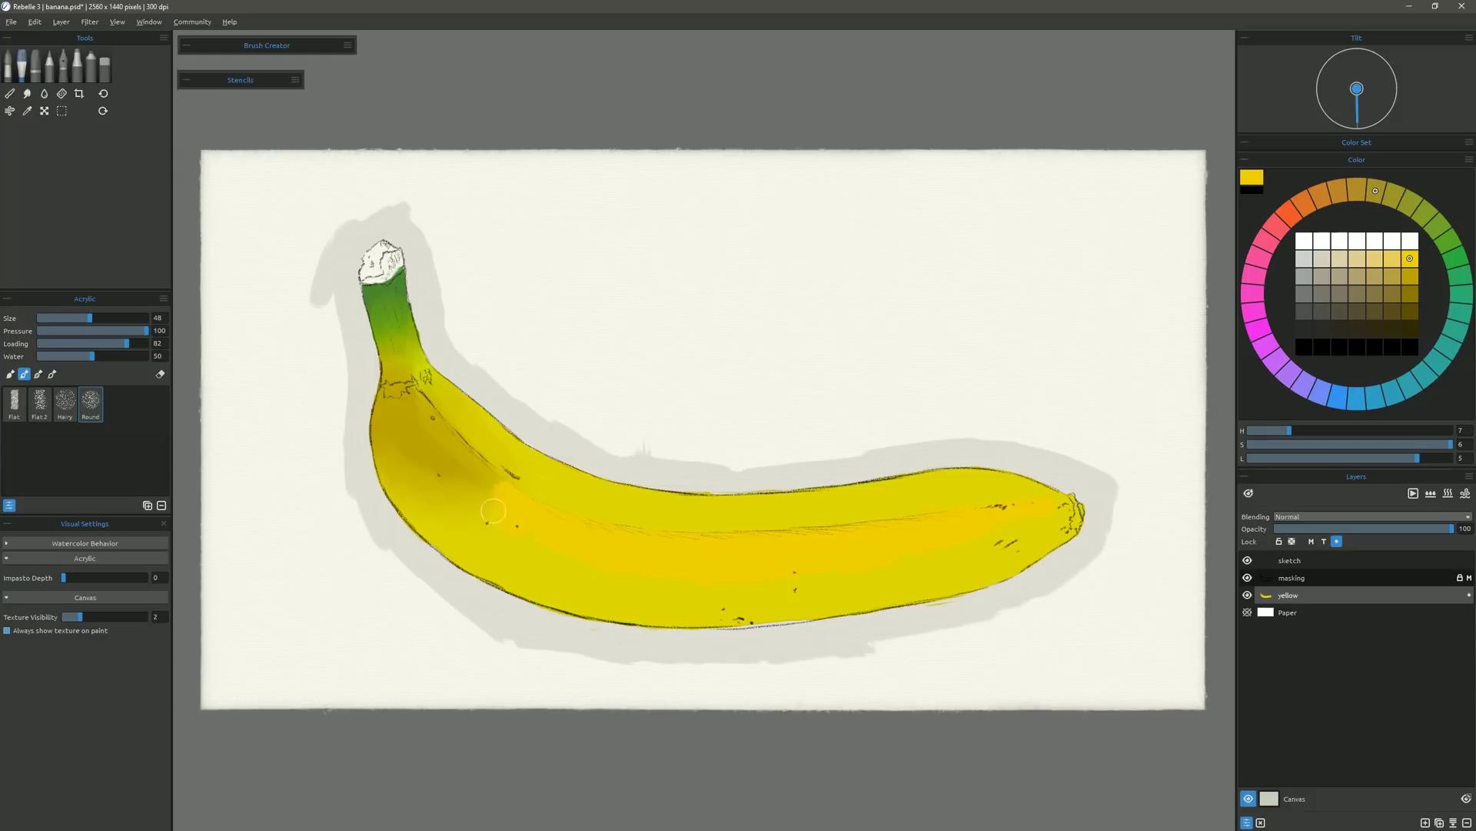
{"action": "key", "text": "n"}
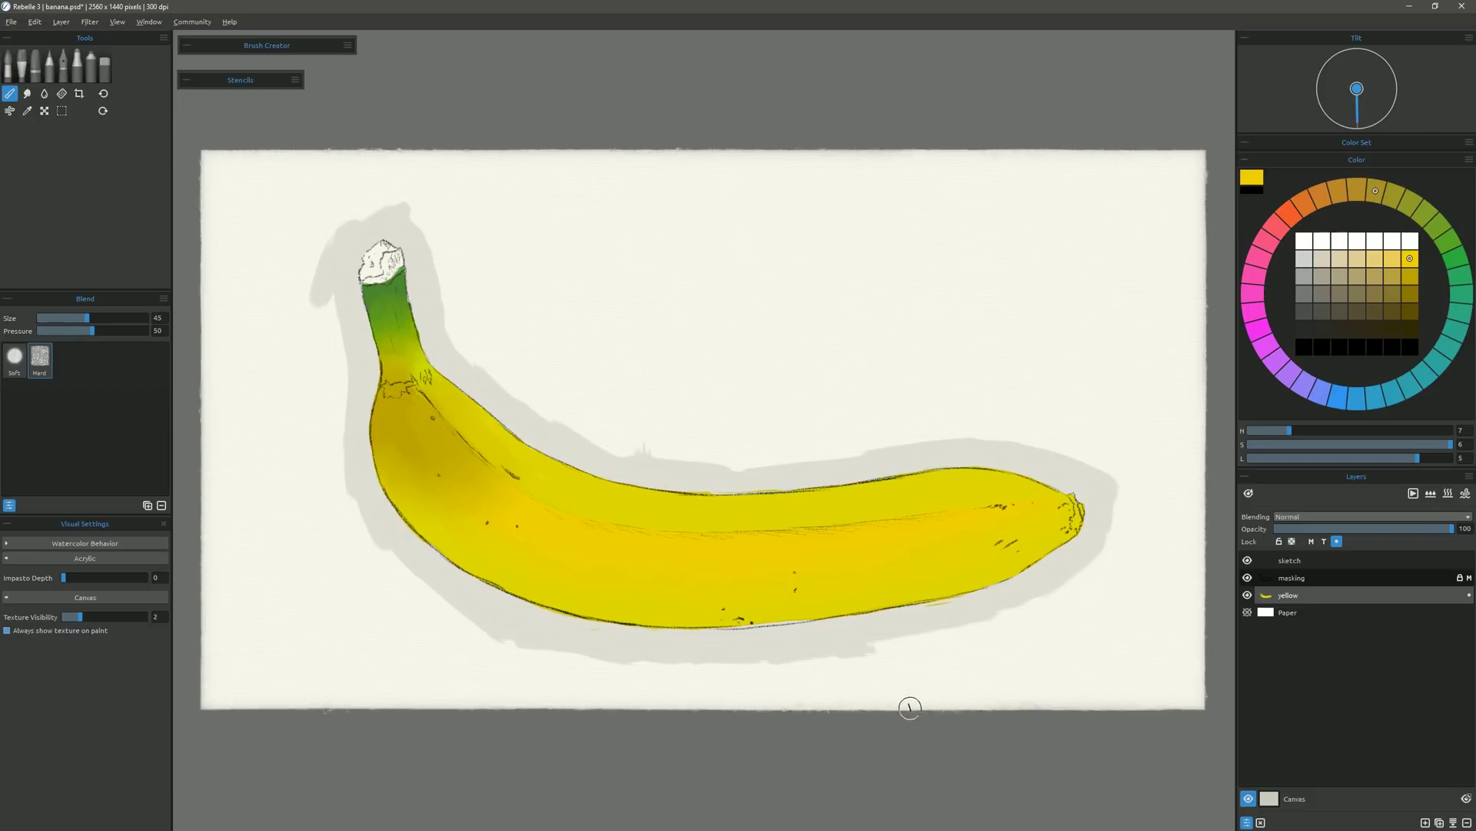
Trace the banana's ridge with dark yellow using the acrylic brush at size 22 and switch to the Hard blend brush.
{"action": "left_click", "coordinate": [1409, 276]}
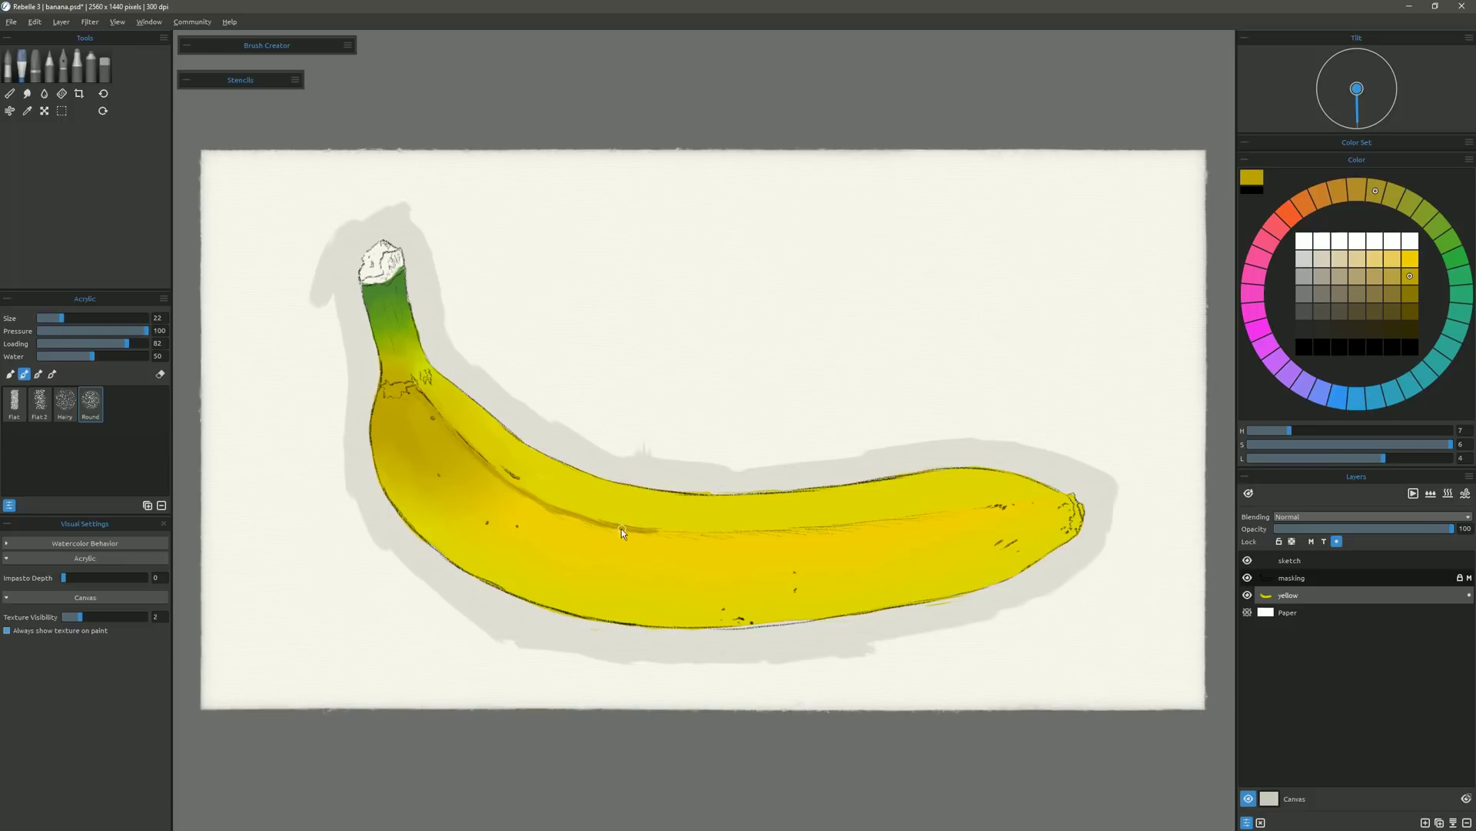
{"action": "mouse_move", "coordinate": [705, 536]}
{"action": "left_mouse_down"}
{"action": "mouse_move", "coordinate": [692, 532]}
{"action": "mouse_move", "coordinate": [932, 515]}
{"action": "left_mouse_up"}
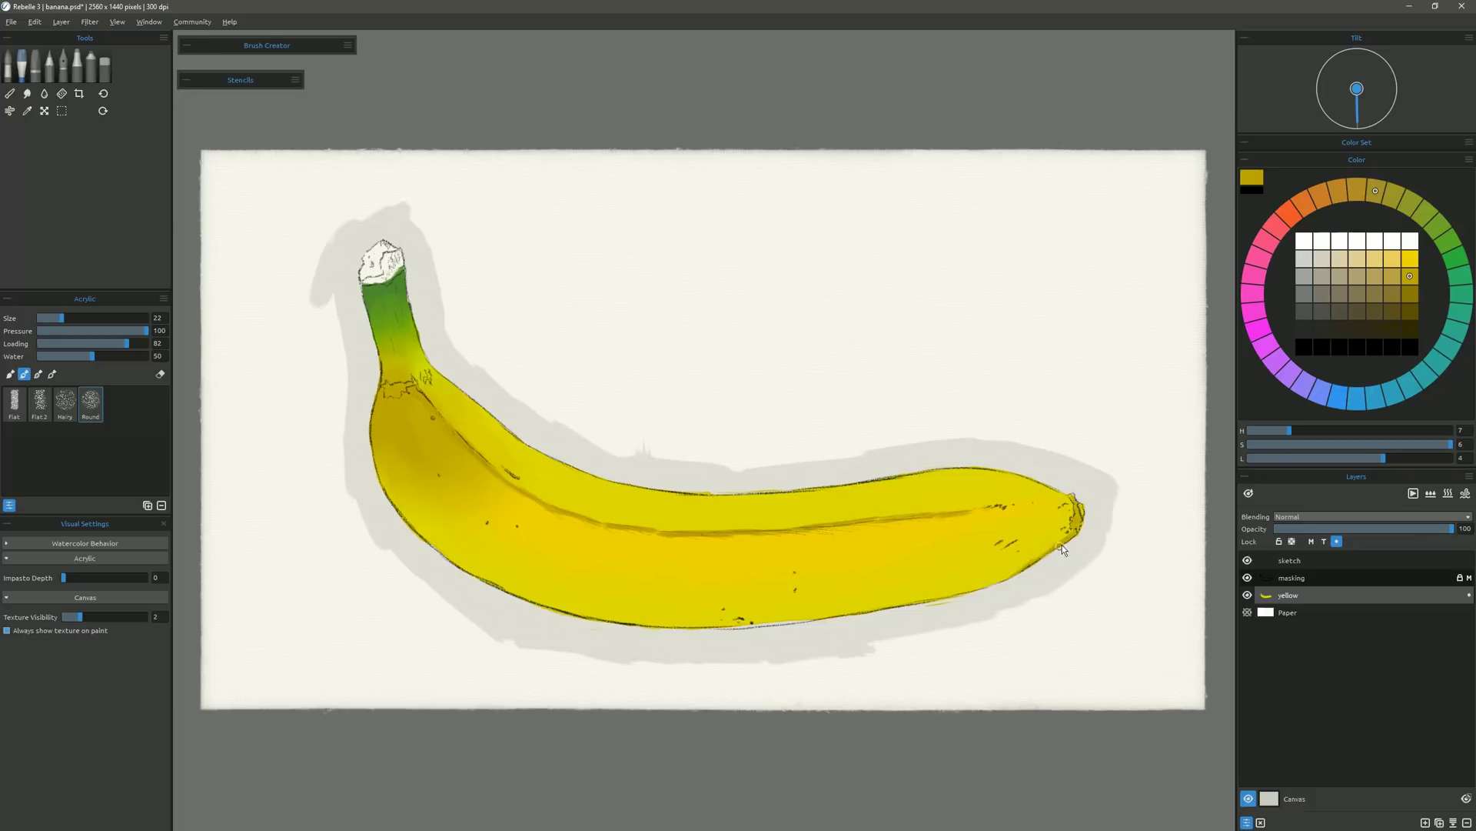
{"action": "key", "text": "n"}
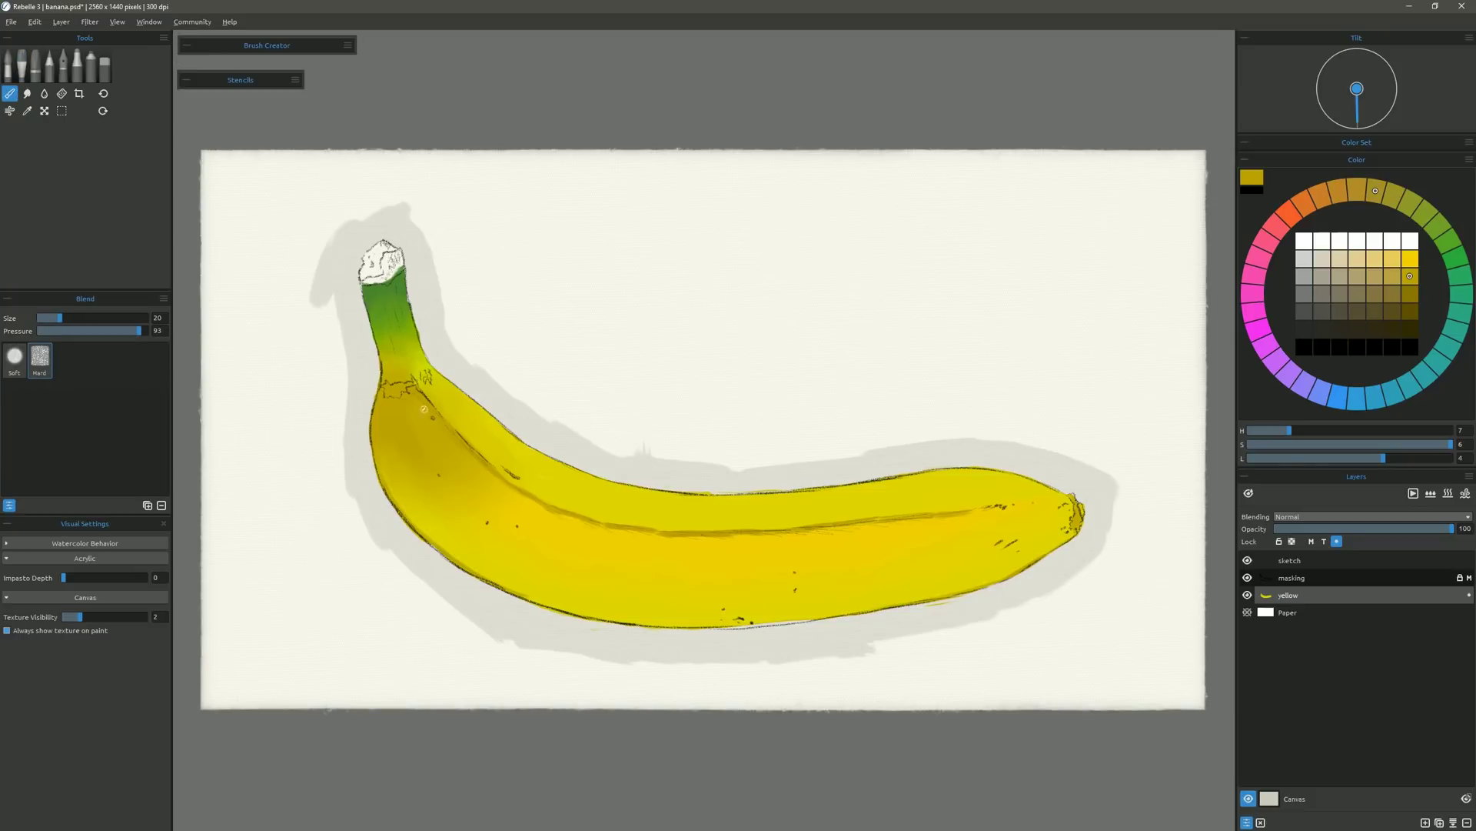
Lock the sketch layer and make the yellow layer active again.
{"action": "left_click", "coordinate": [1310, 559]}
{"action": "left_click", "coordinate": [1279, 541]}
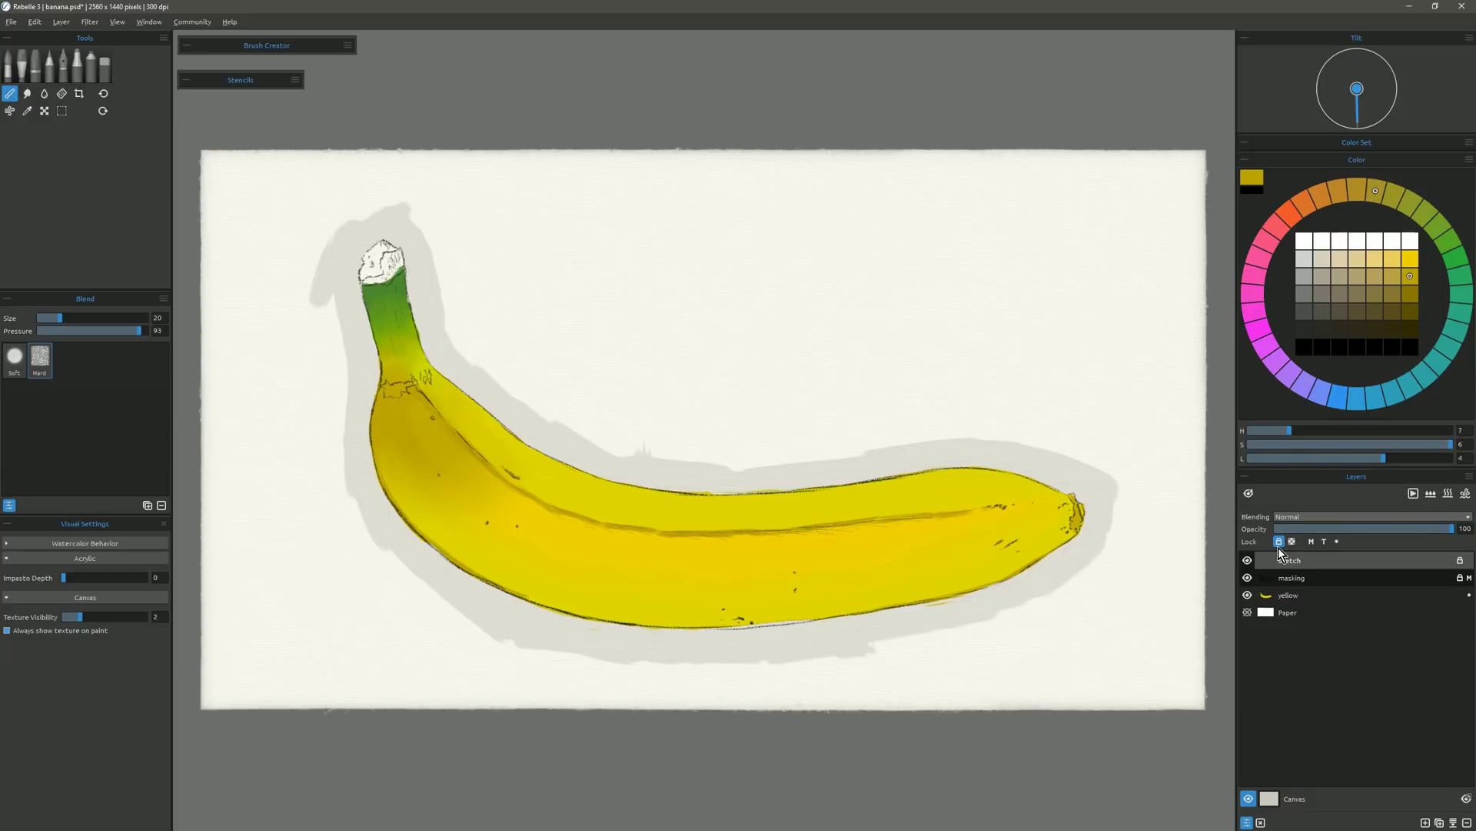
{"action": "left_click", "coordinate": [1296, 597]}
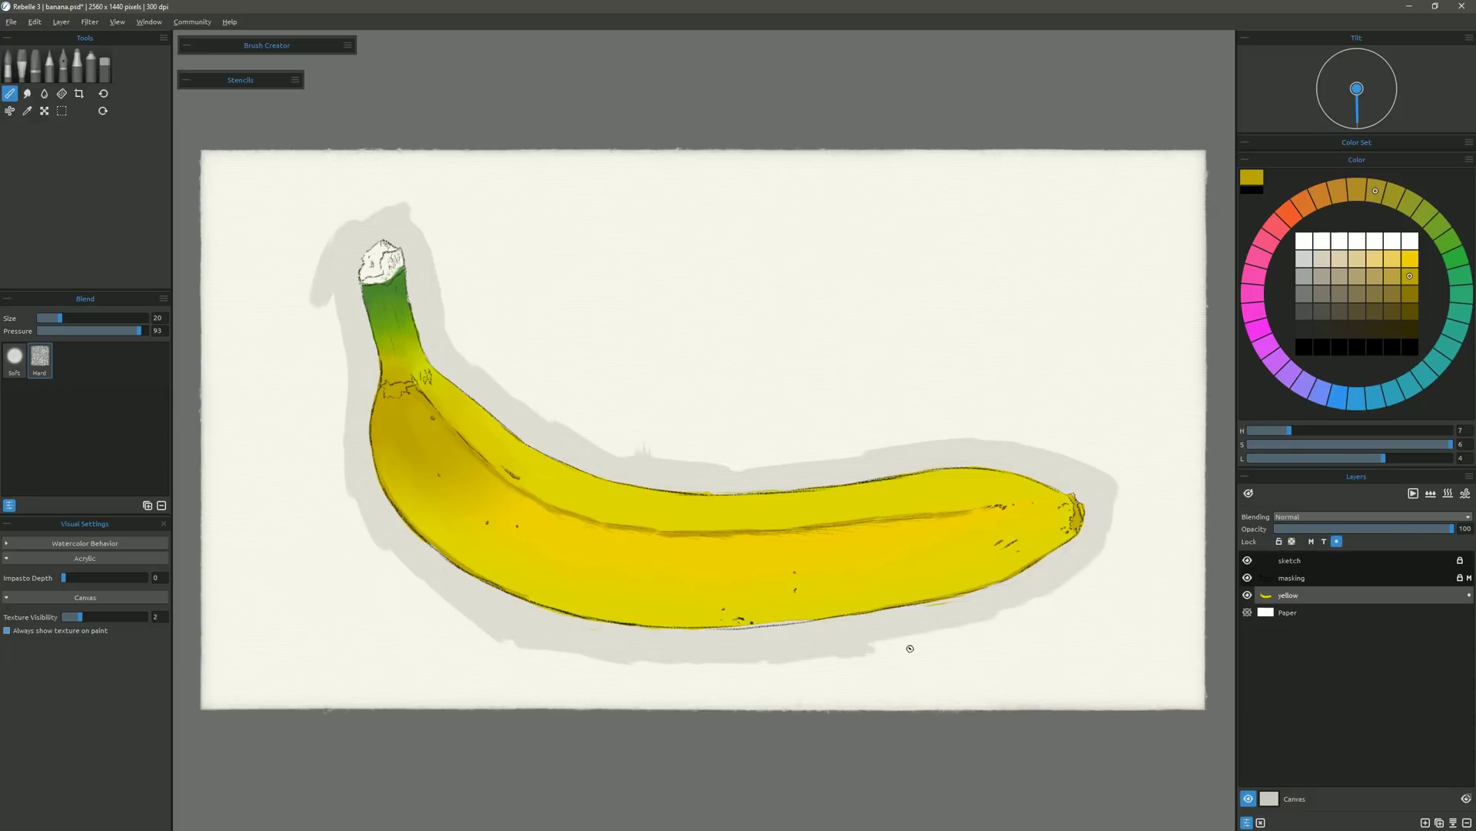
Shade the banana's lower edge with dark yellow and blend that edge and the ridge, reducing the blend pressure to 42.
{"action": "left_click", "coordinate": [22, 66]}
{"action": "left_click_drag", "start_coordinate": [532, 600], "coordinate": [740, 626]}
{"action": "left_click", "coordinate": [10, 94]}
{"action": "left_click_drag", "start_coordinate": [518, 491], "coordinate": [718, 536]}
{"action": "left_click_drag", "start_coordinate": [139, 331], "coordinate": [84, 331]}
{"action": "left_click_drag", "start_coordinate": [523, 593], "coordinate": [615, 618]}
Shade the banana's outer edge below the stem with dark greenish yellow and set the Hard blend brush to size 35.
{"action": "left_click", "coordinate": [22, 66]}
{"action": "left_click", "coordinate": [1410, 203]}
{"action": "left_click", "coordinate": [1410, 258]}
{"action": "left_click_drag", "start_coordinate": [67, 318], "coordinate": [79, 317]}
{"action": "left_click", "coordinate": [1410, 276]}
{"action": "left_click_drag", "start_coordinate": [386, 400], "coordinate": [390, 482]}
{"action": "left_click", "coordinate": [9, 94]}
{"action": "left_click_drag", "start_coordinate": [60, 317], "coordinate": [76, 317]}
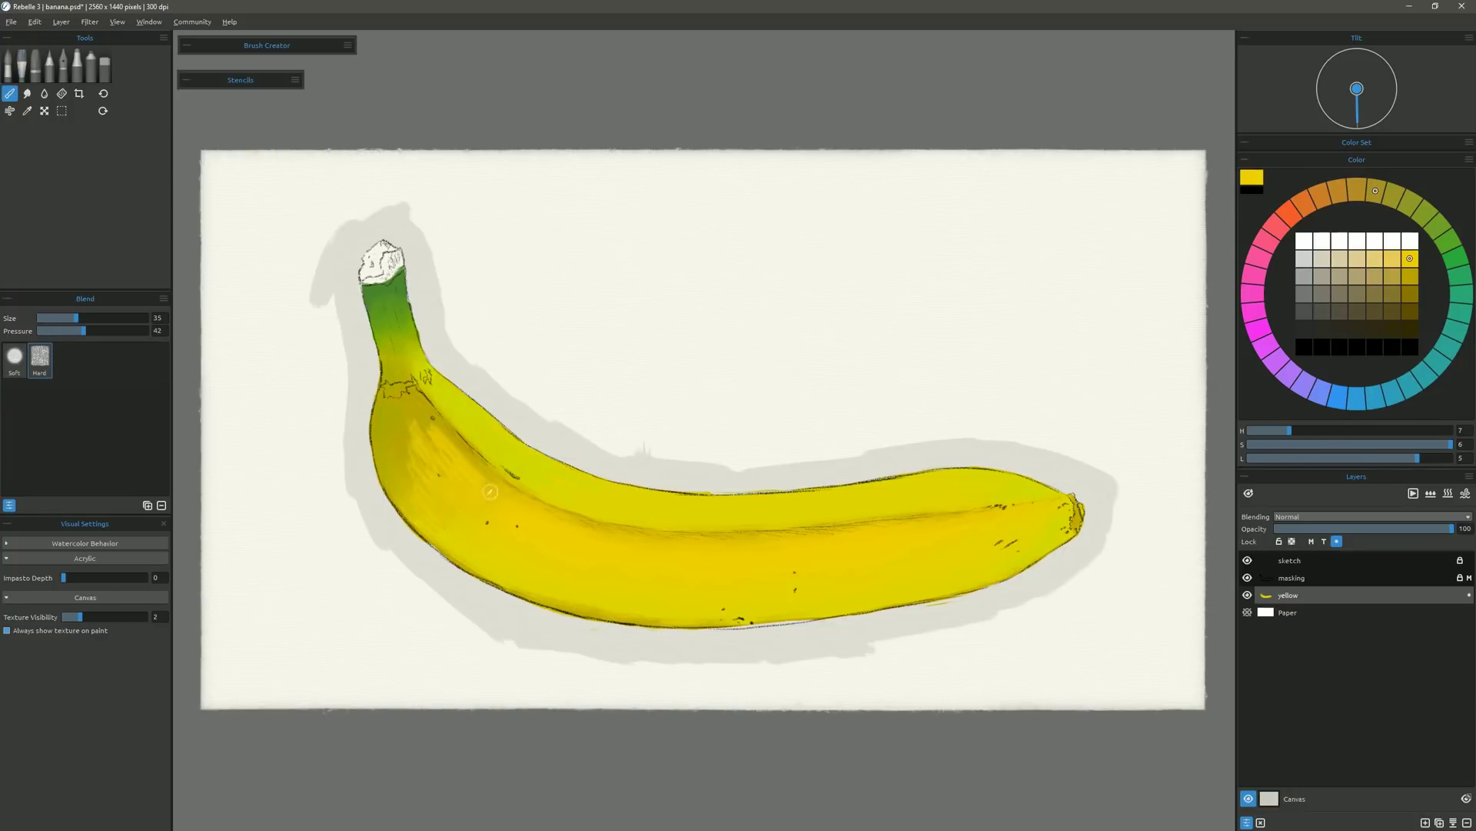
Sample the green at the stem's base and paint it onto the banana's upper edge just below the stem.
{"action": "left_click", "coordinate": [415, 346], "text": "alt"}
{"action": "left_click", "coordinate": [21, 66]}
{"action": "left_click_drag", "start_coordinate": [436, 386], "coordinate": [455, 413]}
Paint brown with hue 5 and lightness 3 over the stem and its base, and blend it into the body.
{"action": "left_click", "coordinate": [1339, 191]}
{"action": "left_click", "coordinate": [1410, 294]}
{"action": "left_click_drag", "start_coordinate": [399, 369], "coordinate": [401, 438]}
{"action": "left_click_drag", "start_coordinate": [384, 296], "coordinate": [393, 361]}
{"action": "left_click", "coordinate": [9, 93]}
{"action": "left_click_drag", "start_coordinate": [399, 392], "coordinate": [414, 429]}
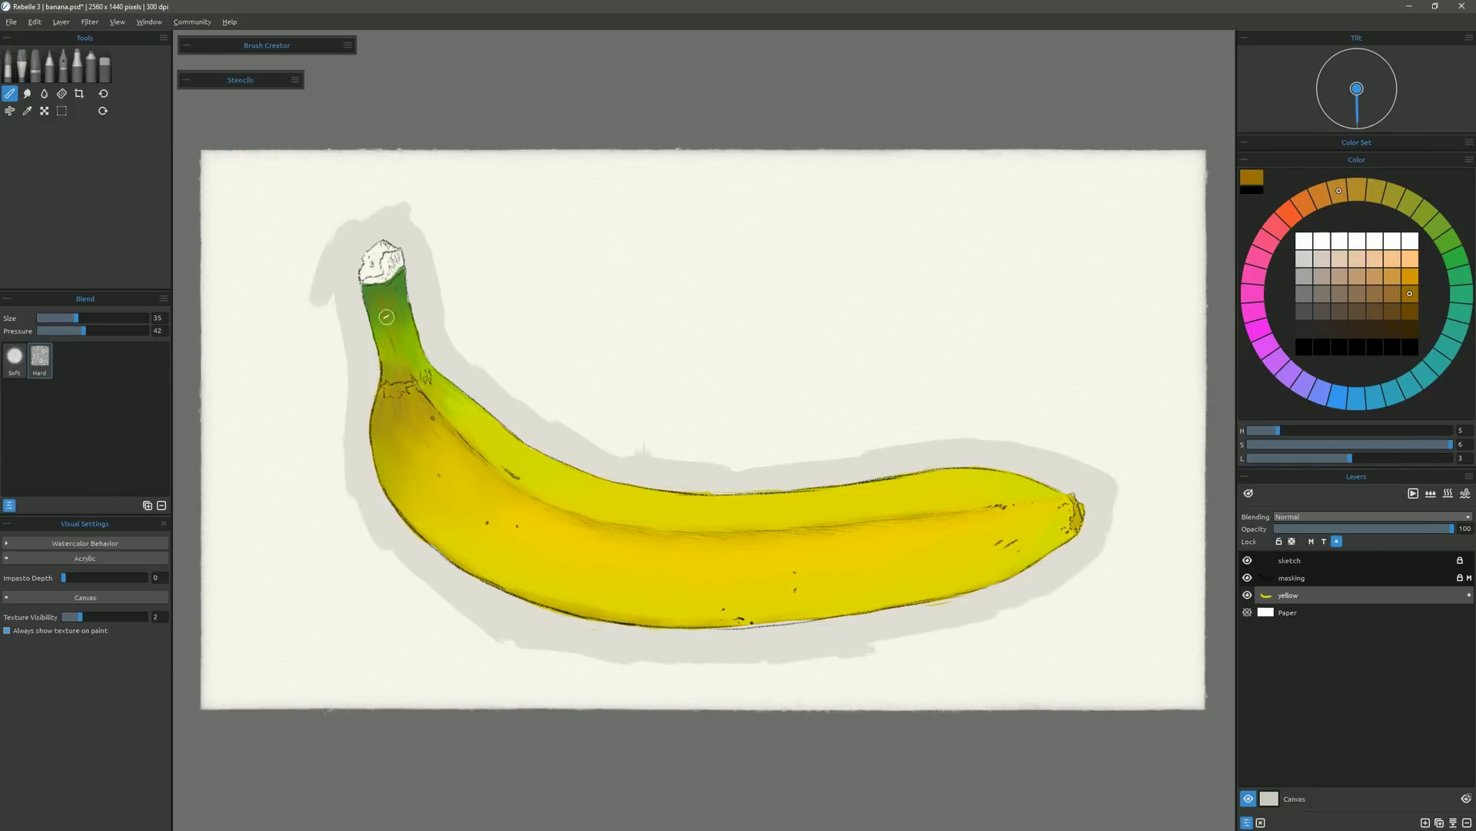
Add a layer above the yellow one and paint the banana's body below the ridge with sampled dark yellow, blending the strokes.
{"action": "left_click", "coordinate": [1425, 822]}
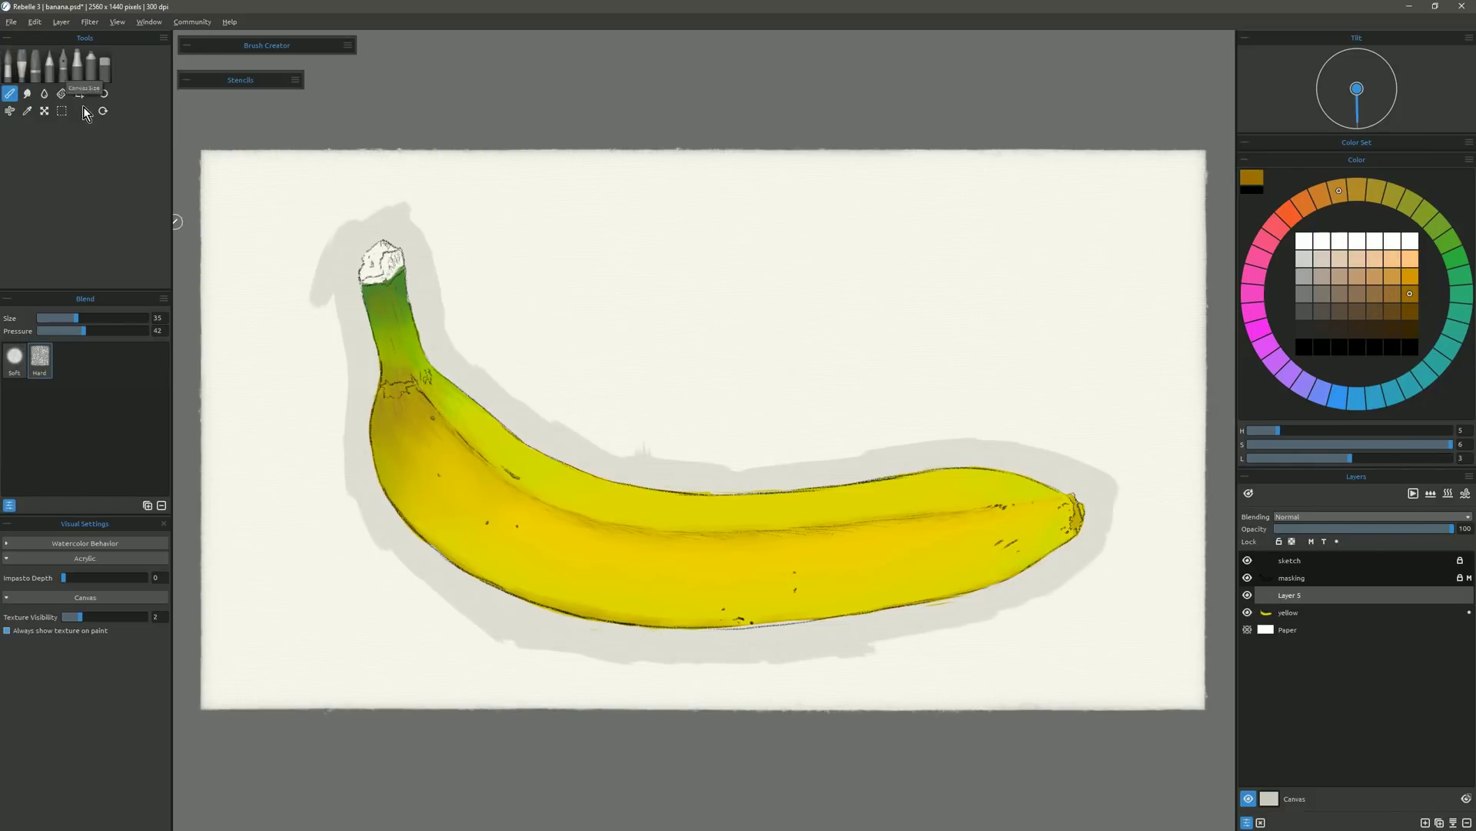
{"action": "left_click", "coordinate": [22, 65]}
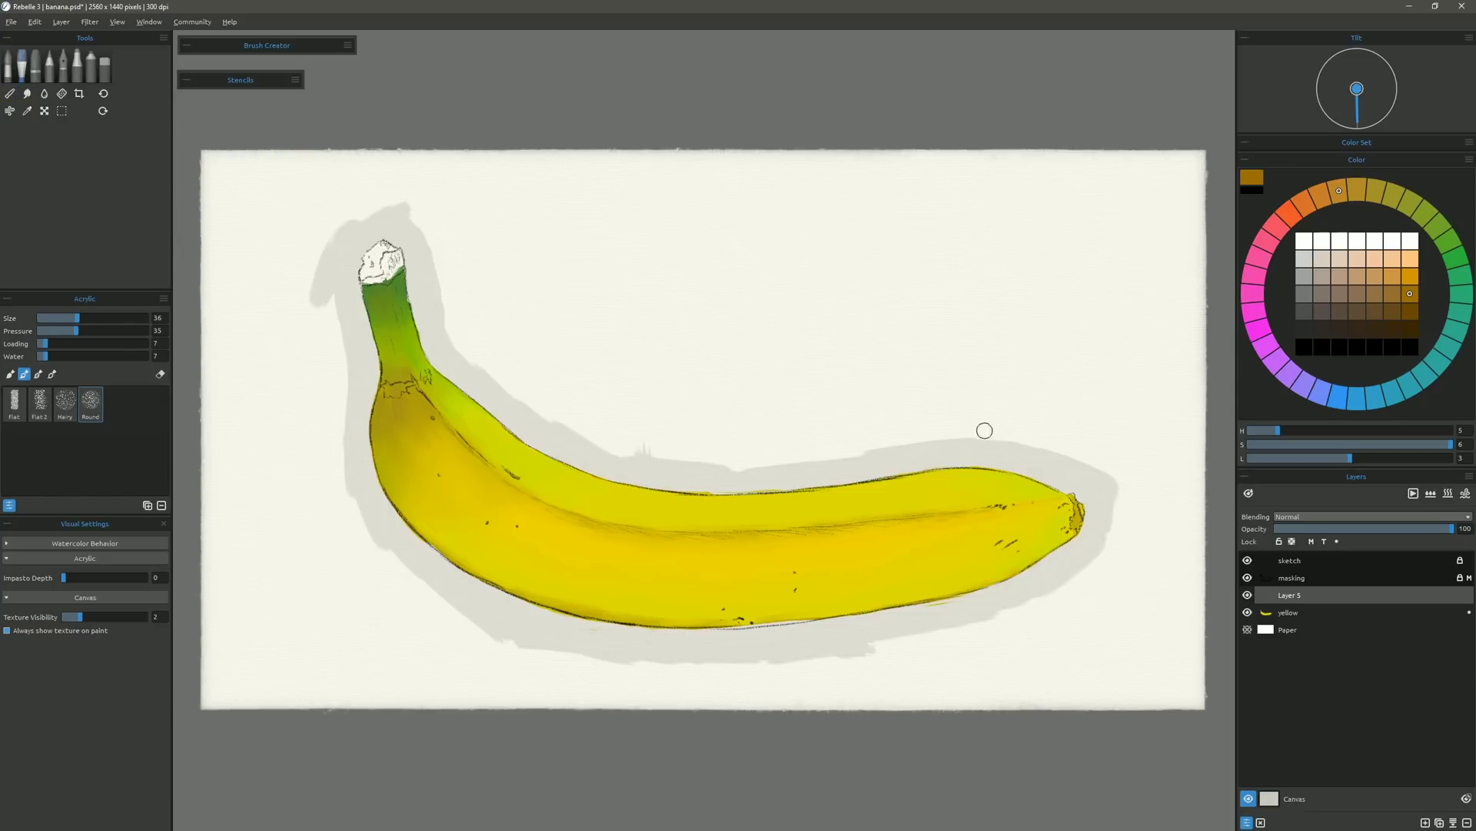
{"action": "left_click", "coordinate": [435, 434], "text": "alt"}
{"action": "mouse_move", "coordinate": [435, 421]}
{"action": "left_mouse_down"}
{"action": "mouse_move", "coordinate": [588, 525]}
{"action": "mouse_move", "coordinate": [665, 530]}
{"action": "left_mouse_up"}
{"action": "key", "text": "ctrl+z"}
{"action": "mouse_move", "coordinate": [561, 514]}
{"action": "left_mouse_down"}
{"action": "mouse_move", "coordinate": [712, 539]}
{"action": "mouse_move", "coordinate": [1068, 507]}
{"action": "mouse_move", "coordinate": [833, 550]}
{"action": "mouse_move", "coordinate": [703, 549]}
{"action": "left_mouse_up"}
{"action": "mouse_move", "coordinate": [432, 428]}
{"action": "left_mouse_down"}
{"action": "mouse_move", "coordinate": [433, 469]}
{"action": "mouse_move", "coordinate": [532, 518]}
{"action": "mouse_move", "coordinate": [523, 539]}
{"action": "mouse_move", "coordinate": [677, 565]}
{"action": "mouse_move", "coordinate": [643, 567]}
{"action": "mouse_move", "coordinate": [806, 540]}
{"action": "left_mouse_up"}
{"action": "mouse_move", "coordinate": [884, 561]}
{"action": "left_mouse_down"}
{"action": "mouse_move", "coordinate": [1024, 533]}
{"action": "mouse_move", "coordinate": [864, 571]}
{"action": "mouse_move", "coordinate": [713, 578]}
{"action": "mouse_move", "coordinate": [502, 455]}
{"action": "mouse_move", "coordinate": [407, 481]}
{"action": "mouse_move", "coordinate": [474, 533]}
{"action": "mouse_move", "coordinate": [454, 502]}
{"action": "mouse_move", "coordinate": [591, 558]}
{"action": "mouse_move", "coordinate": [729, 588]}
{"action": "mouse_move", "coordinate": [675, 587]}
{"action": "mouse_move", "coordinate": [986, 562]}
{"action": "mouse_move", "coordinate": [889, 588]}
{"action": "mouse_move", "coordinate": [555, 568]}
{"action": "mouse_move", "coordinate": [424, 468]}
{"action": "left_mouse_up"}
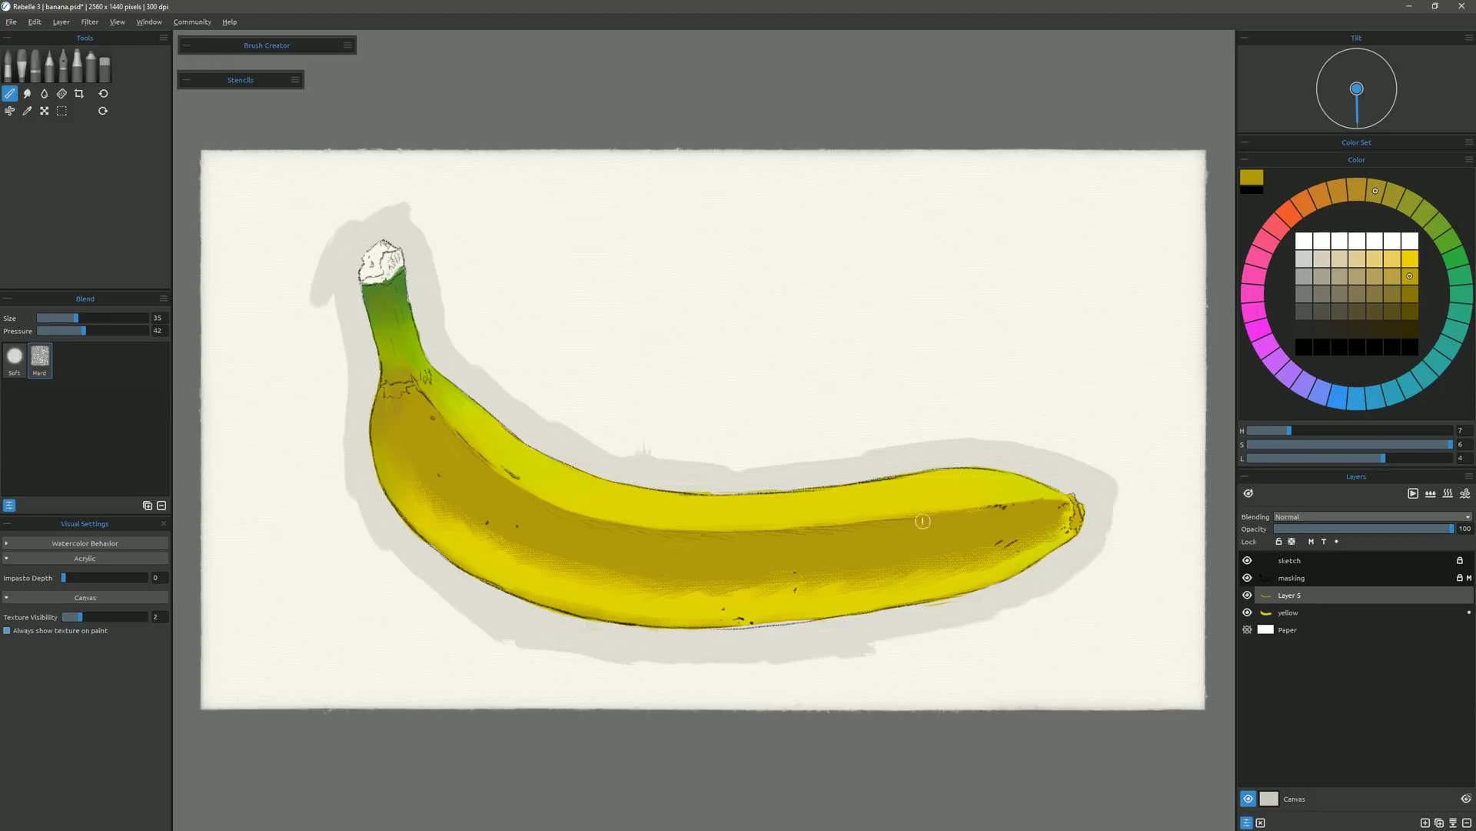
Lower the shading layer's opacity, then merge it with the yellow layer under the name banana.
{"action": "left_click", "coordinate": [1348, 529]}
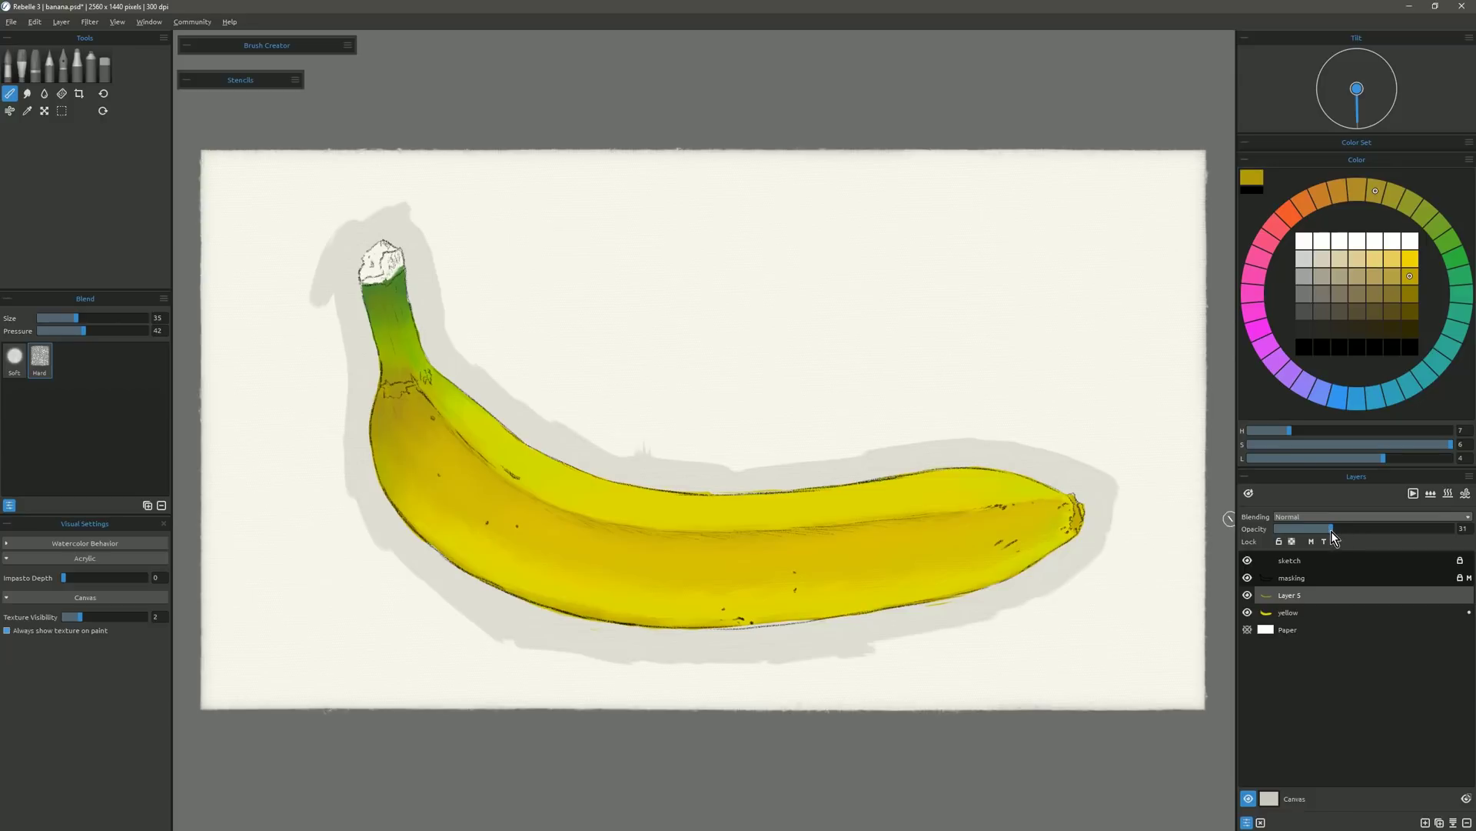
{"action": "left_click_drag", "start_coordinate": [1318, 530], "coordinate": [1319, 530]}
{"action": "left_click", "coordinate": [1453, 822]}
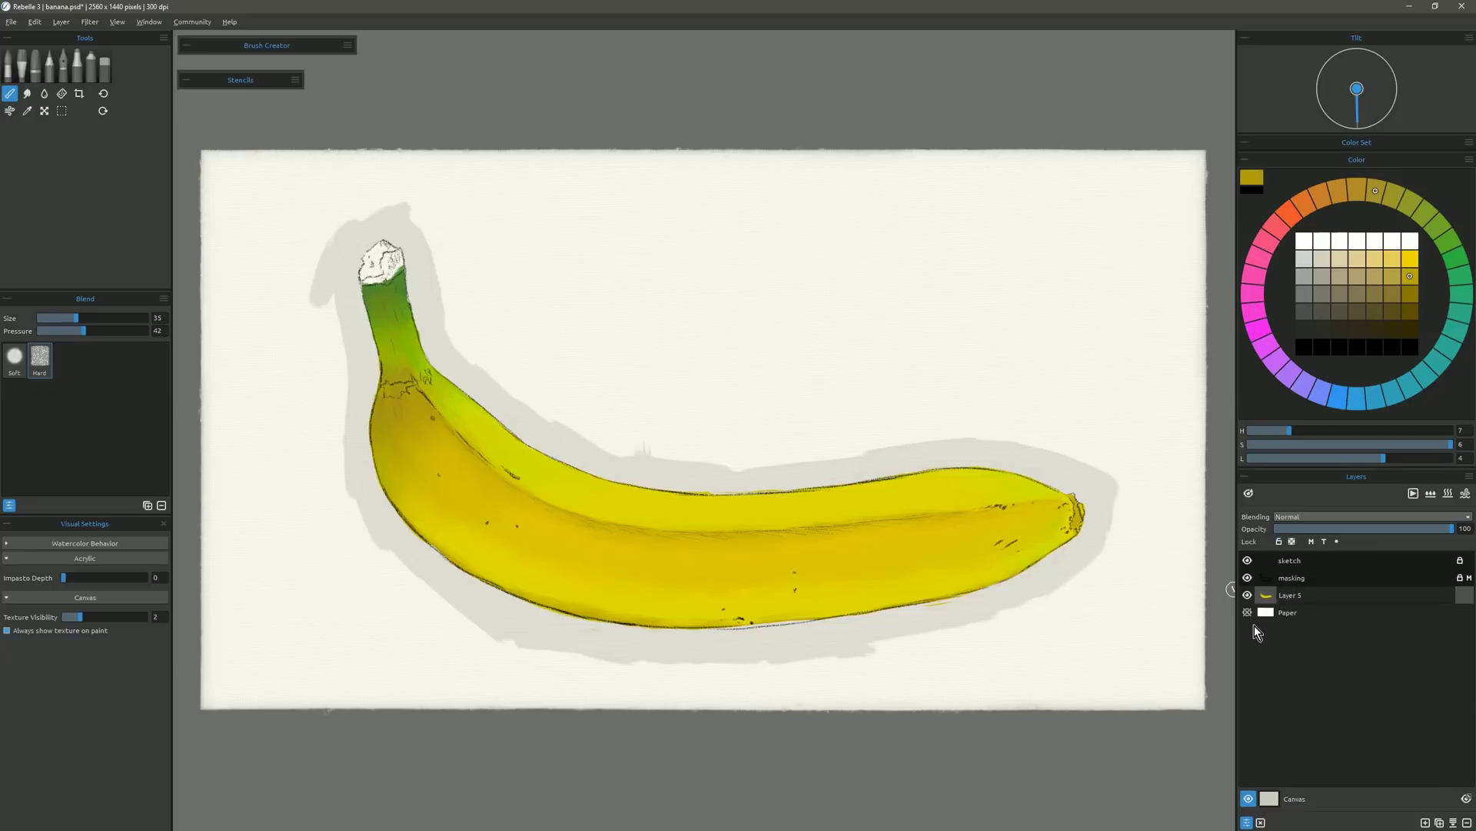
{"action": "type", "text": "banana"}
{"action": "key", "text": "Return"}
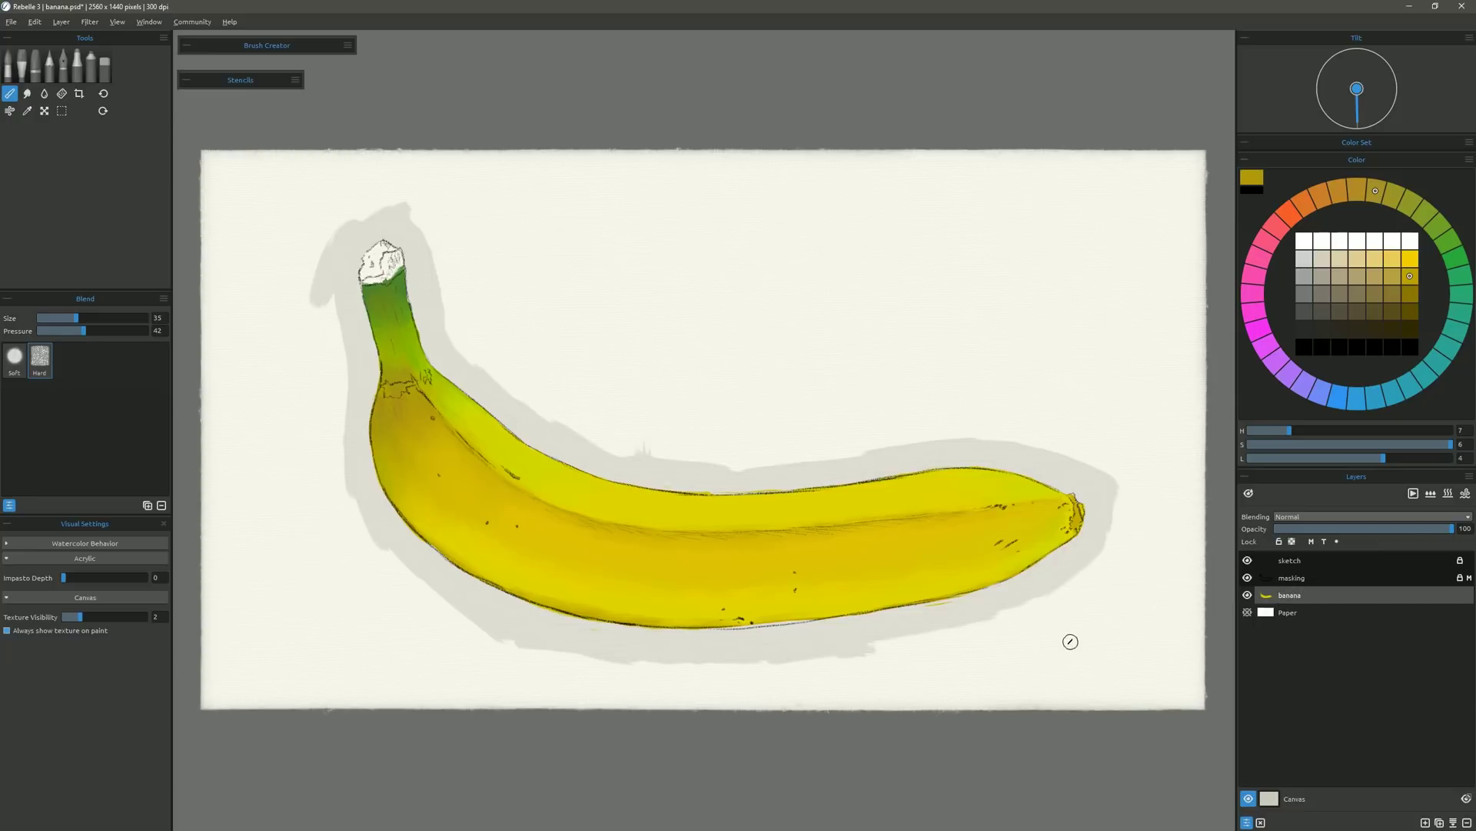
Add a layer named dark-stem above the banana layer.
{"action": "left_click", "coordinate": [1425, 823]}
{"action": "double_click", "coordinate": [1283, 598]}
{"action": "type", "text": "dark-"}
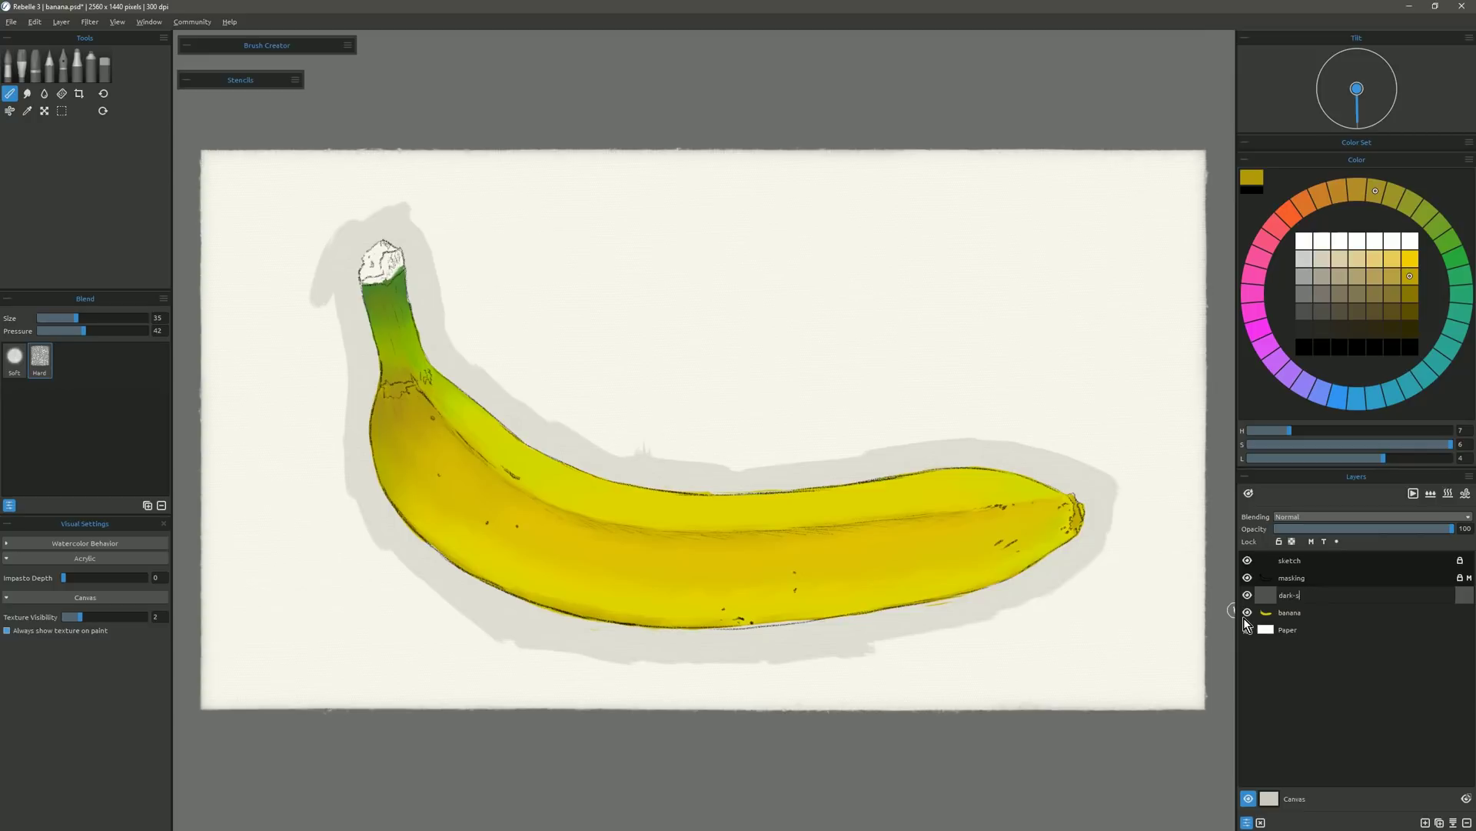
{"action": "type", "text": "stem"}
{"action": "key", "text": "Return"}
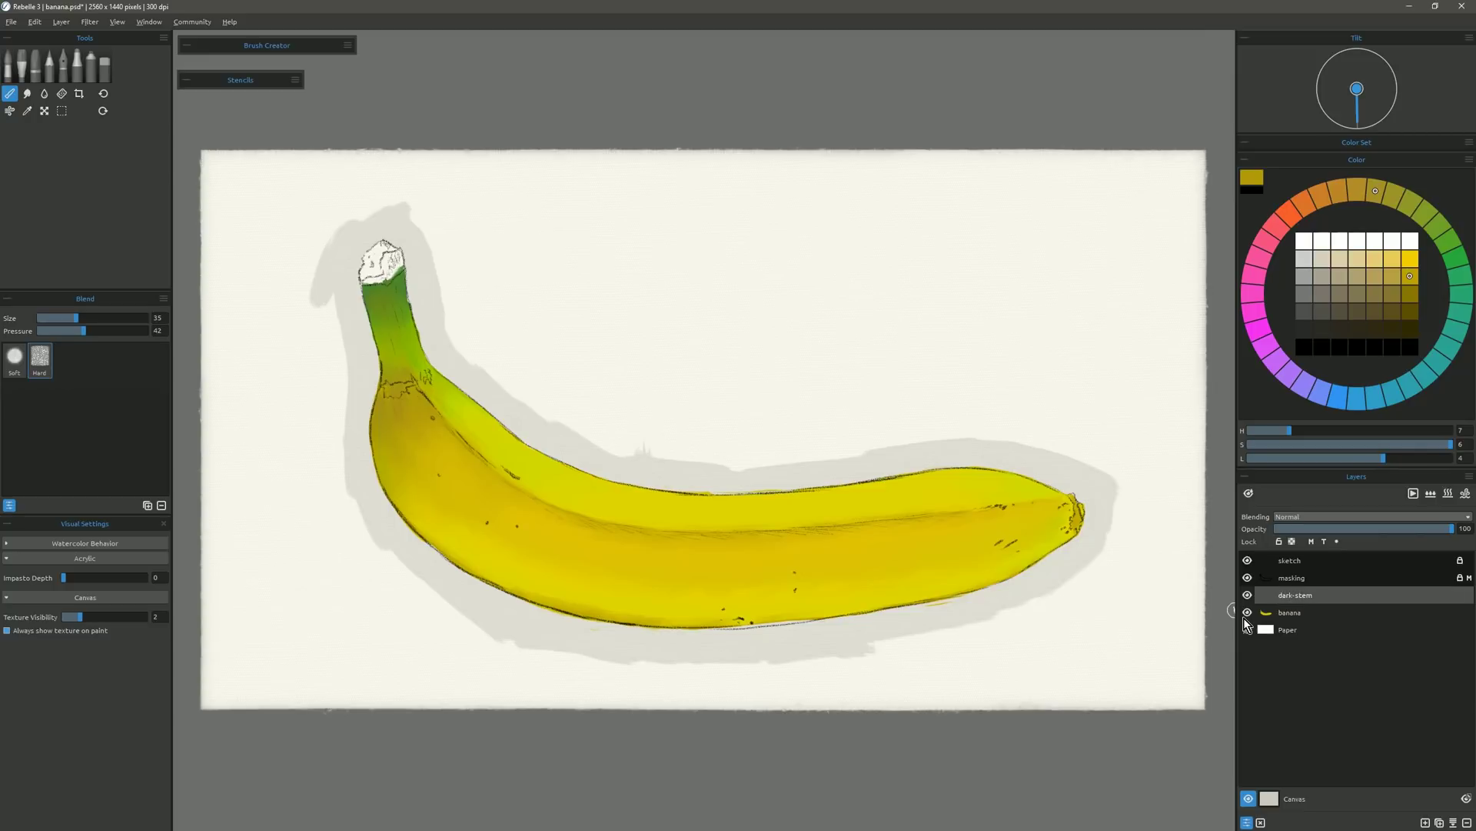
Paint dark brown acrylic marks across the stem's base, along the start of the ridge and over the sketched spots.
{"action": "left_click", "coordinate": [22, 66]}
{"action": "left_click", "coordinate": [1321, 195]}
{"action": "left_click", "coordinate": [1374, 329]}
{"action": "left_click", "coordinate": [1374, 311]}
{"action": "left_click_drag", "start_coordinate": [386, 388], "coordinate": [418, 387]}
{"action": "left_click_drag", "start_coordinate": [504, 468], "coordinate": [520, 478]}
{"action": "mouse_move", "coordinate": [419, 388]}
{"action": "left_mouse_down"}
{"action": "mouse_move", "coordinate": [520, 523]}
{"action": "mouse_move", "coordinate": [459, 435]}
{"action": "left_mouse_up"}
Paint the banana's far tip and the stem's cut end with dark browns.
{"action": "left_click", "coordinate": [1468, 597]}
{"action": "left_click_drag", "start_coordinate": [1073, 496], "coordinate": [1079, 529]}
{"action": "mouse_move", "coordinate": [381, 245]}
{"action": "left_mouse_down"}
{"action": "mouse_move", "coordinate": [369, 280]}
{"action": "mouse_move", "coordinate": [390, 279]}
{"action": "left_mouse_up"}
{"action": "left_click", "coordinate": [1305, 203]}
{"action": "left_click", "coordinate": [1357, 330]}
{"action": "left_click_drag", "start_coordinate": [1075, 502], "coordinate": [1082, 528]}
Add blue and green tones to the cut end and down the stem's inner side, lowering the brush pressure to 18.
{"action": "left_click", "coordinate": [1338, 396]}
{"action": "left_click_drag", "start_coordinate": [1078, 517], "coordinate": [1075, 530]}
{"action": "left_click_drag", "start_coordinate": [390, 254], "coordinate": [413, 310]}
{"action": "left_click", "coordinate": [1449, 241]}
{"action": "left_click", "coordinate": [1392, 294]}
{"action": "left_click", "coordinate": [1374, 397]}
{"action": "left_click", "coordinate": [1375, 276]}
{"action": "key", "text": "ctrl+z"}
{"action": "left_click", "coordinate": [57, 330]}
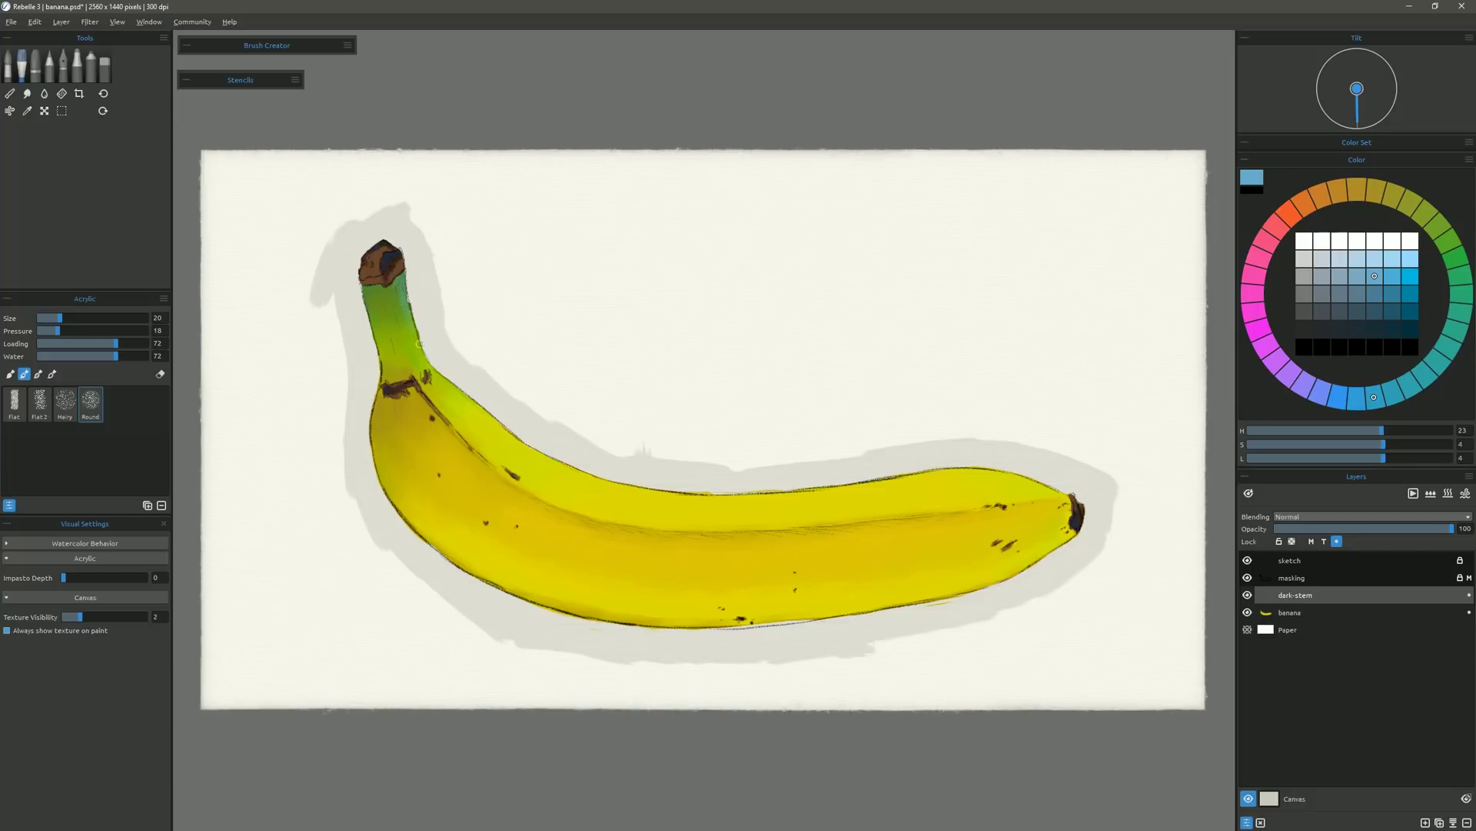
Highlight the stem, its cut end and the far tip with sampled browns and light blue of hue 22 at pressure 35.
{"action": "left_click", "coordinate": [383, 342], "text": "alt"}
{"action": "left_click", "coordinate": [75, 330]}
{"action": "left_click", "coordinate": [1392, 392]}
{"action": "left_click", "coordinate": [1375, 257]}
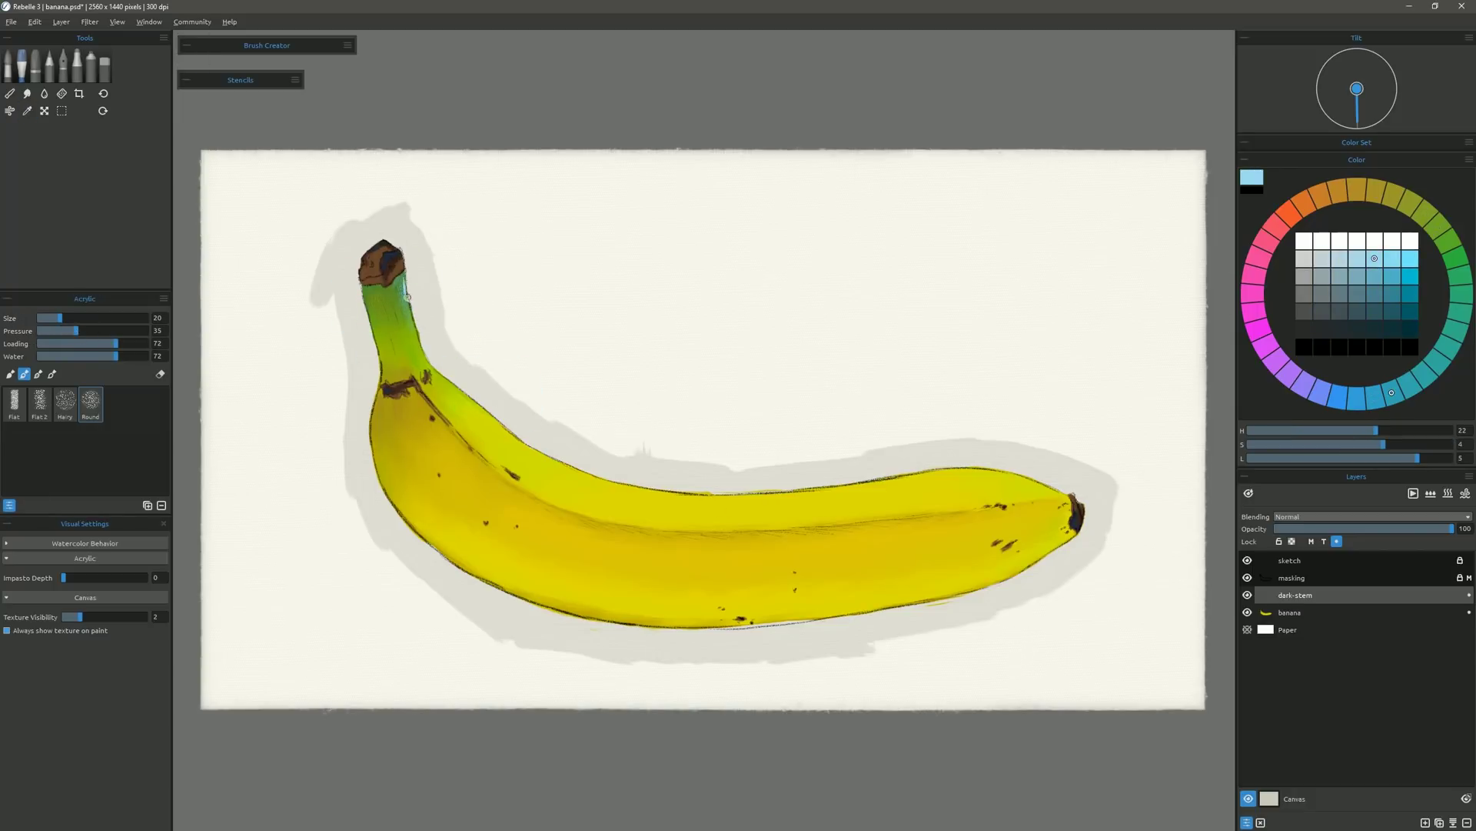
{"action": "key", "text": "ctrl+z"}
{"action": "left_click", "coordinate": [401, 267], "text": "alt"}
{"action": "left_click", "coordinate": [401, 266], "text": "alt"}
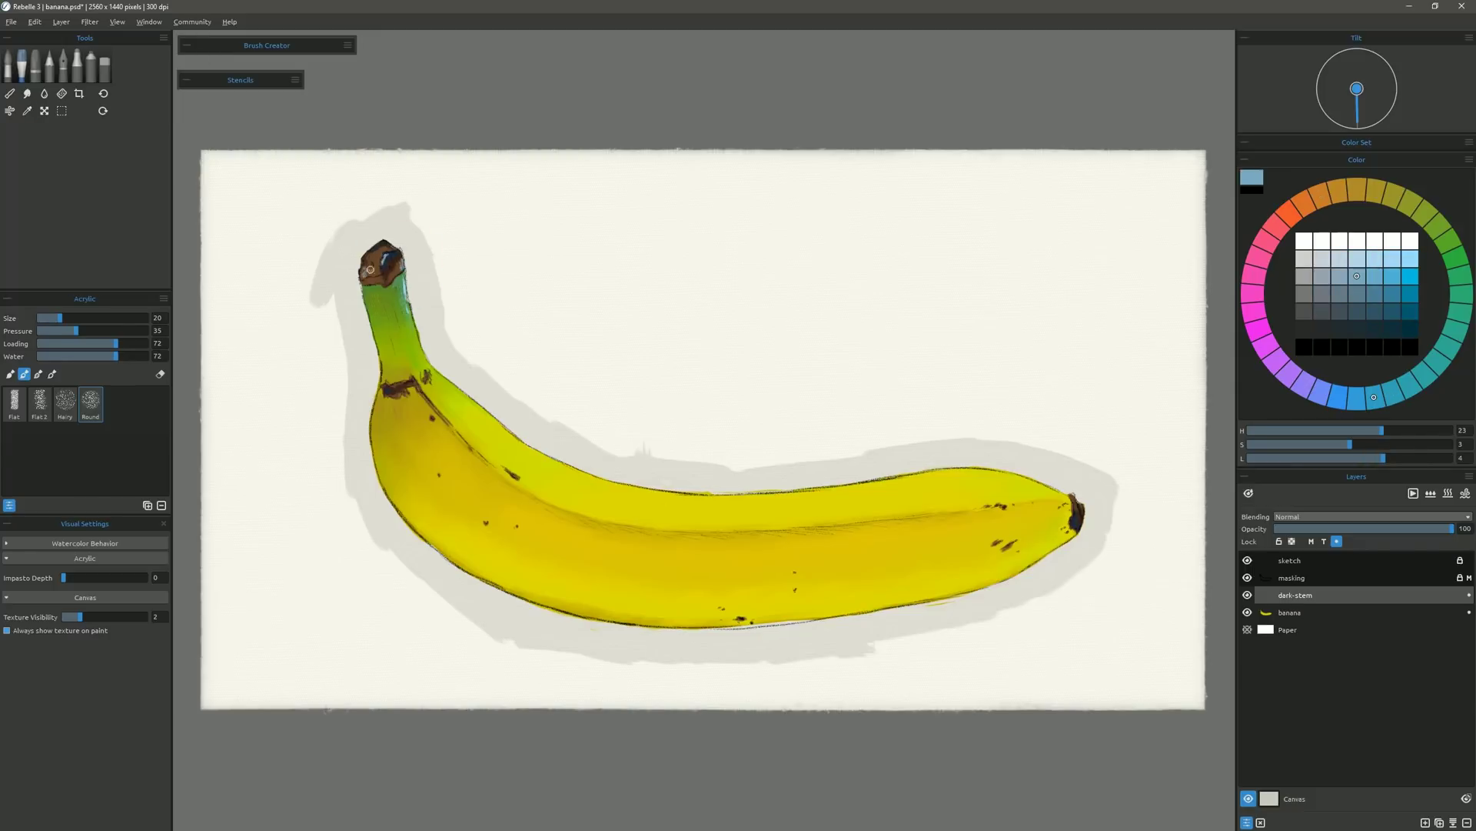
{"action": "left_click", "coordinate": [397, 260], "text": "alt"}
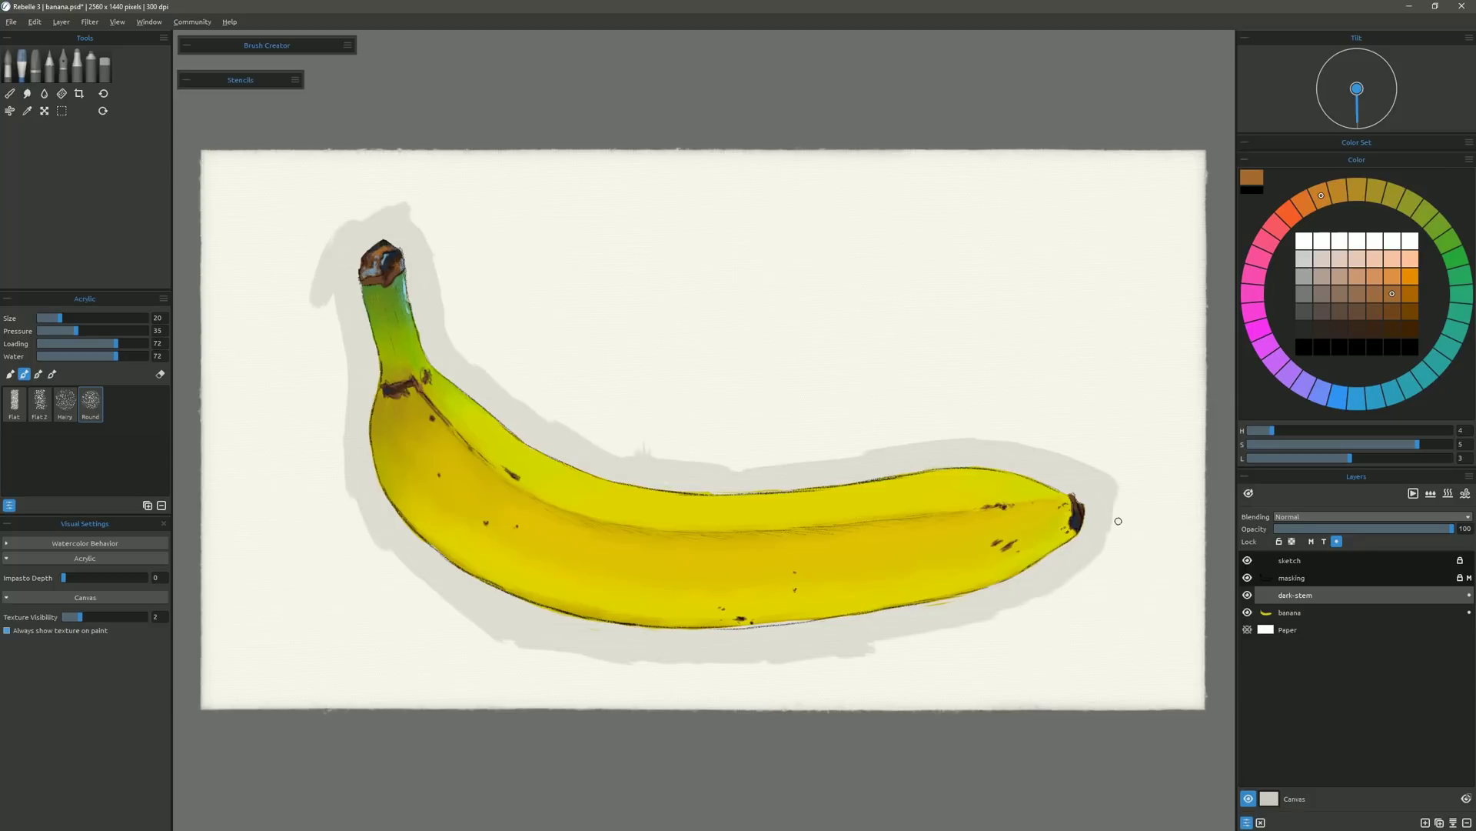
{"action": "left_click", "coordinate": [1392, 393]}
{"action": "left_click", "coordinate": [1357, 258]}
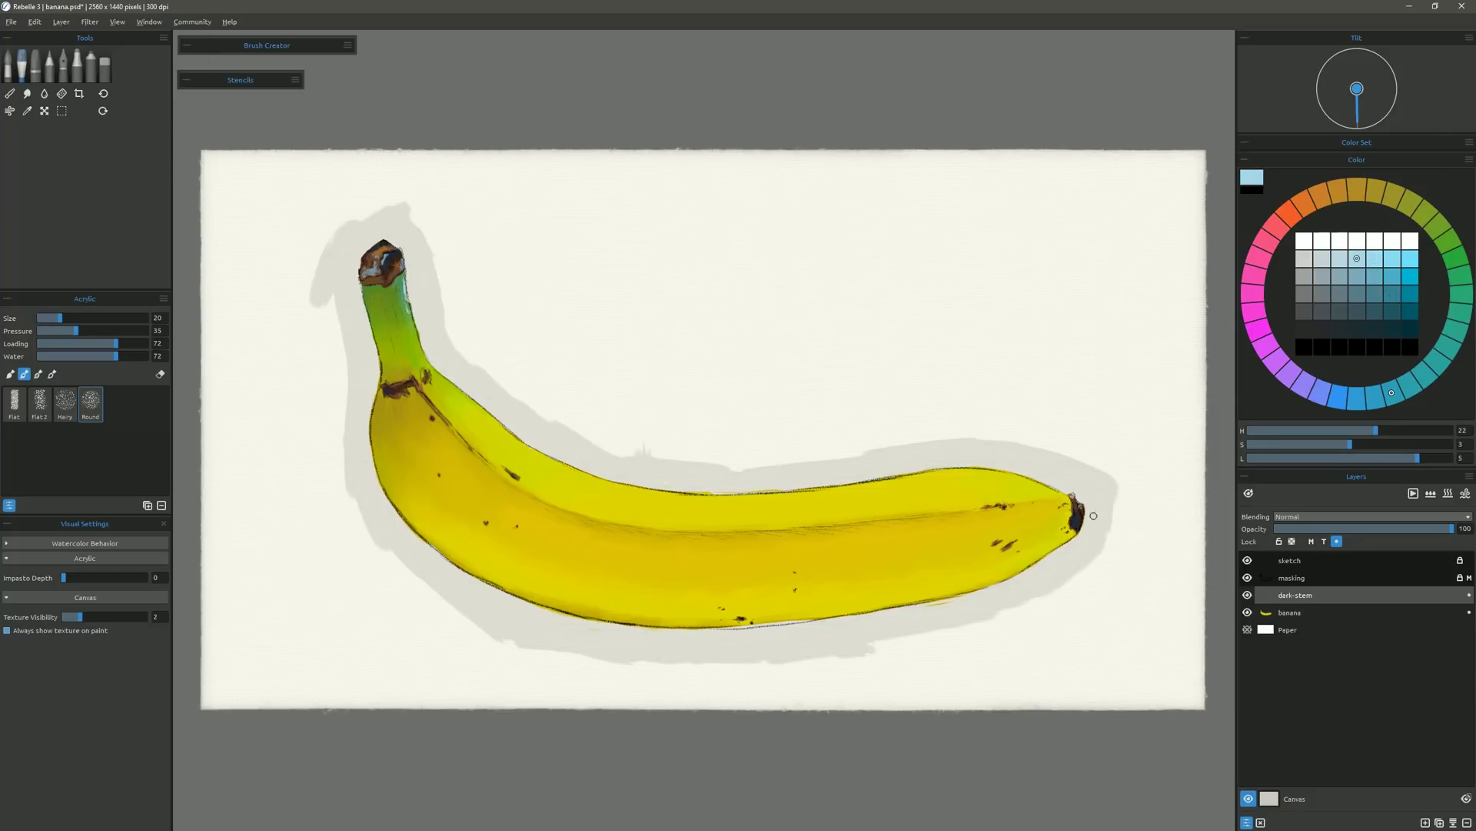
Hide the sketch and masking layers, then paint and blend a pale blue highlight on the banana's lower outer curve.
{"action": "left_click", "coordinate": [1247, 560]}
{"action": "left_click", "coordinate": [1247, 578]}
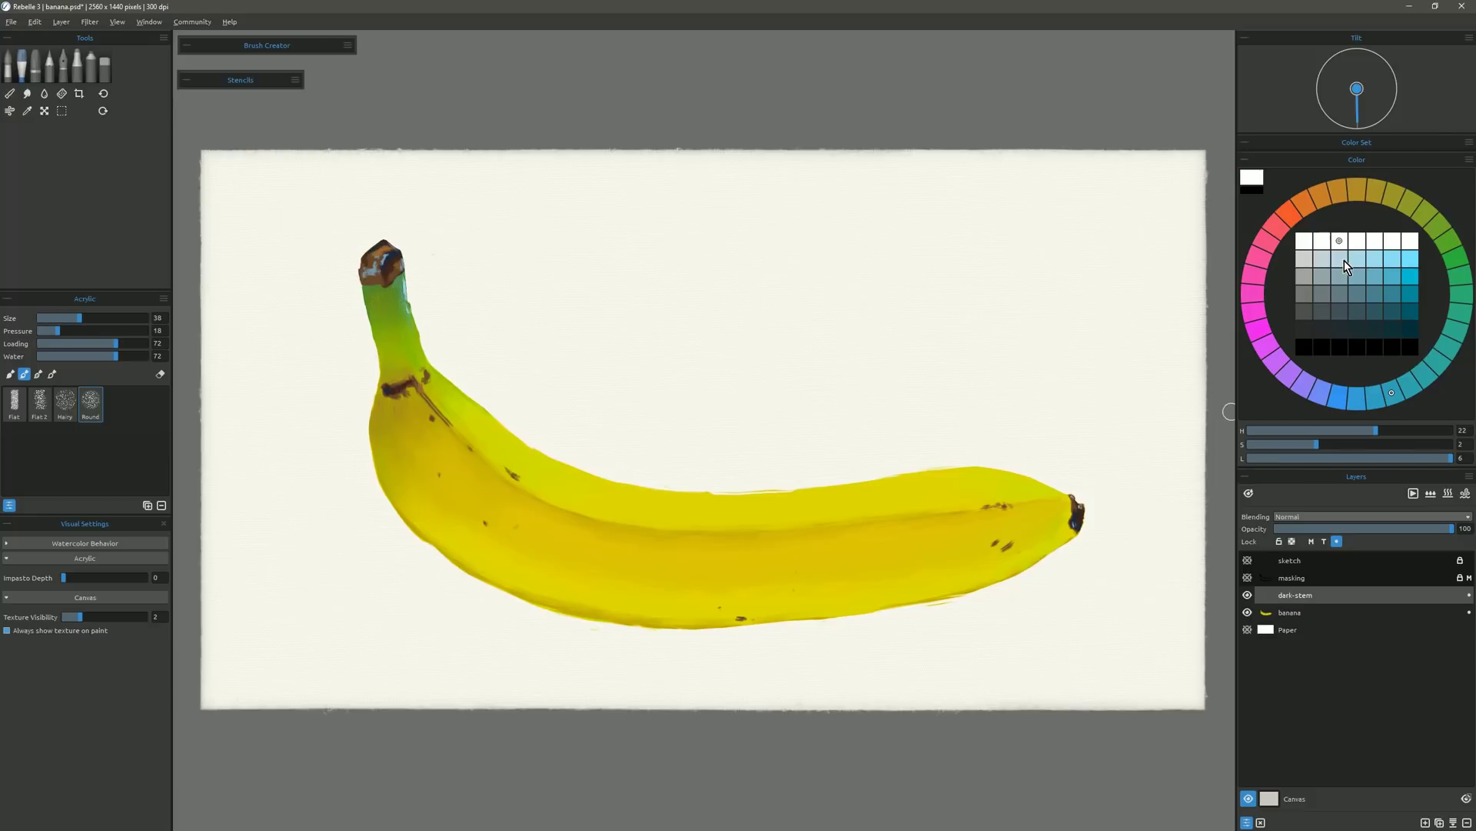
{"action": "left_click", "coordinate": [1340, 261]}
{"action": "mouse_move", "coordinate": [391, 478]}
{"action": "left_mouse_down"}
{"action": "mouse_move", "coordinate": [410, 510]}
{"action": "mouse_move", "coordinate": [383, 468]}
{"action": "mouse_move", "coordinate": [446, 546]}
{"action": "mouse_move", "coordinate": [511, 582]}
{"action": "mouse_move", "coordinate": [410, 506]}
{"action": "mouse_move", "coordinate": [389, 467]}
{"action": "mouse_move", "coordinate": [472, 549]}
{"action": "left_mouse_up"}
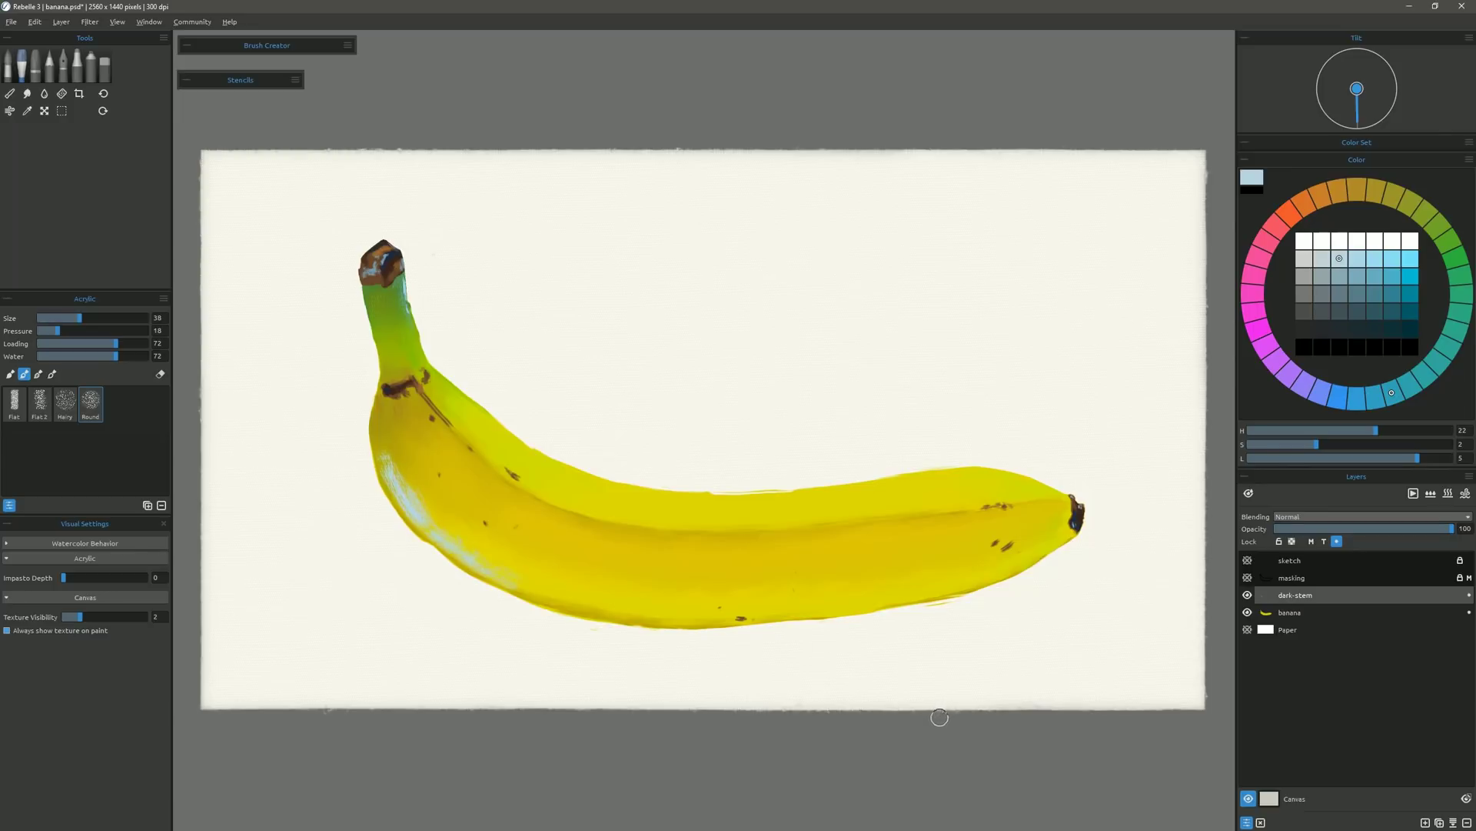
{"action": "left_click", "coordinate": [10, 93]}
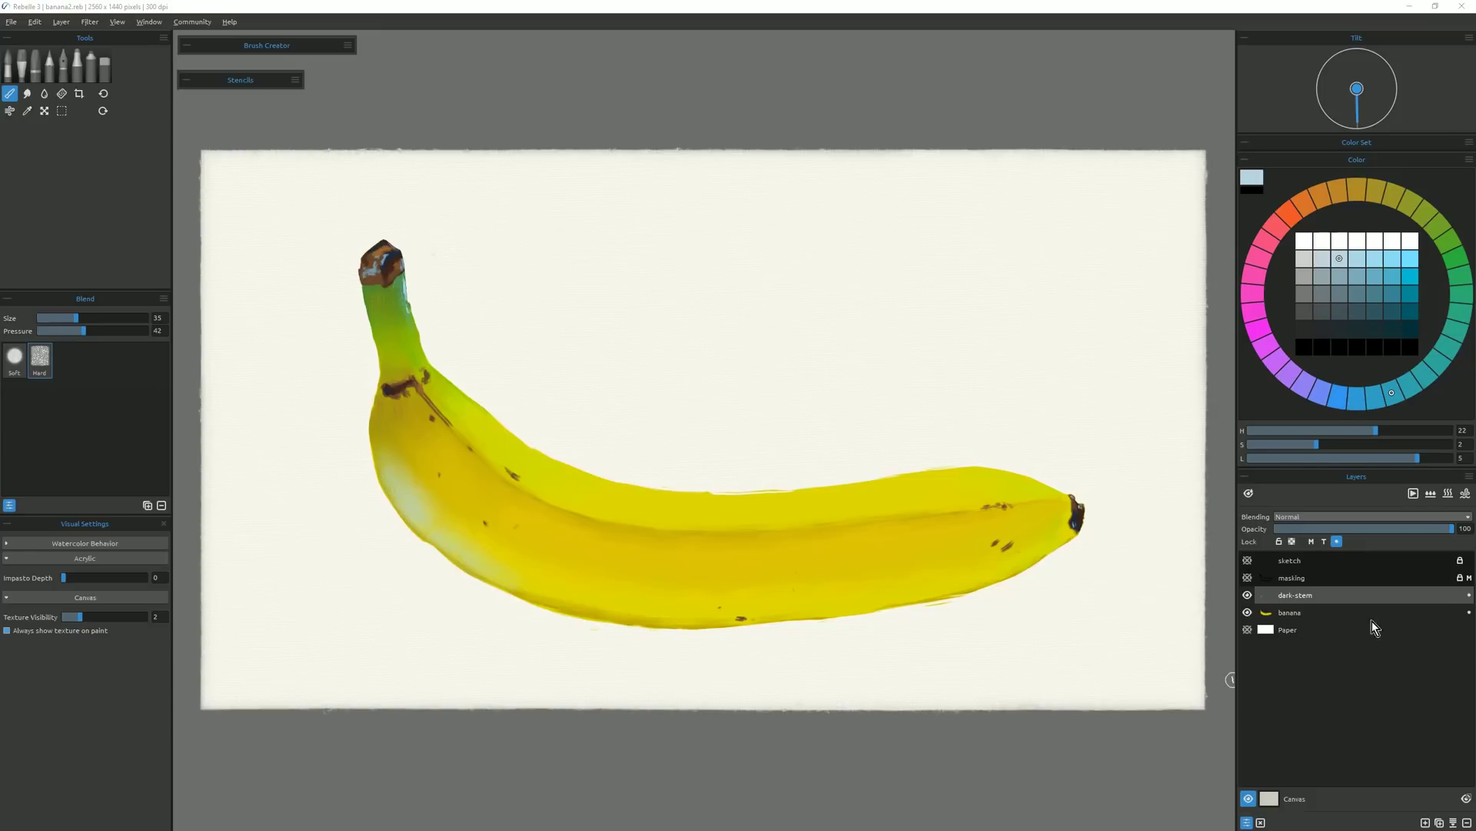
Merge the dark-stem layer down and name the merged layer banana.
{"action": "left_click", "coordinate": [1453, 822]}
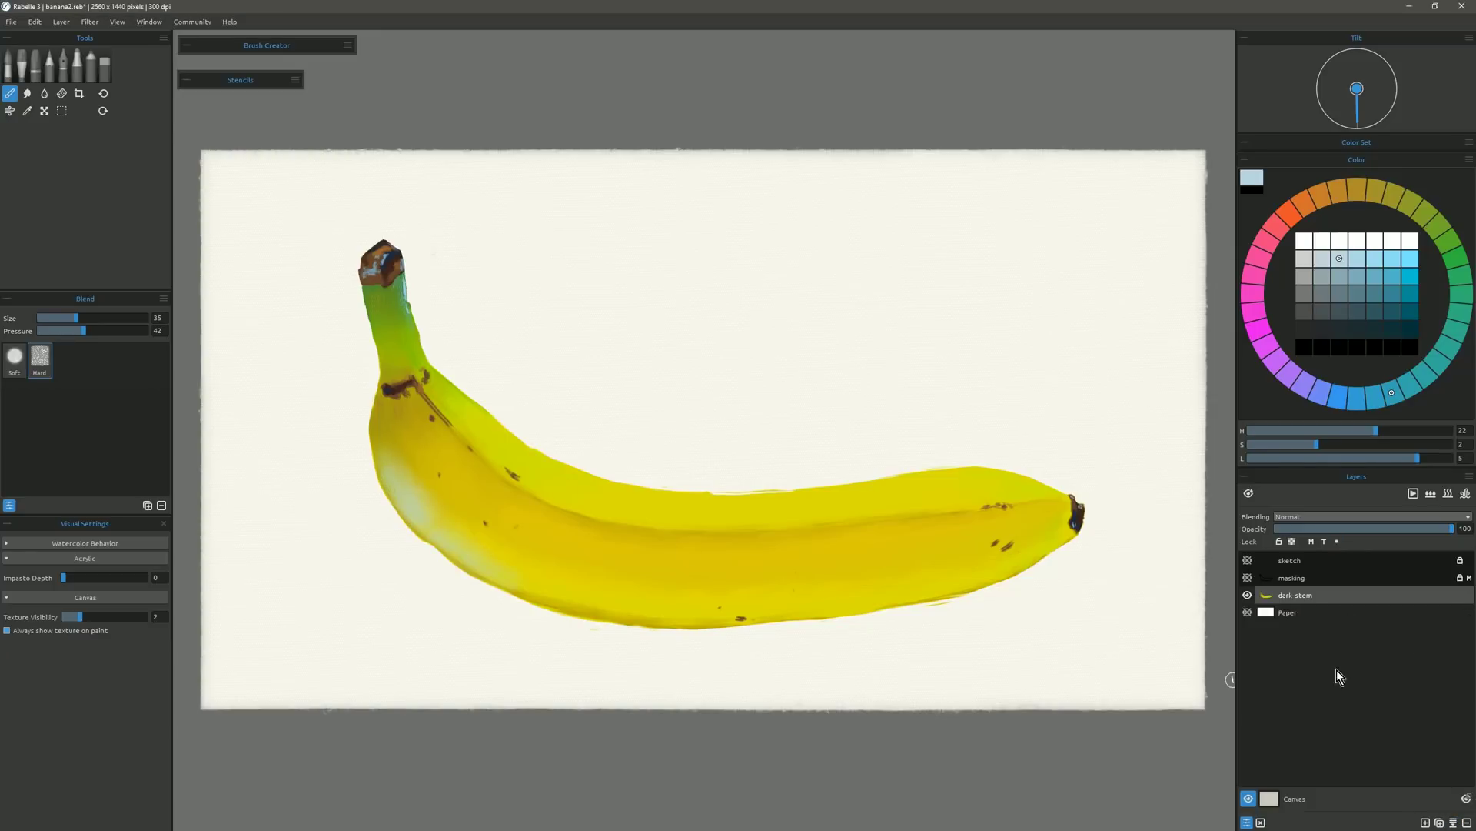
{"action": "double_click", "coordinate": [1295, 595]}
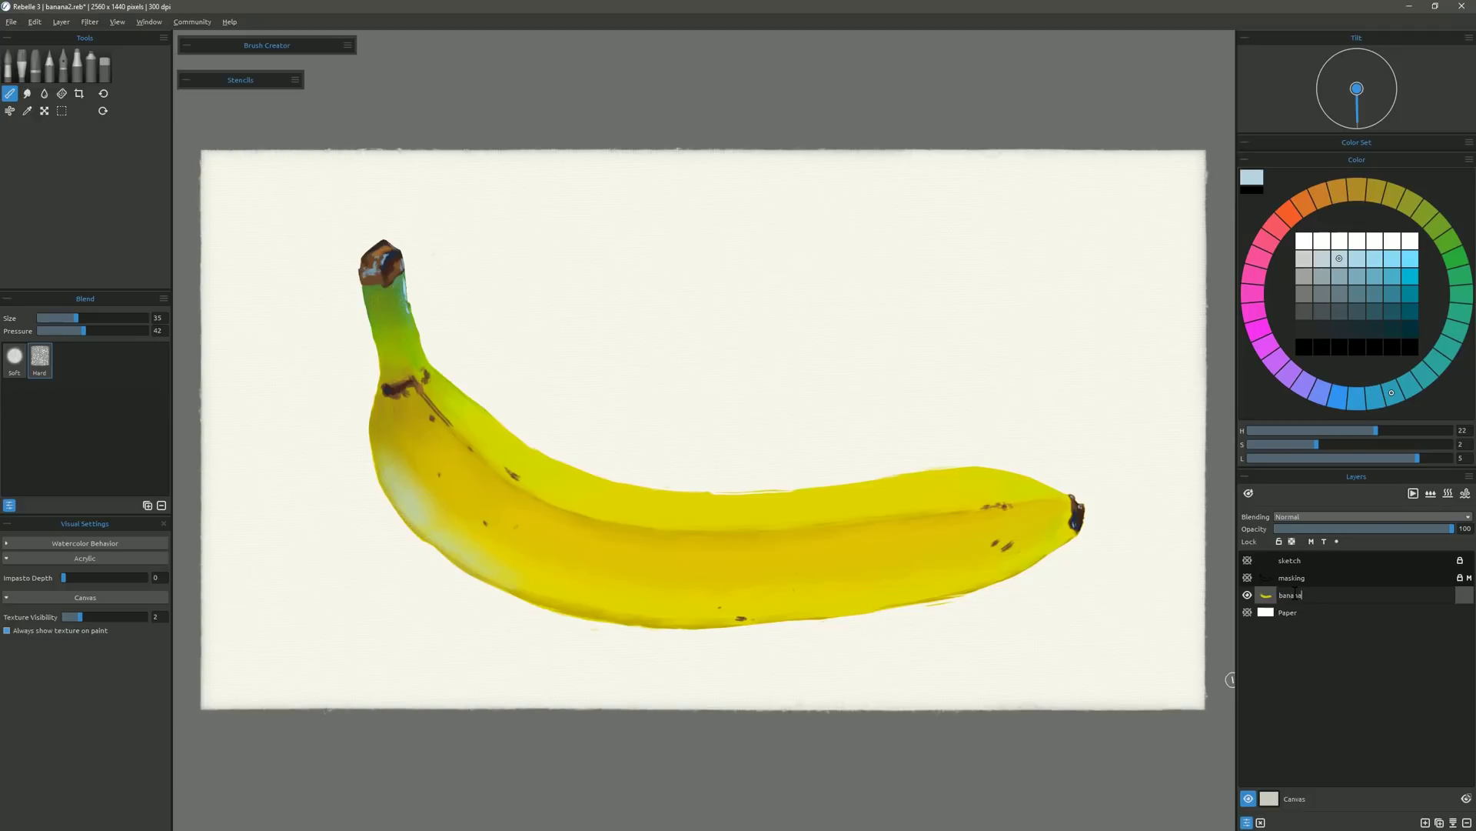
{"action": "key", "text": "Return"}
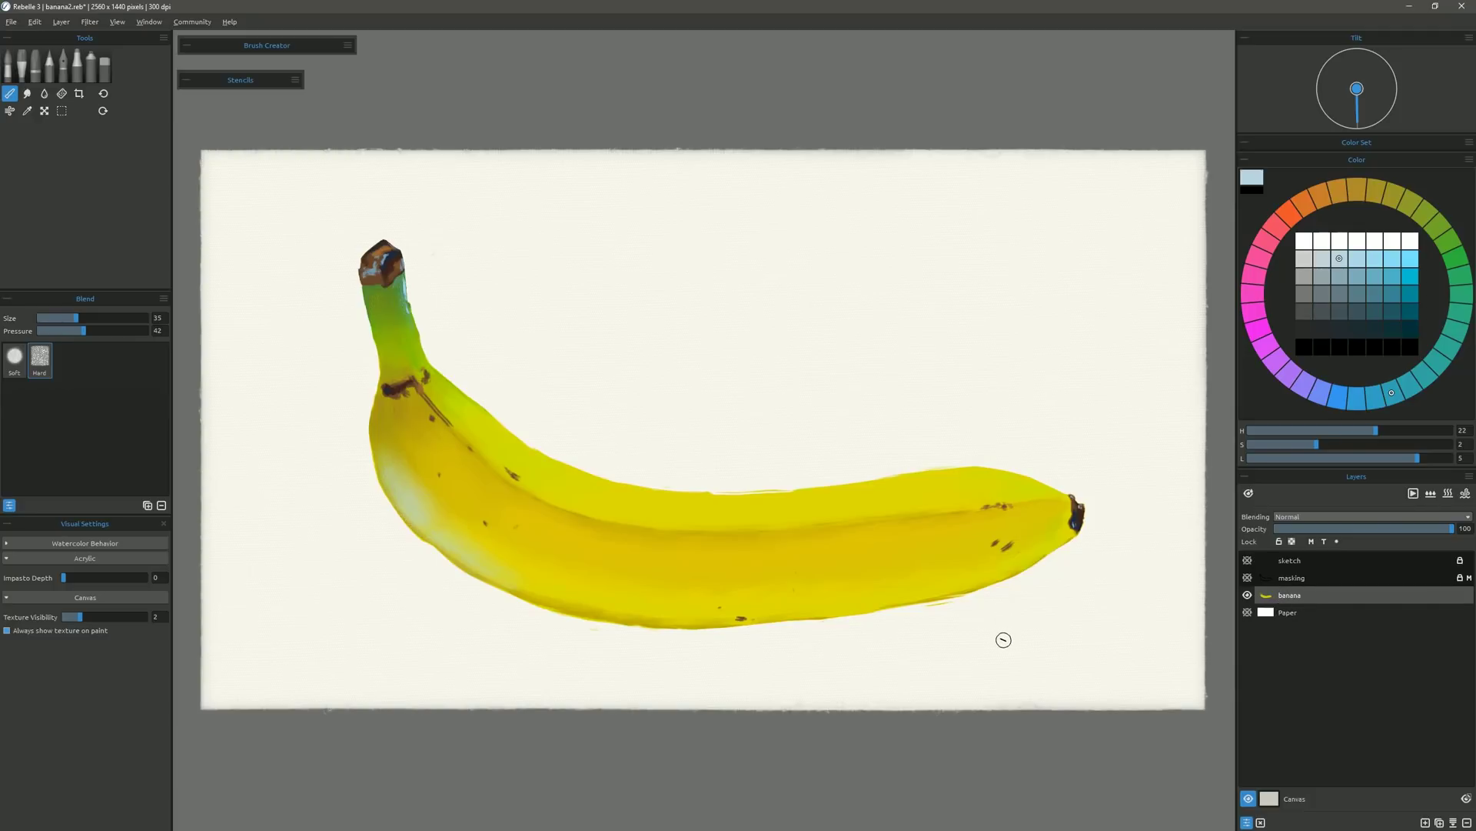
Turn off masking on the masking layer and unlock it.
{"action": "left_click", "coordinate": [1294, 578]}
{"action": "left_click", "coordinate": [1311, 541]}
{"action": "left_click", "coordinate": [1279, 541]}
Clean up the banana's upper edge on the banana layer with sampled yellow, using the acrylic brush at size 18 and pressure 100.
{"action": "left_click", "coordinate": [21, 68]}
{"action": "left_click", "coordinate": [1308, 598]}
{"action": "left_click", "coordinate": [712, 502], "text": "alt"}
{"action": "mouse_move", "coordinate": [83, 318]}
{"action": "left_mouse_down"}
{"action": "mouse_move", "coordinate": [57, 318]}
{"action": "mouse_move", "coordinate": [148, 331]}
{"action": "left_mouse_up"}
{"action": "left_click_drag", "start_coordinate": [736, 497], "coordinate": [799, 493]}
Define the banana's lower outer edge with dark yellow and greenish yellow strokes of lightness 4.
{"action": "left_click", "coordinate": [1375, 190]}
{"action": "left_click_drag", "start_coordinate": [426, 543], "coordinate": [459, 567]}
{"action": "left_click", "coordinate": [1409, 276]}
{"action": "left_click", "coordinate": [1410, 204]}
{"action": "left_click_drag", "start_coordinate": [374, 453], "coordinate": [375, 467]}
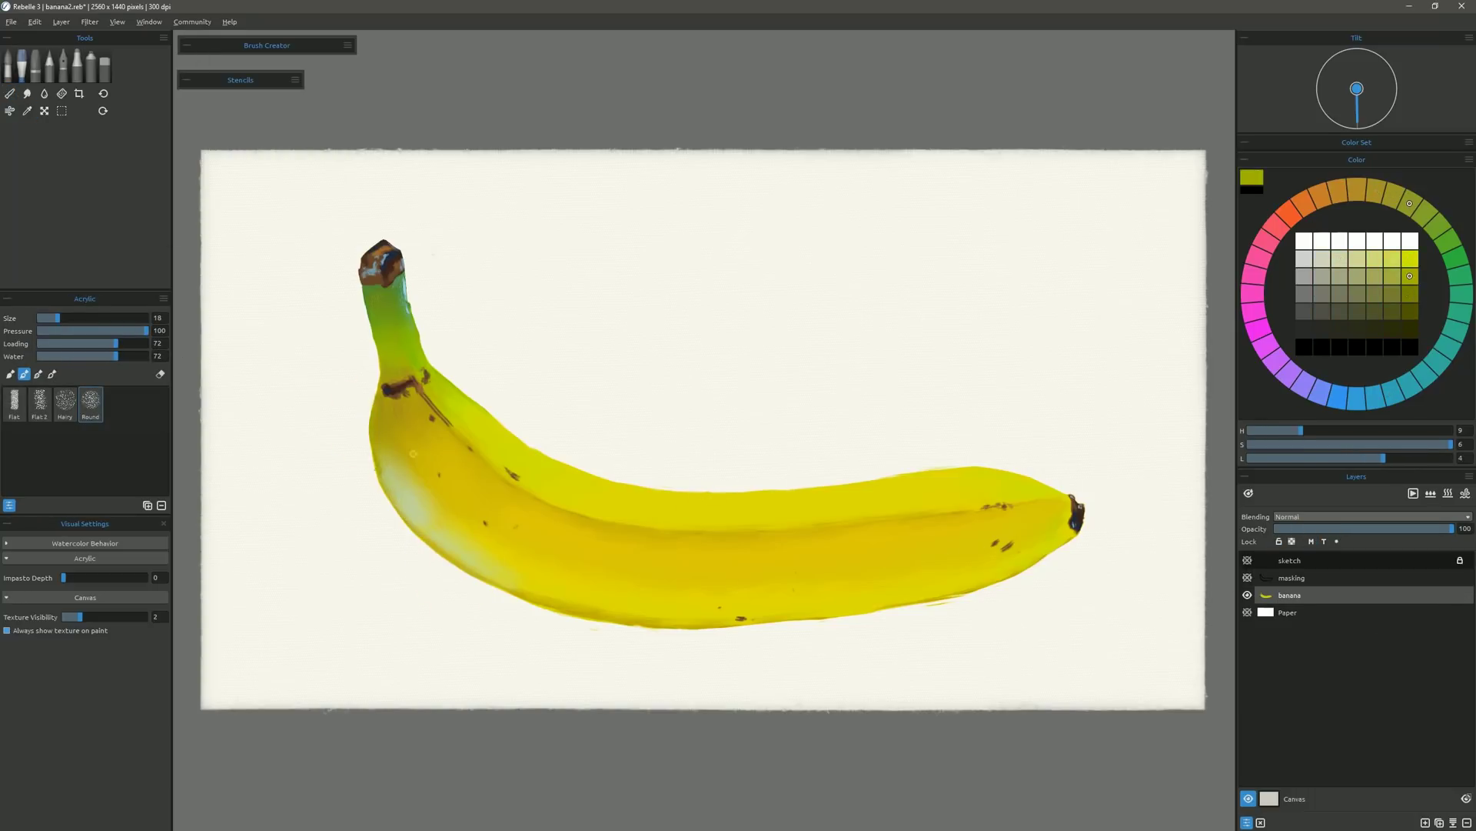
Darken the outer edge near the stem with olive, then touch up the stem with hue 11 green at pressure 54.
{"action": "left_click", "coordinate": [1410, 293]}
{"action": "left_click", "coordinate": [96, 330]}
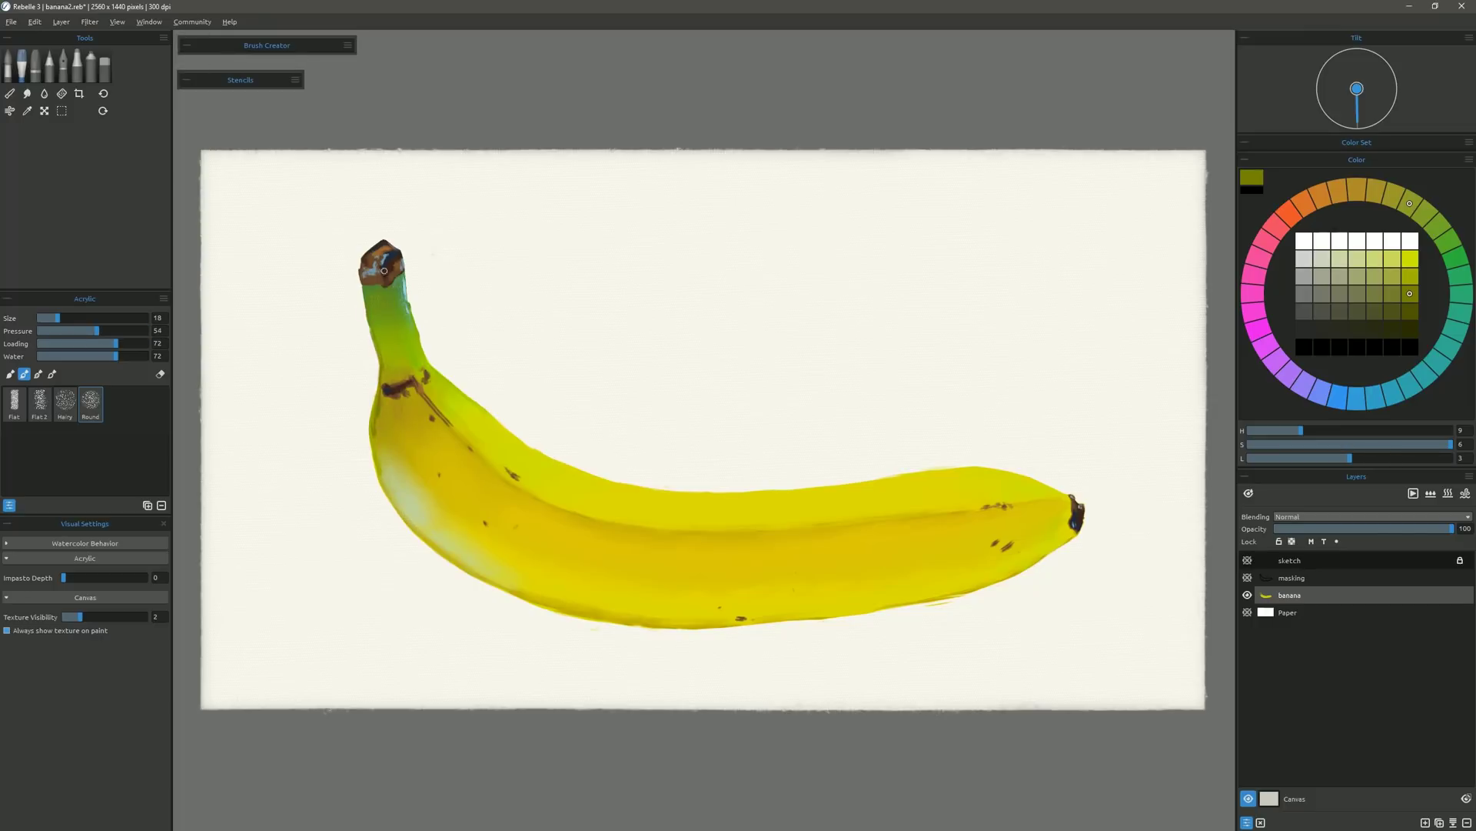
{"action": "left_click", "coordinate": [1446, 237]}
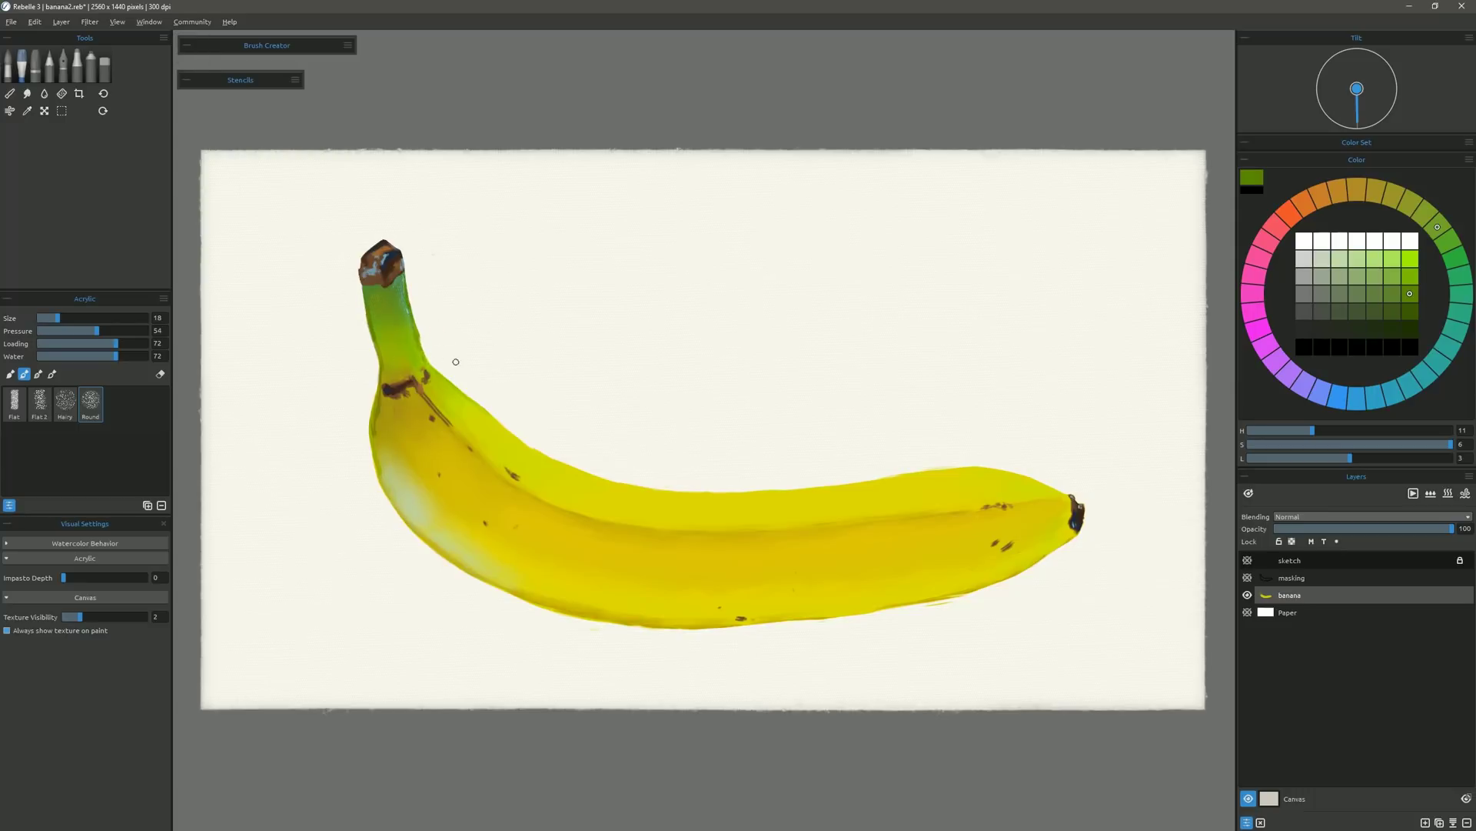
Blend the brown marks at the stem's base and along the ridge into the yellow body.
{"action": "left_click", "coordinate": [103, 72]}
{"action": "left_click", "coordinate": [22, 70]}
{"action": "left_click", "coordinate": [11, 93]}
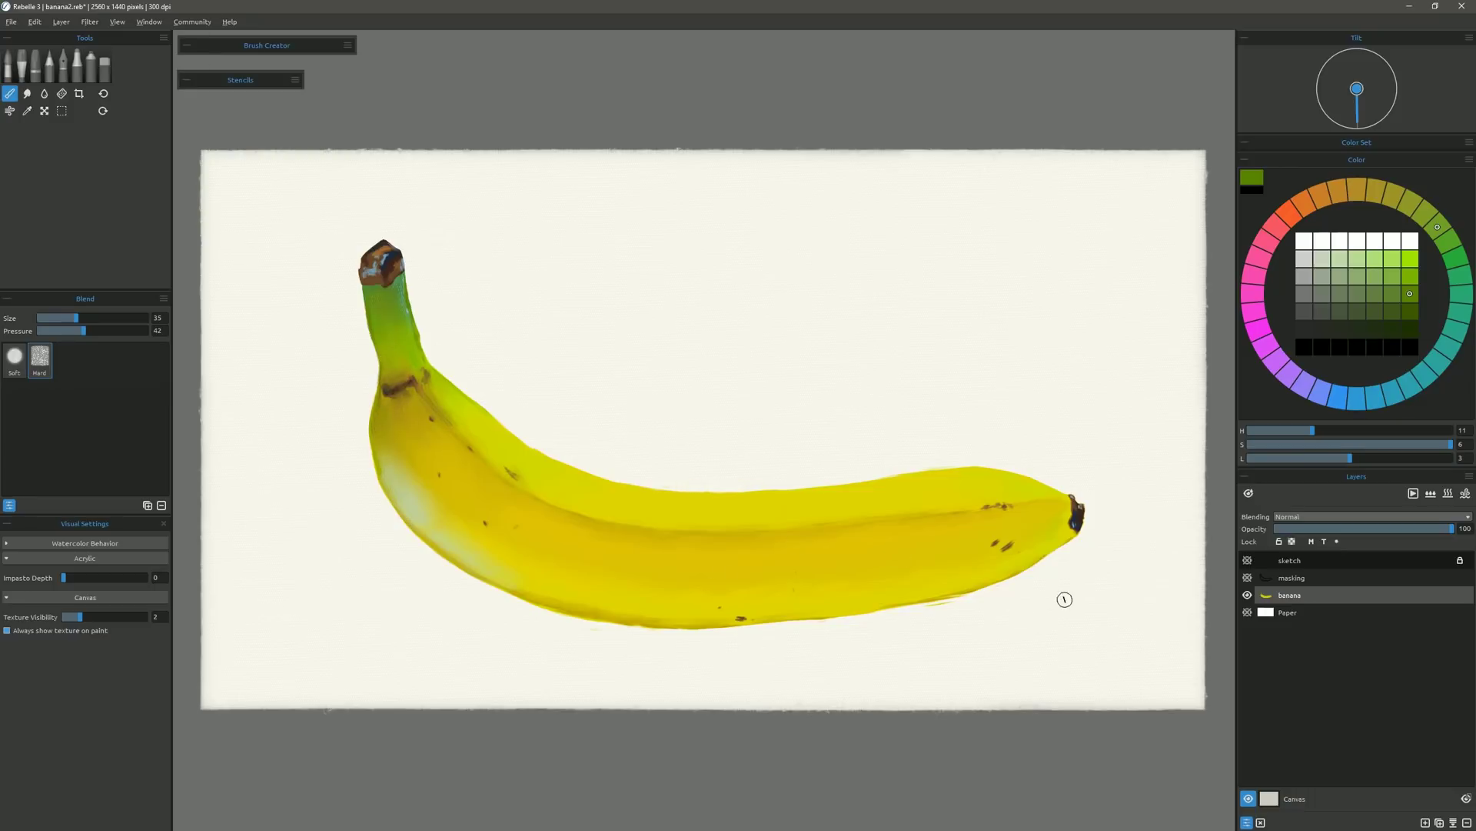
Erase the rough paint along both sides of the stem and the stray marks around the banana.
{"action": "key", "text": "e"}
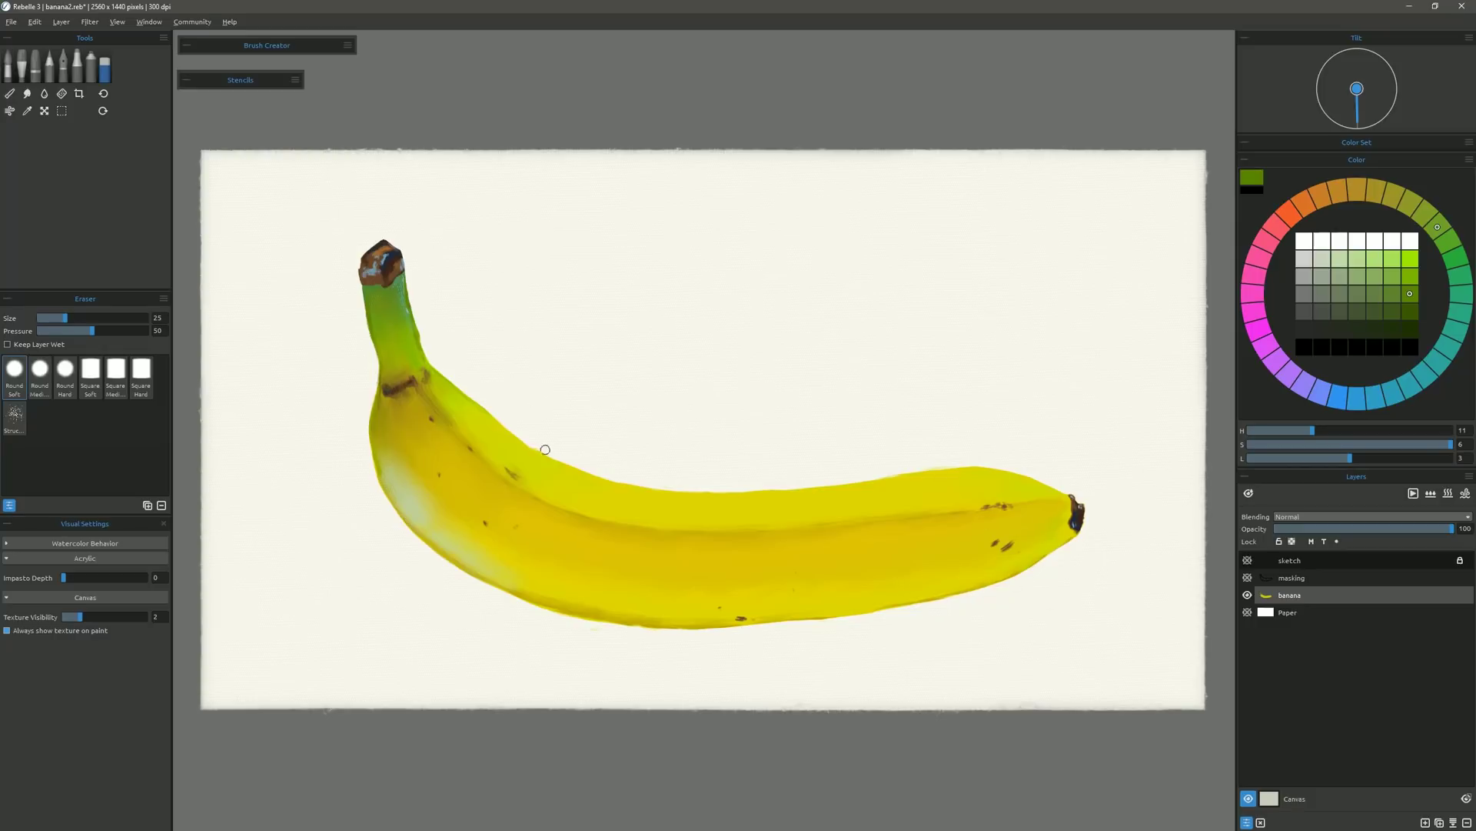
{"action": "mouse_move", "coordinate": [415, 319]}
{"action": "left_mouse_down"}
{"action": "mouse_move", "coordinate": [419, 332]}
{"action": "mouse_move", "coordinate": [408, 284]}
{"action": "left_mouse_up"}
{"action": "left_click_drag", "start_coordinate": [367, 338], "coordinate": [364, 284]}
{"action": "left_click_drag", "start_coordinate": [885, 660], "coordinate": [850, 683]}
Repaint the stem's cut end with colours sampled from it, adjusting the brush pressure between strokes.
{"action": "left_click", "coordinate": [21, 66]}
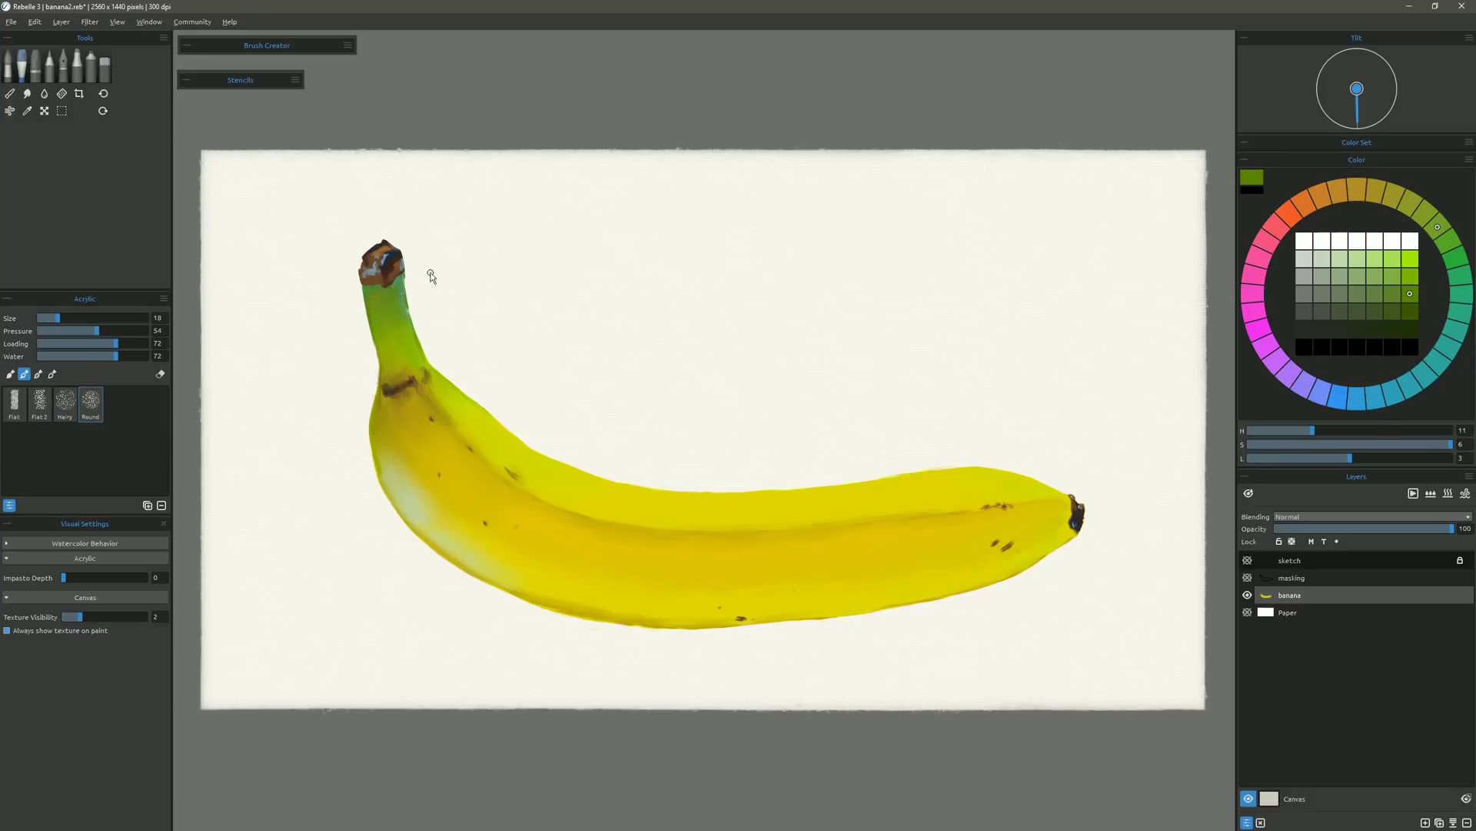
{"action": "left_click", "coordinate": [374, 271], "text": "alt"}
{"action": "left_click_drag", "start_coordinate": [402, 275], "coordinate": [394, 283]}
{"action": "left_click_drag", "start_coordinate": [97, 331], "coordinate": [69, 331]}
{"action": "left_click_drag", "start_coordinate": [377, 260], "coordinate": [365, 274]}
{"action": "left_click", "coordinate": [391, 264], "text": "alt"}
{"action": "left_click_drag", "start_coordinate": [69, 331], "coordinate": [79, 331]}
{"action": "left_click_drag", "start_coordinate": [374, 260], "coordinate": [363, 273]}
Add light and dark accents to the stem's cut end and touch up the stem with sampled greens.
{"action": "left_click", "coordinate": [1357, 258]}
{"action": "mouse_move", "coordinate": [374, 254]}
{"action": "left_mouse_down"}
{"action": "mouse_move", "coordinate": [383, 320]}
{"action": "mouse_move", "coordinate": [409, 340]}
{"action": "left_mouse_up"}
{"action": "left_click", "coordinate": [1357, 329]}
{"action": "left_click", "coordinate": [104, 67]}
{"action": "left_click", "coordinate": [21, 66]}
{"action": "left_click", "coordinate": [384, 316], "text": "alt"}
{"action": "left_click", "coordinate": [403, 280], "text": "alt"}
Blend the stem's side, its cut end and the dark far tip with the Hard blend brush at size 25.
{"action": "left_click", "coordinate": [9, 94]}
{"action": "left_click_drag", "start_coordinate": [397, 288], "coordinate": [406, 339]}
{"action": "left_click_drag", "start_coordinate": [374, 248], "coordinate": [384, 261]}
{"action": "left_click_drag", "start_coordinate": [1078, 519], "coordinate": [1072, 529]}
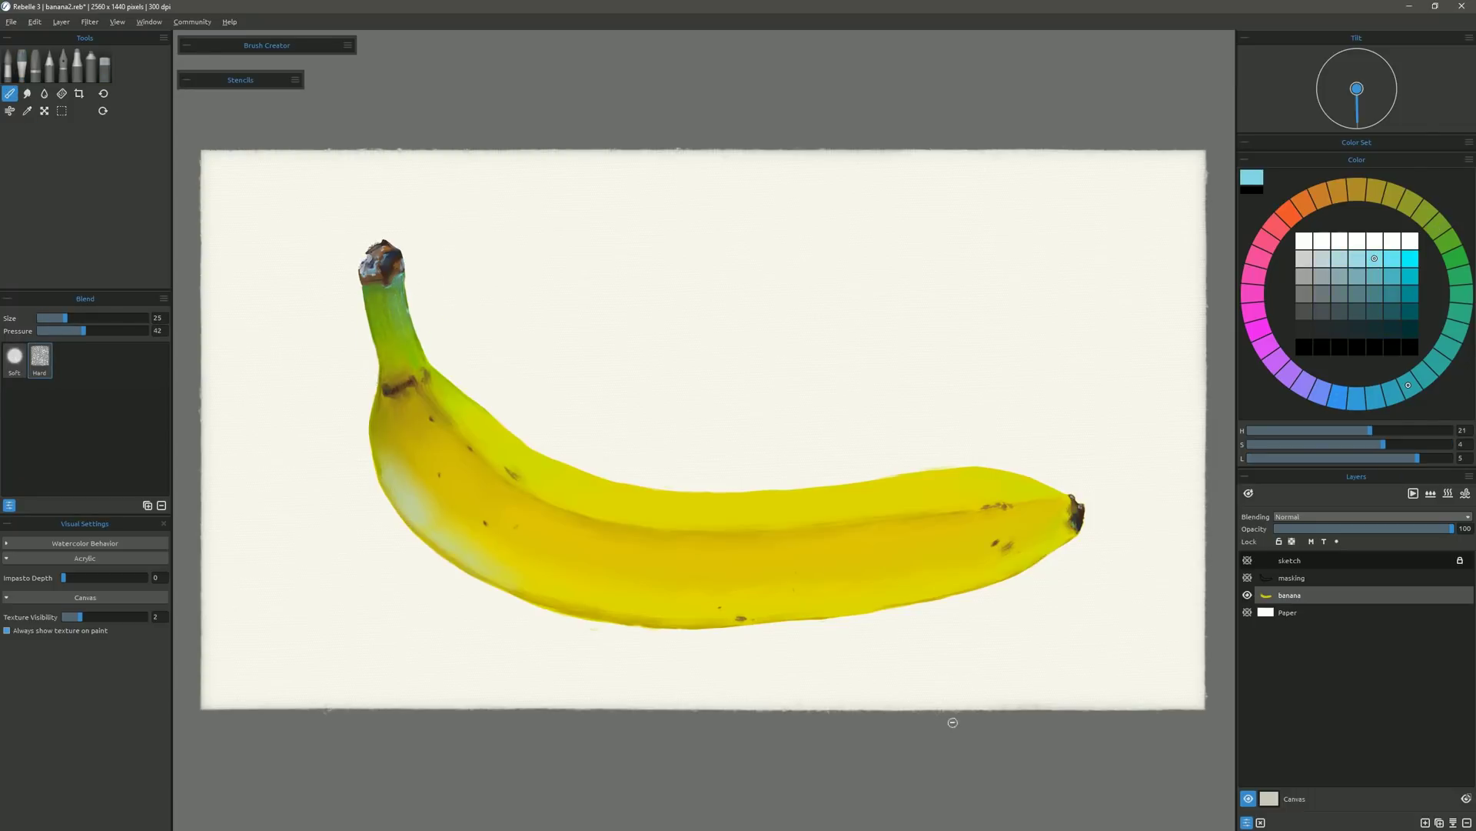
Refine the stem and the banana's outer edge with sampled green and dark yellow at brush size 10.
{"action": "left_click", "coordinate": [22, 66]}
{"action": "left_click", "coordinate": [404, 347], "text": "alt"}
{"action": "key", "text": "t"}
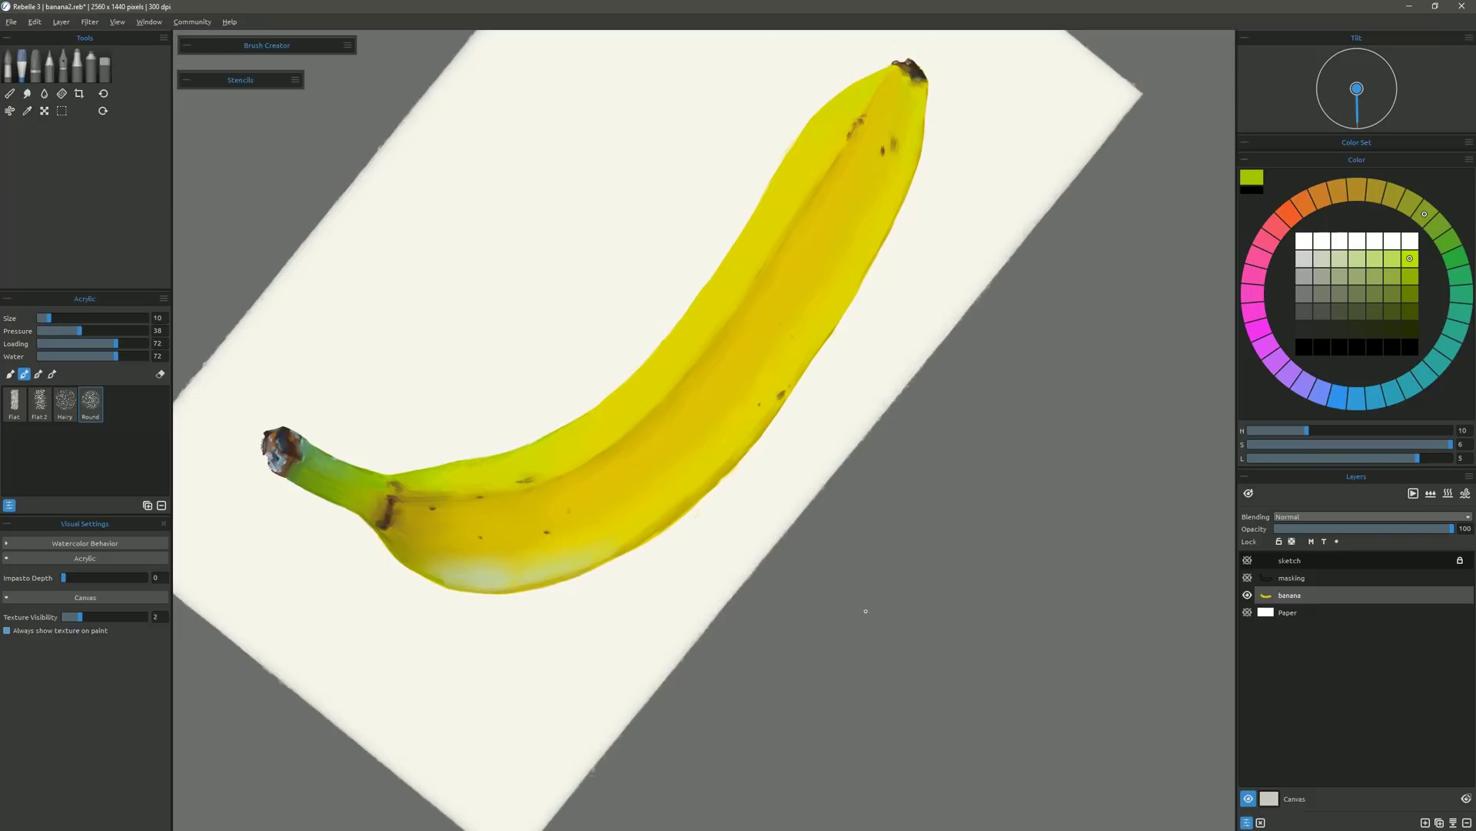
{"action": "left_click", "coordinate": [719, 482], "text": "alt"}
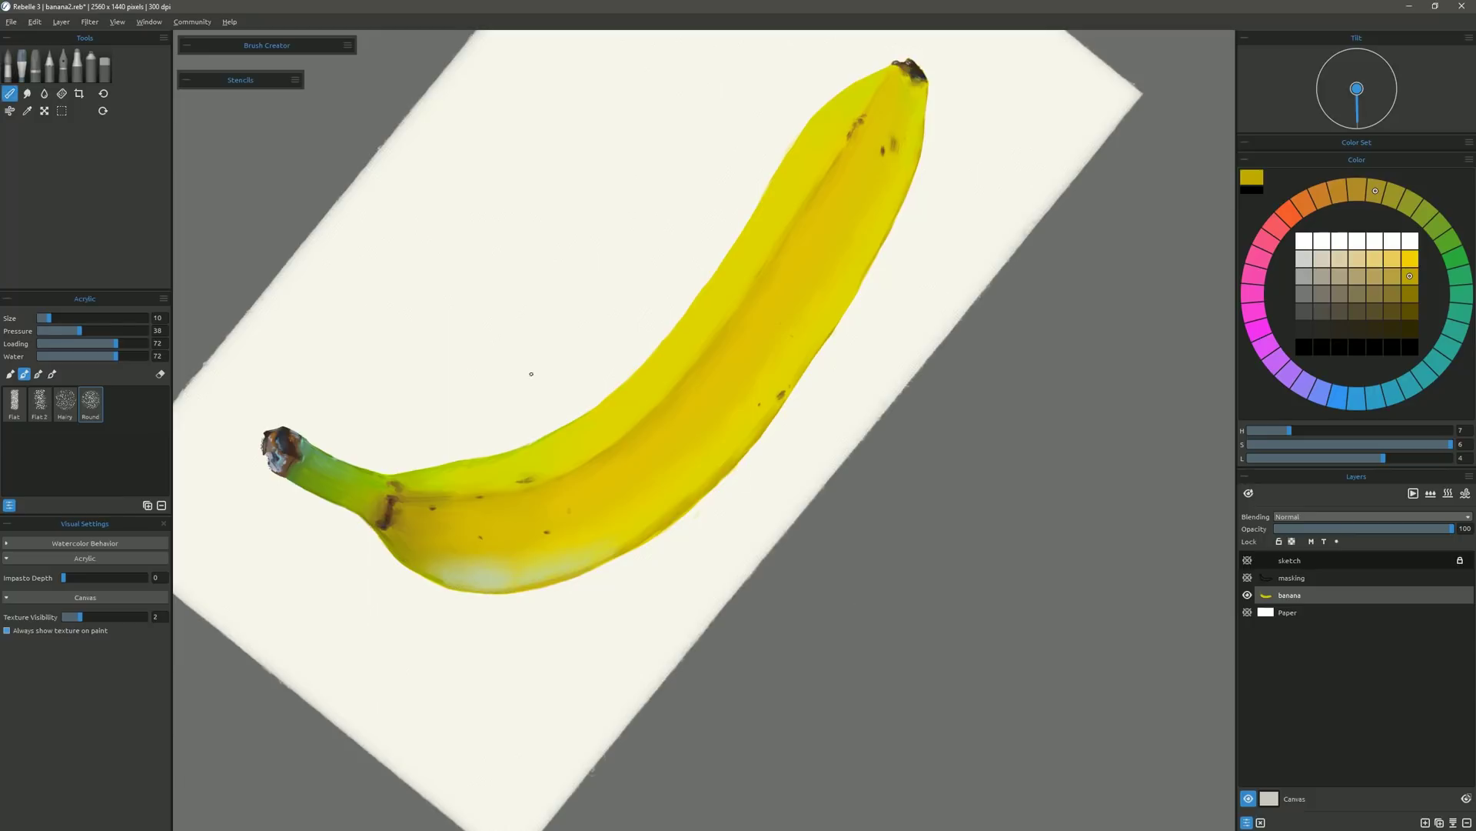
{"action": "scroll", "coordinate": [485, 333], "scroll_direction": "down", "scroll_amount": 3}
{"action": "key", "text": "ctrl+0"}
{"action": "left_click", "coordinate": [9, 94]}
Paint sampled stem colours on a new layer, blend them and reduce the layer's opacity.
{"action": "left_click", "coordinate": [1425, 823]}
{"action": "key", "text": "b"}
{"action": "left_click", "coordinate": [417, 291], "text": "alt"}
{"action": "left_click", "coordinate": [428, 300], "text": "alt"}
{"action": "left_click", "coordinate": [9, 94]}
{"action": "left_click", "coordinate": [1377, 529]}
Add and blend a colour sampled from the banana's body below the stem, then merge the layer into the banana layer.
{"action": "key", "text": "b"}
{"action": "left_click", "coordinate": [462, 400], "text": "alt"}
{"action": "left_click", "coordinate": [10, 93]}
{"action": "left_click", "coordinate": [1289, 612]}
{"action": "left_click", "coordinate": [1290, 595]}
{"action": "key", "text": "ctrl+e"}
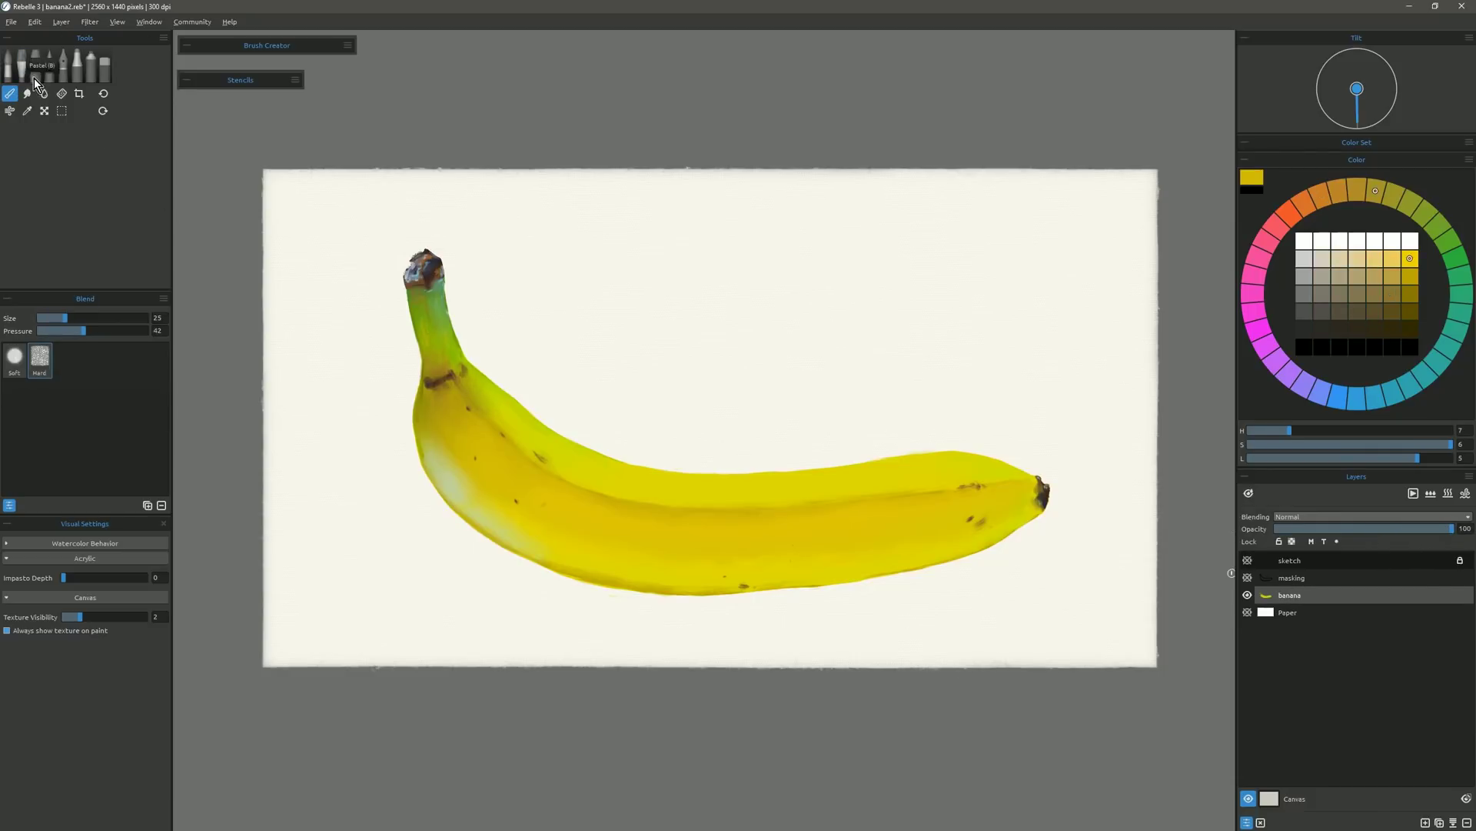
Set up the Splat 2 watercolor brush with pressure 13 and loading 12.
{"action": "key", "text": "w"}
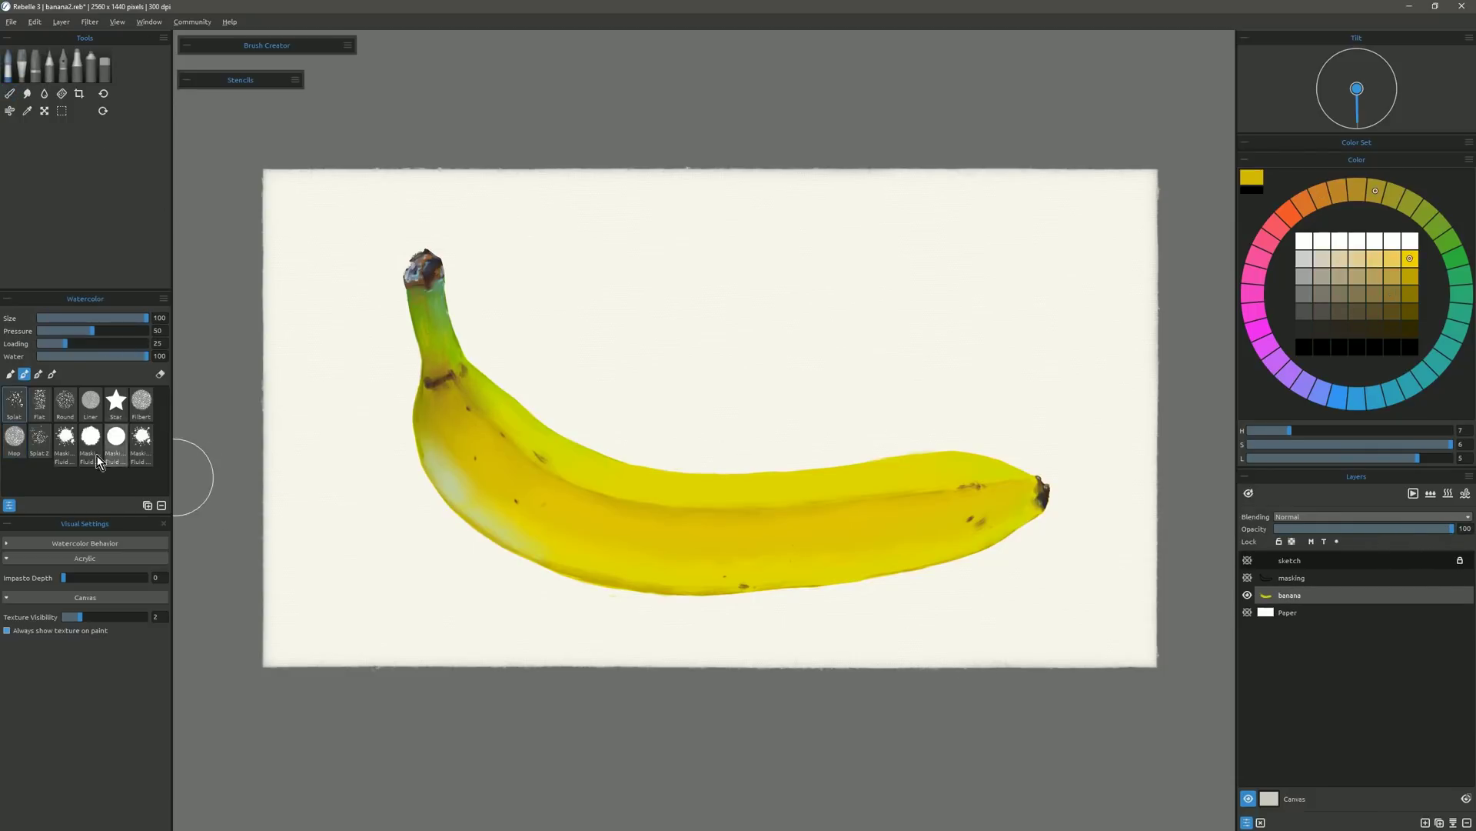
{"action": "left_click", "coordinate": [51, 331]}
{"action": "left_click", "coordinate": [51, 344]}
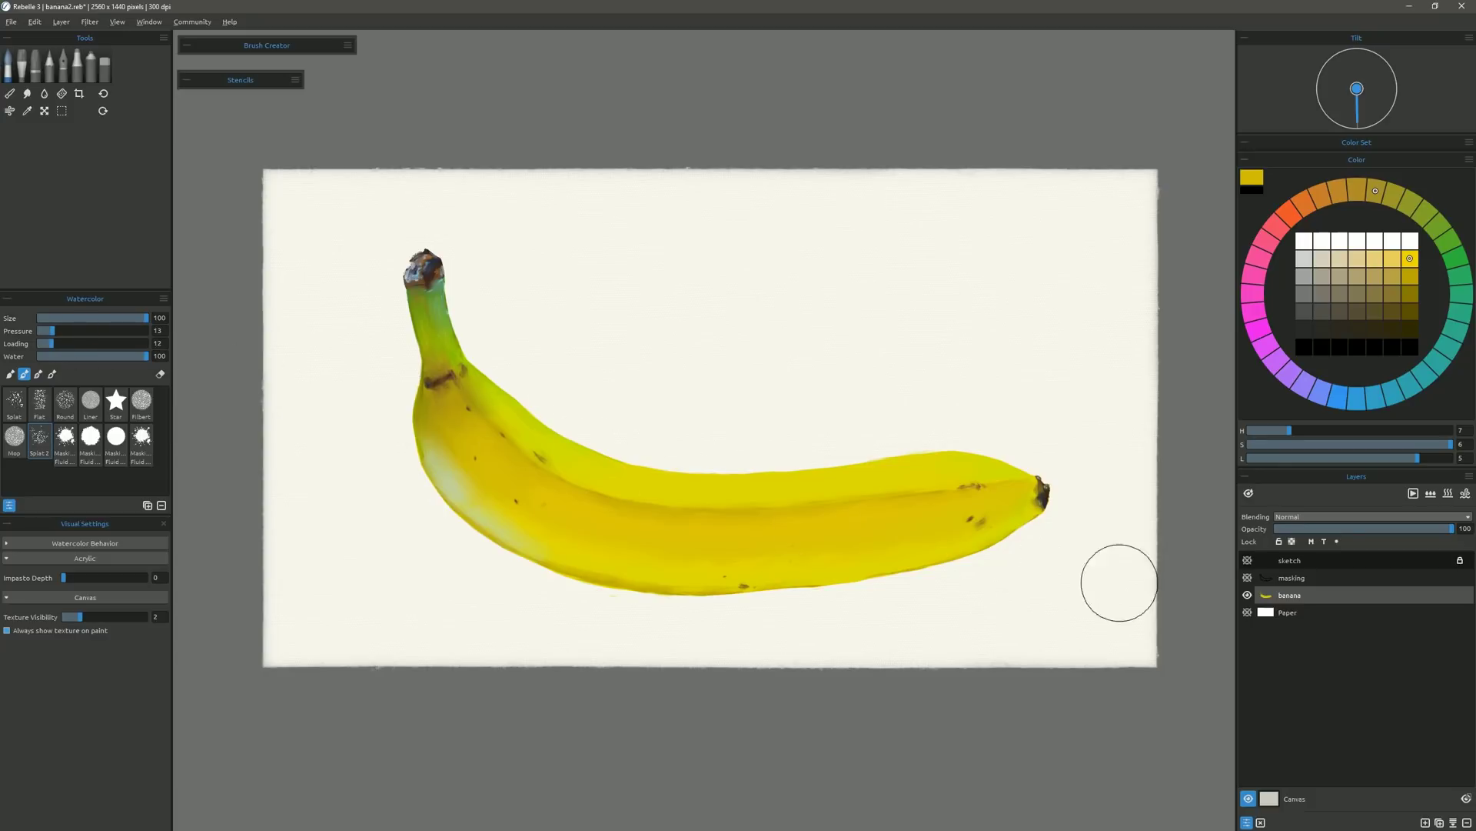
Add a layer above the banana layer and set its blending mode to Multiply.
{"action": "left_click", "coordinate": [1425, 823]}
{"action": "left_click", "coordinate": [1300, 516]}
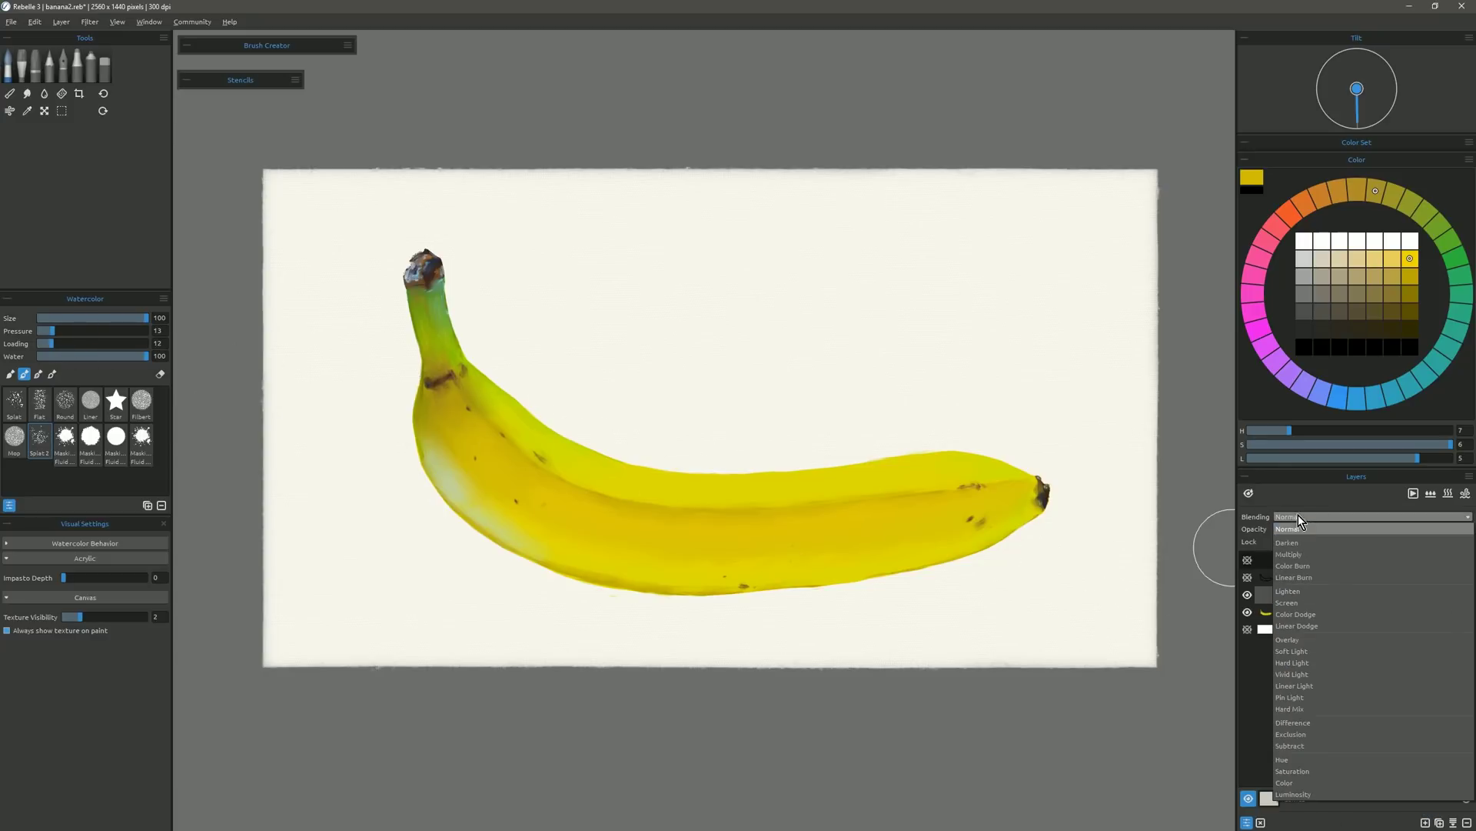
{"action": "left_click", "coordinate": [1312, 562]}
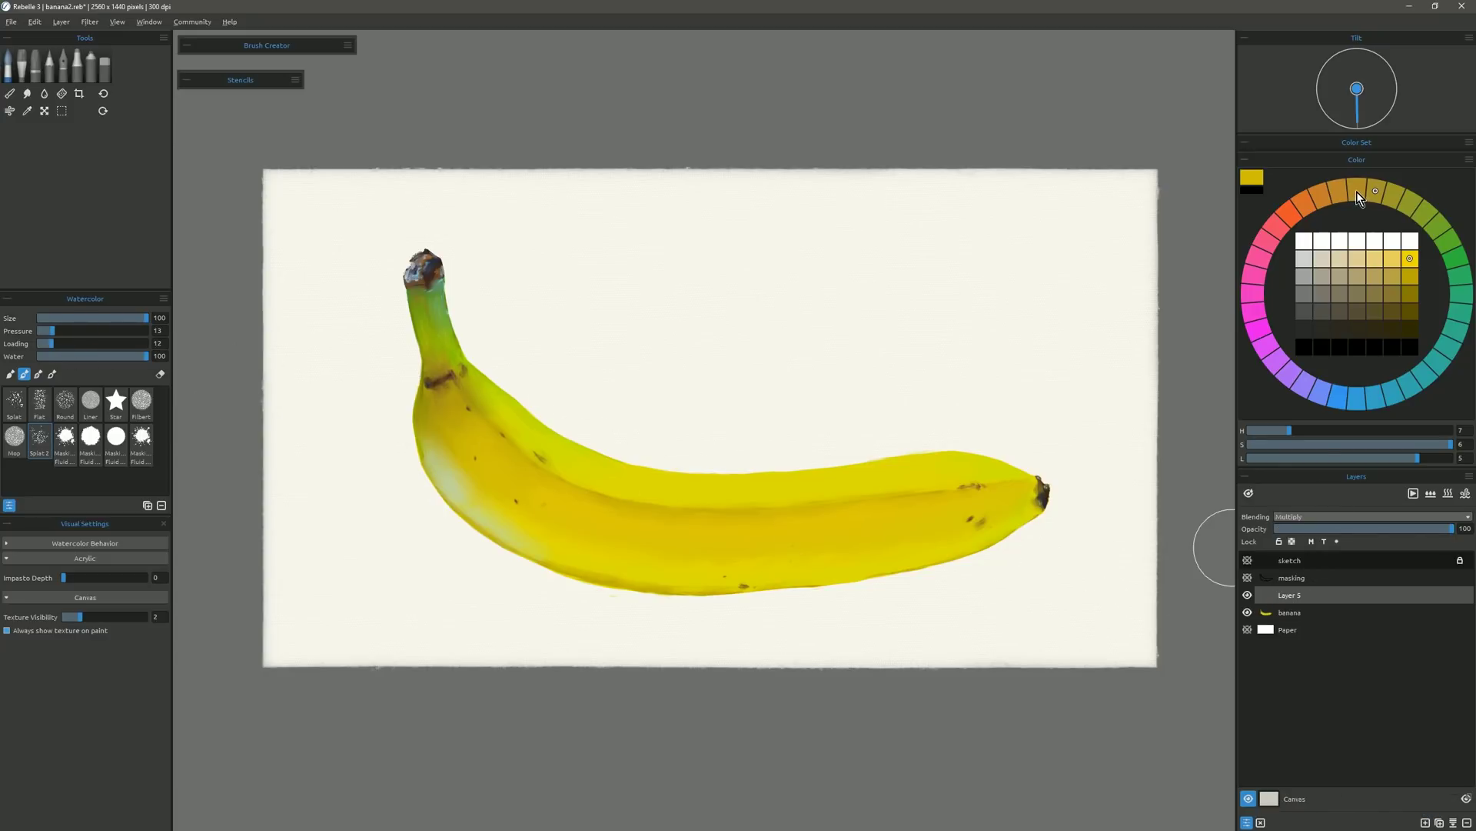
Choose brown with hue 6, saturation 5 and lightness 3 for the splatter brush and set its pressure to 47.
{"action": "left_click", "coordinate": [1358, 192]}
{"action": "left_click", "coordinate": [1392, 293]}
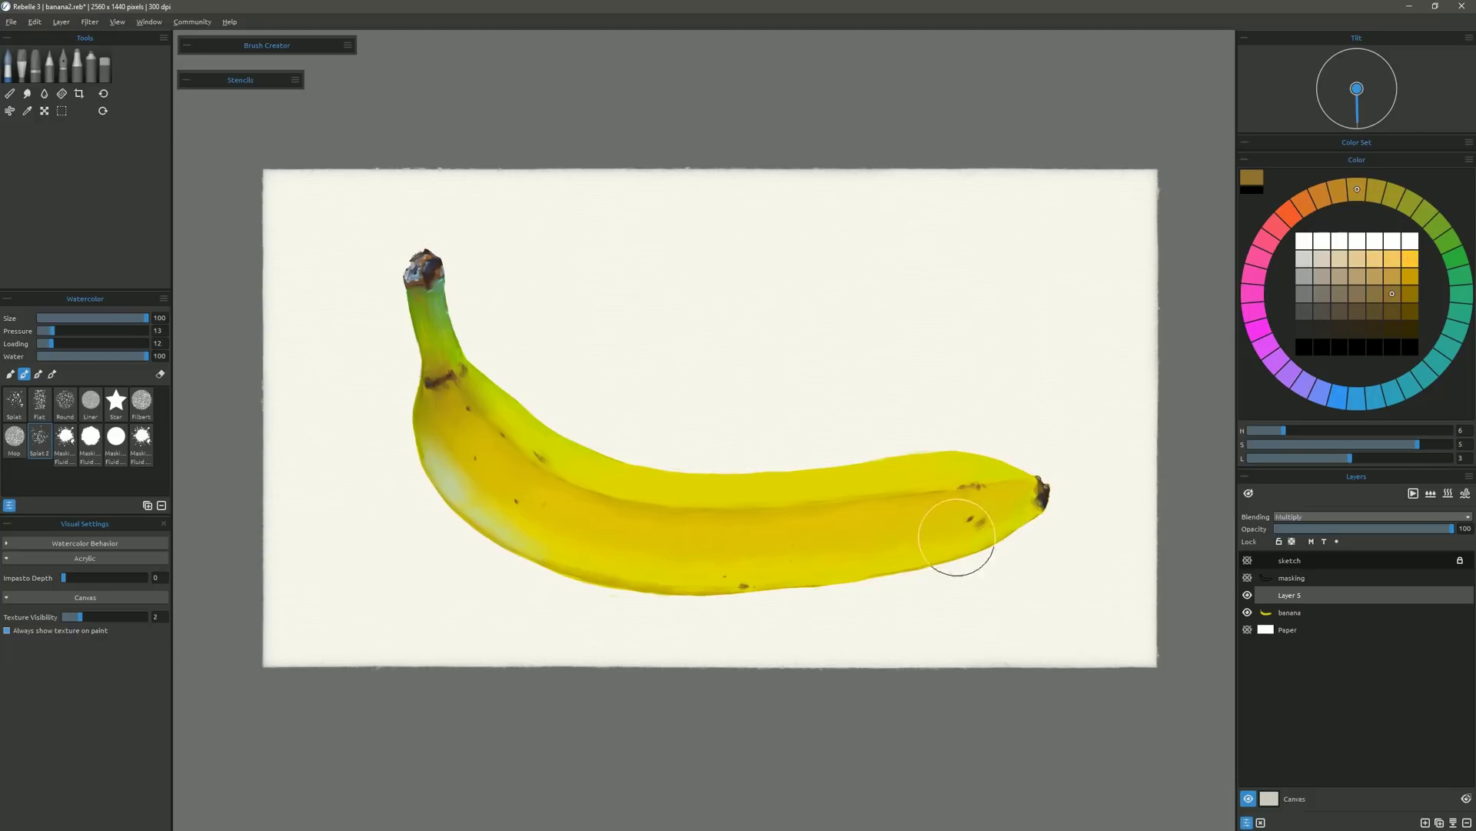
{"action": "left_click", "coordinate": [88, 331]}
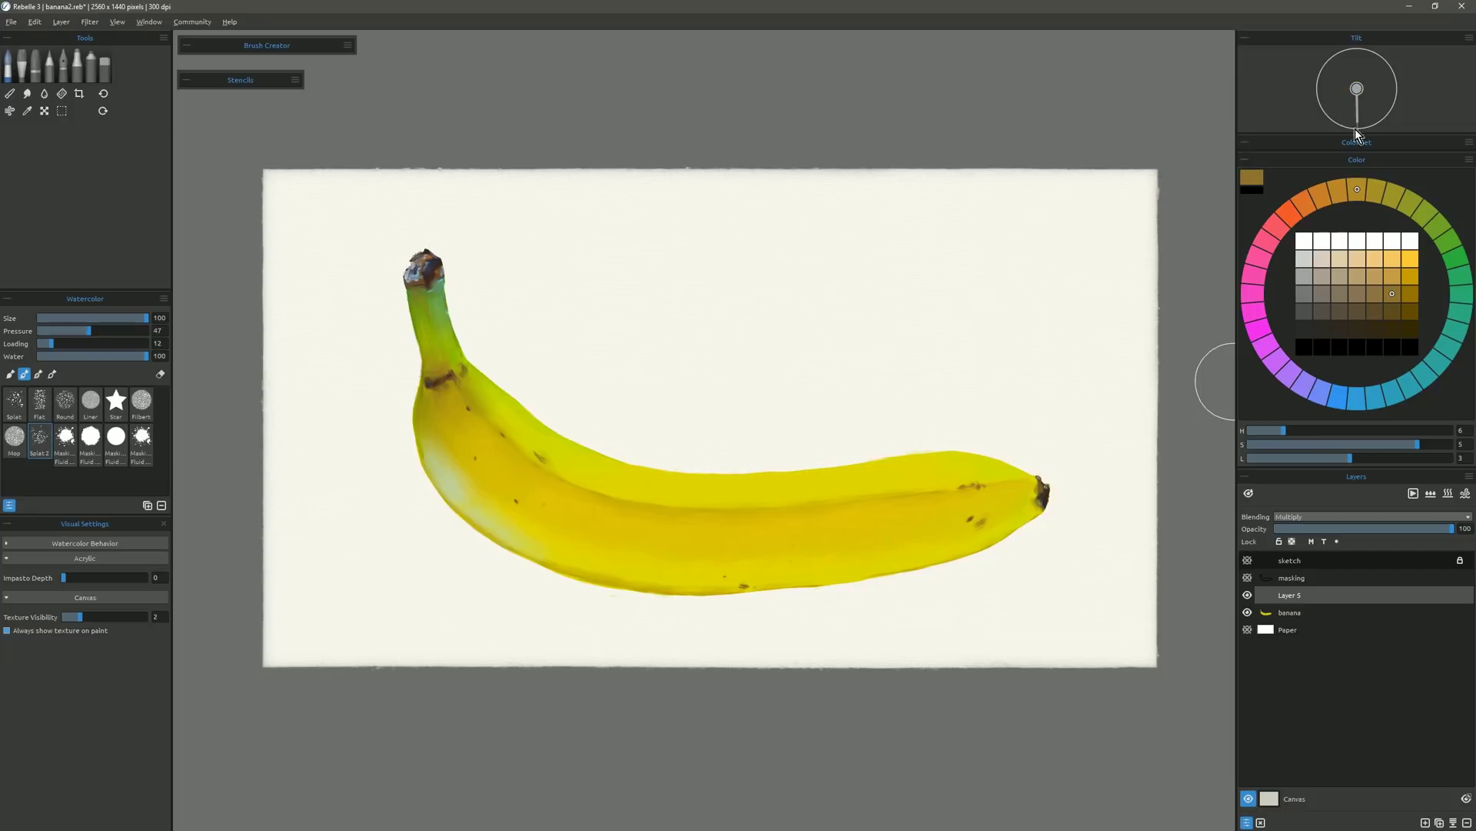
Splatter brown speckles along the banana, adding darker ones with hue 5 and lightness 2 at brush size 67.
{"action": "mouse_move", "coordinate": [493, 420]}
{"action": "left_mouse_down"}
{"action": "mouse_move", "coordinate": [632, 528]}
{"action": "mouse_move", "coordinate": [1089, 480]}
{"action": "left_mouse_up"}
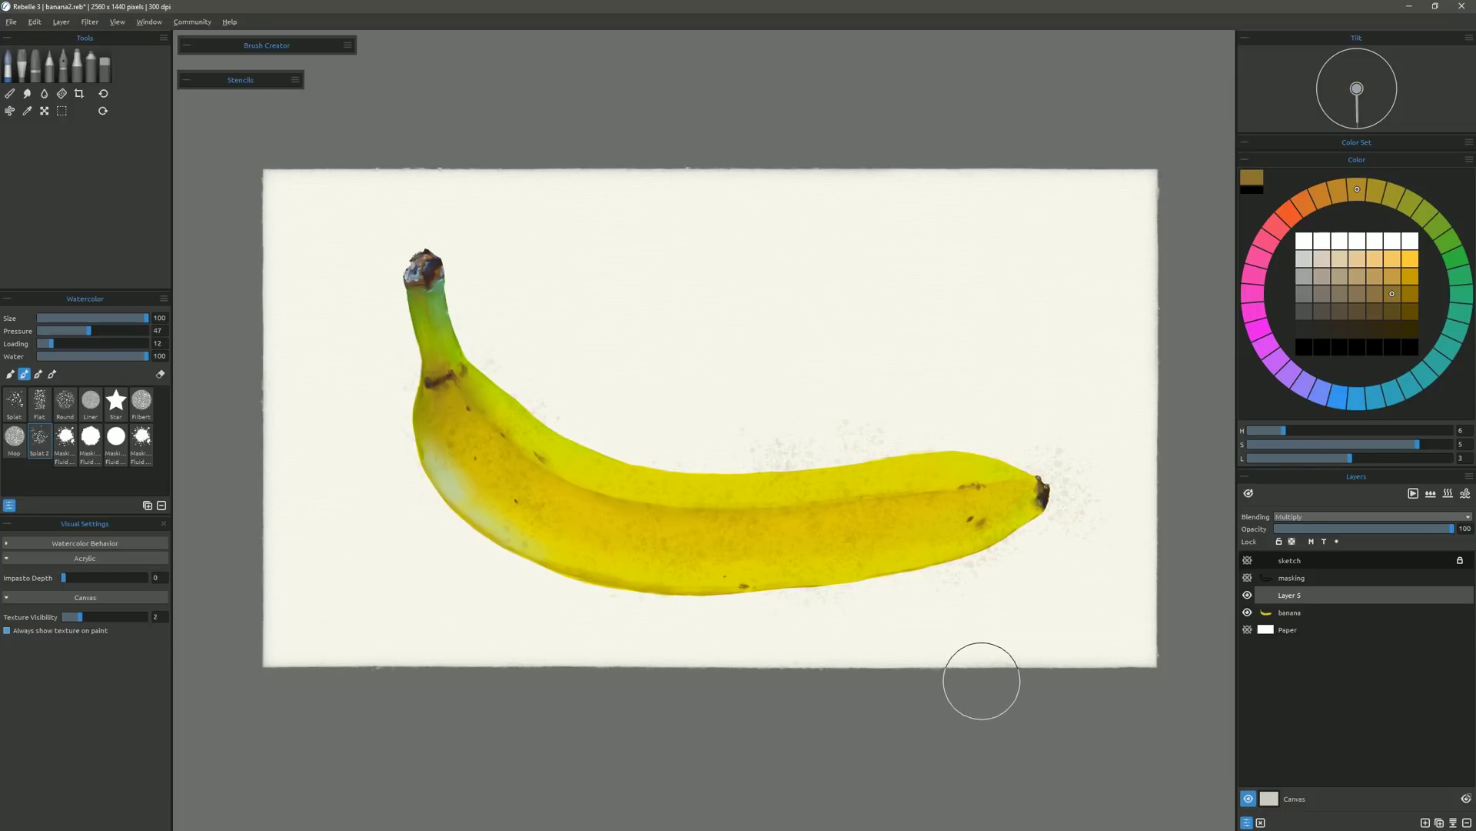
{"action": "left_click", "coordinate": [1392, 311]}
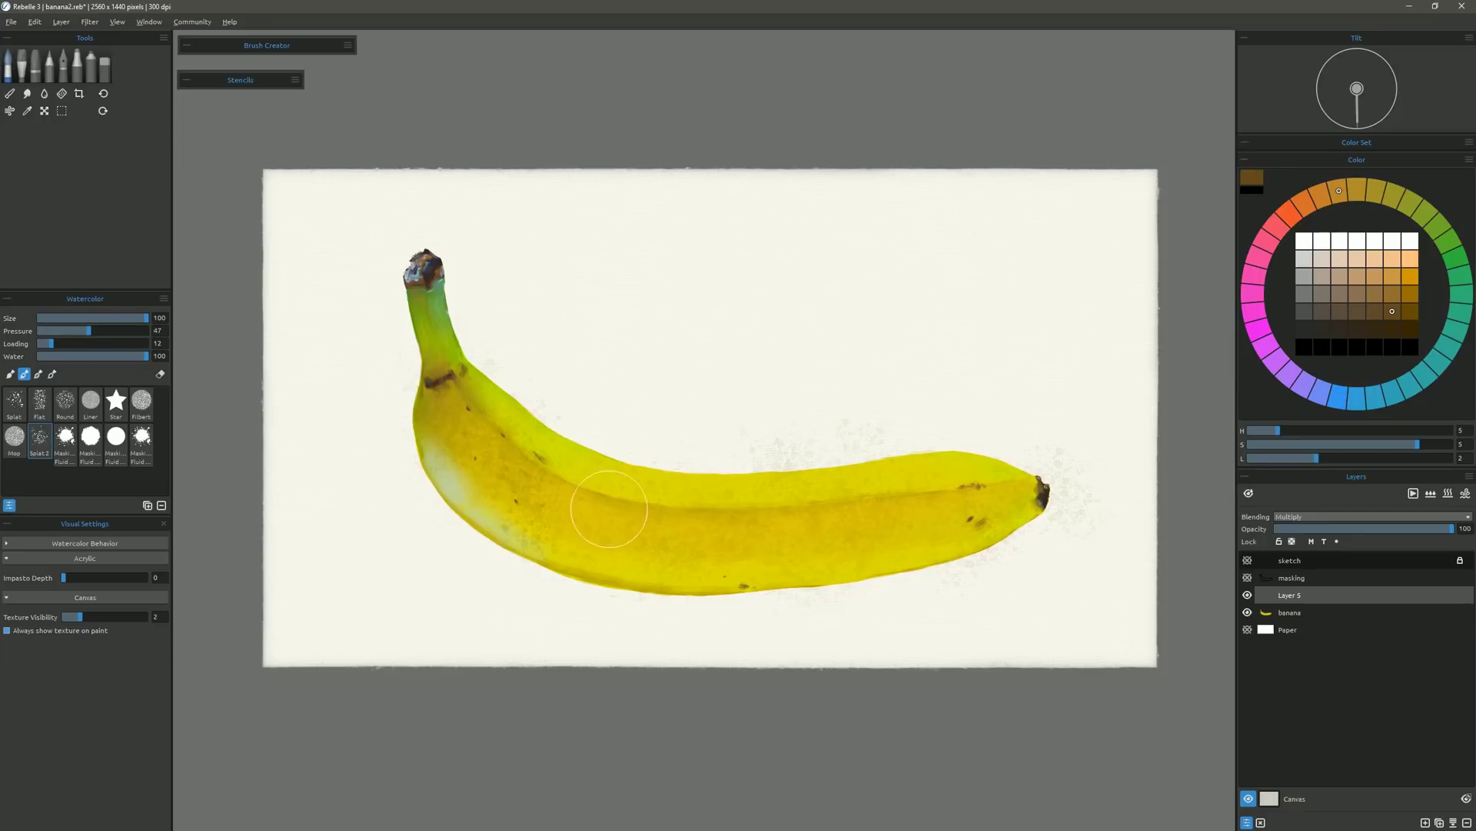
{"action": "left_click", "coordinate": [438, 265]}
{"action": "key", "text": "["}
{"action": "key", "text": "["}
{"action": "key", "text": "["}
{"action": "key", "text": "["}
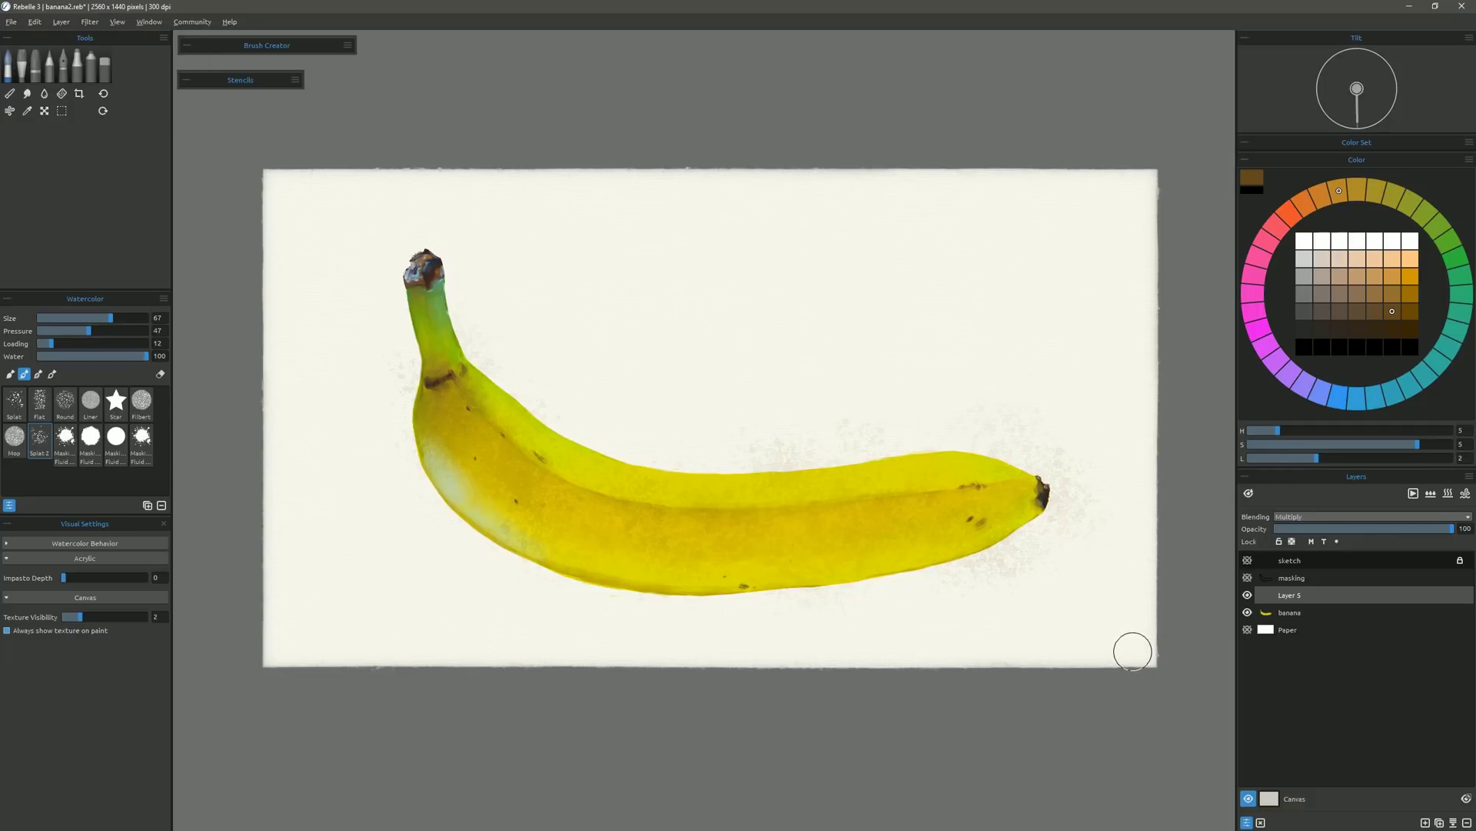
Erase the stray speckles outside the banana's outline with the Round Soft eraser at size 61.
{"action": "key", "text": "e"}
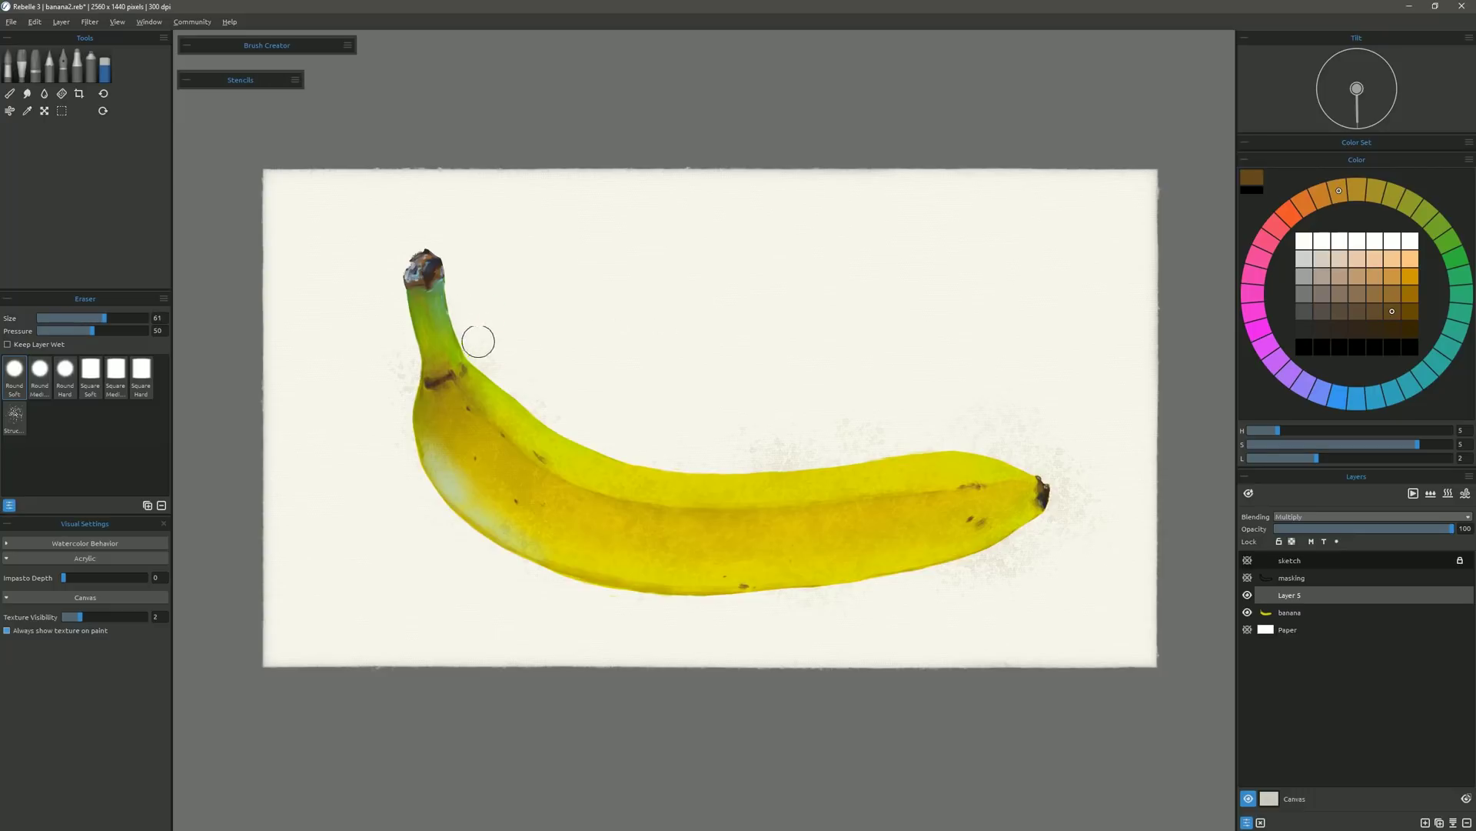
{"action": "left_click_drag", "start_coordinate": [761, 450], "coordinate": [896, 438]}
{"action": "mouse_move", "coordinate": [1078, 483]}
{"action": "left_mouse_down"}
{"action": "mouse_move", "coordinate": [1054, 420]}
{"action": "mouse_move", "coordinate": [1054, 543]}
{"action": "mouse_move", "coordinate": [1072, 528]}
{"action": "mouse_move", "coordinate": [861, 602]}
{"action": "mouse_move", "coordinate": [550, 606]}
{"action": "mouse_move", "coordinate": [682, 619]}
{"action": "mouse_move", "coordinate": [460, 564]}
{"action": "mouse_move", "coordinate": [415, 490]}
{"action": "mouse_move", "coordinate": [396, 367]}
{"action": "mouse_move", "coordinate": [429, 227]}
{"action": "left_mouse_up"}
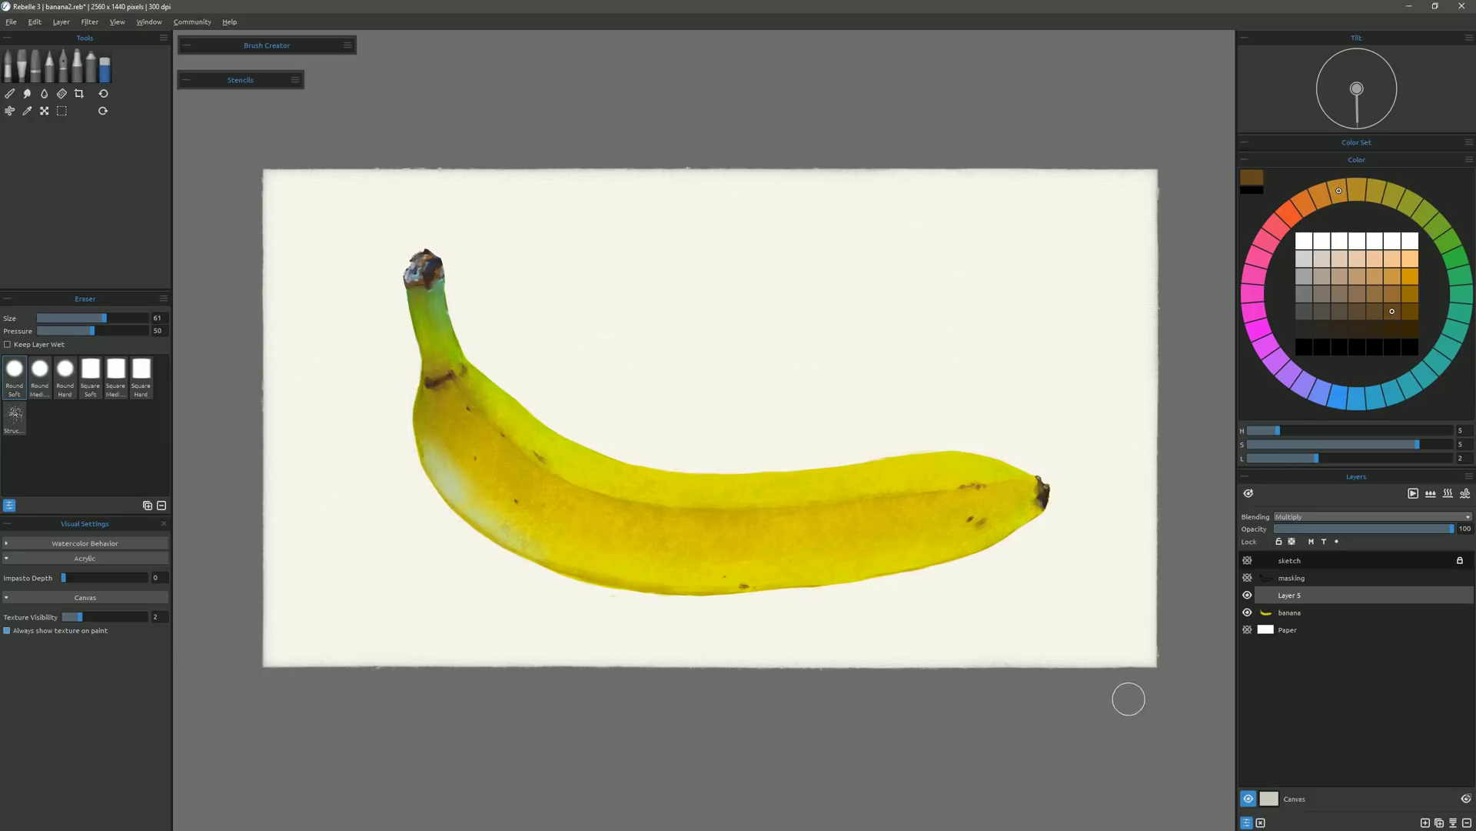
Set the speckle layer's opacity to 56 and rename it spots-wc.
{"action": "left_click", "coordinate": [1383, 529]}
{"action": "left_click_drag", "start_coordinate": [1387, 529], "coordinate": [1377, 530]}
{"action": "double_click", "coordinate": [1295, 597]}
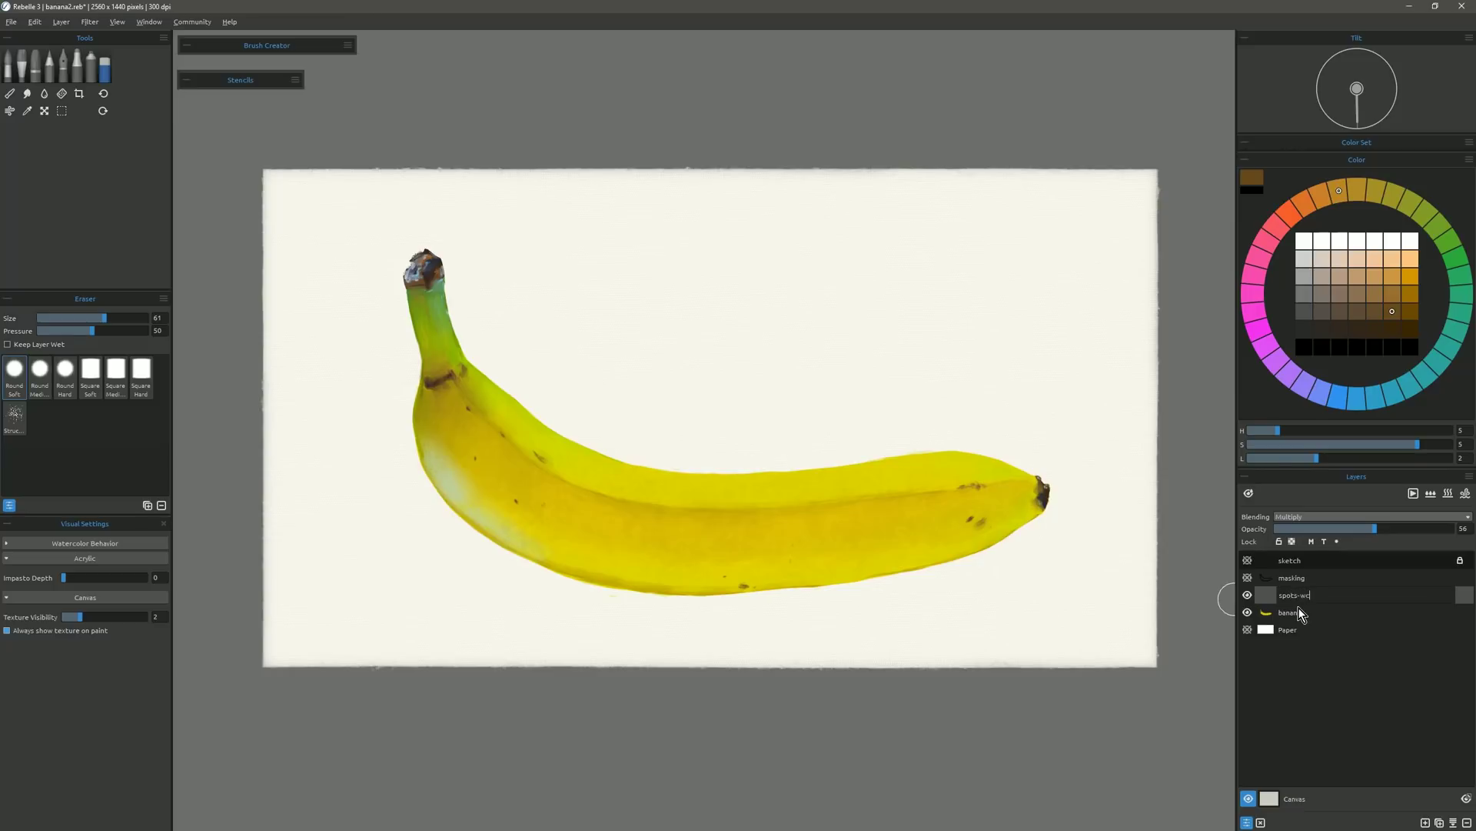
{"action": "key", "text": "Return"}
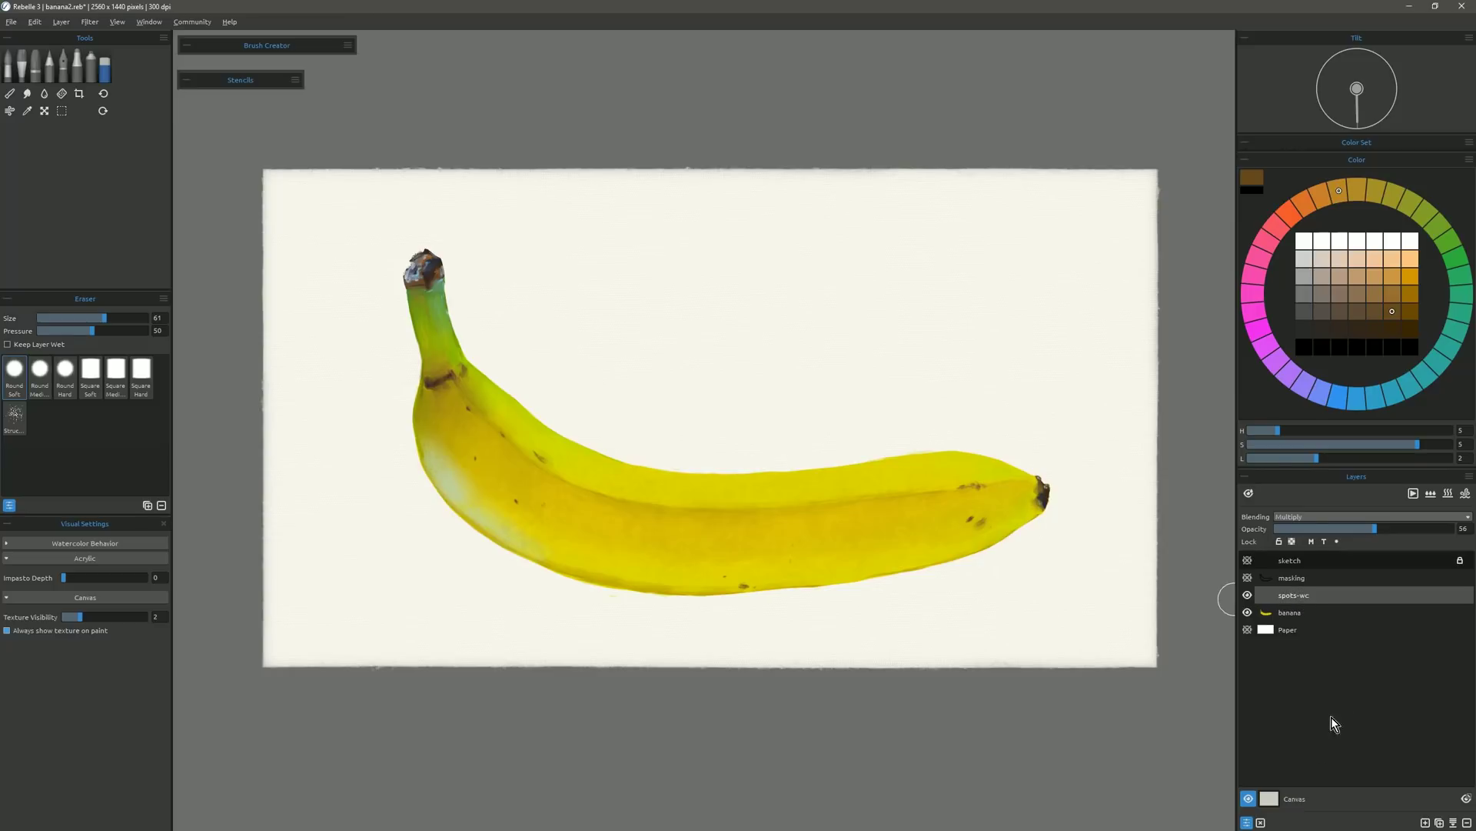
Add a Multiply layer above spots-wc and choose dark brown with hue 5, saturation 5 and lightness 0 for the watercolor splatter brush.
{"action": "left_click", "coordinate": [1440, 821]}
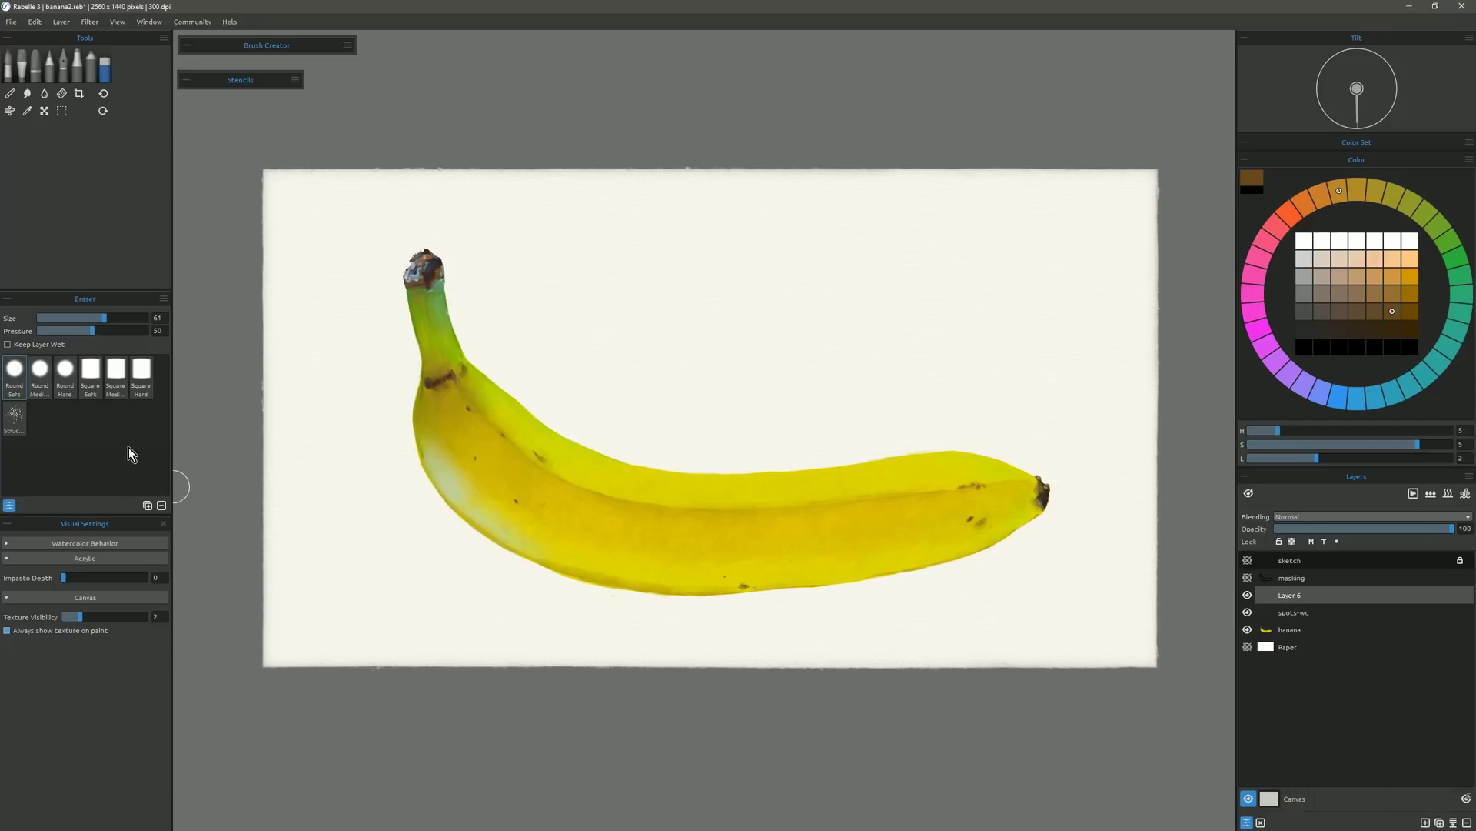
{"action": "left_click", "coordinate": [12, 72]}
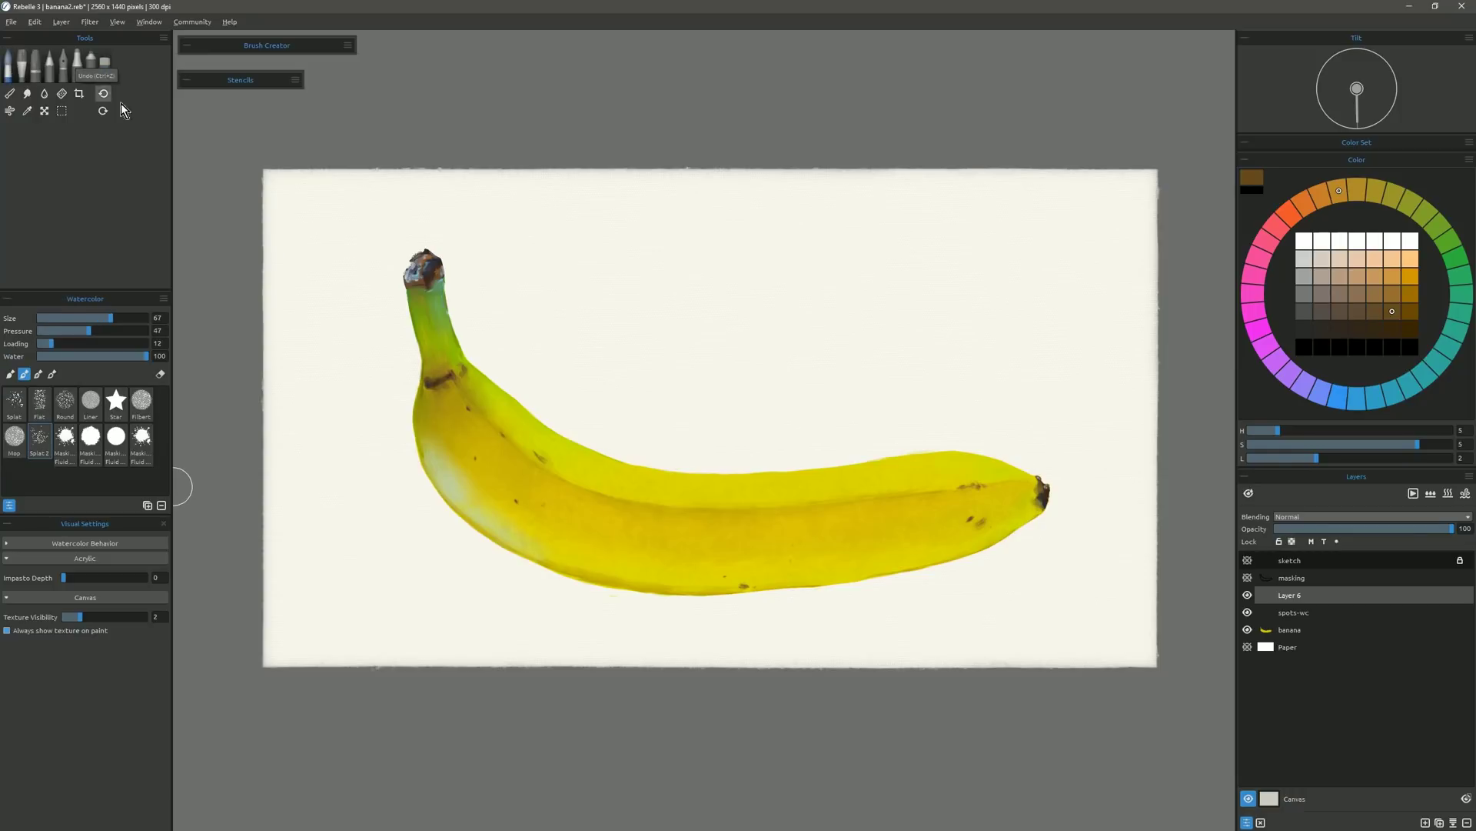
{"action": "left_click", "coordinate": [1392, 330]}
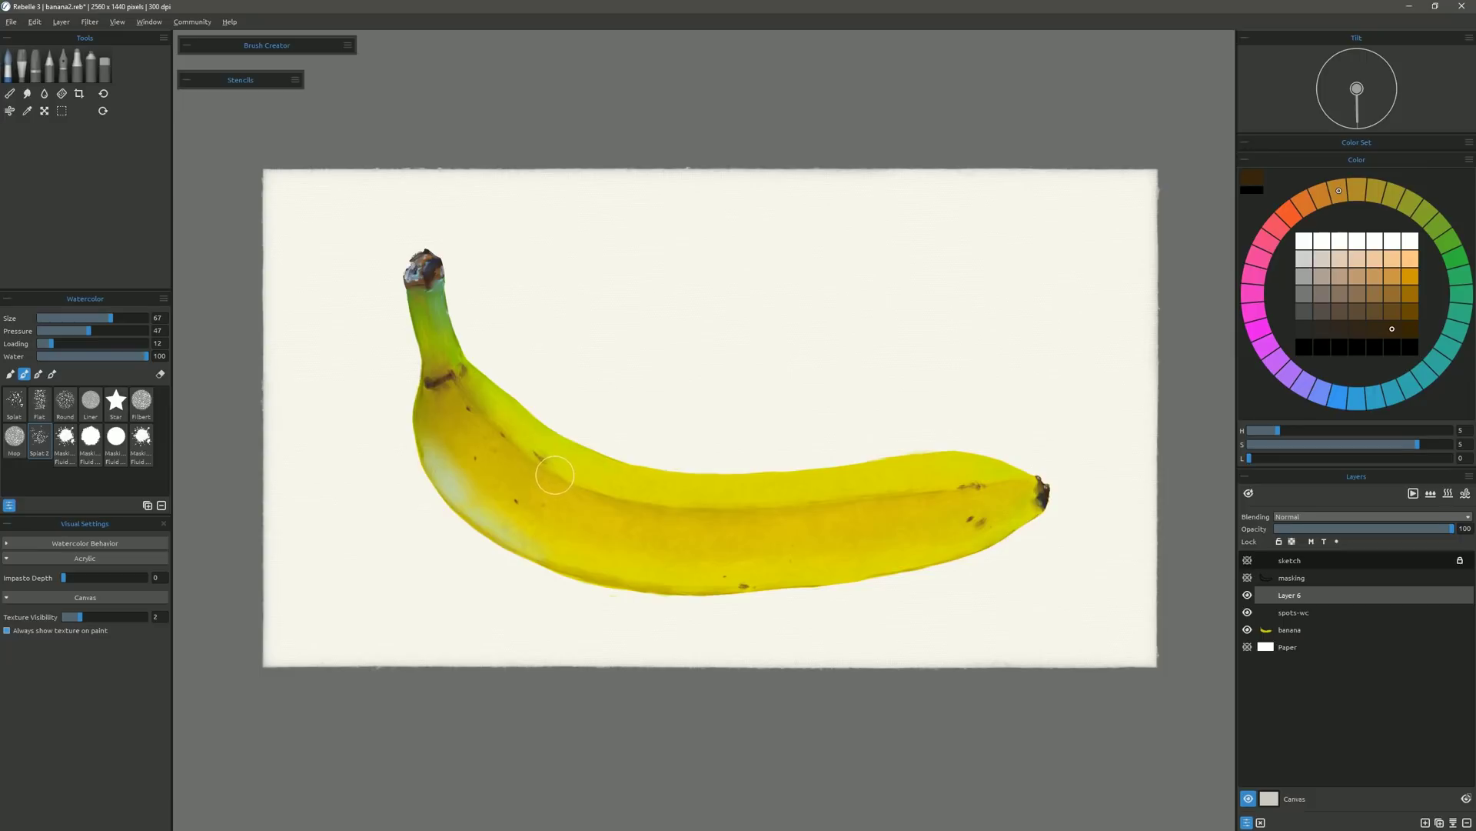
{"action": "left_click", "coordinate": [1314, 516]}
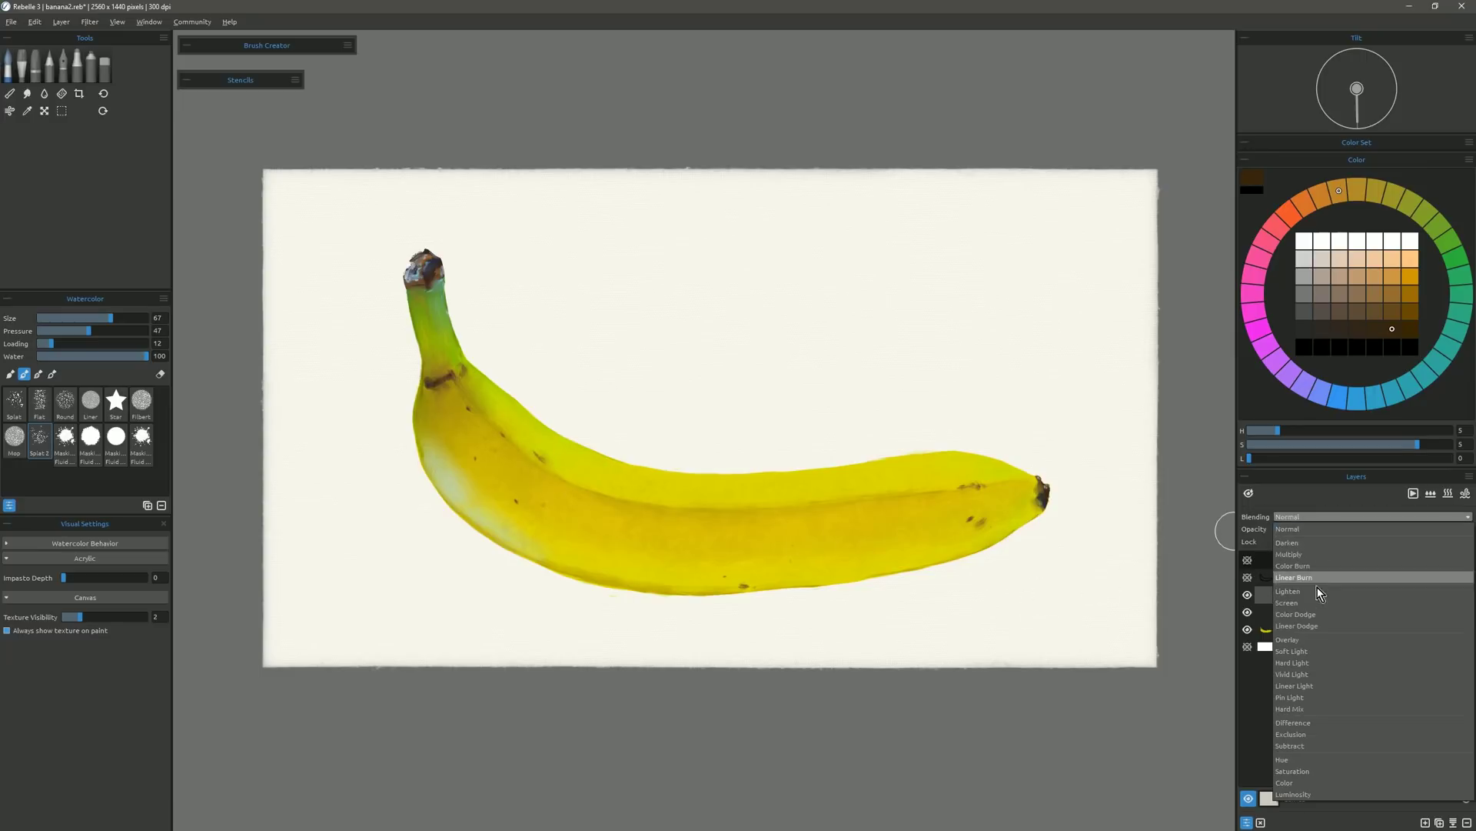
{"action": "left_click", "coordinate": [1311, 559]}
Splatter dark spots on the banana's body with brush pressure 100 and loading 59.
{"action": "left_click_drag", "start_coordinate": [154, 341], "coordinate": [175, 352]}
{"action": "left_click", "coordinate": [101, 344]}
{"action": "left_click", "coordinate": [488, 455]}
{"action": "key", "text": "ctrl+z"}
{"action": "left_click", "coordinate": [482, 425]}
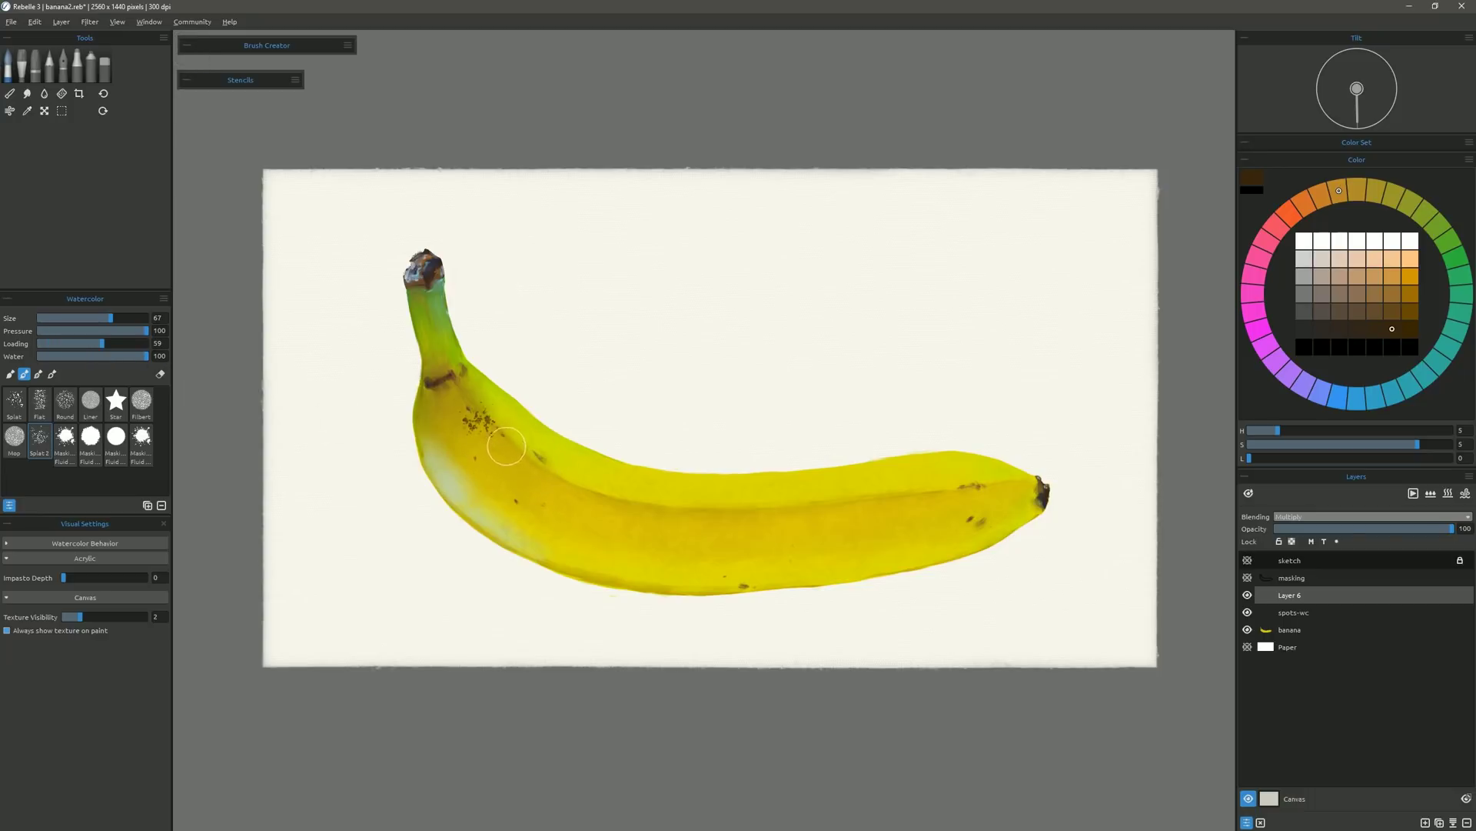
{"action": "left_click_drag", "start_coordinate": [423, 454], "coordinate": [378, 493]}
Turn the masking layer into a mask and make the dark spots layer below follow it.
{"action": "left_click", "coordinate": [1311, 577]}
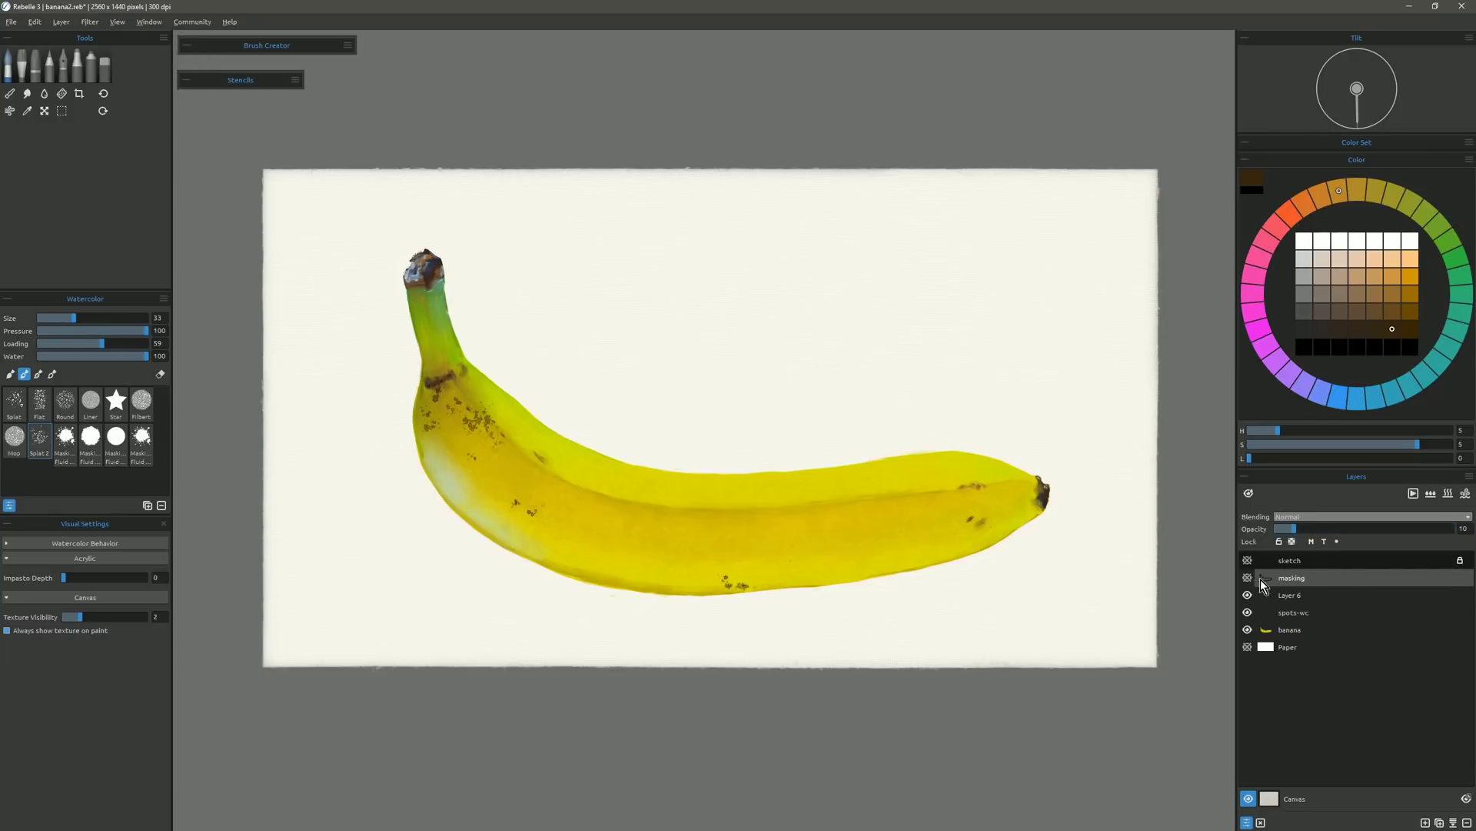
{"action": "left_click", "coordinate": [1310, 541]}
{"action": "left_click", "coordinate": [1374, 597]}
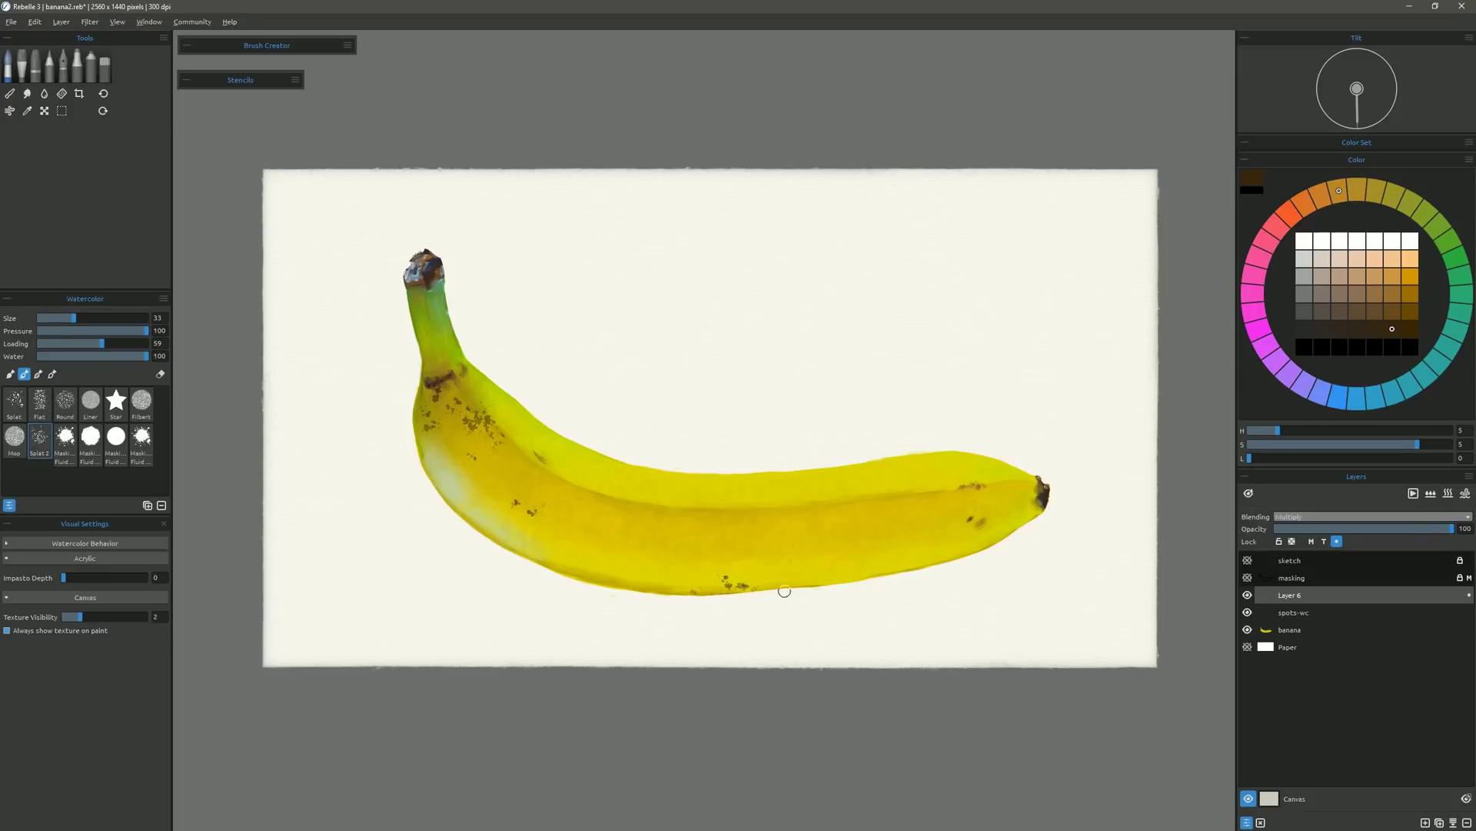
Splatter spots on the stem tip, collar and body, using brown with saturation 6 and lightness 2 on a new Multiply layer.
{"action": "left_click_drag", "start_coordinate": [415, 266], "coordinate": [435, 274]}
{"action": "left_click", "coordinate": [1410, 312]}
{"action": "left_click", "coordinate": [448, 369]}
{"action": "left_click", "coordinate": [549, 461]}
{"action": "left_click", "coordinate": [852, 517]}
Reduce the splatter brush size to 14 and scatter finer brown spots along the ridge and around the collar.
{"action": "left_click_drag", "start_coordinate": [73, 317], "coordinate": [53, 317]}
{"action": "left_click", "coordinate": [924, 508]}
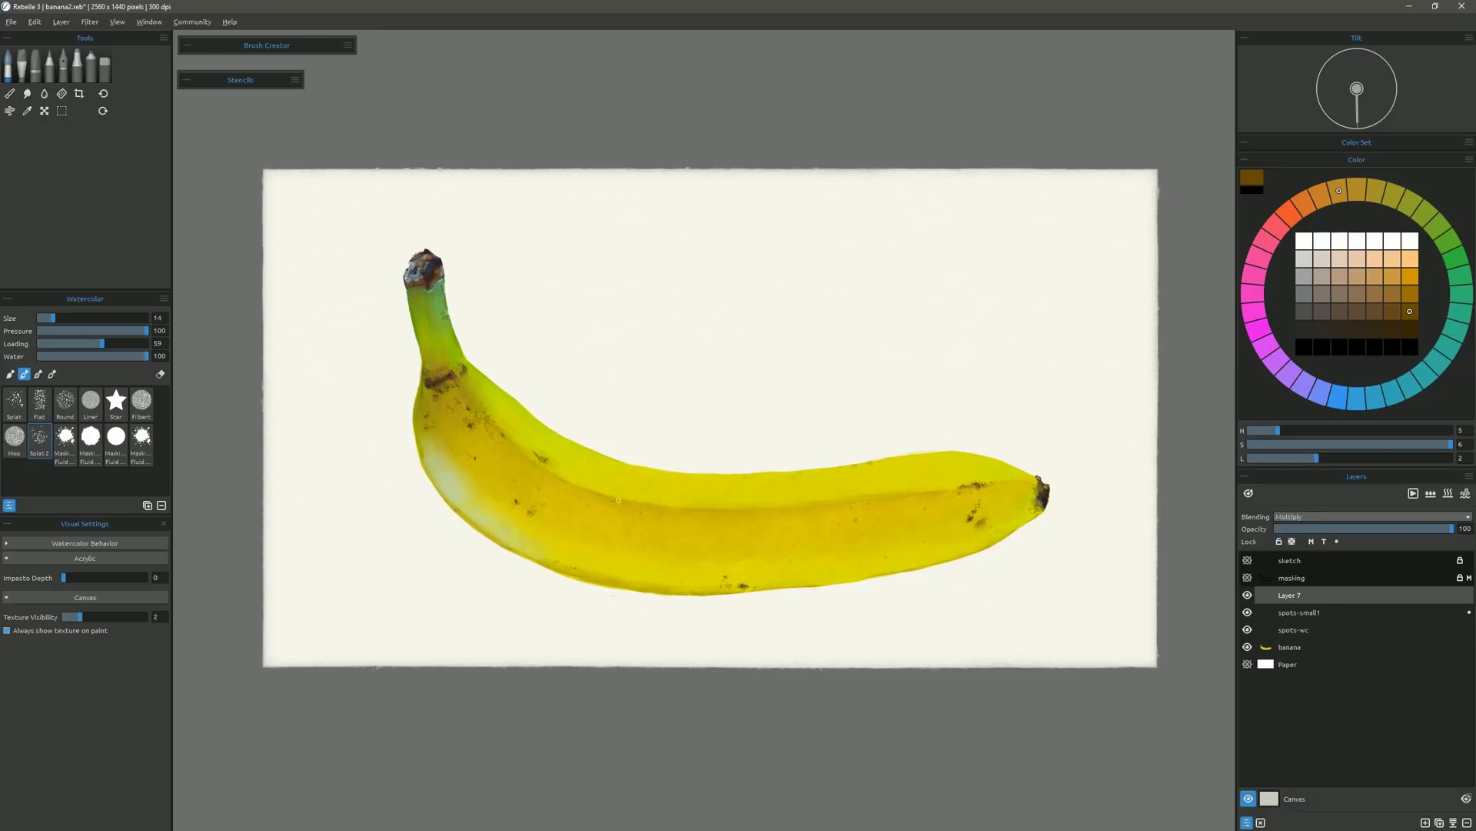
{"action": "left_click", "coordinate": [618, 501]}
{"action": "left_click_drag", "start_coordinate": [463, 386], "coordinate": [487, 422]}
{"action": "left_click", "coordinate": [440, 375]}
Paint a light yellow-green highlight (hue 9, saturation 5, lightness 5) along the ridge on the masked banana layer with the Round acrylic brush.
{"action": "left_click", "coordinate": [1304, 650]}
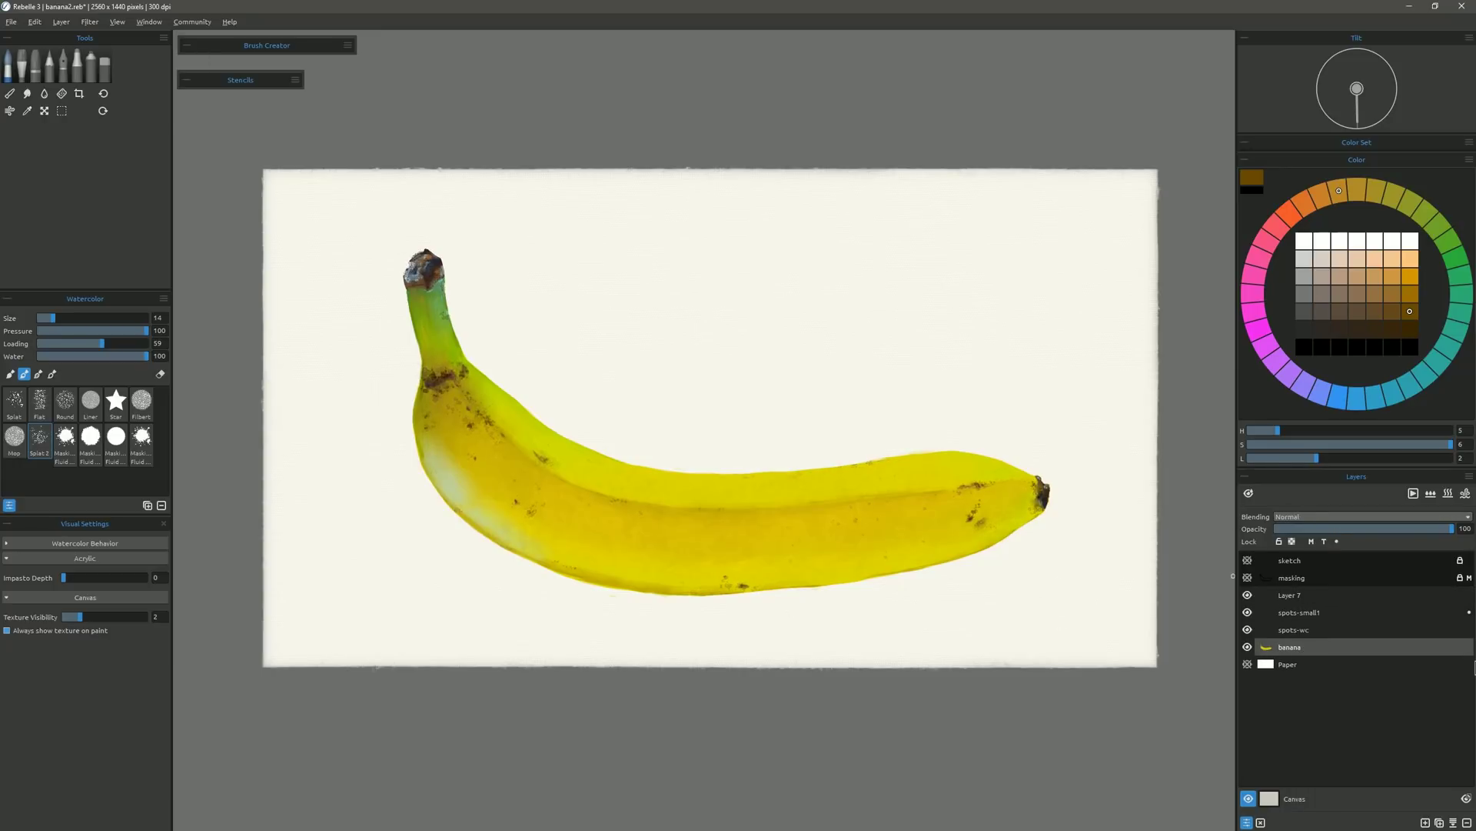
{"action": "left_click", "coordinate": [1424, 214]}
{"action": "left_click", "coordinate": [1410, 258]}
{"action": "left_click", "coordinate": [1337, 541]}
{"action": "left_click", "coordinate": [22, 68]}
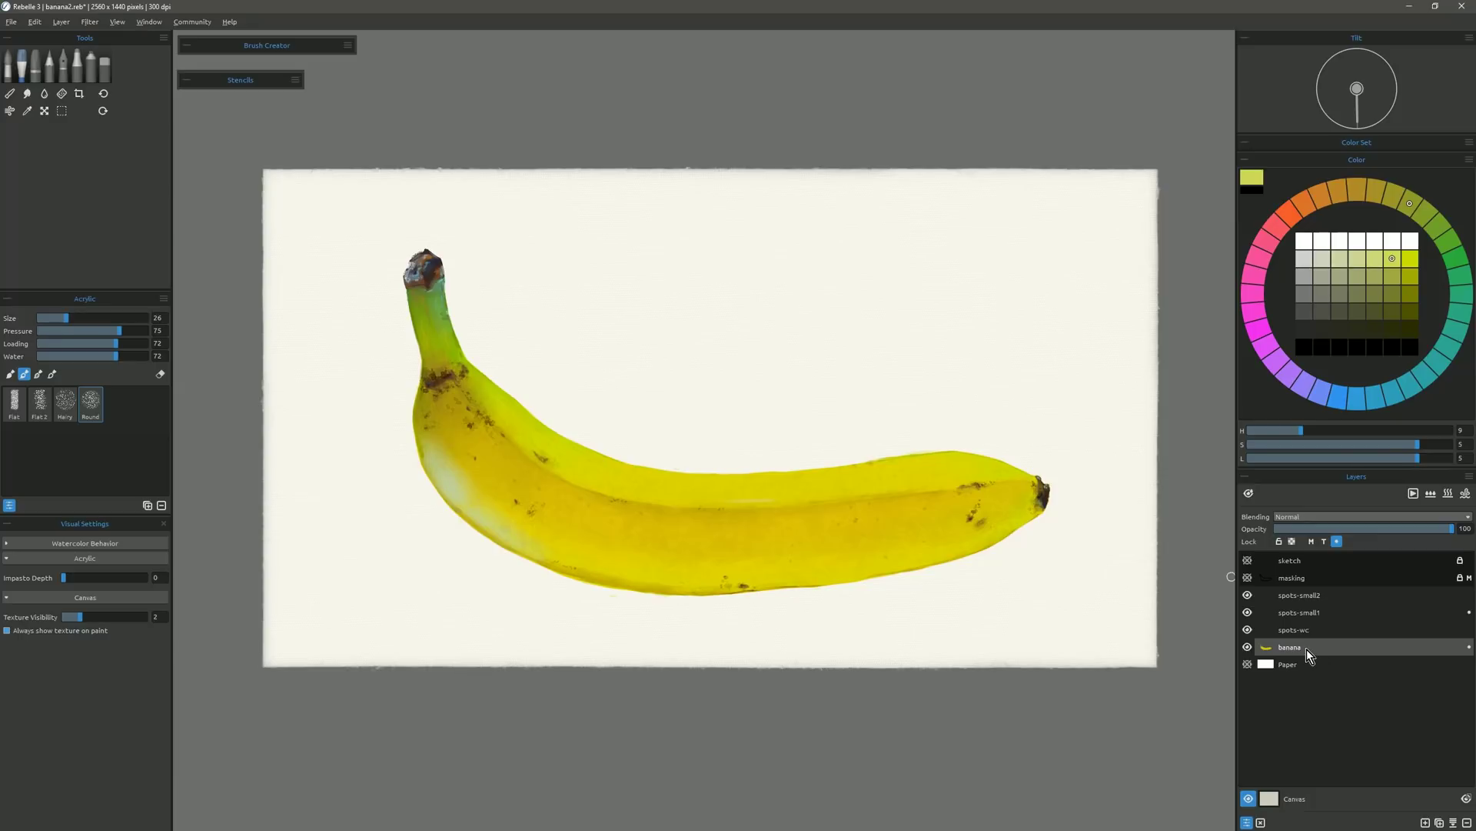
Turn off the layer masking and create a stencil from the banana layer's alpha.
{"action": "left_click", "coordinate": [1471, 582]}
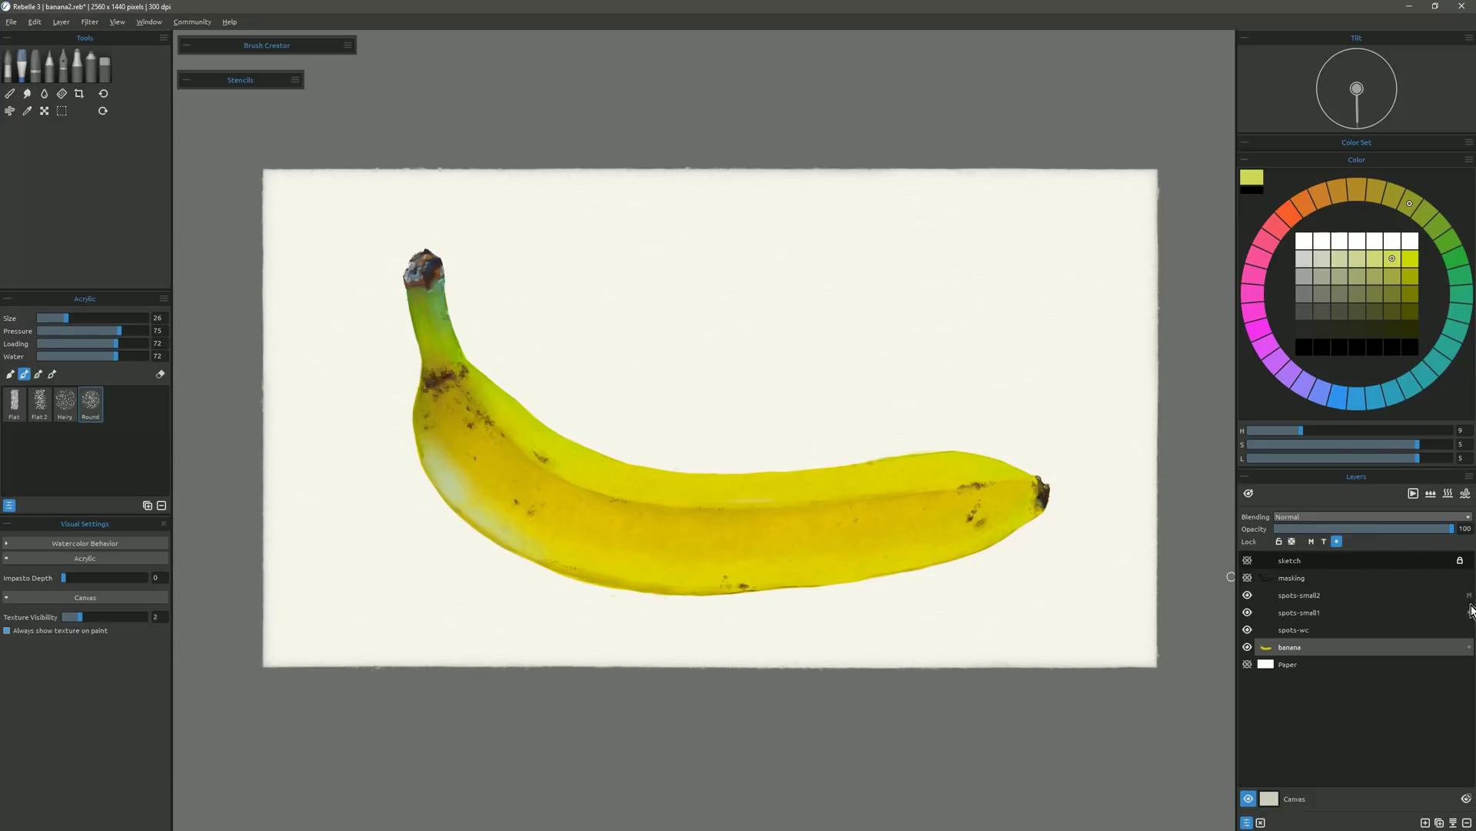
{"action": "left_click", "coordinate": [1472, 650]}
{"action": "left_click", "coordinate": [296, 80]}
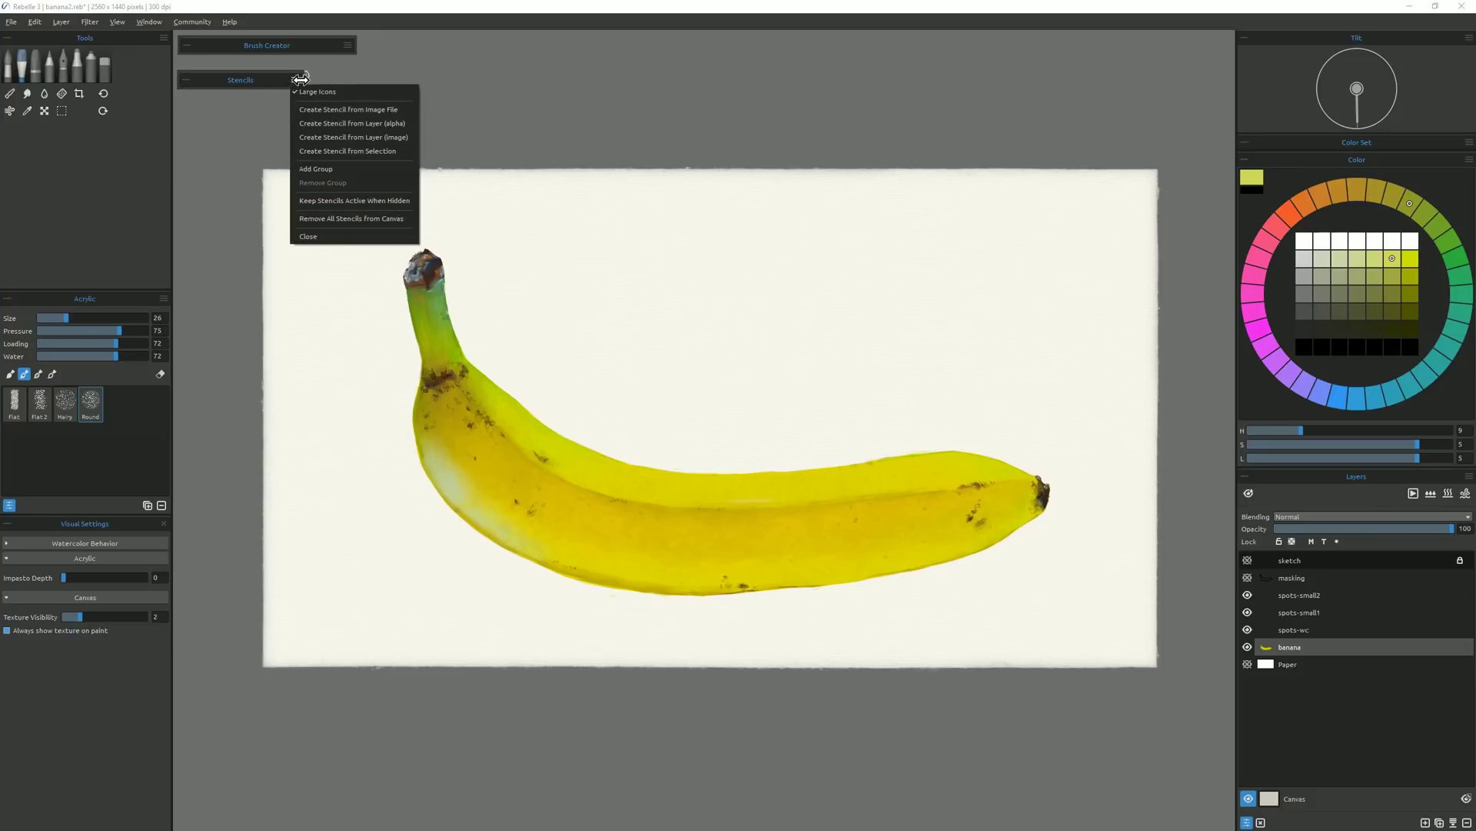
{"action": "left_click", "coordinate": [393, 123]}
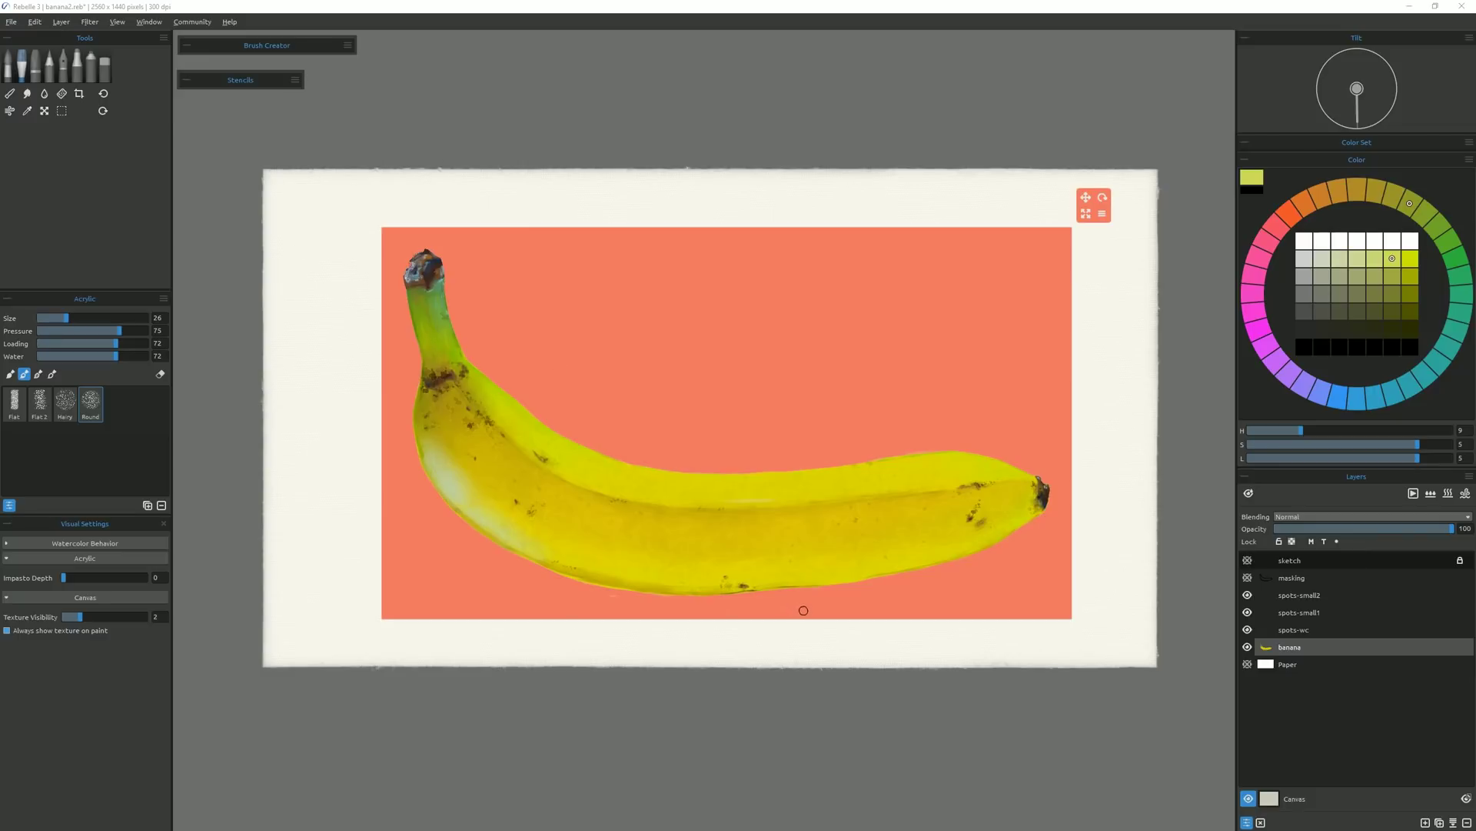
Hide the banana stencil and keep stencils active when hidden.
{"action": "left_click", "coordinate": [214, 77]}
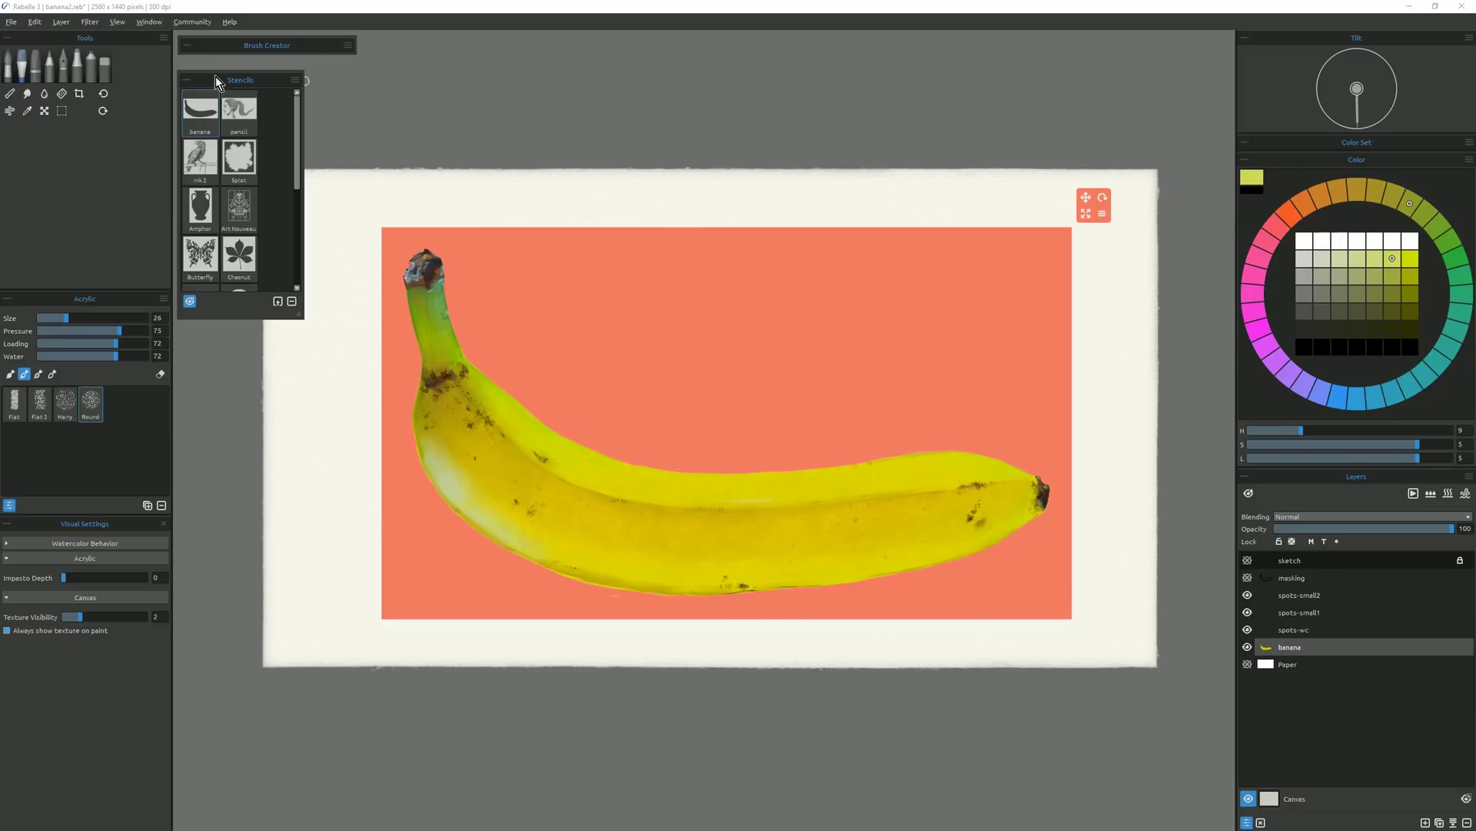
{"action": "left_click", "coordinate": [190, 301]}
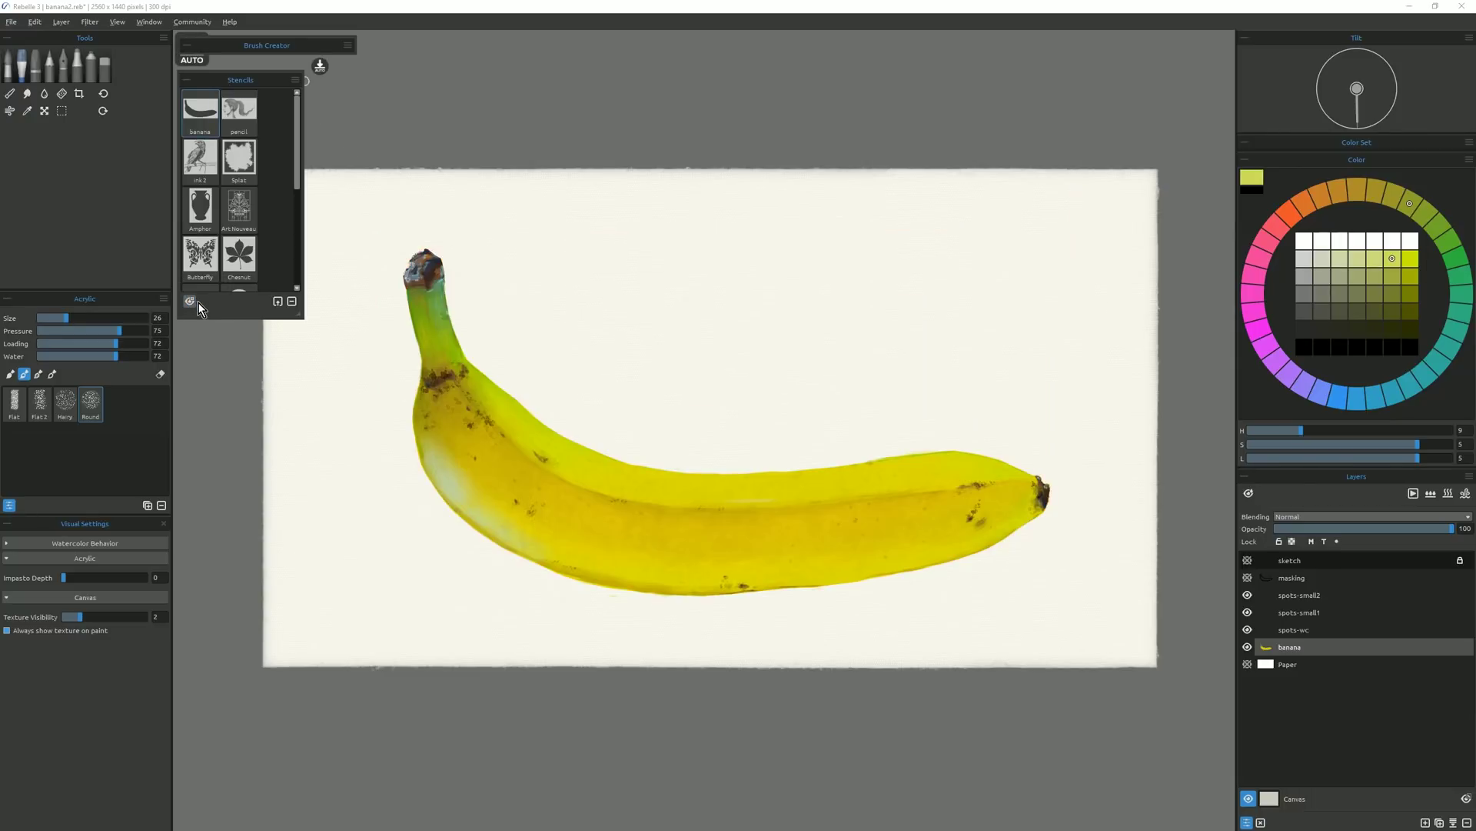
{"action": "left_click", "coordinate": [296, 80]}
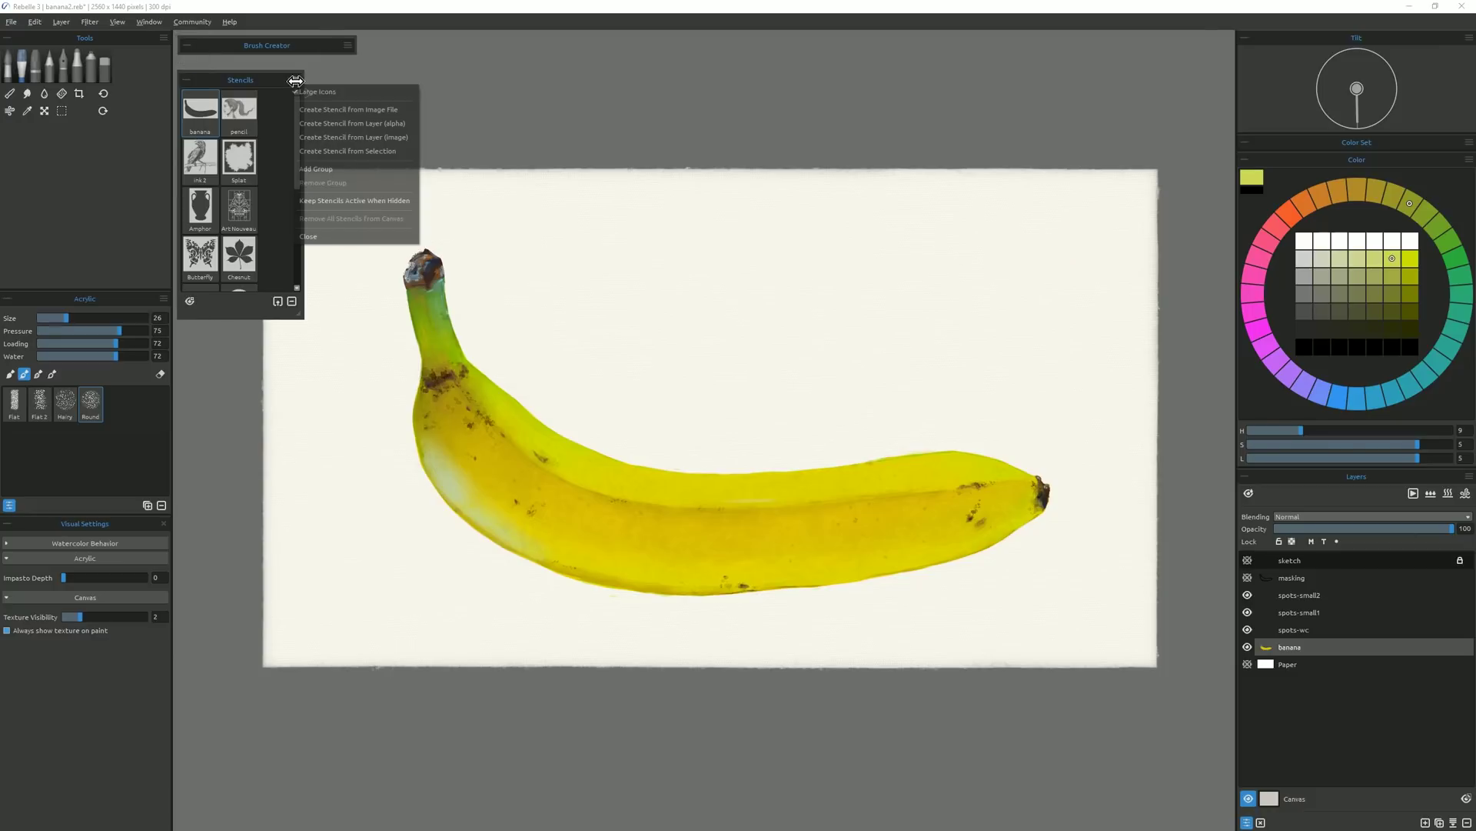
{"action": "left_click", "coordinate": [351, 203]}
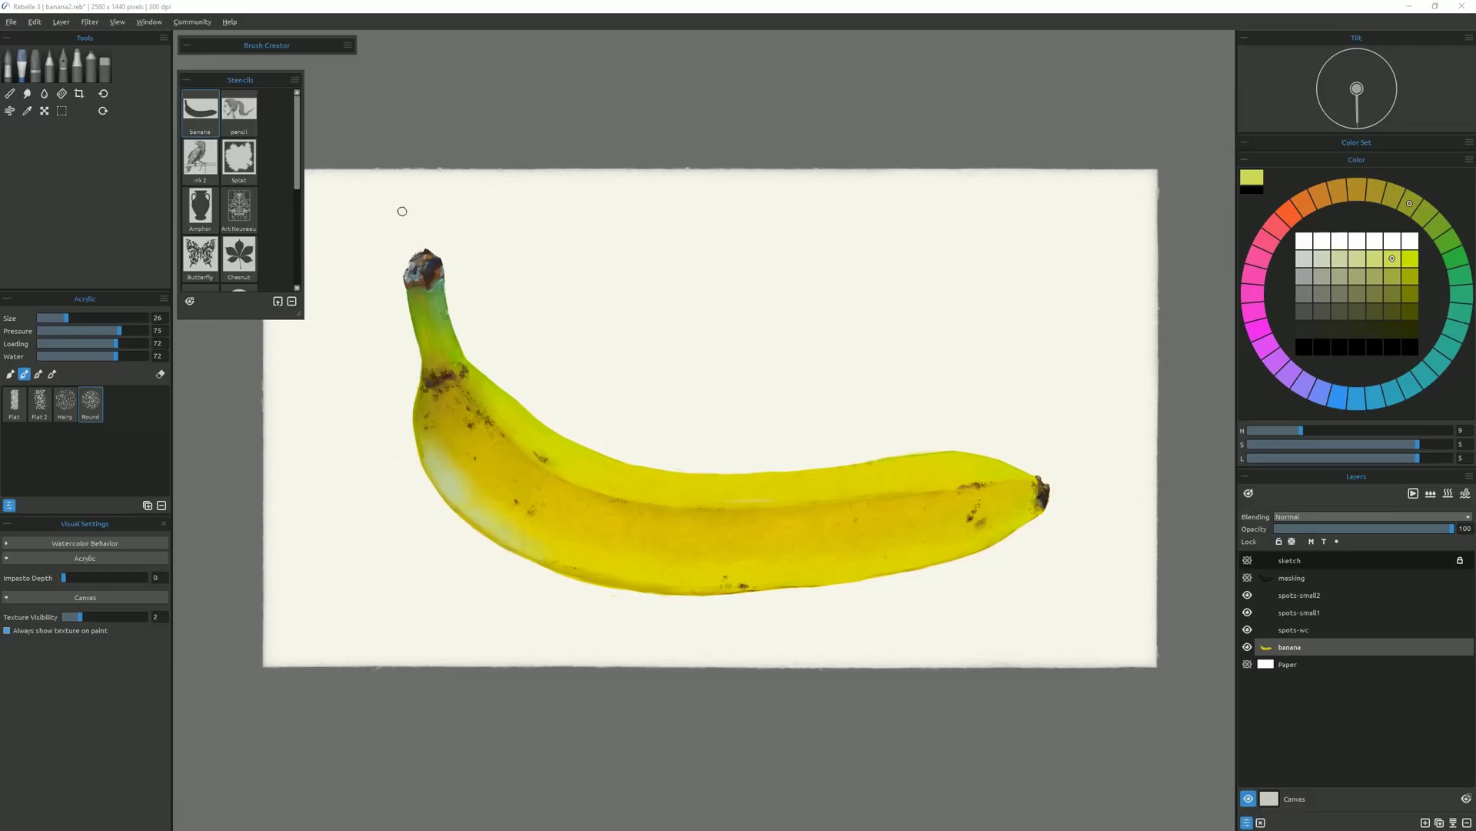
{"action": "left_click", "coordinate": [186, 80]}
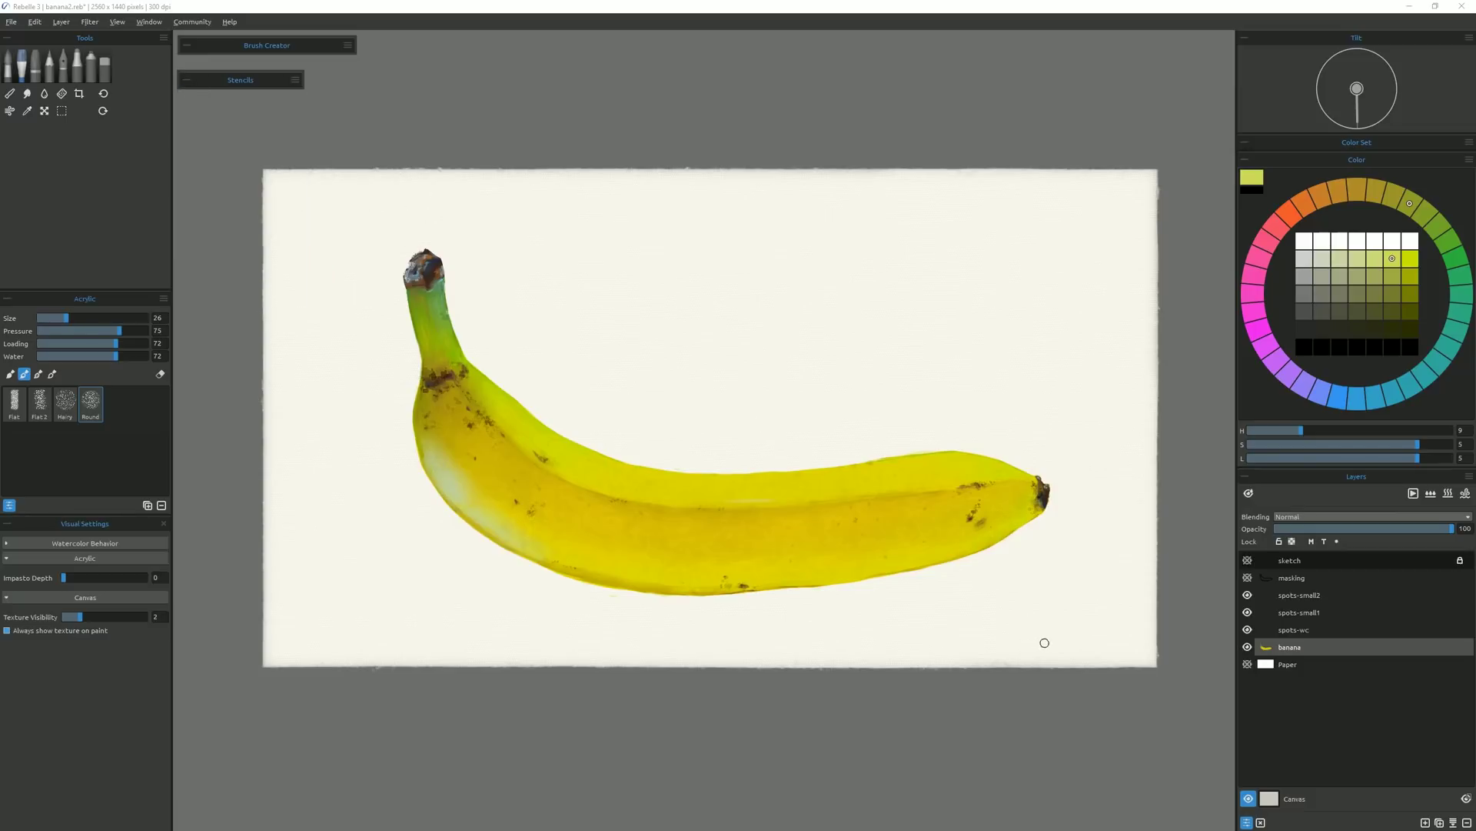
Add a layer above the banana layer and paint darker yellow shade (lightness 4) below the stem at brush size 57.
{"action": "left_click", "coordinate": [1425, 822]}
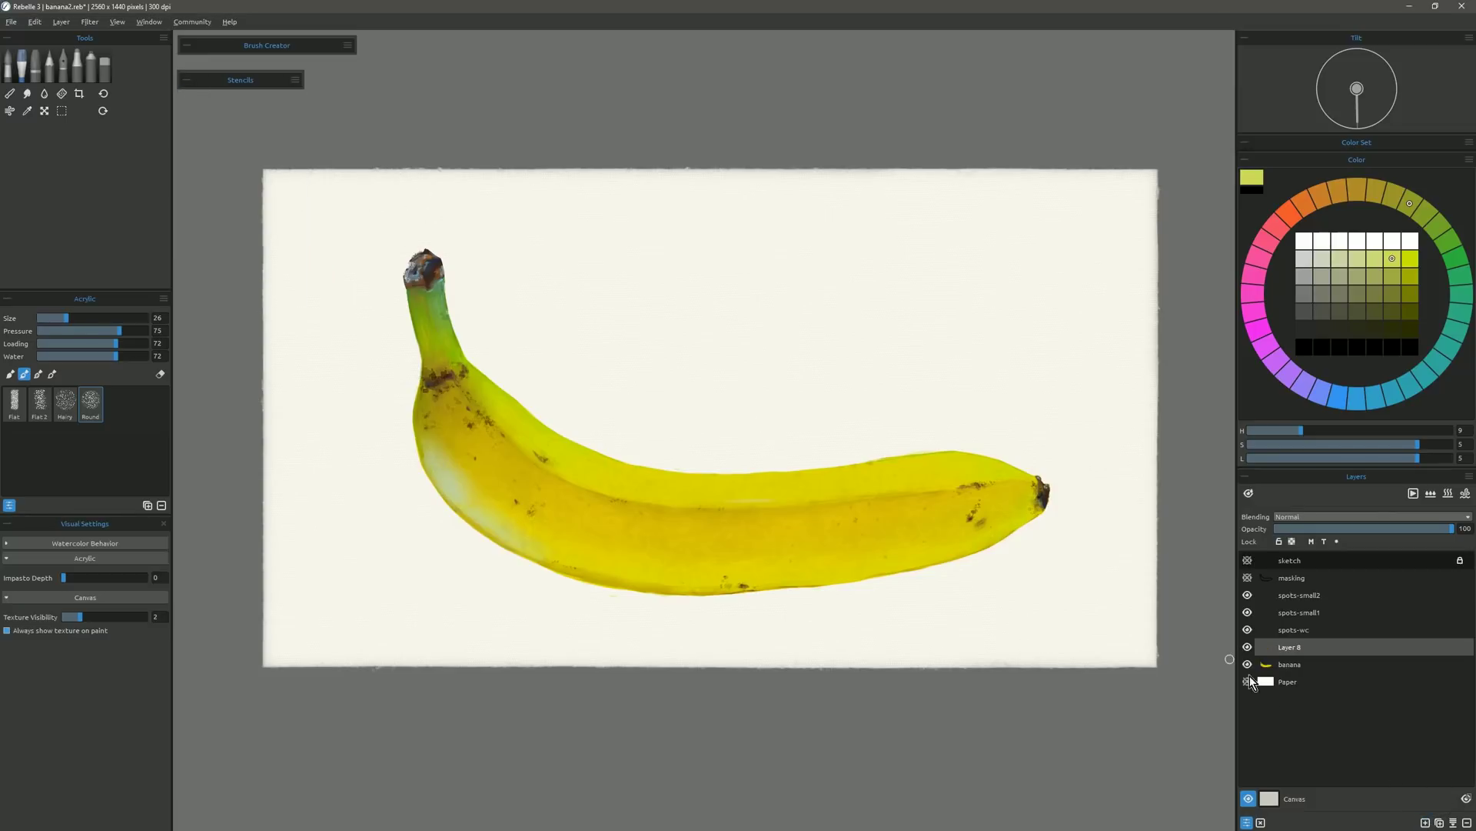
{"action": "left_click", "coordinate": [761, 491], "text": "alt"}
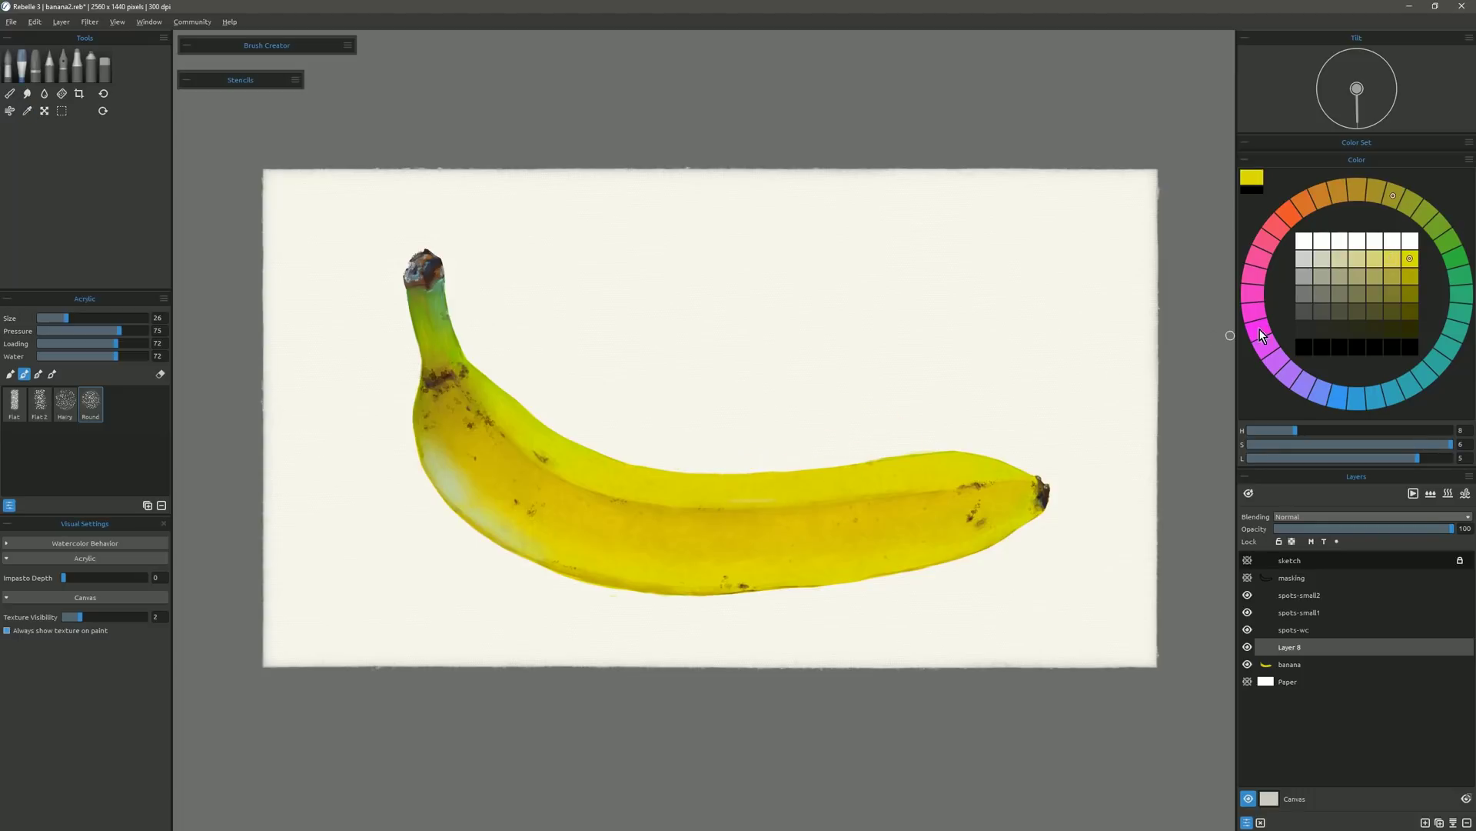
{"action": "left_click", "coordinate": [1415, 276]}
{"action": "left_click_drag", "start_coordinate": [538, 360], "coordinate": [649, 380]}
{"action": "mouse_move", "coordinate": [500, 386]}
{"action": "left_mouse_down"}
{"action": "mouse_move", "coordinate": [477, 384]}
{"action": "mouse_move", "coordinate": [532, 440]}
{"action": "left_mouse_up"}
Set the shade layer to Multiply at opacity 27 and extend the shading along the banana's upper edge and body.
{"action": "left_click", "coordinate": [1316, 516]}
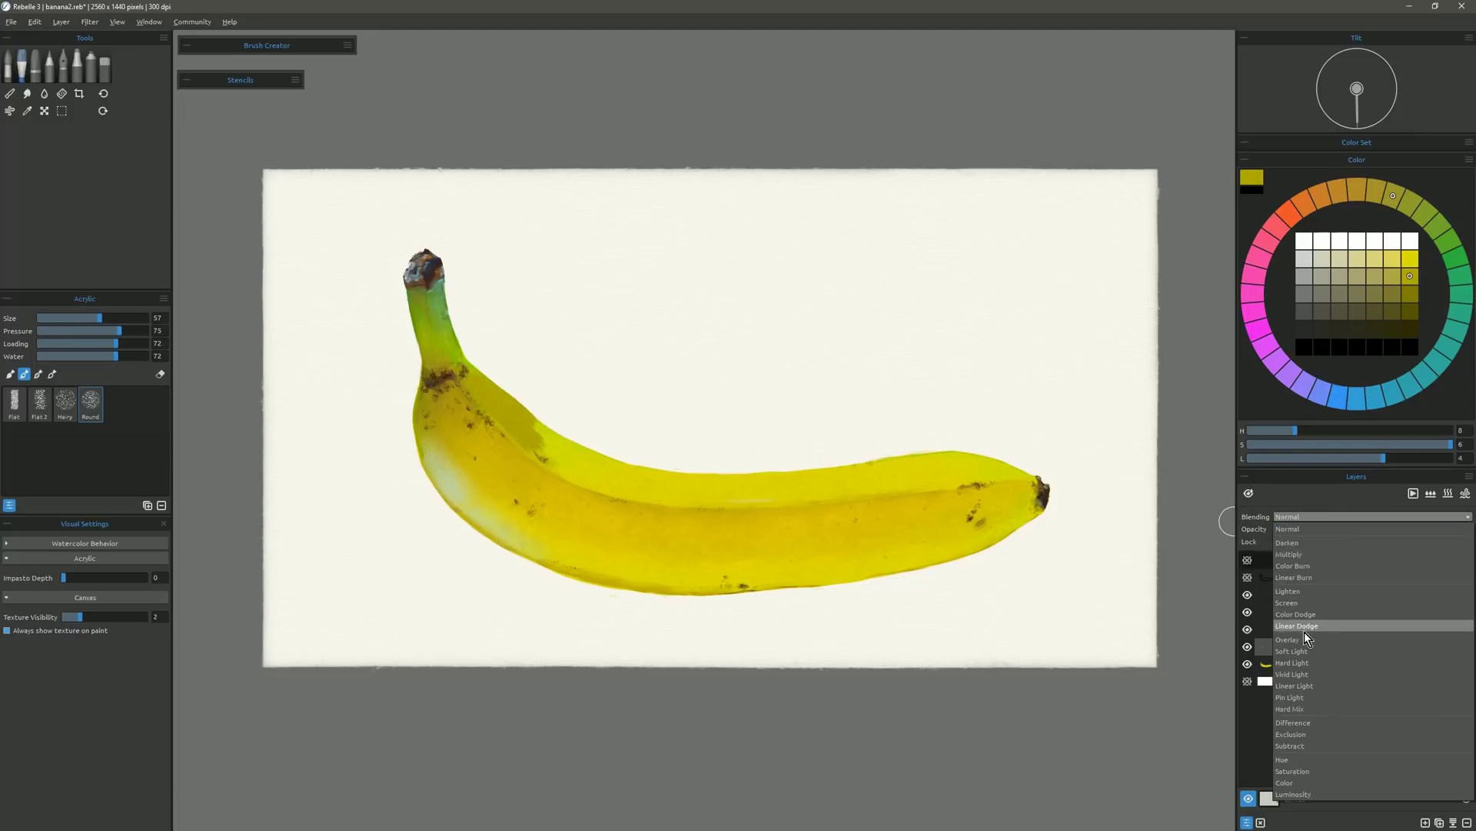
{"action": "left_click", "coordinate": [1313, 557]}
{"action": "left_click_drag", "start_coordinate": [1307, 528], "coordinate": [1326, 536]}
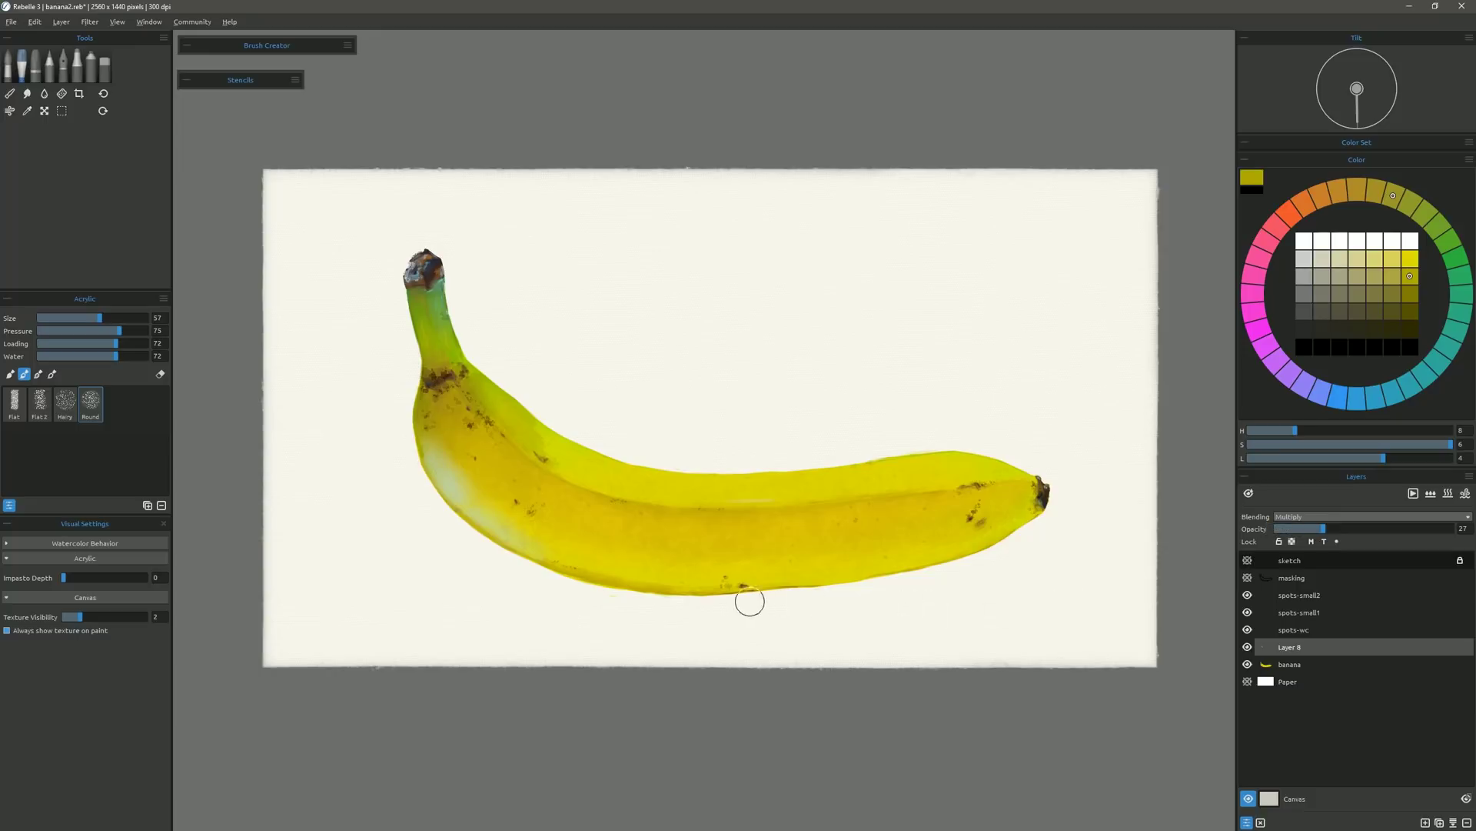
{"action": "mouse_move", "coordinate": [557, 453]}
{"action": "left_mouse_down"}
{"action": "mouse_move", "coordinate": [660, 466]}
{"action": "mouse_move", "coordinate": [573, 474]}
{"action": "mouse_move", "coordinate": [638, 483]}
{"action": "mouse_move", "coordinate": [646, 467]}
{"action": "mouse_move", "coordinate": [688, 491]}
{"action": "mouse_move", "coordinate": [562, 443]}
{"action": "mouse_move", "coordinate": [502, 443]}
{"action": "mouse_move", "coordinate": [456, 394]}
{"action": "mouse_move", "coordinate": [432, 412]}
{"action": "mouse_move", "coordinate": [424, 306]}
{"action": "mouse_move", "coordinate": [433, 463]}
{"action": "mouse_move", "coordinate": [456, 427]}
{"action": "mouse_move", "coordinate": [531, 495]}
{"action": "mouse_move", "coordinate": [548, 491]}
{"action": "mouse_move", "coordinate": [534, 532]}
{"action": "mouse_move", "coordinate": [514, 512]}
{"action": "mouse_move", "coordinate": [491, 536]}
{"action": "mouse_move", "coordinate": [562, 512]}
{"action": "mouse_move", "coordinate": [682, 526]}
{"action": "mouse_move", "coordinate": [626, 519]}
{"action": "mouse_move", "coordinate": [610, 533]}
{"action": "mouse_move", "coordinate": [685, 593]}
{"action": "mouse_move", "coordinate": [670, 541]}
{"action": "mouse_move", "coordinate": [720, 532]}
{"action": "mouse_move", "coordinate": [673, 517]}
{"action": "mouse_move", "coordinate": [867, 524]}
{"action": "mouse_move", "coordinate": [859, 556]}
{"action": "mouse_move", "coordinate": [944, 556]}
{"action": "mouse_move", "coordinate": [1009, 521]}
{"action": "mouse_move", "coordinate": [867, 516]}
{"action": "mouse_move", "coordinate": [892, 510]}
{"action": "mouse_move", "coordinate": [1011, 490]}
{"action": "mouse_move", "coordinate": [1032, 525]}
{"action": "mouse_move", "coordinate": [924, 519]}
{"action": "mouse_move", "coordinate": [740, 560]}
{"action": "mouse_move", "coordinate": [988, 481]}
{"action": "mouse_move", "coordinate": [946, 444]}
{"action": "mouse_move", "coordinate": [981, 474]}
{"action": "mouse_move", "coordinate": [784, 464]}
{"action": "left_mouse_up"}
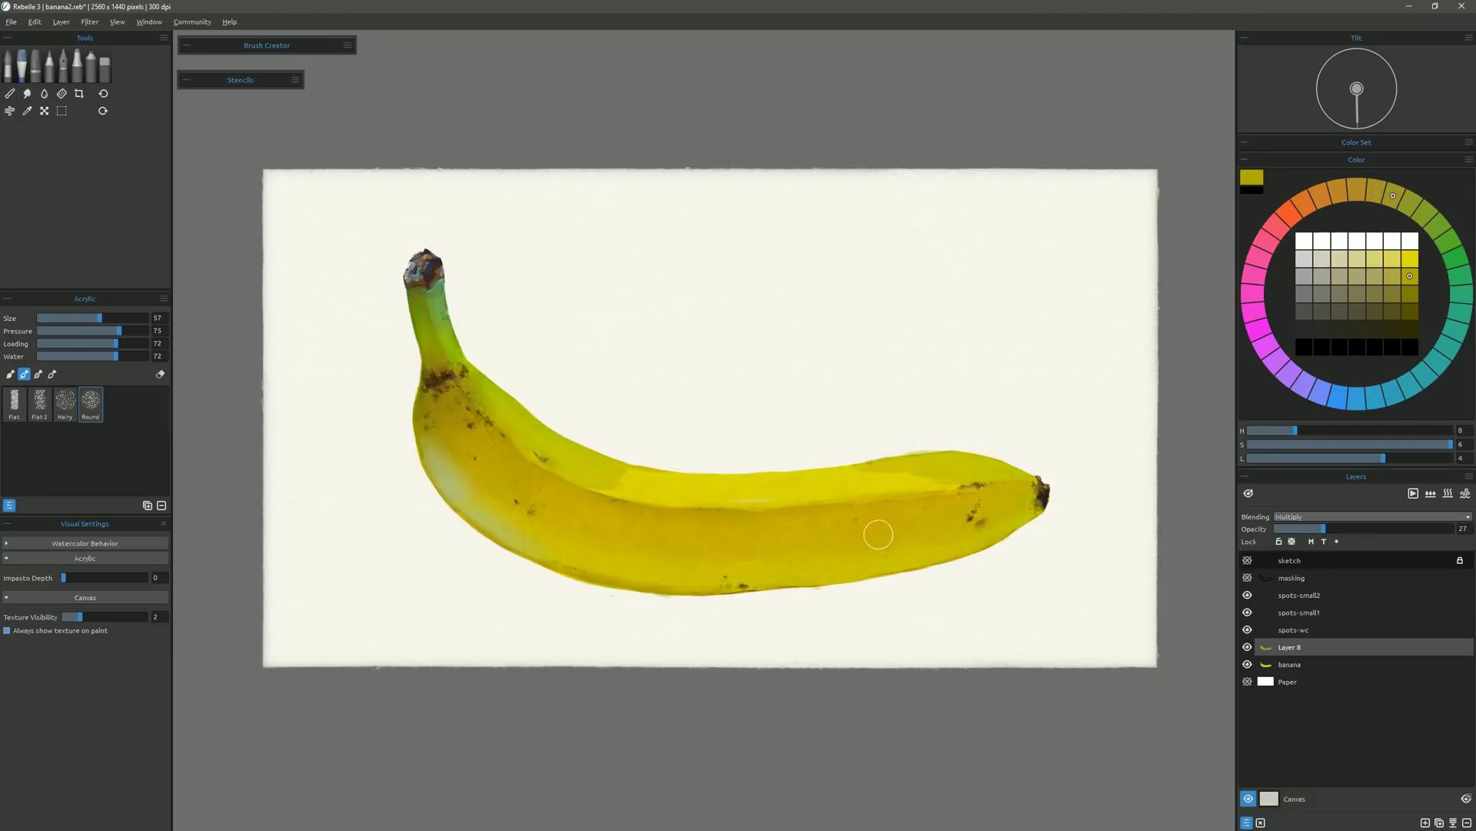
{"action": "left_click_drag", "start_coordinate": [900, 460], "coordinate": [711, 465]}
Soften the shading on the banana's upper side with the size 61 soft eraser and fine-tune the layer's opacity.
{"action": "left_click", "coordinate": [113, 73]}
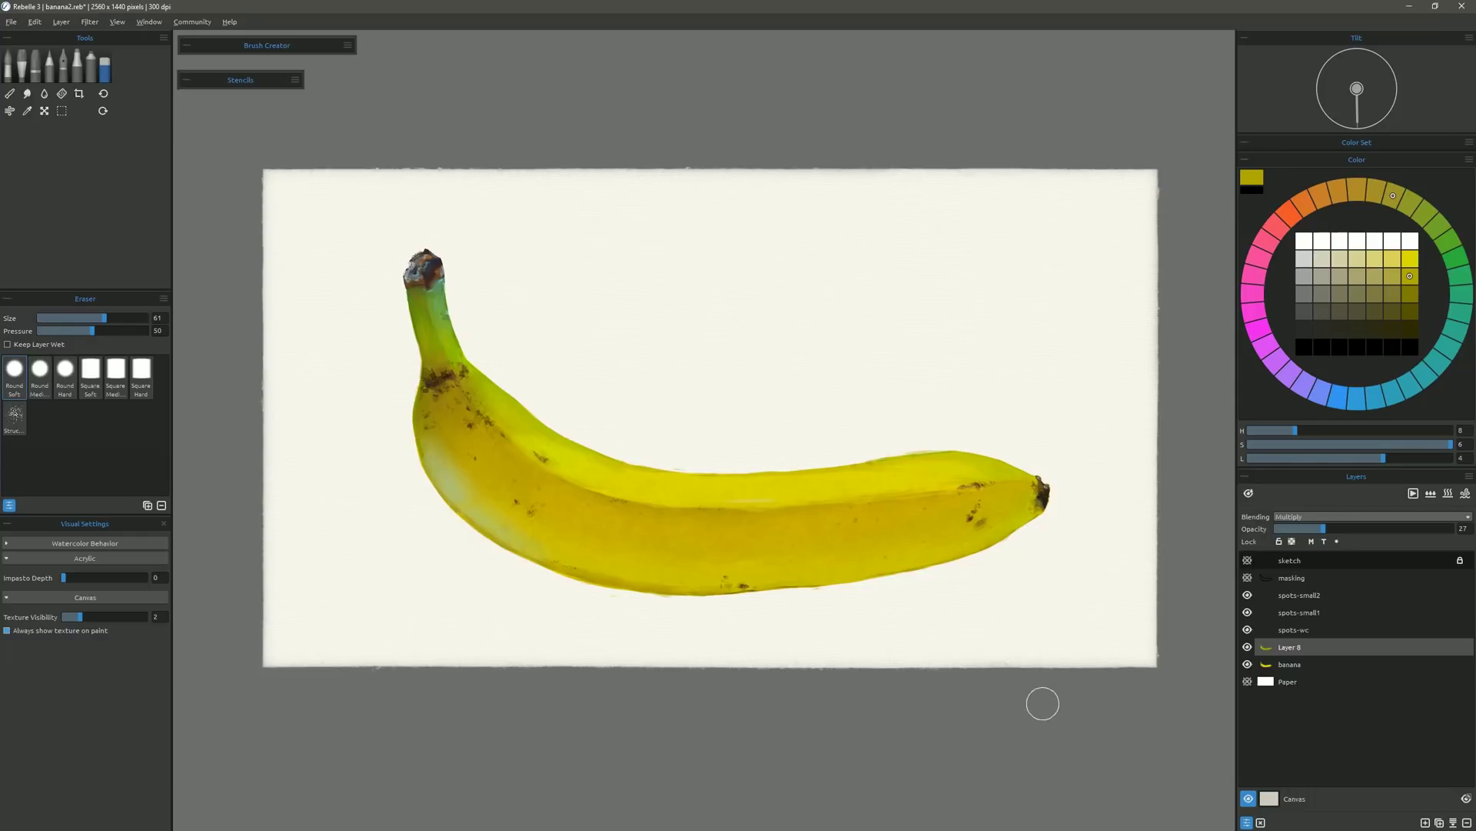
{"action": "left_click_drag", "start_coordinate": [1317, 529], "coordinate": [1326, 533]}
{"action": "left_click_drag", "start_coordinate": [1327, 526], "coordinate": [1317, 528]}
Add another Multiply layer and glaze the banana from stem to body with yellow acrylic of saturation 6 and lightness 5.
{"action": "left_click", "coordinate": [1427, 823]}
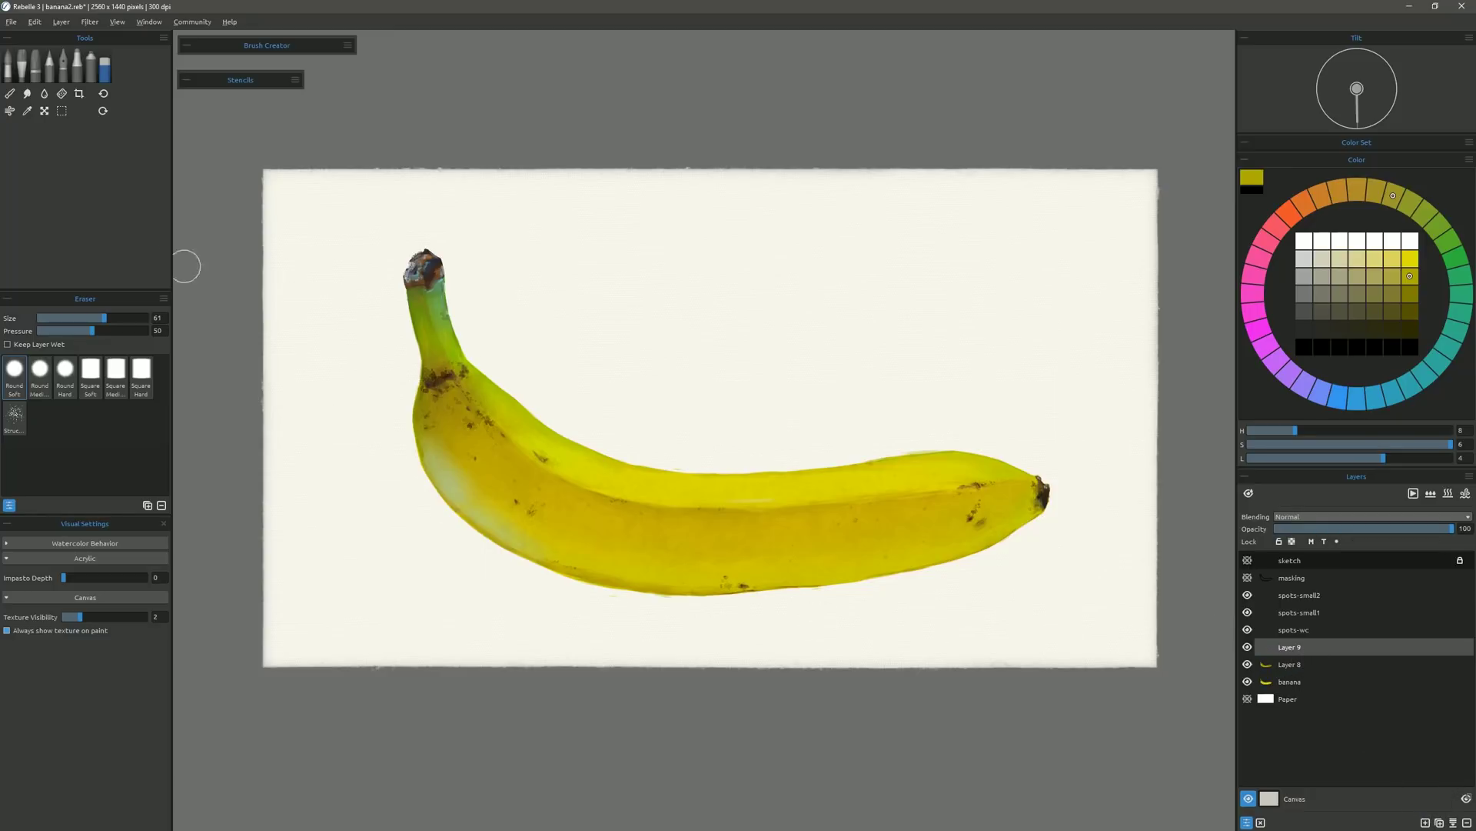
{"action": "key", "text": "a"}
{"action": "left_click", "coordinate": [1303, 518]}
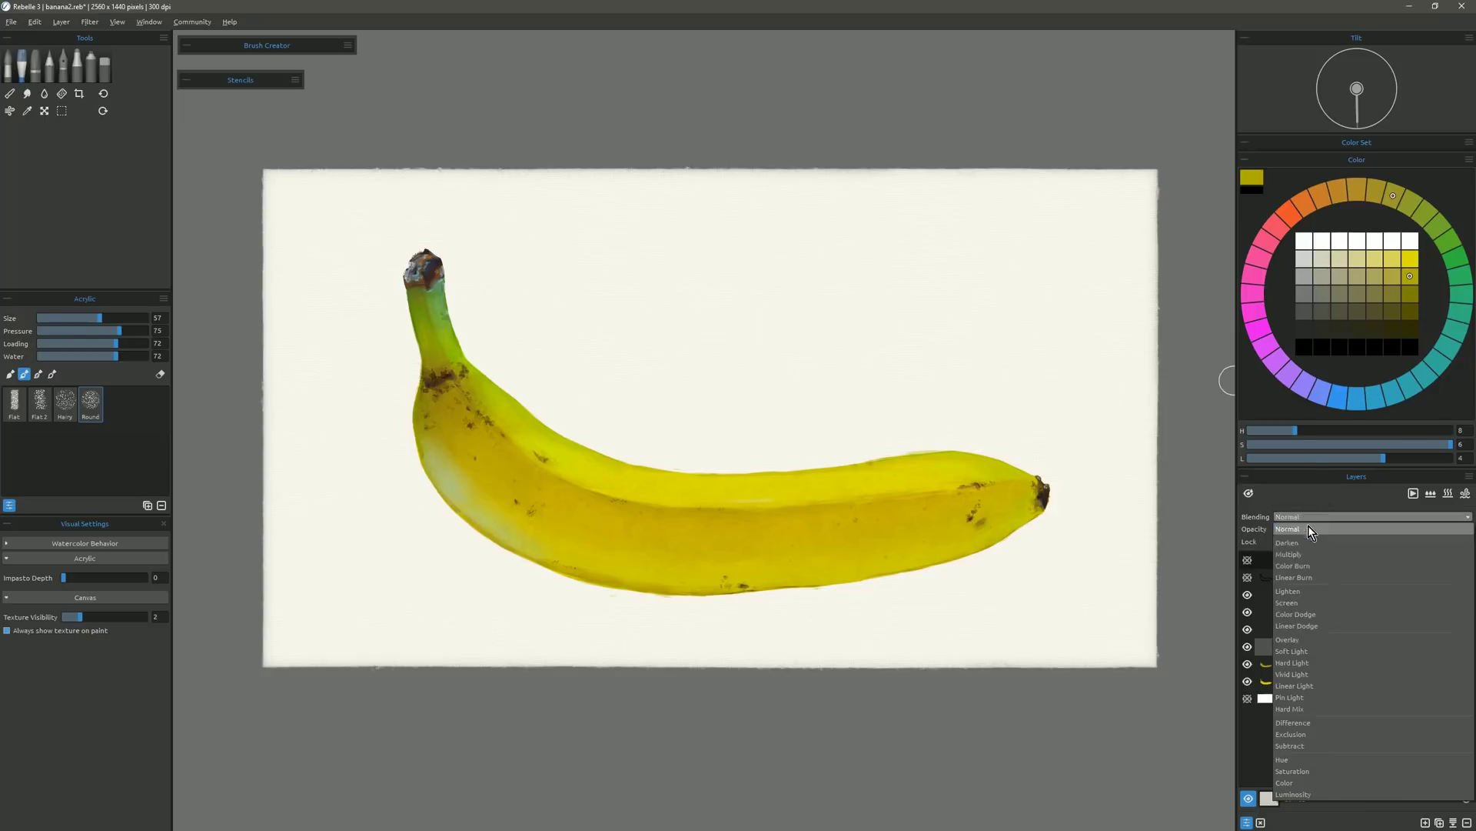
{"action": "left_click", "coordinate": [1316, 555]}
{"action": "mouse_move", "coordinate": [425, 262]}
{"action": "left_mouse_down"}
{"action": "mouse_move", "coordinate": [473, 419]}
{"action": "mouse_move", "coordinate": [638, 531]}
{"action": "mouse_move", "coordinate": [1031, 471]}
{"action": "mouse_move", "coordinate": [965, 546]}
{"action": "mouse_move", "coordinate": [584, 550]}
{"action": "mouse_move", "coordinate": [412, 439]}
{"action": "mouse_move", "coordinate": [419, 400]}
{"action": "left_mouse_up"}
Set Layer 9 to Multiply at opacity 25 and compare the banana with and without this glaze.
{"action": "left_click", "coordinate": [1319, 528]}
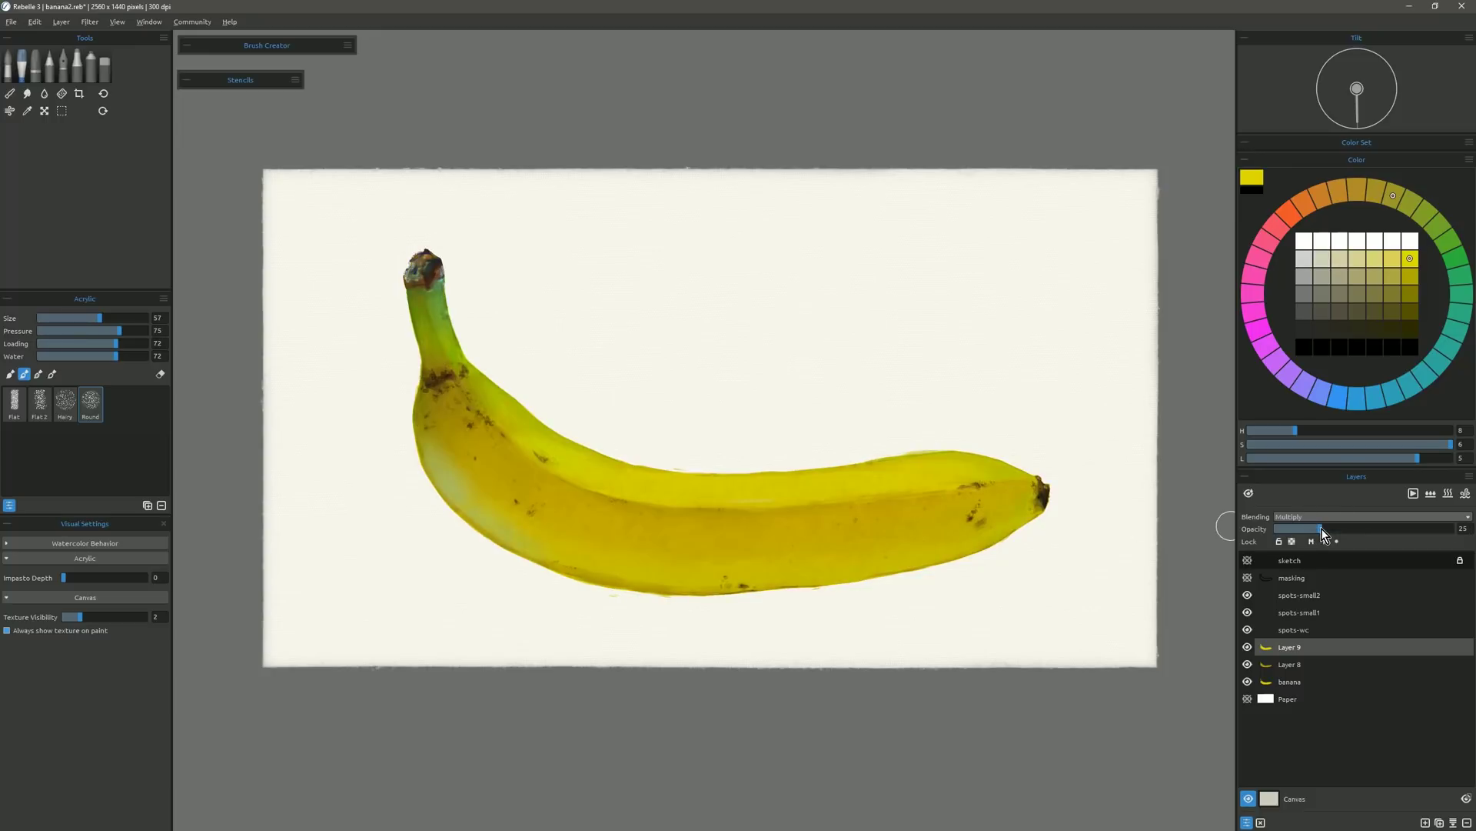
{"action": "left_click", "coordinate": [1248, 647]}
{"action": "left_click", "coordinate": [1247, 648]}
{"action": "left_click", "coordinate": [1247, 647]}
{"action": "left_click", "coordinate": [1247, 648]}
{"action": "key", "text": "e"}
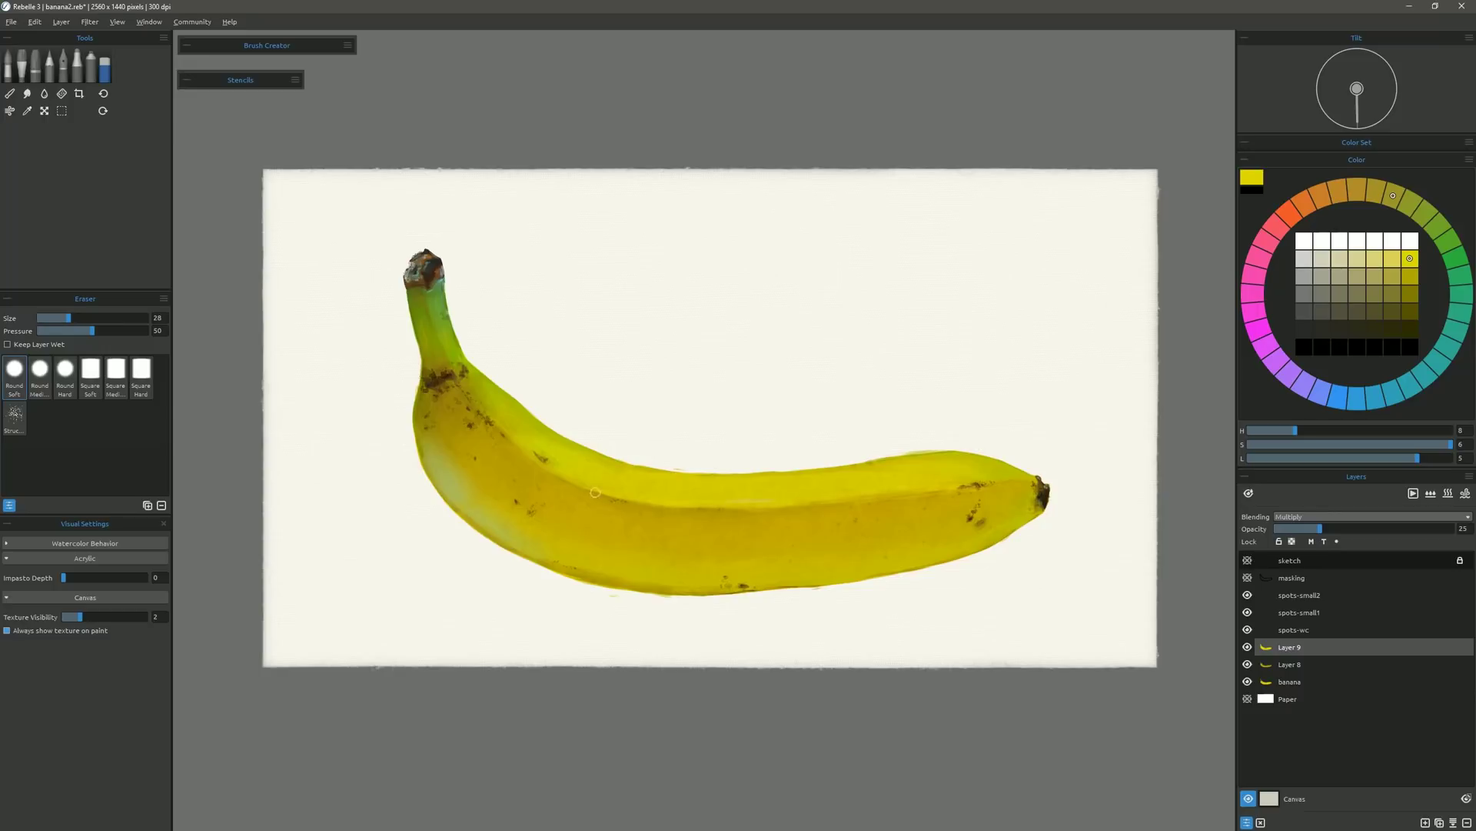
Raise Layer 9's opacity to 31 and readjust the opacity of Layer 8 below it.
{"action": "left_click", "coordinate": [1334, 528]}
{"action": "left_click", "coordinate": [1307, 663]}
{"action": "left_click", "coordinate": [1316, 529]}
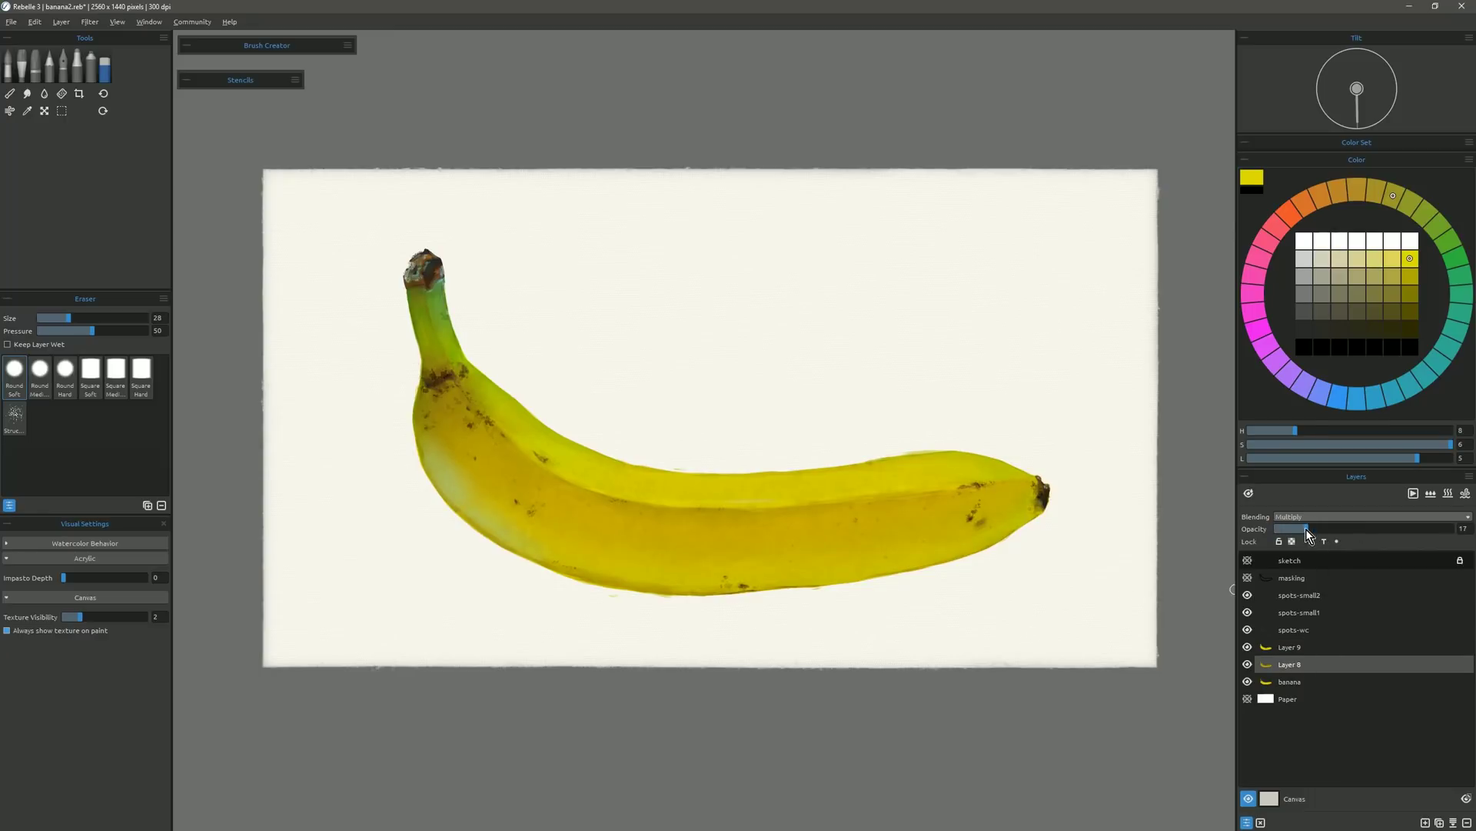
{"action": "left_click", "coordinate": [1313, 529]}
Thin Layer 9's glaze along the banana's lower edge with the Round Soft eraser at size 65.
{"action": "left_click", "coordinate": [1253, 650]}
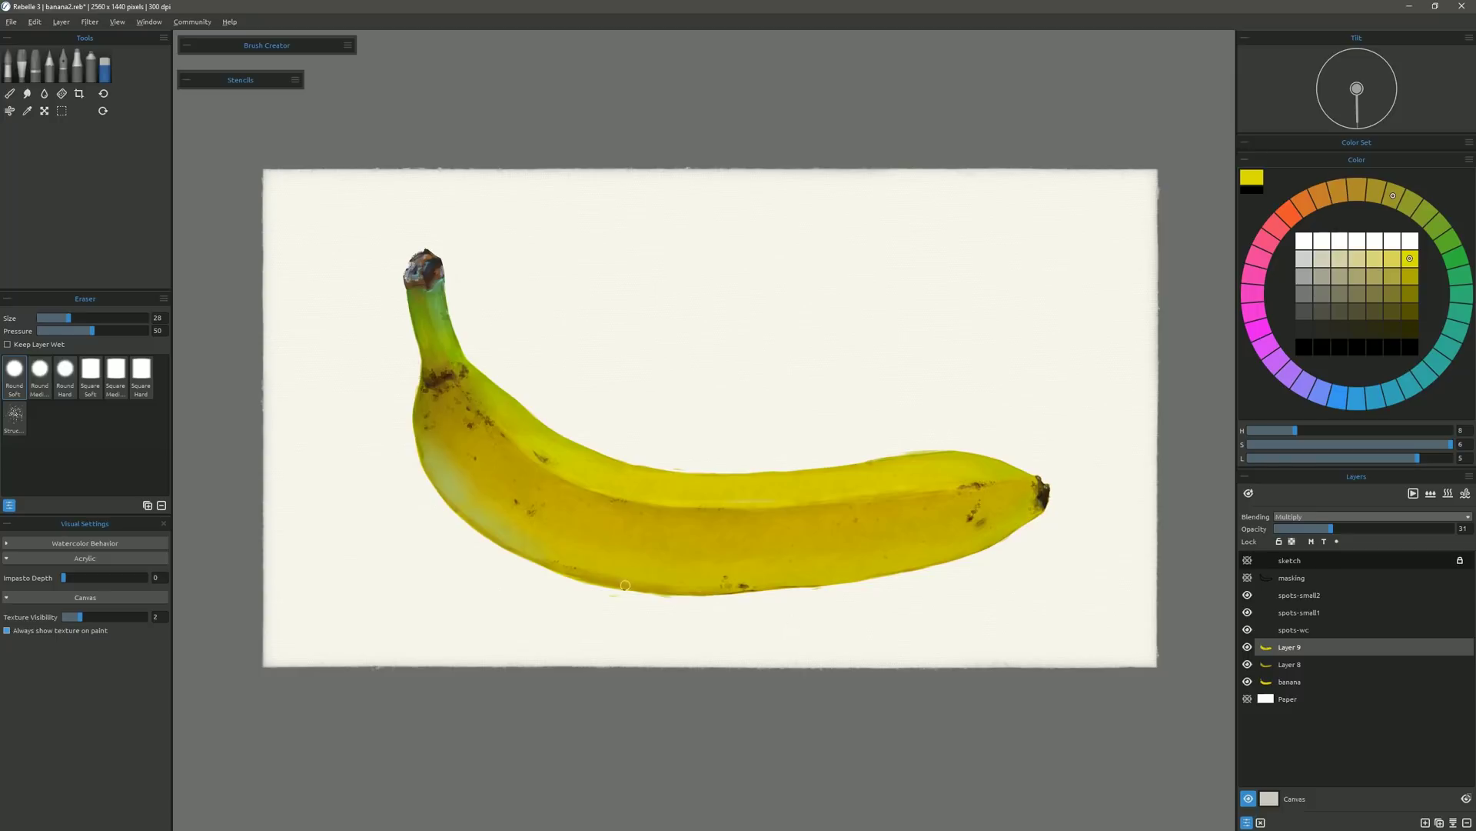
{"action": "left_click_drag", "start_coordinate": [643, 617], "coordinate": [660, 619]}
{"action": "mouse_move", "coordinate": [586, 562]}
{"action": "left_mouse_down"}
{"action": "mouse_move", "coordinate": [419, 448]}
{"action": "mouse_move", "coordinate": [470, 520]}
{"action": "left_mouse_up"}
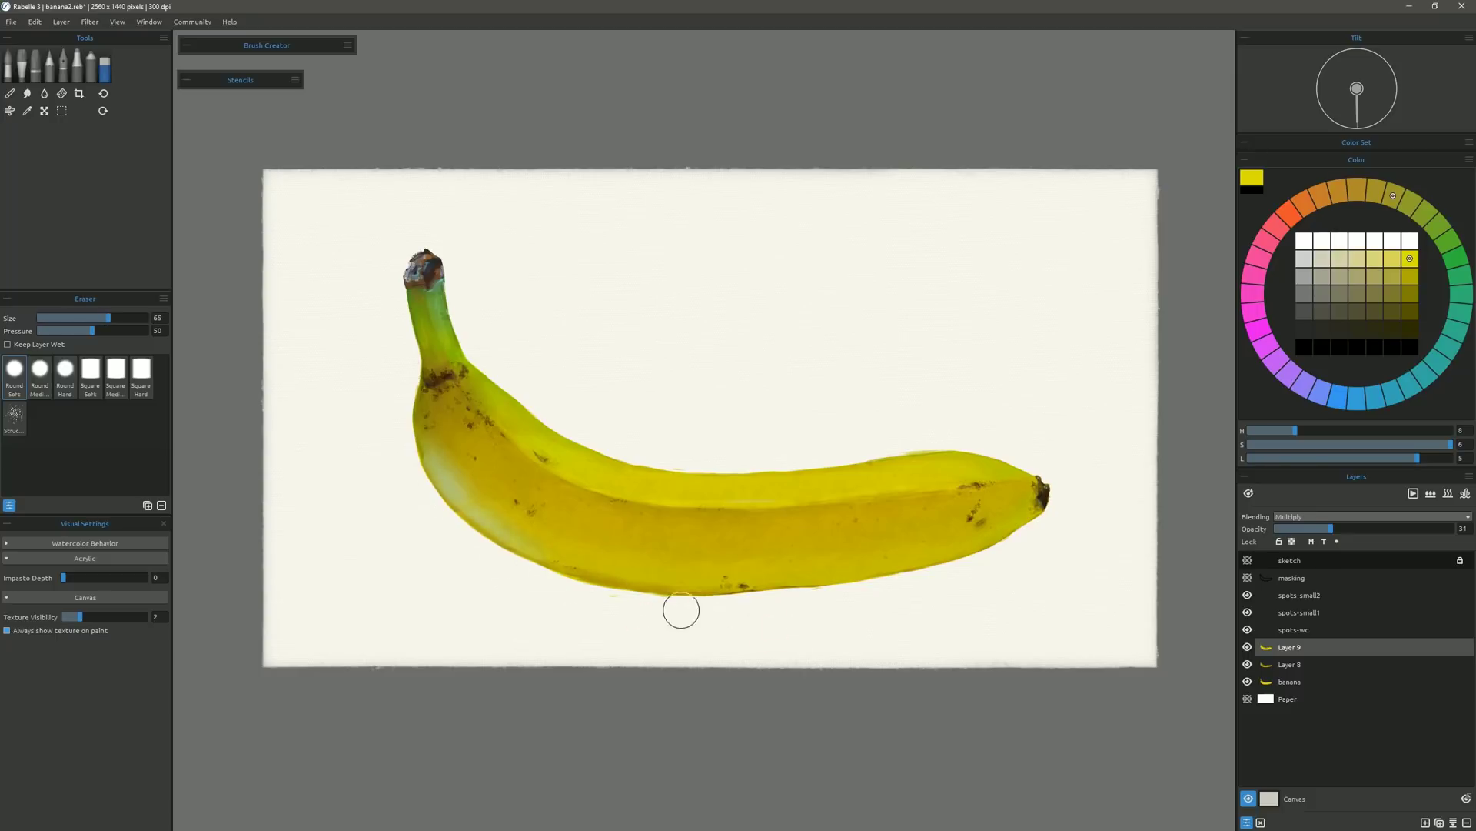
{"action": "mouse_move", "coordinate": [565, 582]}
{"action": "left_mouse_down"}
{"action": "mouse_move", "coordinate": [547, 572]}
{"action": "mouse_move", "coordinate": [795, 590]}
{"action": "mouse_move", "coordinate": [1051, 532]}
{"action": "left_mouse_up"}
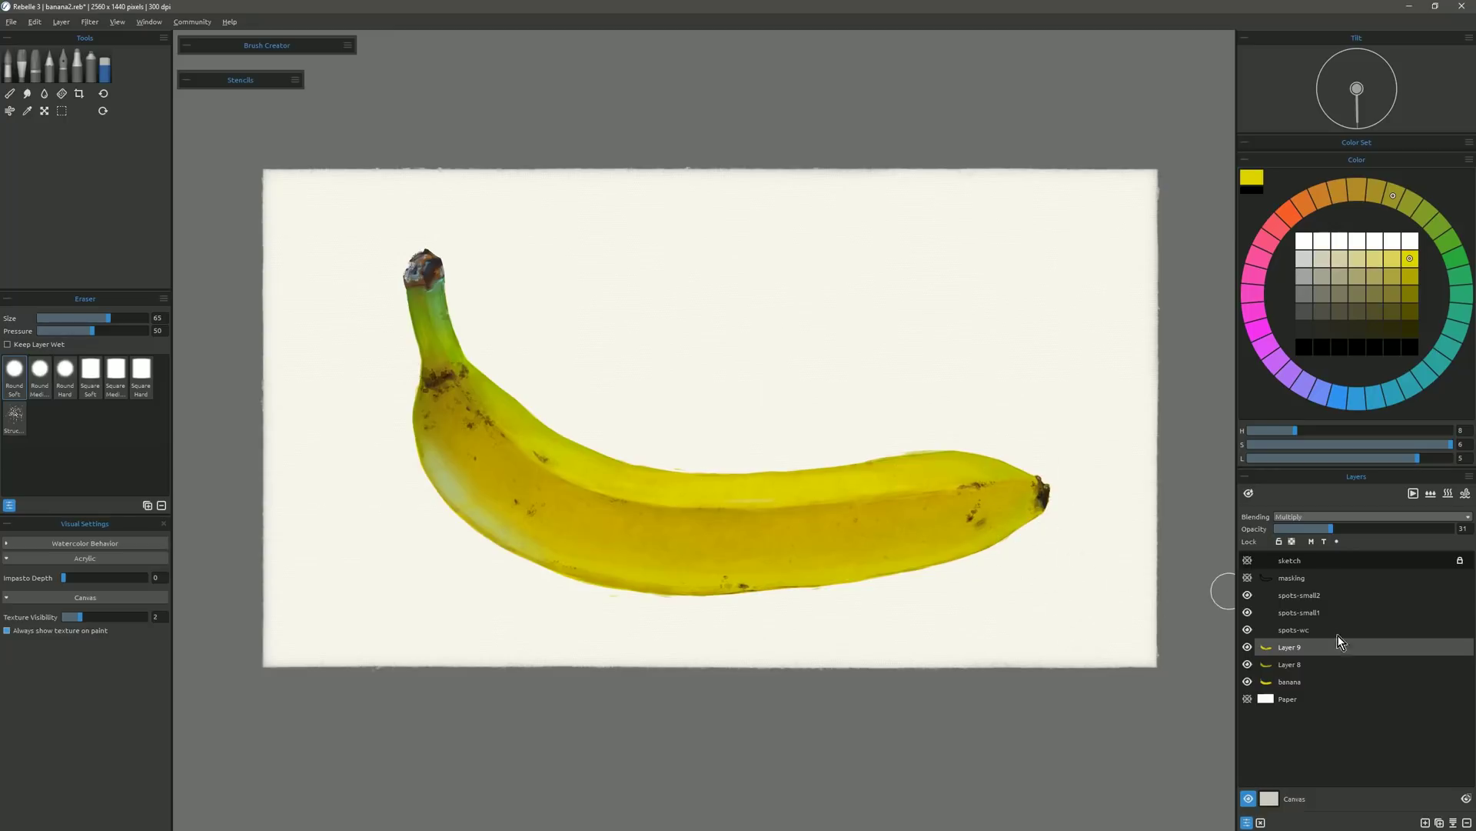
Merge Layer 8 and Layer 9 down into the banana layer and name the merged layer banana.
{"action": "left_click", "coordinate": [1311, 668]}
{"action": "left_click", "coordinate": [1454, 822]}
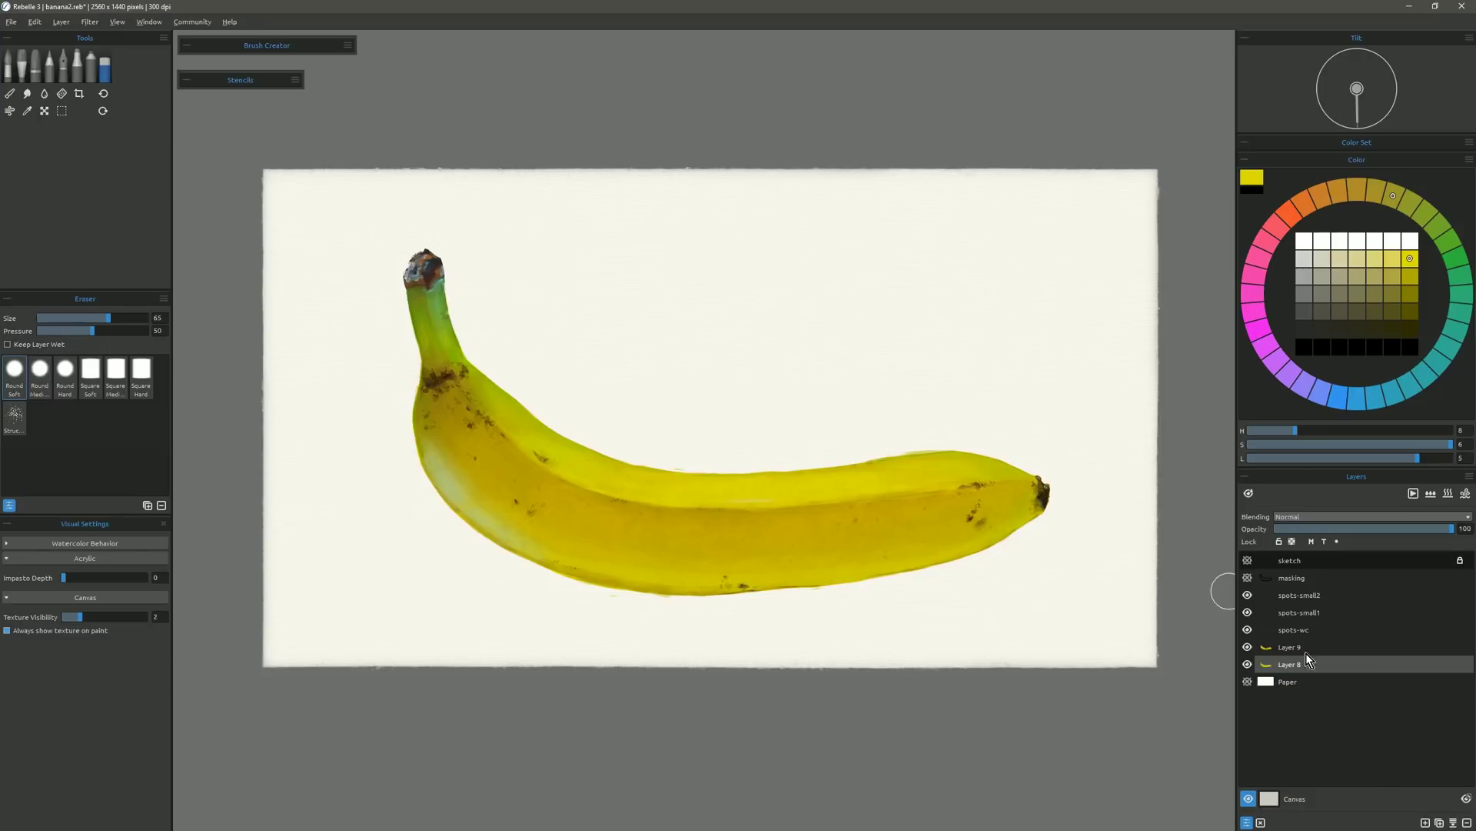
{"action": "left_click", "coordinate": [1312, 648]}
{"action": "left_click", "coordinate": [1453, 822]}
{"action": "double_click", "coordinate": [1295, 648]}
{"action": "type", "text": "banana"}
{"action": "key", "text": "Return"}
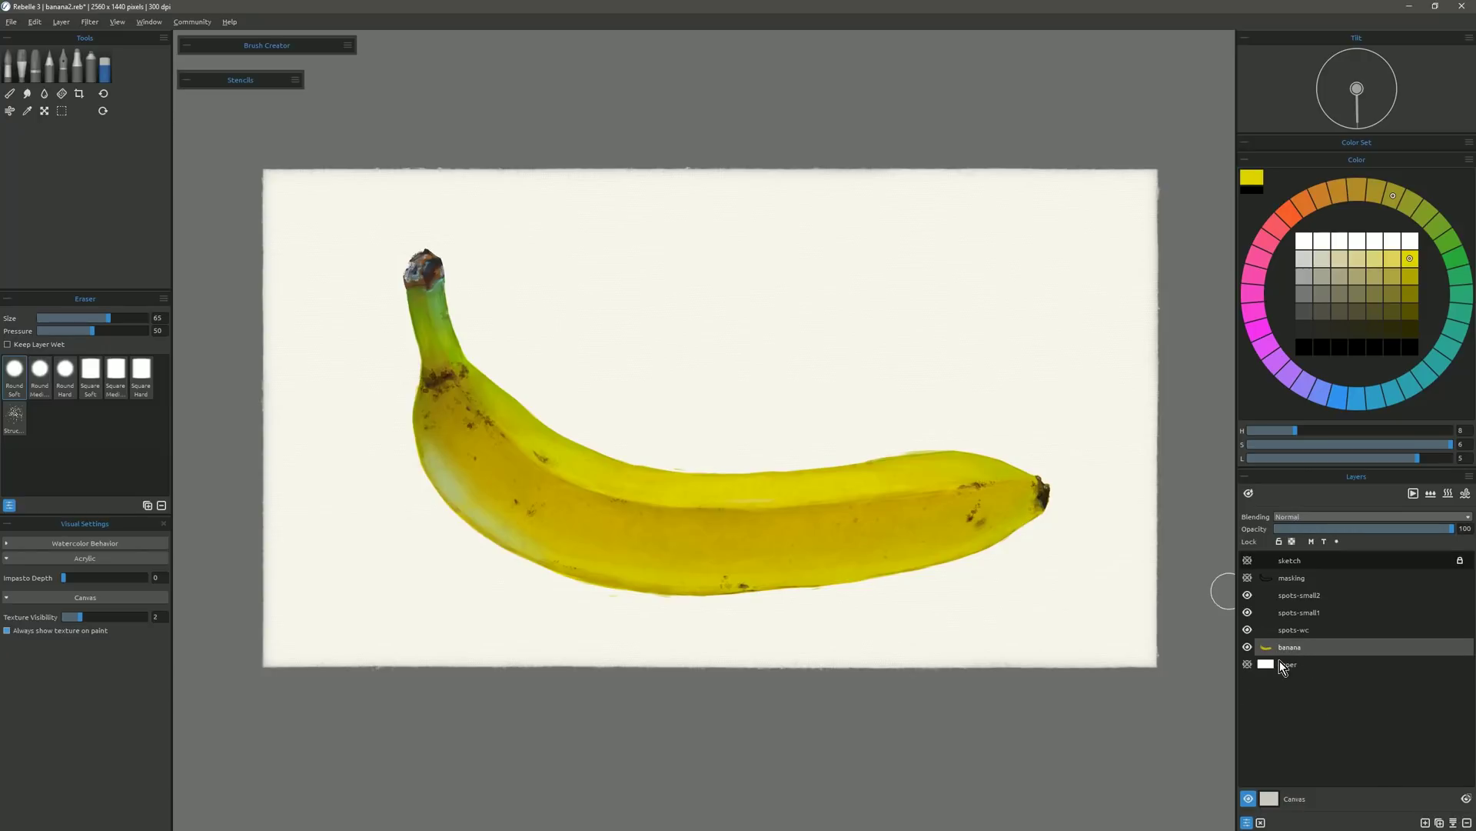
Erase stray paint outside the banana's upper and lower outlines with the Round Soft eraser at size 31.
{"action": "key", "text": "bracketleft"}
{"action": "key", "text": "bracketleft"}
{"action": "key", "text": "bracketleft"}
{"action": "key", "text": "bracketleft"}
{"action": "left_click_drag", "start_coordinate": [900, 448], "coordinate": [943, 445]}
{"action": "left_click_drag", "start_coordinate": [822, 591], "coordinate": [805, 593]}
{"action": "left_click_drag", "start_coordinate": [611, 598], "coordinate": [660, 602]}
Add a layer above banana and airbrush yellow grain across the body with Spray 3 at size 100 and pressure 57.
{"action": "left_click", "coordinate": [1425, 822]}
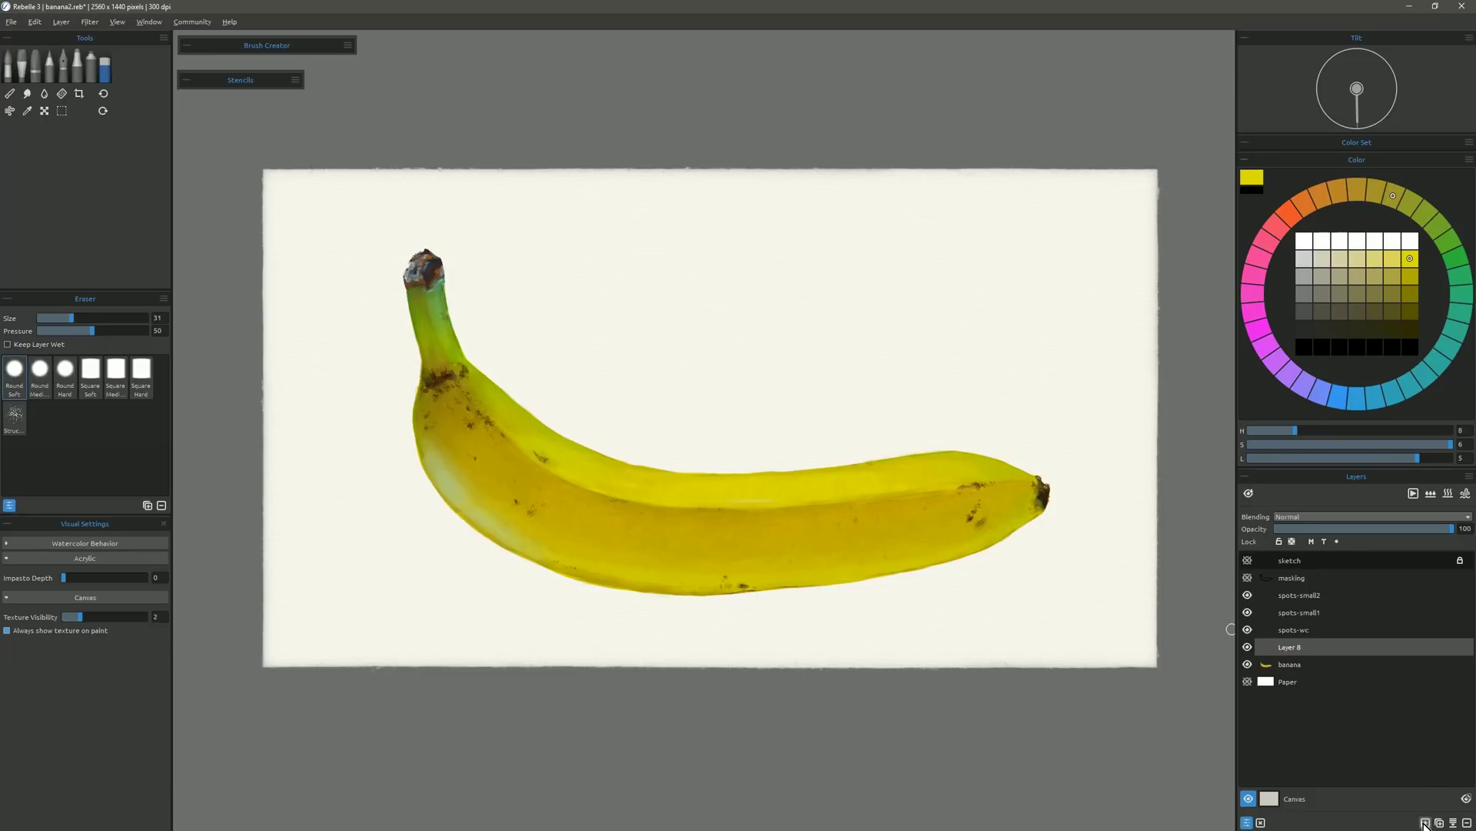
{"action": "left_click", "coordinate": [89, 66]}
{"action": "key", "text": "bracketright"}
{"action": "key", "text": "bracketright"}
{"action": "key", "text": "bracketright"}
{"action": "key", "text": "bracketright"}
{"action": "key", "text": "bracketright"}
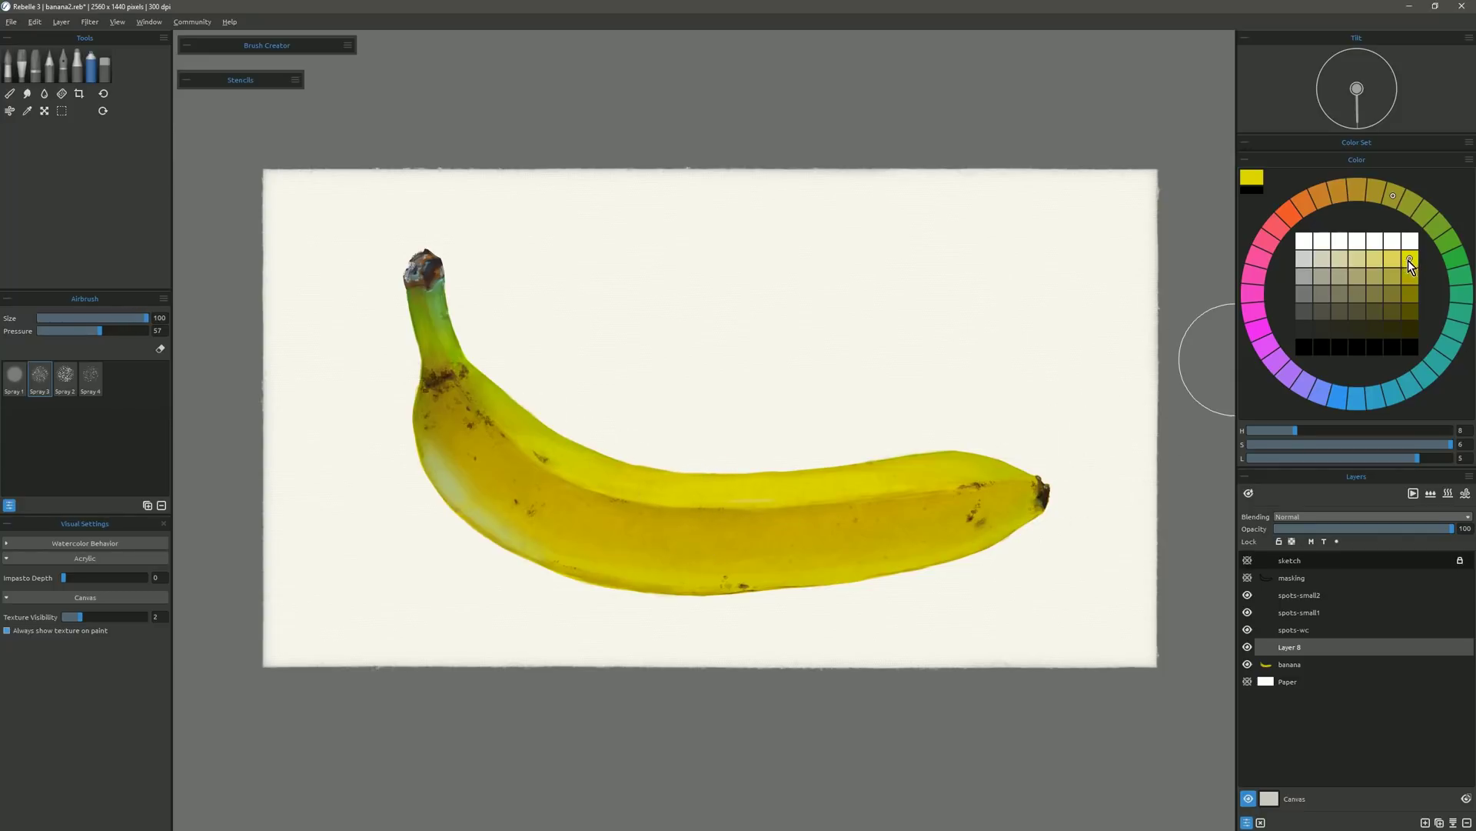
{"action": "left_click", "coordinate": [738, 495], "text": "alt"}
{"action": "left_click_drag", "start_coordinate": [791, 517], "coordinate": [549, 507]}
{"action": "mouse_move", "coordinate": [713, 532]}
{"action": "left_mouse_down"}
{"action": "mouse_move", "coordinate": [900, 538]}
{"action": "mouse_move", "coordinate": [616, 504]}
{"action": "mouse_move", "coordinate": [896, 527]}
{"action": "mouse_move", "coordinate": [706, 536]}
{"action": "mouse_move", "coordinate": [1038, 487]}
{"action": "mouse_move", "coordinate": [577, 528]}
{"action": "mouse_move", "coordinate": [566, 439]}
{"action": "mouse_move", "coordinate": [824, 591]}
{"action": "left_mouse_up"}
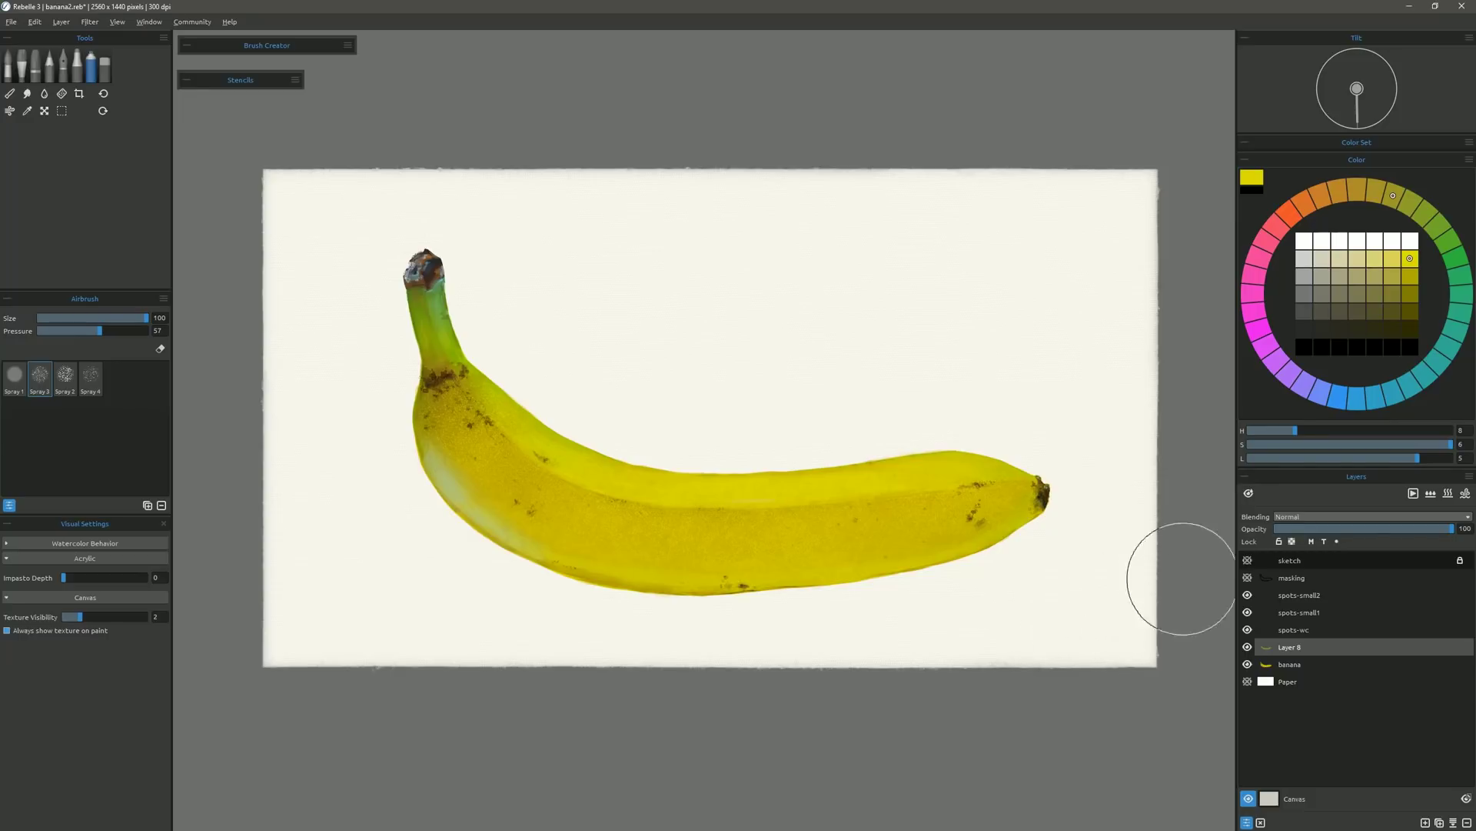
Set the airbrushed grain layer to Screen blending at opacity 30.
{"action": "left_click_drag", "start_coordinate": [1366, 529], "coordinate": [1388, 531]}
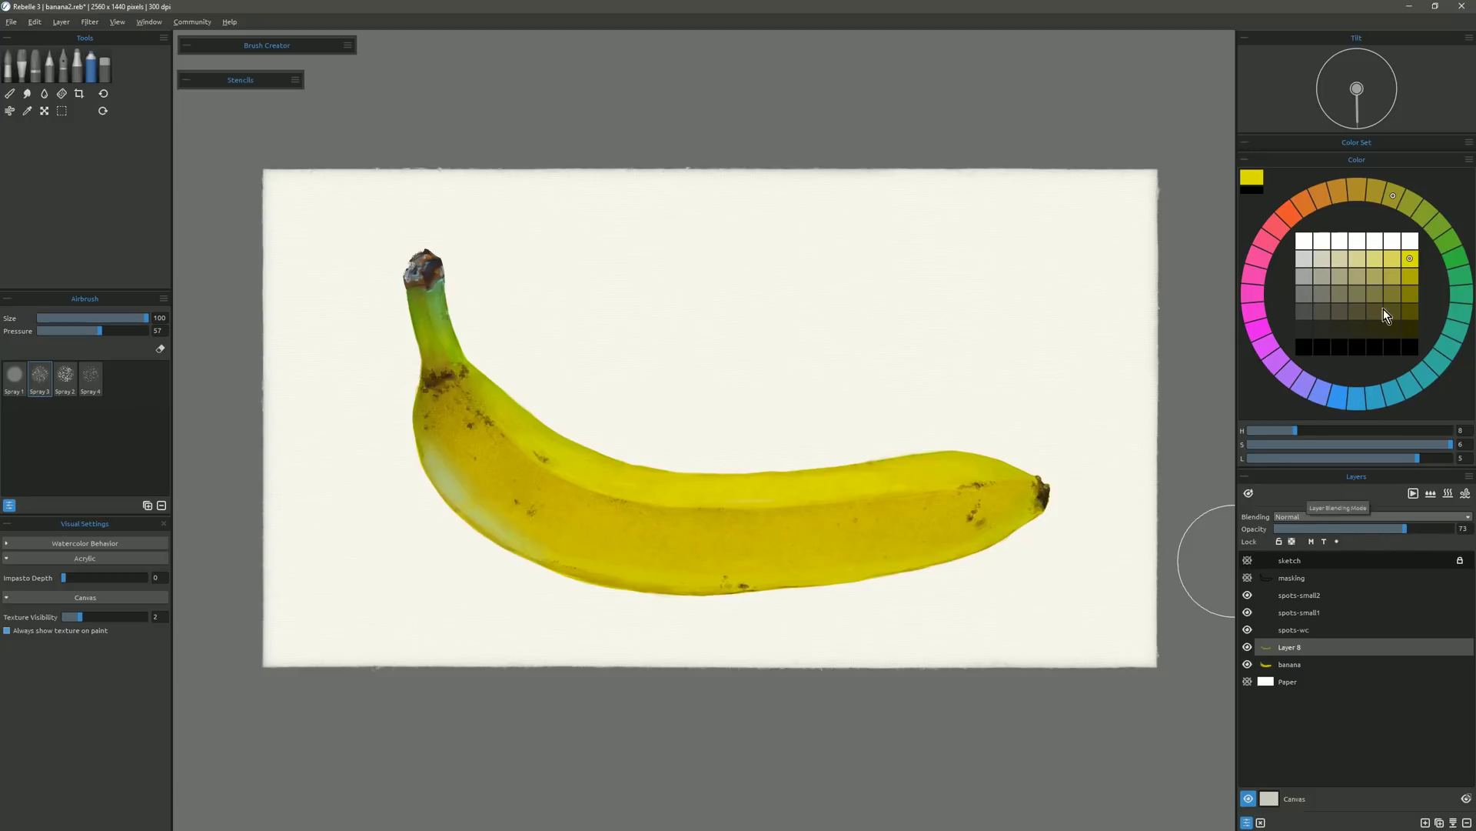
{"action": "left_click", "coordinate": [1422, 217]}
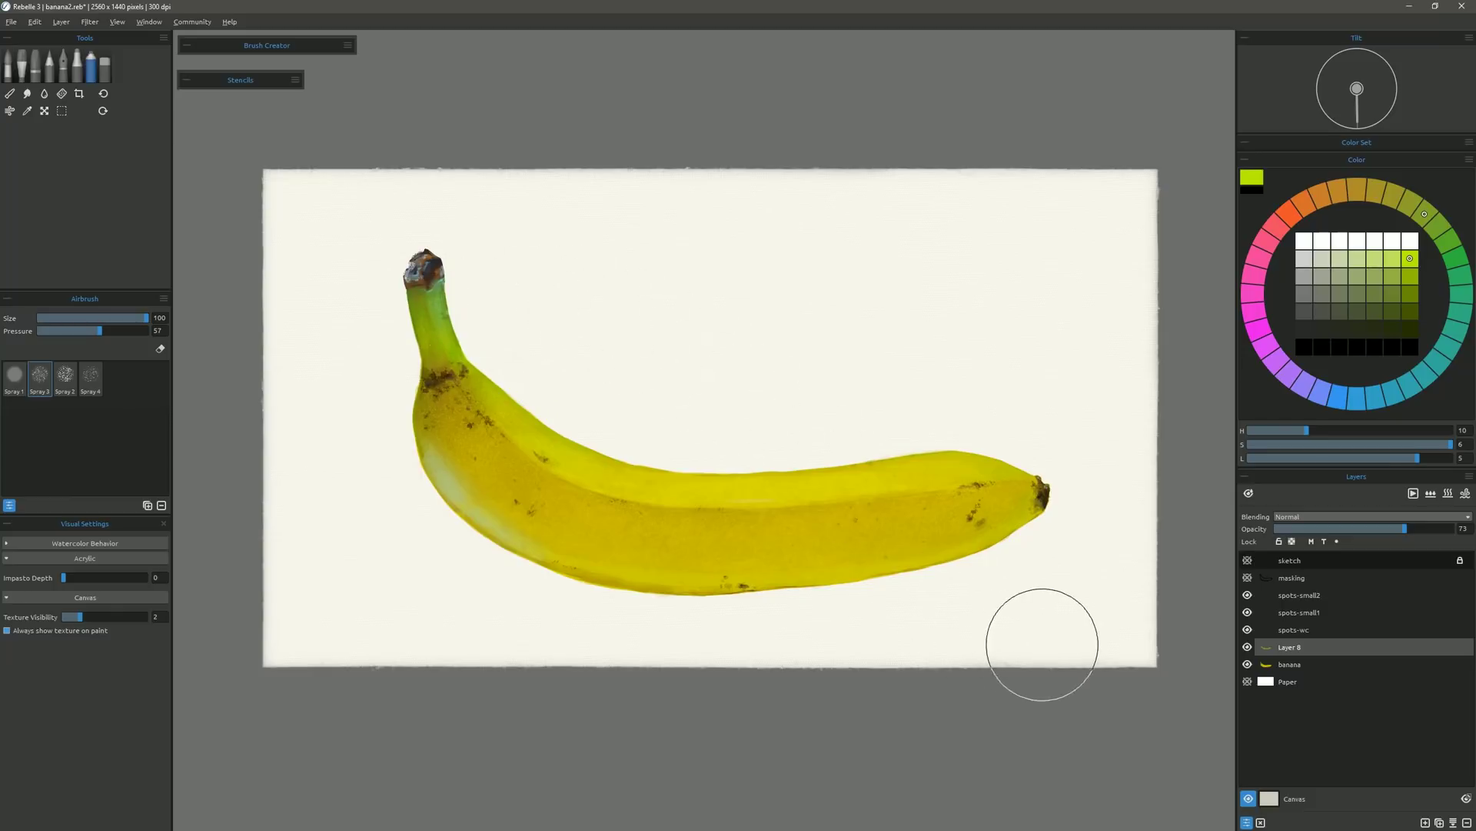
{"action": "left_click", "coordinate": [1303, 517]}
{"action": "left_click", "coordinate": [1302, 611]}
{"action": "left_click", "coordinate": [1386, 529]}
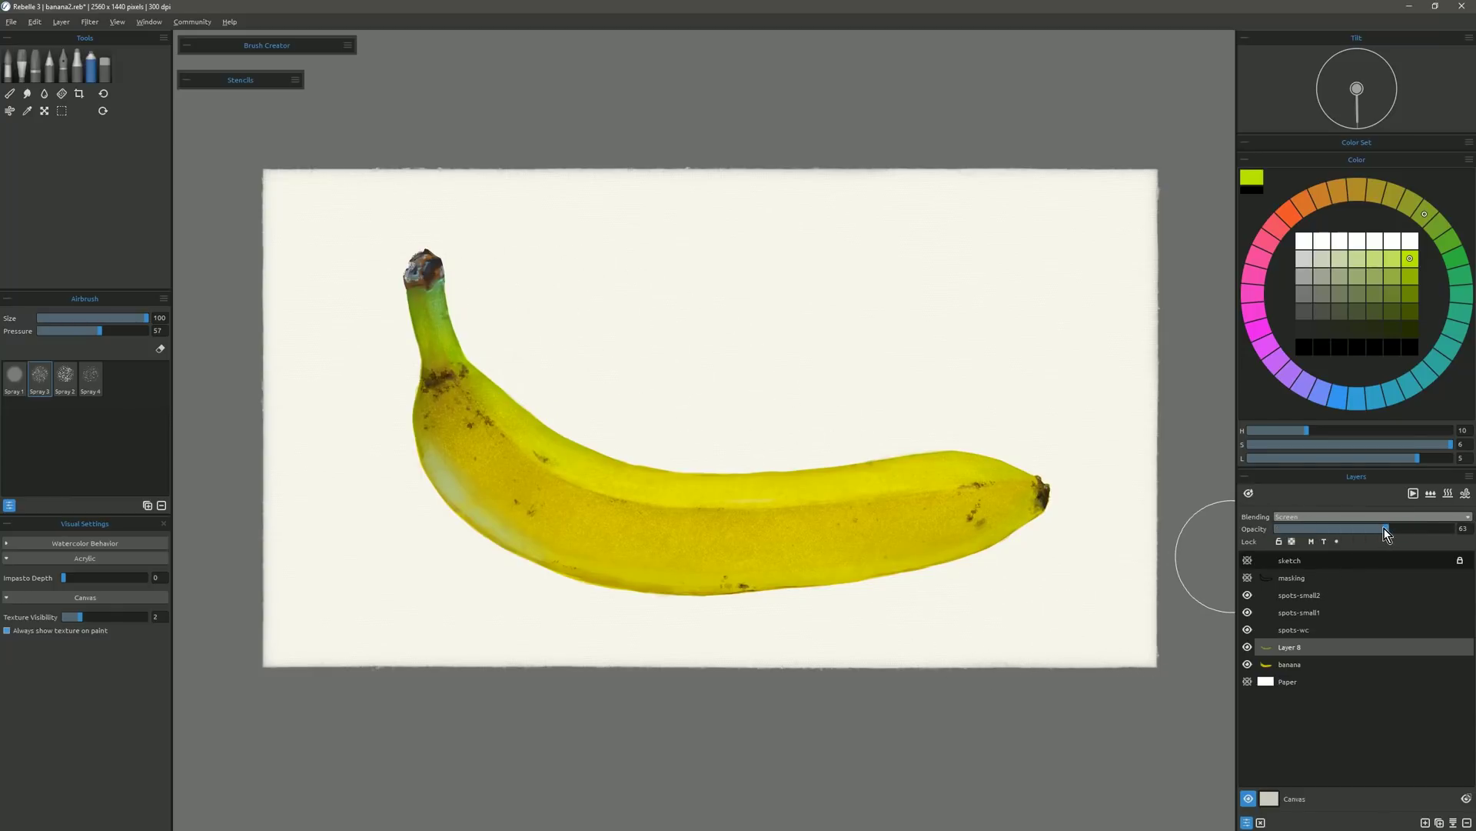
{"action": "left_click", "coordinate": [1327, 531]}
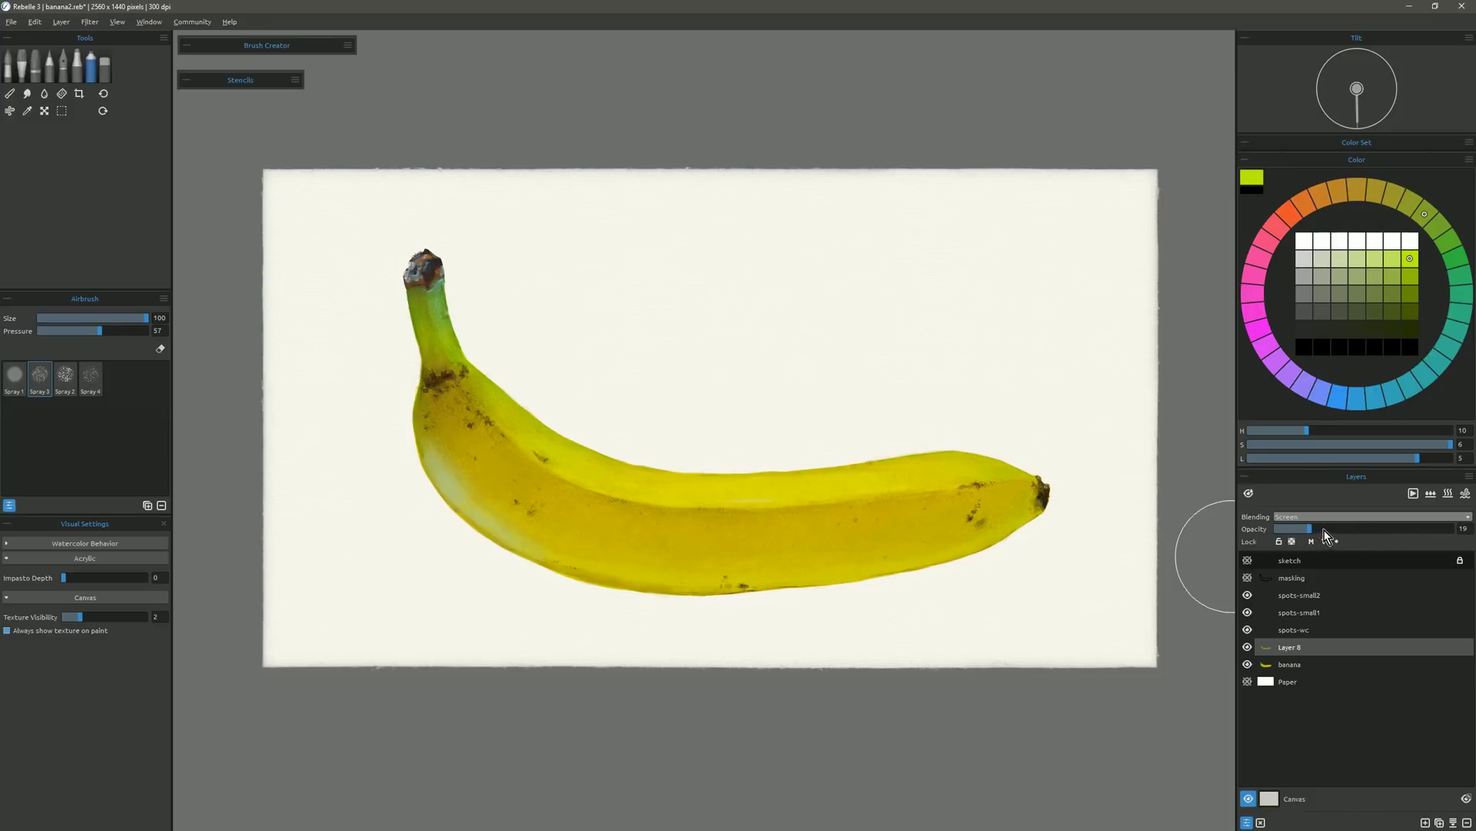
{"action": "left_click", "coordinate": [1322, 529]}
Add another layer and airbrush soft yellow over the banana's body with Spray 1 at size 100 and pressure 18.
{"action": "left_click", "coordinate": [14, 377]}
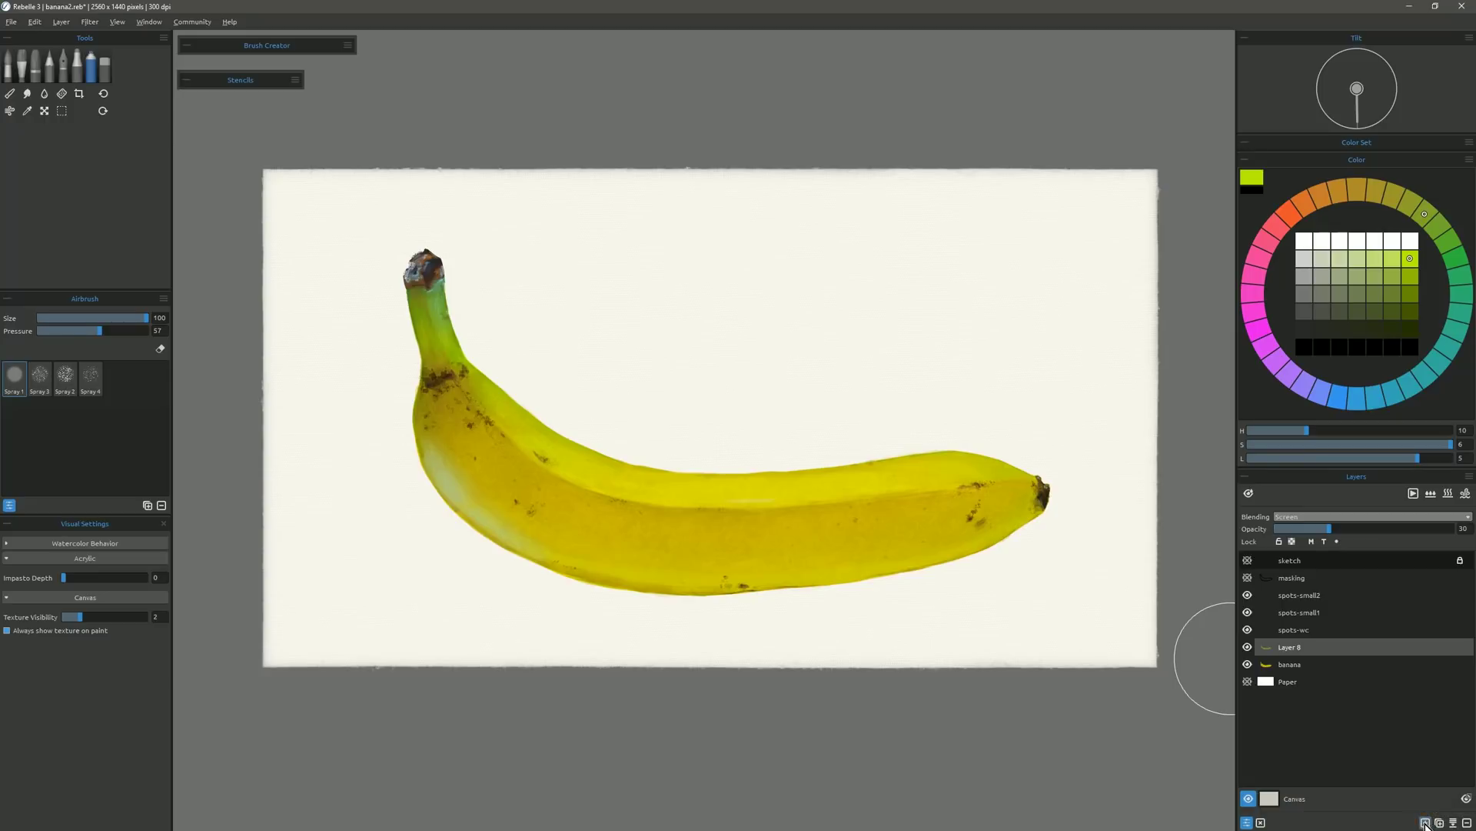
{"action": "left_click", "coordinate": [1425, 822]}
{"action": "left_click", "coordinate": [55, 332]}
{"action": "mouse_move", "coordinate": [419, 418]}
{"action": "left_mouse_down"}
{"action": "mouse_move", "coordinate": [602, 505]}
{"action": "mouse_move", "coordinate": [770, 531]}
{"action": "mouse_move", "coordinate": [555, 512]}
{"action": "mouse_move", "coordinate": [695, 524]}
{"action": "mouse_move", "coordinate": [952, 484]}
{"action": "mouse_move", "coordinate": [758, 526]}
{"action": "mouse_move", "coordinate": [806, 525]}
{"action": "mouse_move", "coordinate": [1020, 479]}
{"action": "mouse_move", "coordinate": [801, 511]}
{"action": "mouse_move", "coordinate": [610, 510]}
{"action": "mouse_move", "coordinate": [478, 426]}
{"action": "mouse_move", "coordinate": [587, 432]}
{"action": "mouse_move", "coordinate": [765, 541]}
{"action": "left_mouse_up"}
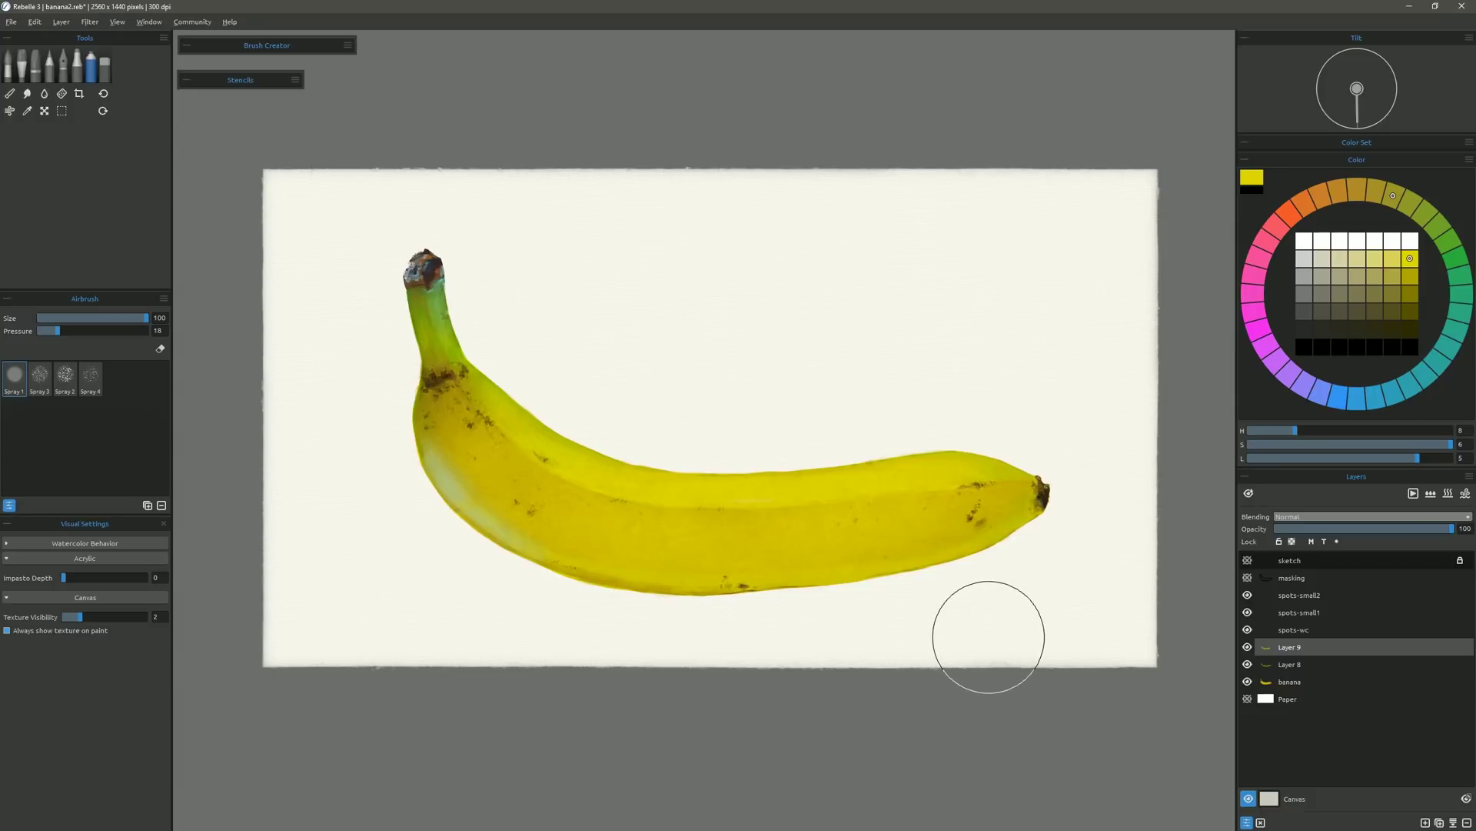
Set the soft yellow layer's opacity to 81 and compare the banana with and without it.
{"action": "left_click_drag", "start_coordinate": [1307, 530], "coordinate": [1419, 531]}
{"action": "left_click", "coordinate": [1247, 647]}
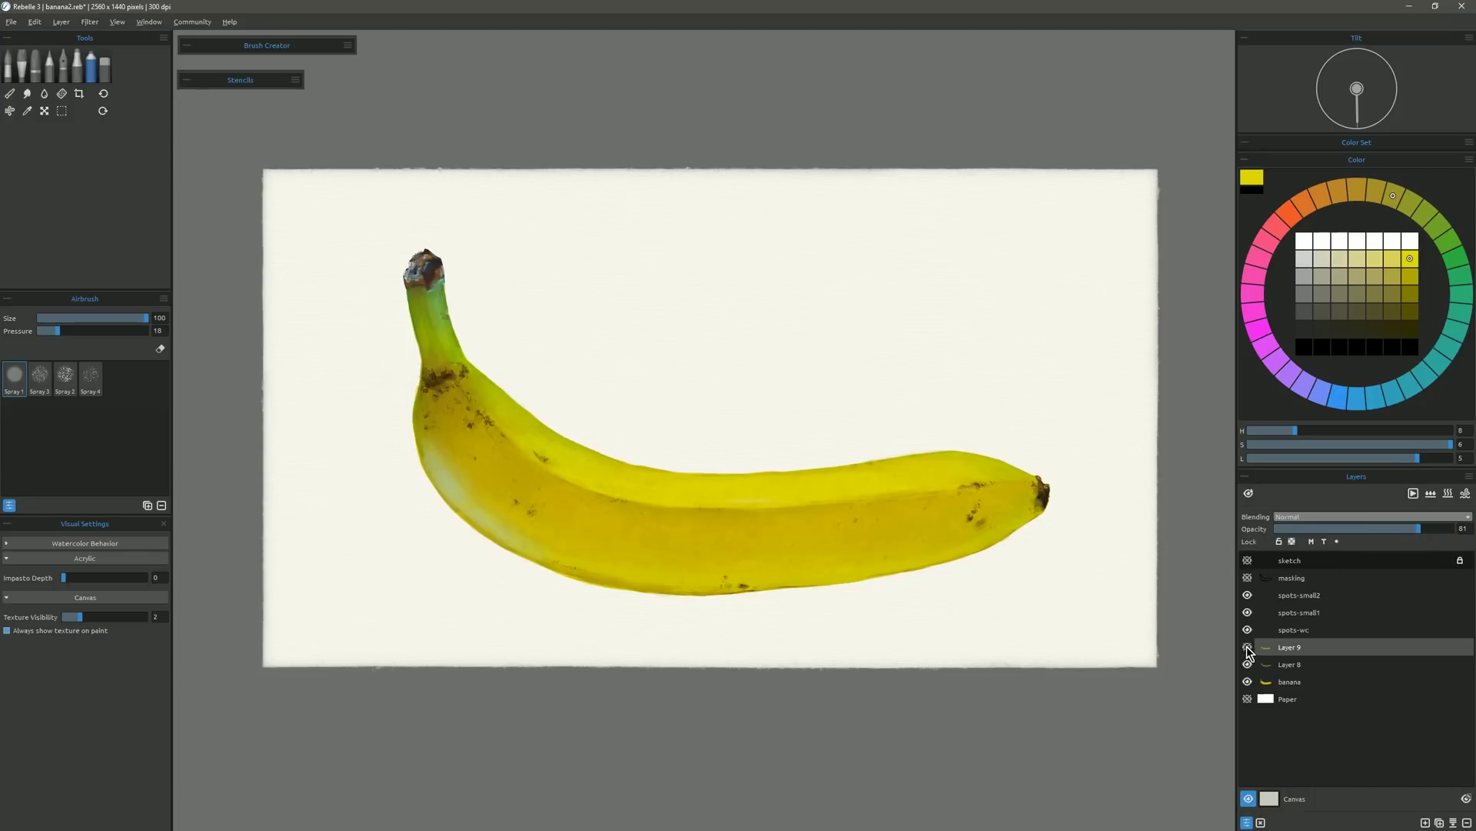
{"action": "left_click", "coordinate": [1247, 647]}
{"action": "left_click", "coordinate": [1247, 650]}
{"action": "left_click", "coordinate": [1247, 652]}
{"action": "left_click", "coordinate": [1247, 652]}
{"action": "left_click", "coordinate": [1246, 652]}
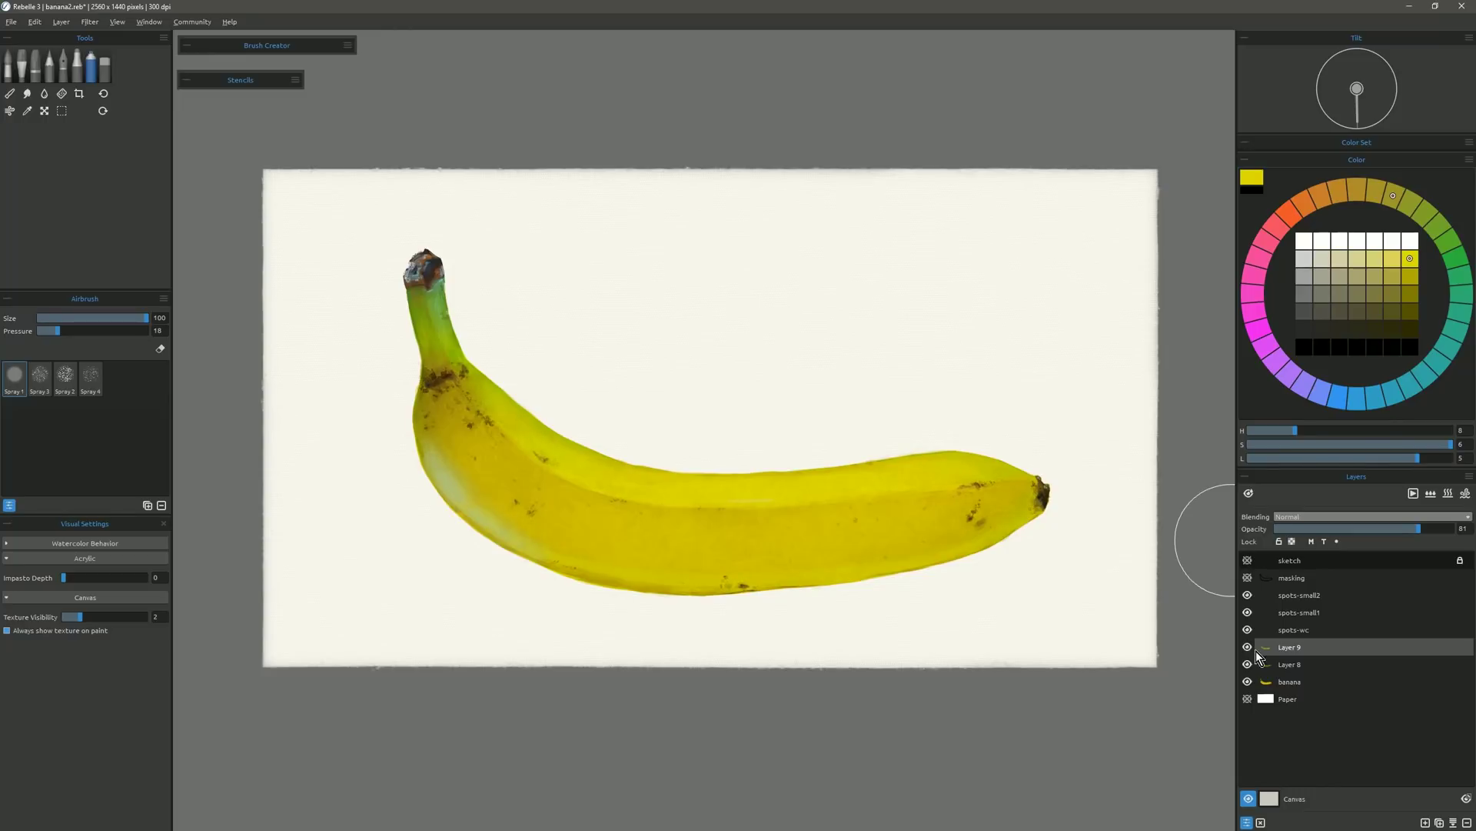
Set the Screen layer's opacity to 41 and rename it grain, and rename the layer above it lighten.
{"action": "left_click", "coordinate": [1297, 666]}
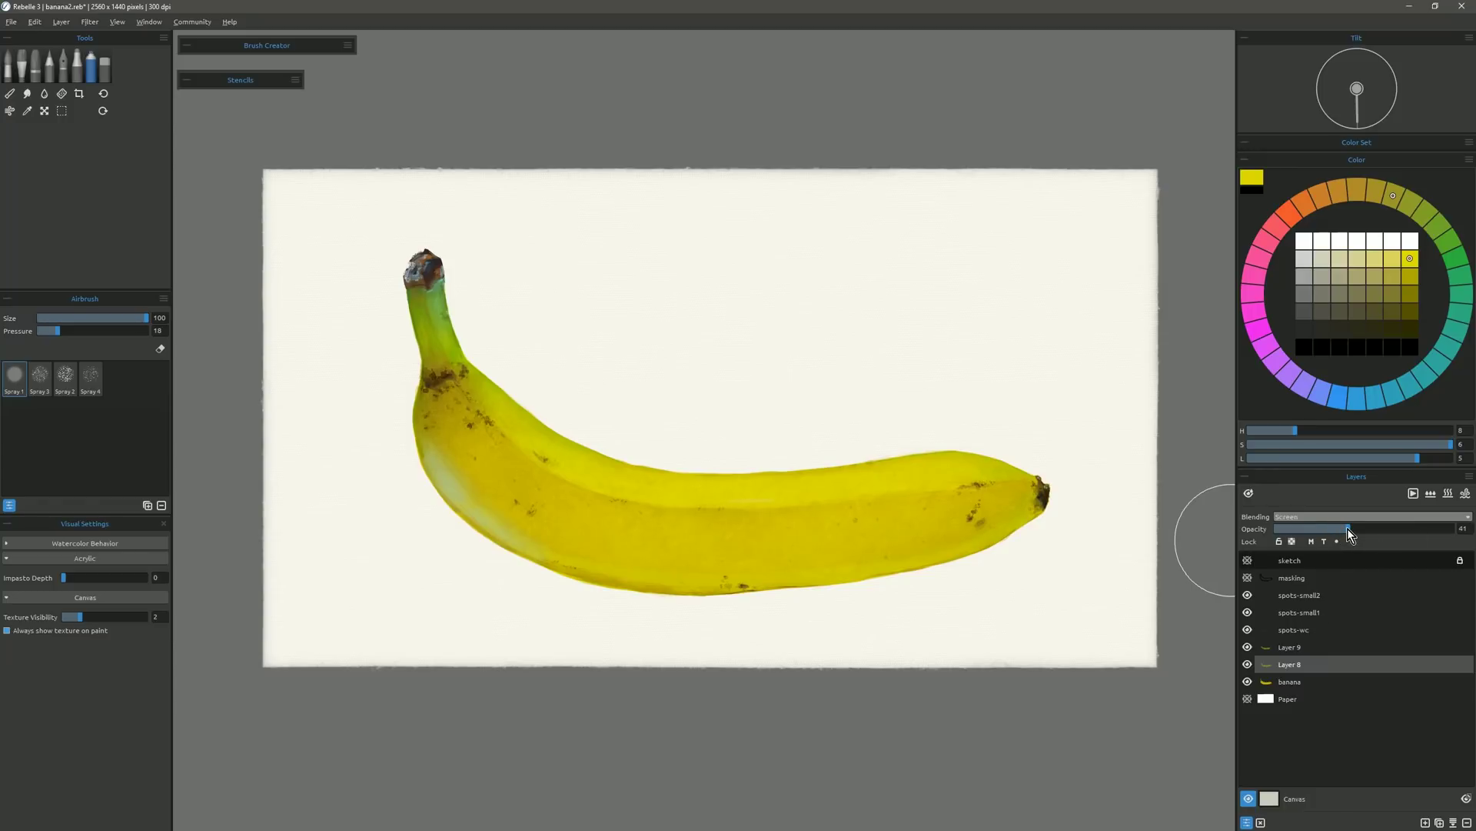
{"action": "double_click", "coordinate": [1279, 665]}
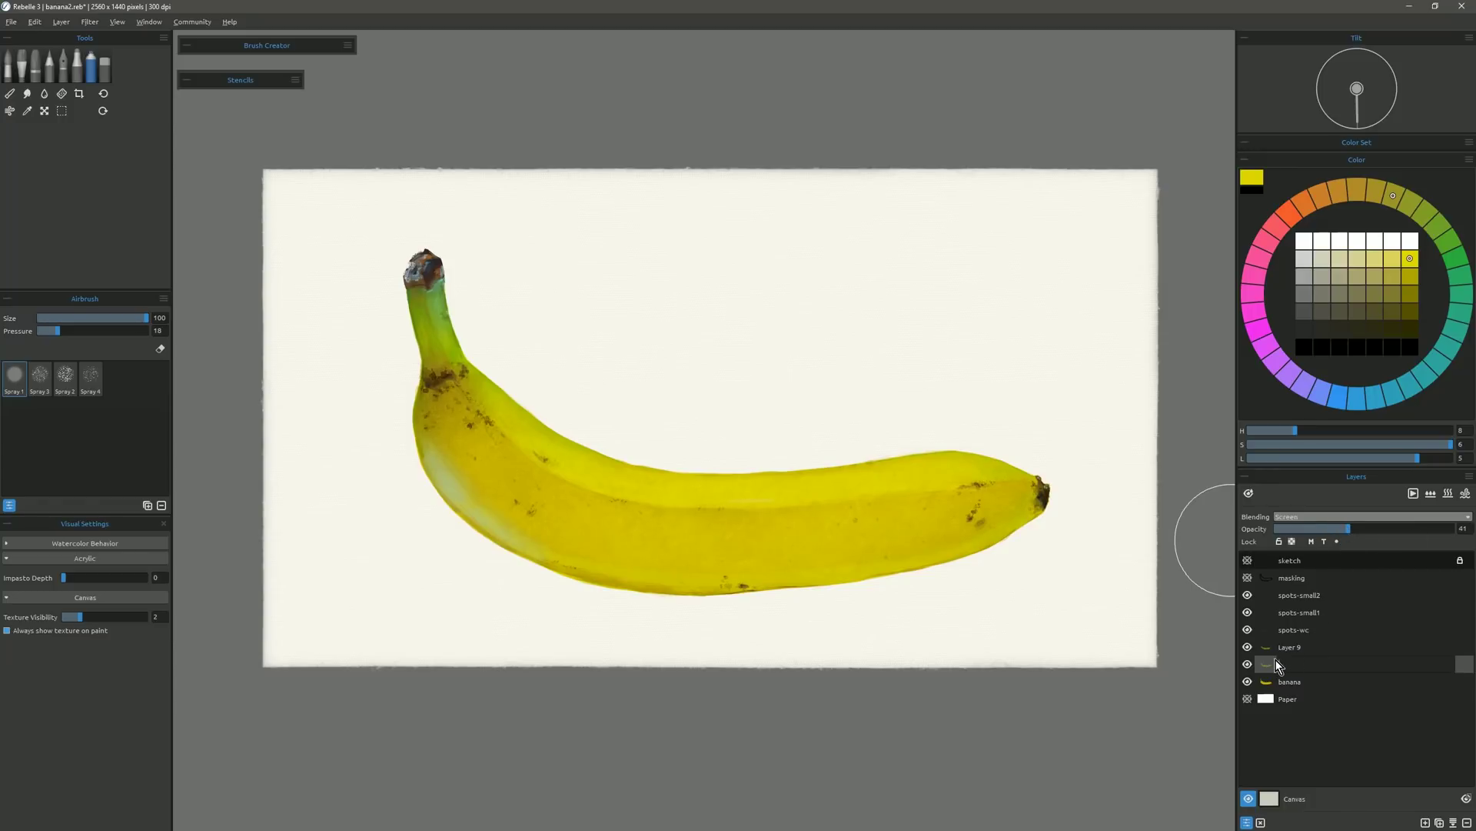
{"action": "type", "text": "grain"}
{"action": "double_click", "coordinate": [1288, 648]}
{"action": "key", "text": "BackSpace"}
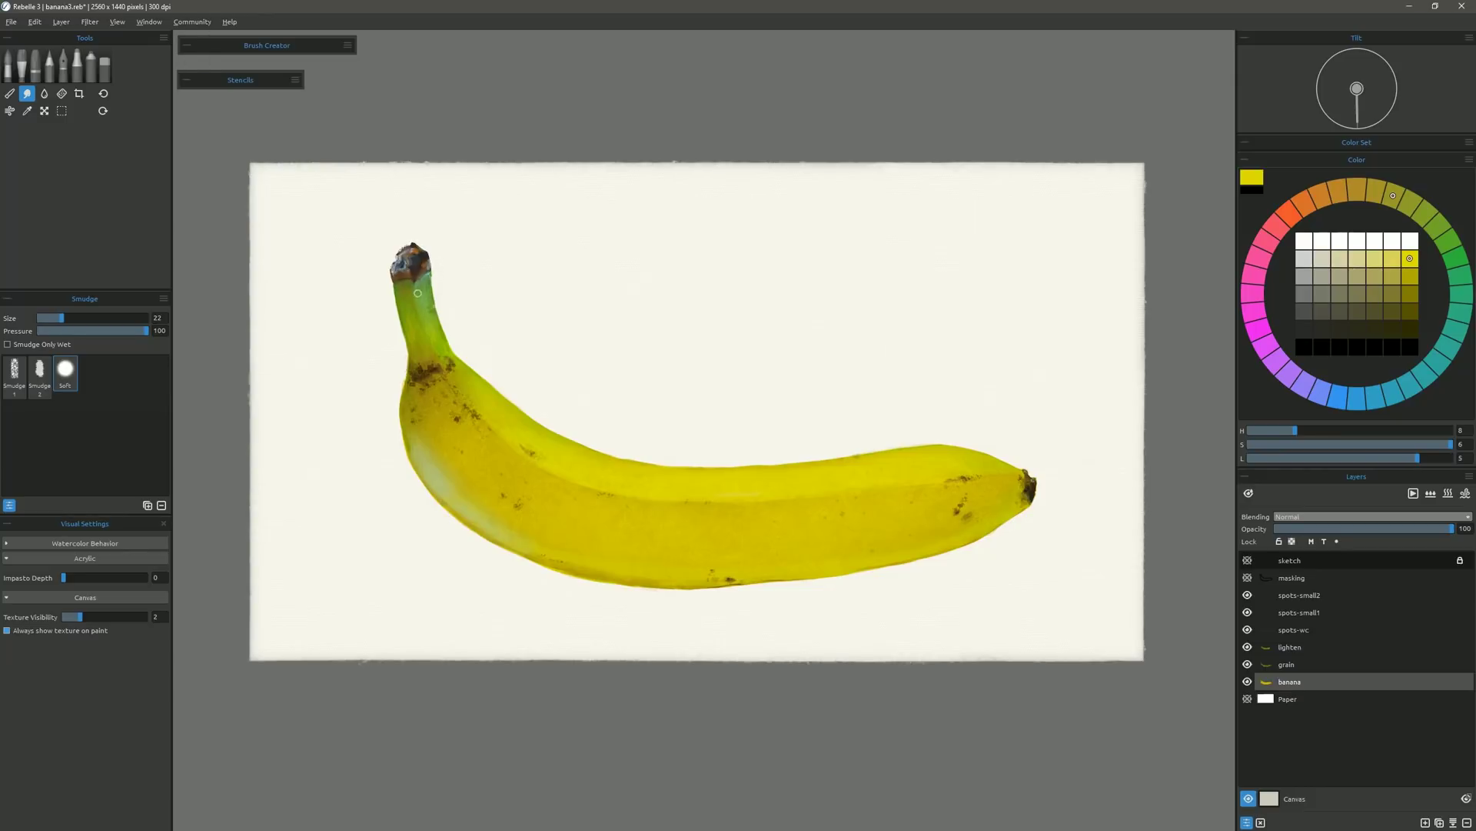
Paint small dark brown marks on the stem of the banana layer with acrylic at size 12 and blend them.
{"action": "left_click", "coordinate": [22, 67]}
{"action": "left_click_drag", "start_coordinate": [101, 318], "coordinate": [51, 318]}
{"action": "left_click", "coordinate": [432, 310]}
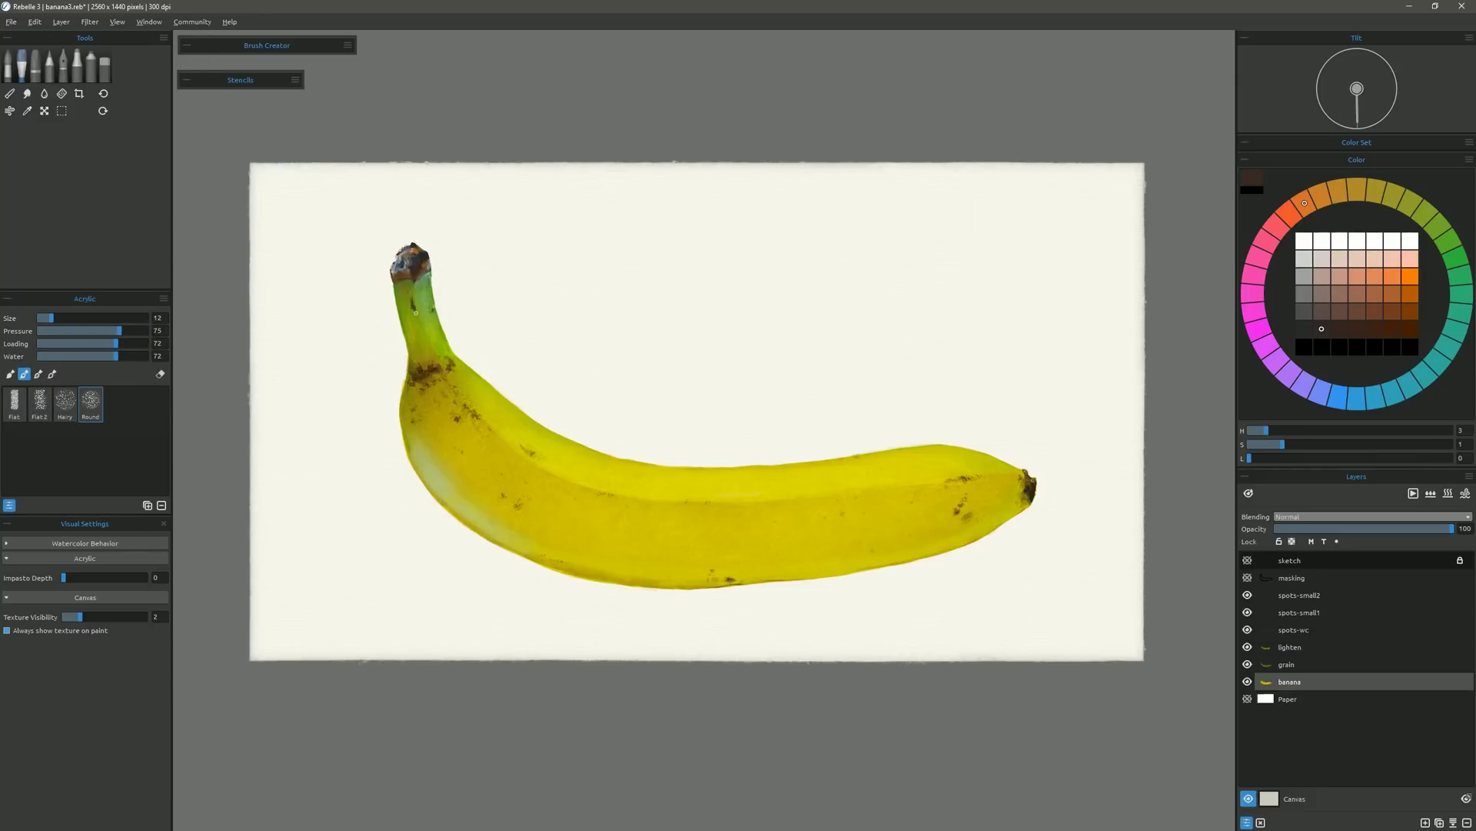
{"action": "key", "text": "b"}
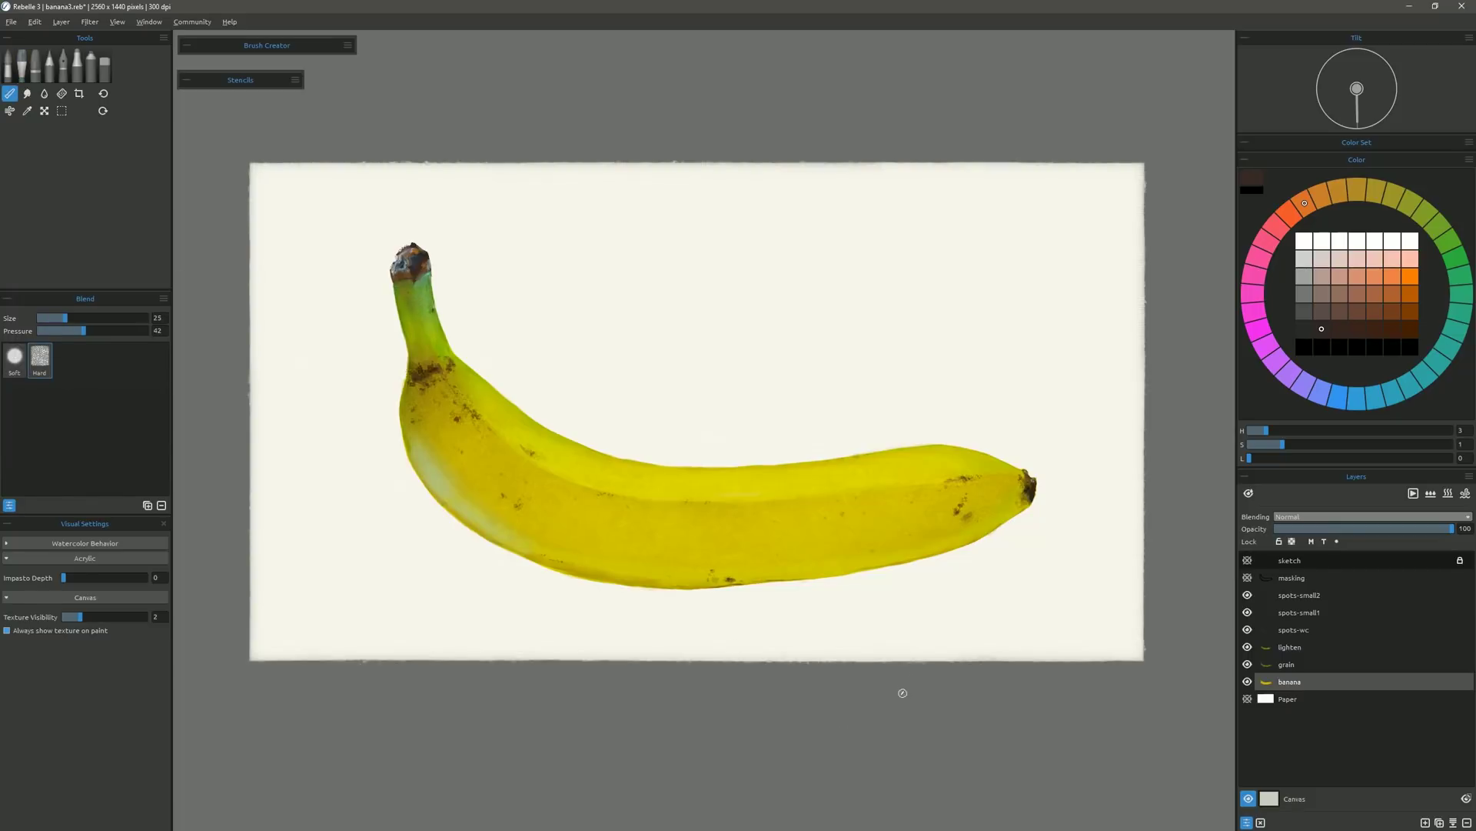
Paint pale blue acrylic highlights on the stem's dark tip and blend them with the hard Blend tool at size 25.
{"action": "left_click", "coordinate": [23, 59]}
{"action": "left_click", "coordinate": [397, 259], "text": "alt"}
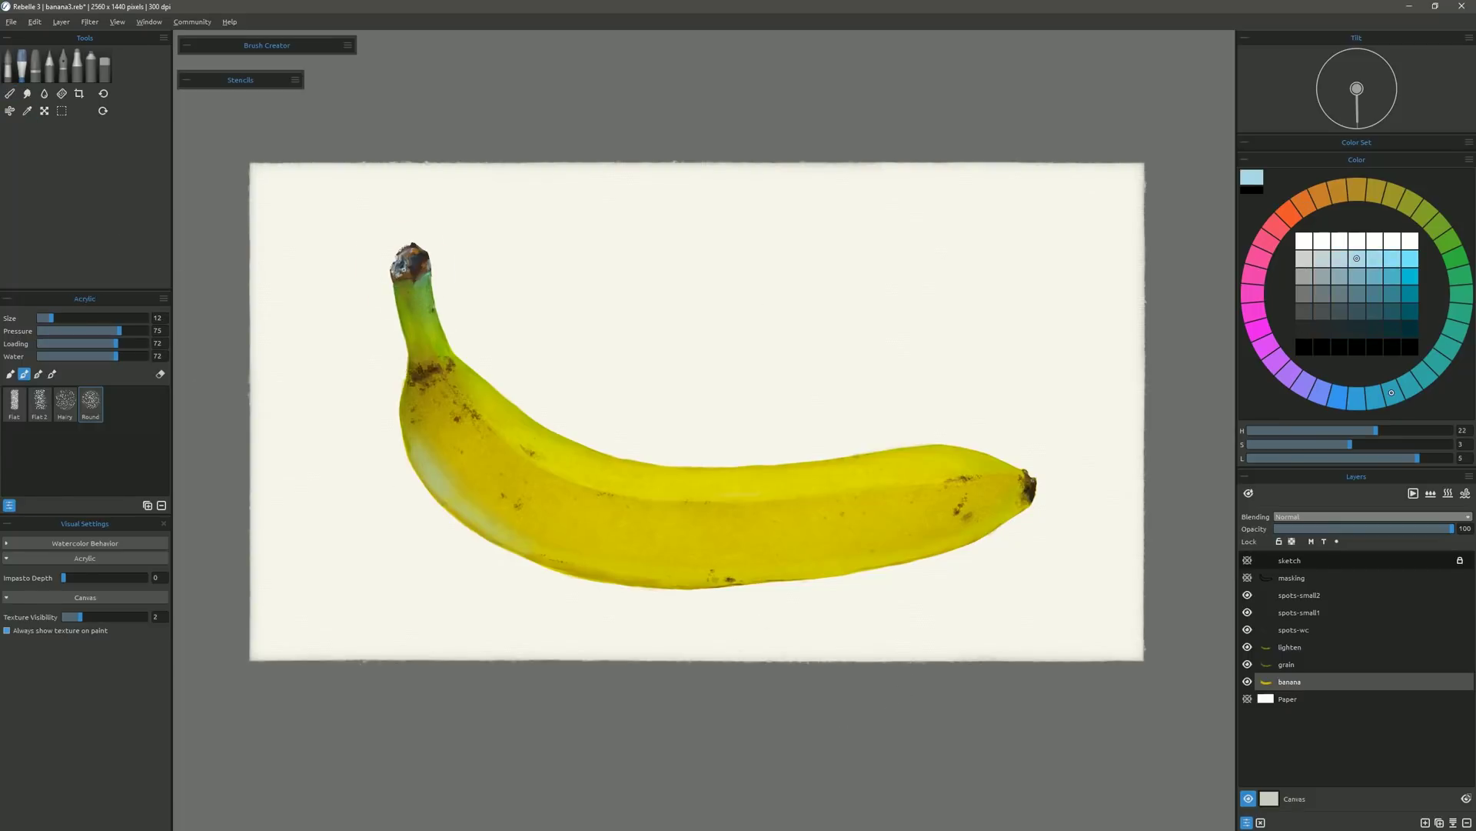
{"action": "left_click", "coordinate": [1322, 258]}
{"action": "left_click_drag", "start_coordinate": [411, 249], "coordinate": [404, 264]}
{"action": "left_click", "coordinate": [1357, 258]}
{"action": "key", "text": "n"}
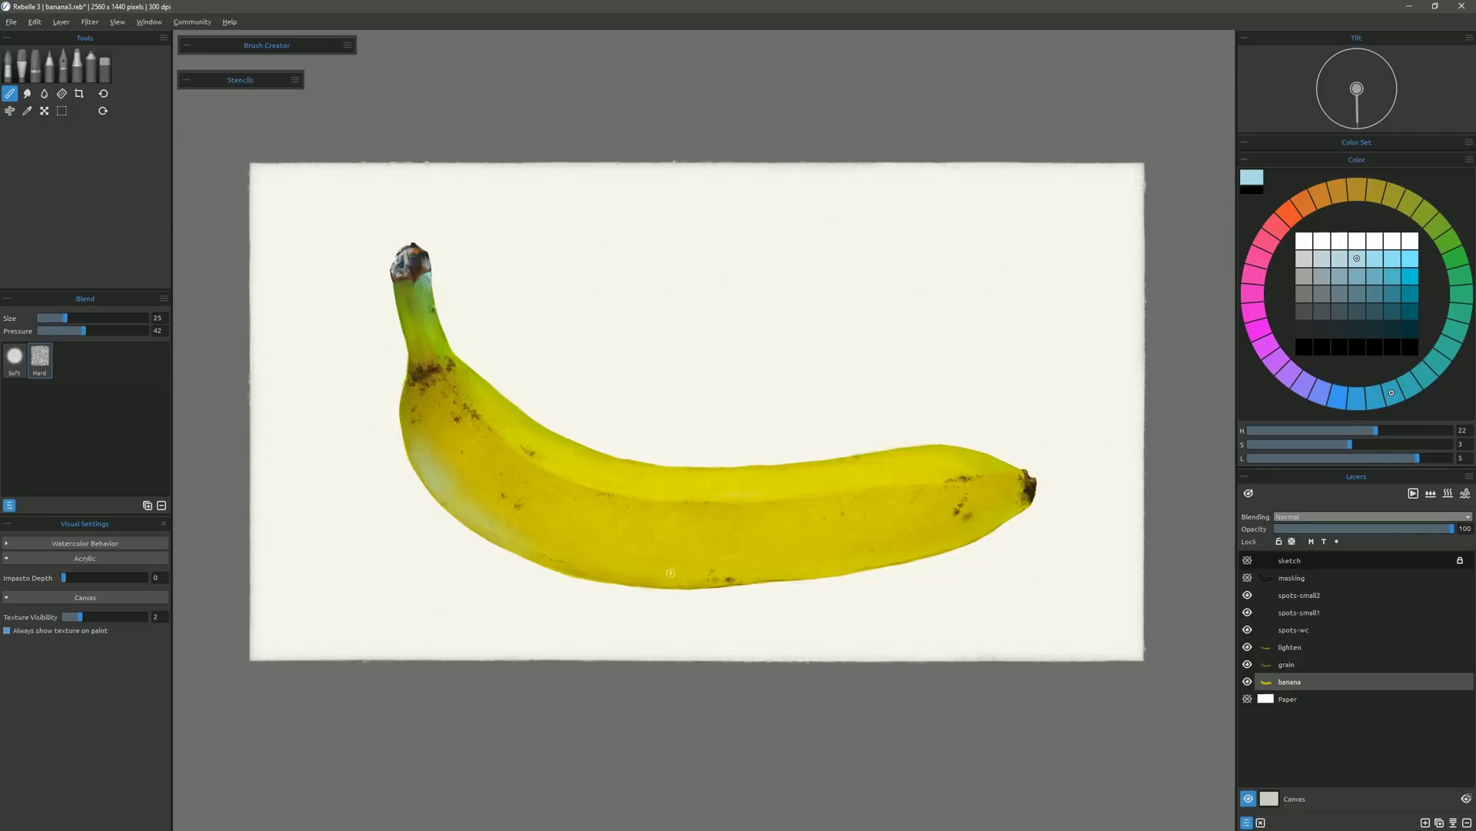
{"action": "left_click", "coordinate": [24, 74]}
{"action": "left_click", "coordinate": [397, 280], "text": "alt"}
{"action": "key", "text": "n"}
{"action": "mouse_move", "coordinate": [393, 283]}
{"action": "left_mouse_down"}
{"action": "mouse_move", "coordinate": [482, 575]}
{"action": "mouse_move", "coordinate": [935, 638]}
{"action": "left_mouse_up"}
Add a layer above lighten and airbrush white along the banana's lower edge with Spray 1 at size 100.
{"action": "left_click", "coordinate": [1311, 649]}
{"action": "left_click", "coordinate": [1425, 822]}
{"action": "left_click", "coordinate": [91, 68]}
{"action": "left_click", "coordinate": [1304, 240]}
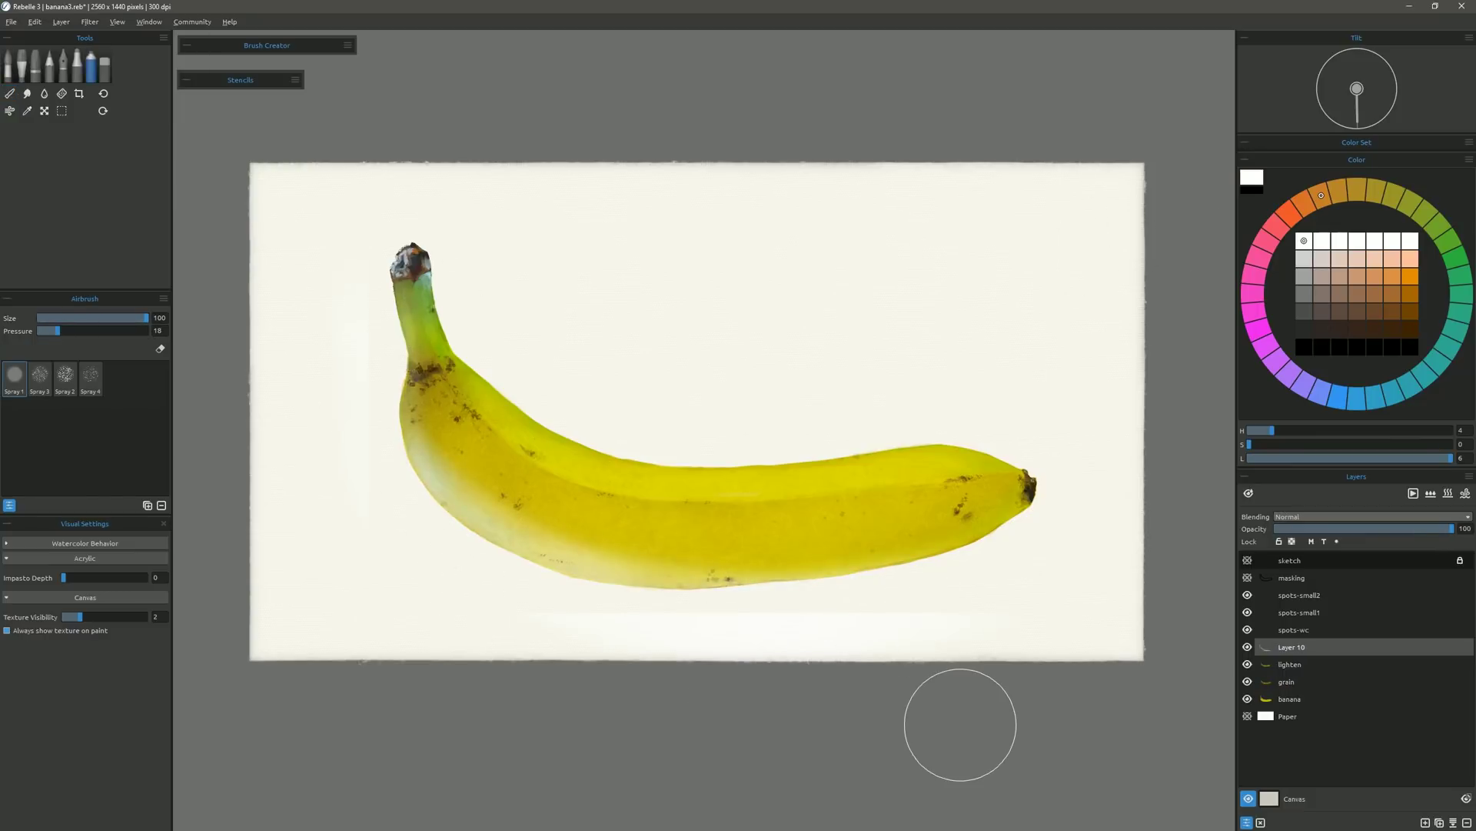
Undo the wide white spray and airbrush a narrower white highlight along the stem and the banana's lower edge.
{"action": "key", "text": "ctrl+z"}
{"action": "key", "text": "ctrl+z"}
{"action": "key", "text": "ctrl+z"}
{"action": "left_click", "coordinate": [107, 318]}
{"action": "left_click_drag", "start_coordinate": [389, 290], "coordinate": [400, 378]}
{"action": "mouse_move", "coordinate": [401, 388]}
{"action": "left_mouse_down"}
{"action": "mouse_move", "coordinate": [807, 574]}
{"action": "mouse_move", "coordinate": [999, 507]}
{"action": "left_mouse_up"}
Set the white highlight layer's opacity to 64 and soften the highlight with the hard Blend tool at size 44.
{"action": "left_click", "coordinate": [1389, 529]}
{"action": "left_click", "coordinate": [1248, 647]}
{"action": "left_click", "coordinate": [1248, 646]}
{"action": "left_click", "coordinate": [11, 93]}
{"action": "left_click", "coordinate": [85, 317]}
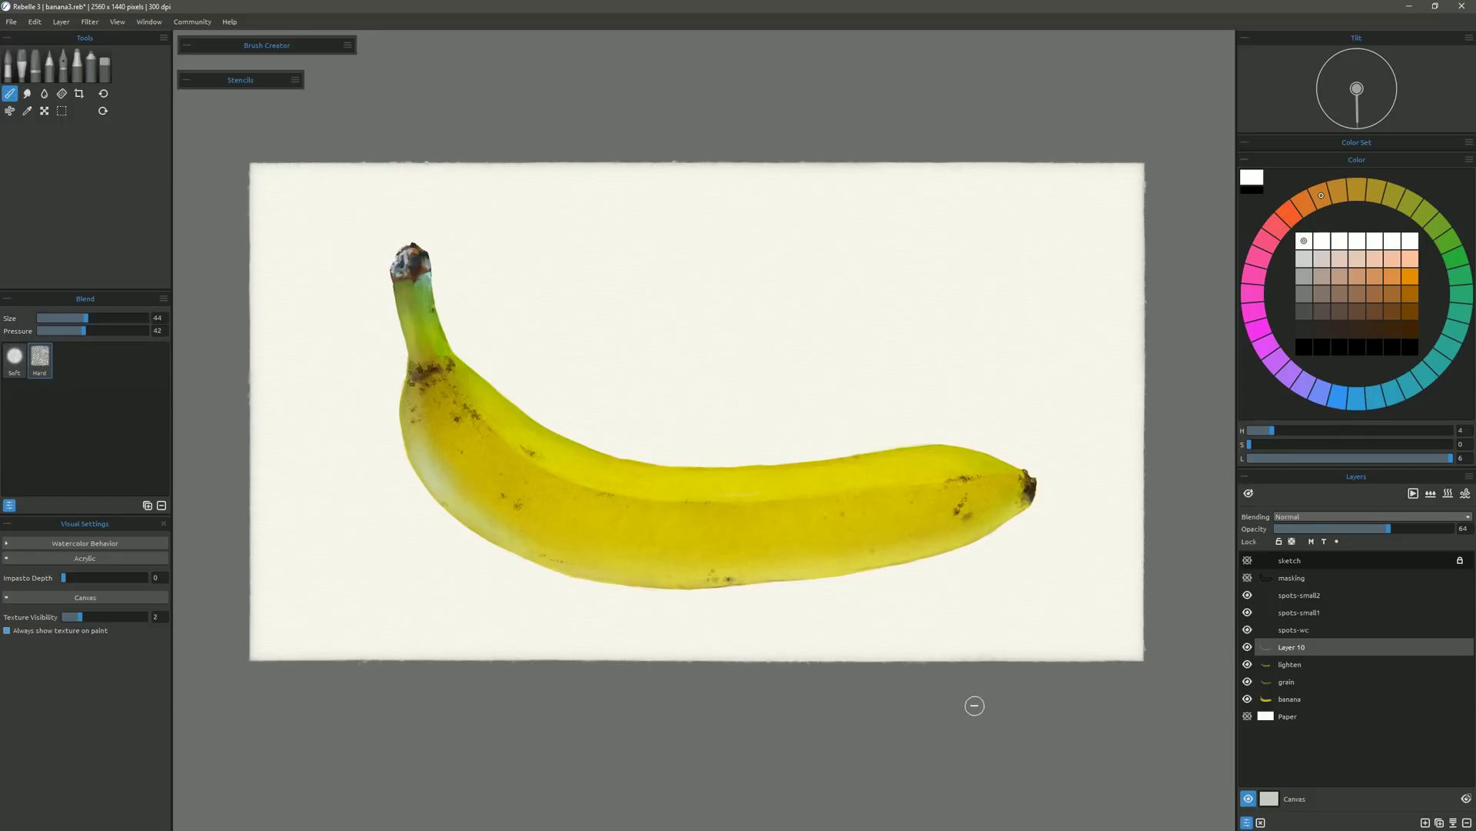
Smudge the stem area on the banana layer with the soft Smudge tool, and touch up spots-small1 with the size 31 soft eraser.
{"action": "key", "text": "s"}
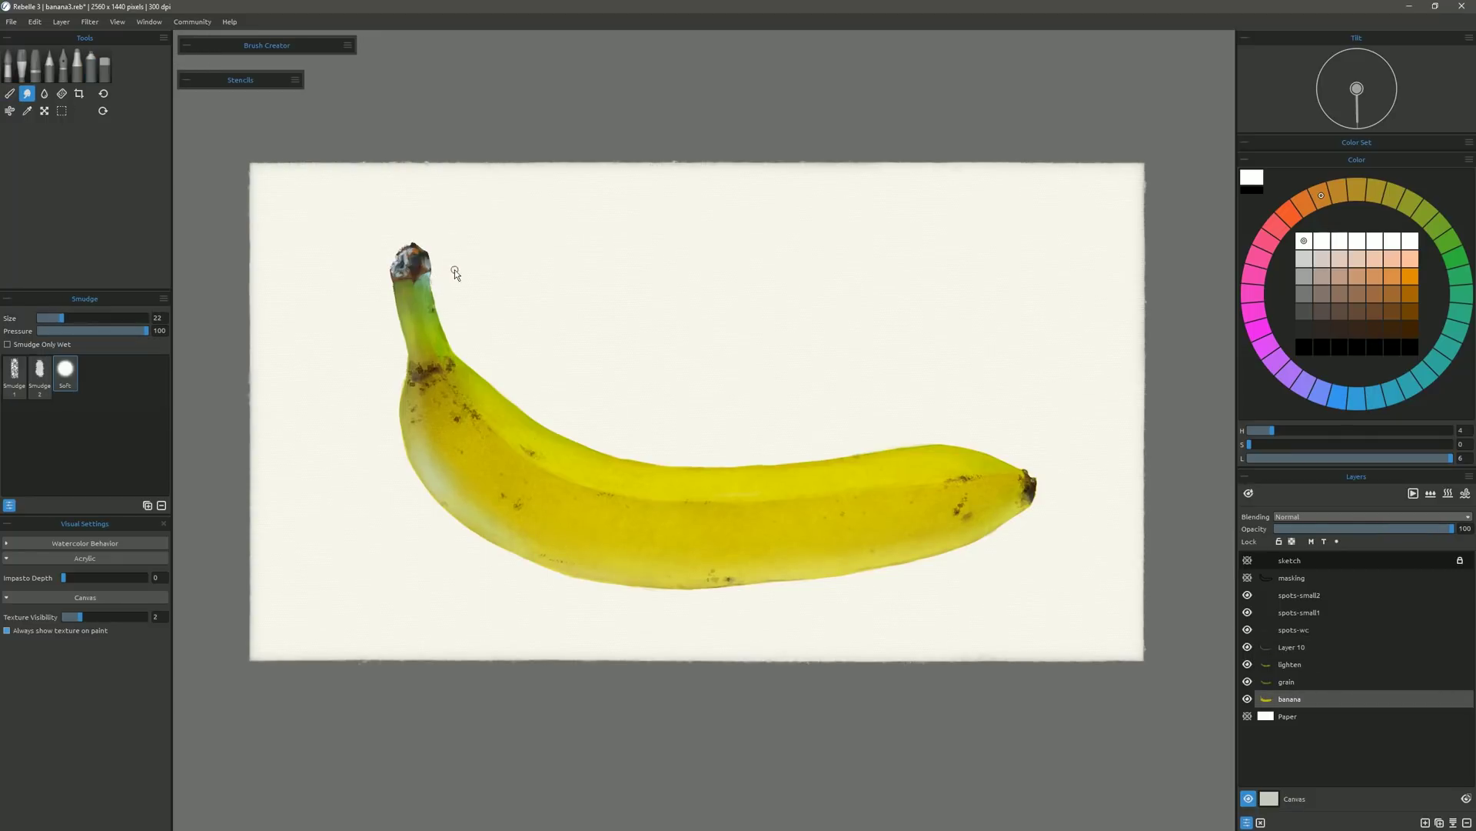
{"action": "key", "text": "bracketright"}
{"action": "key", "text": "bracketright"}
{"action": "key", "text": "bracketright"}
{"action": "key", "text": "bracketright"}
{"action": "left_click", "coordinate": [1290, 699]}
{"action": "left_click", "coordinate": [1300, 612]}
{"action": "key", "text": "e"}
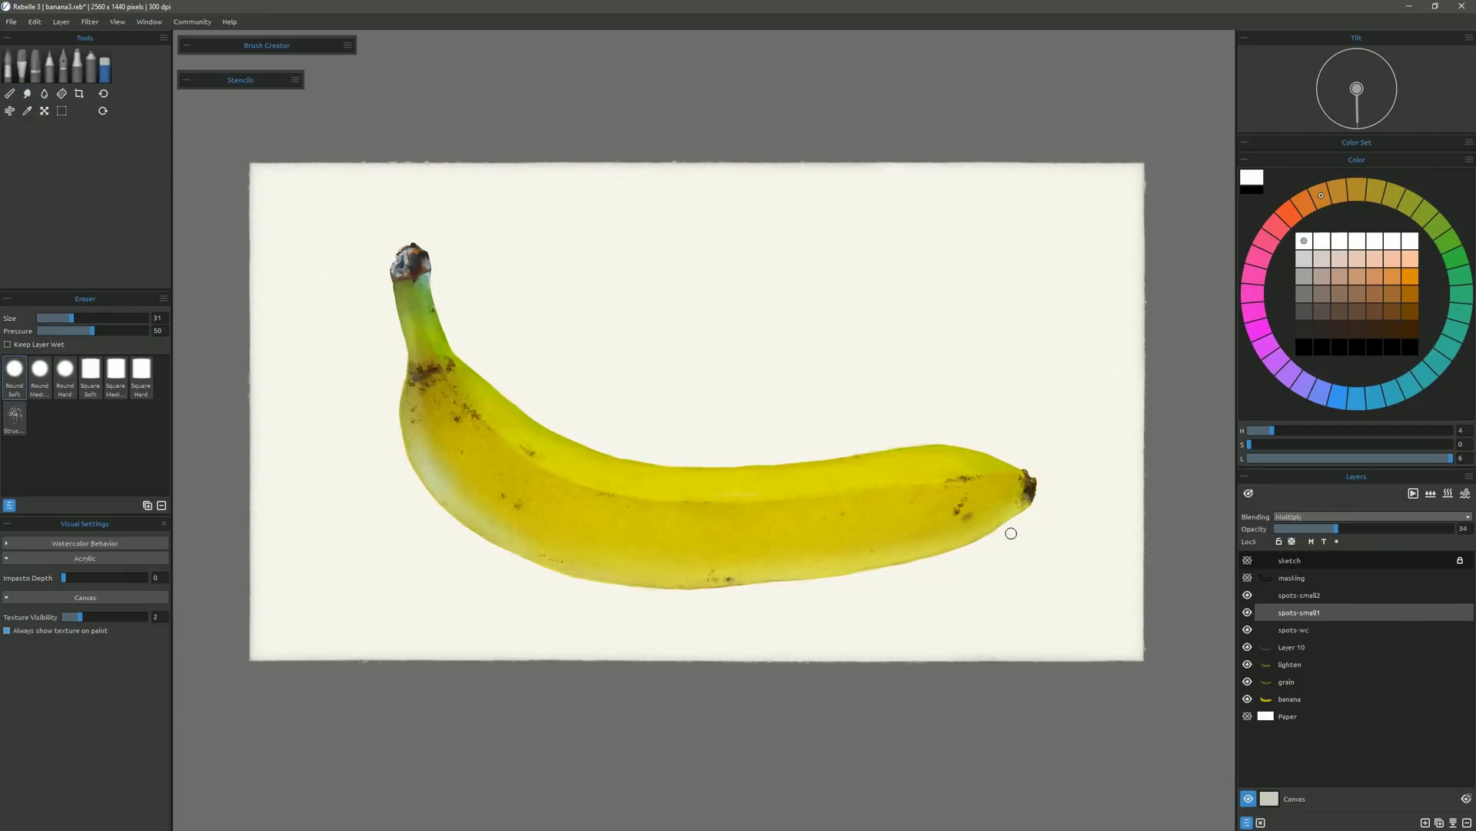
Return to smudging the banana layer and turn off the option that keeps stencils active when hidden.
{"action": "left_click", "coordinate": [1301, 698]}
{"action": "key", "text": "s"}
{"action": "left_click", "coordinate": [295, 79]}
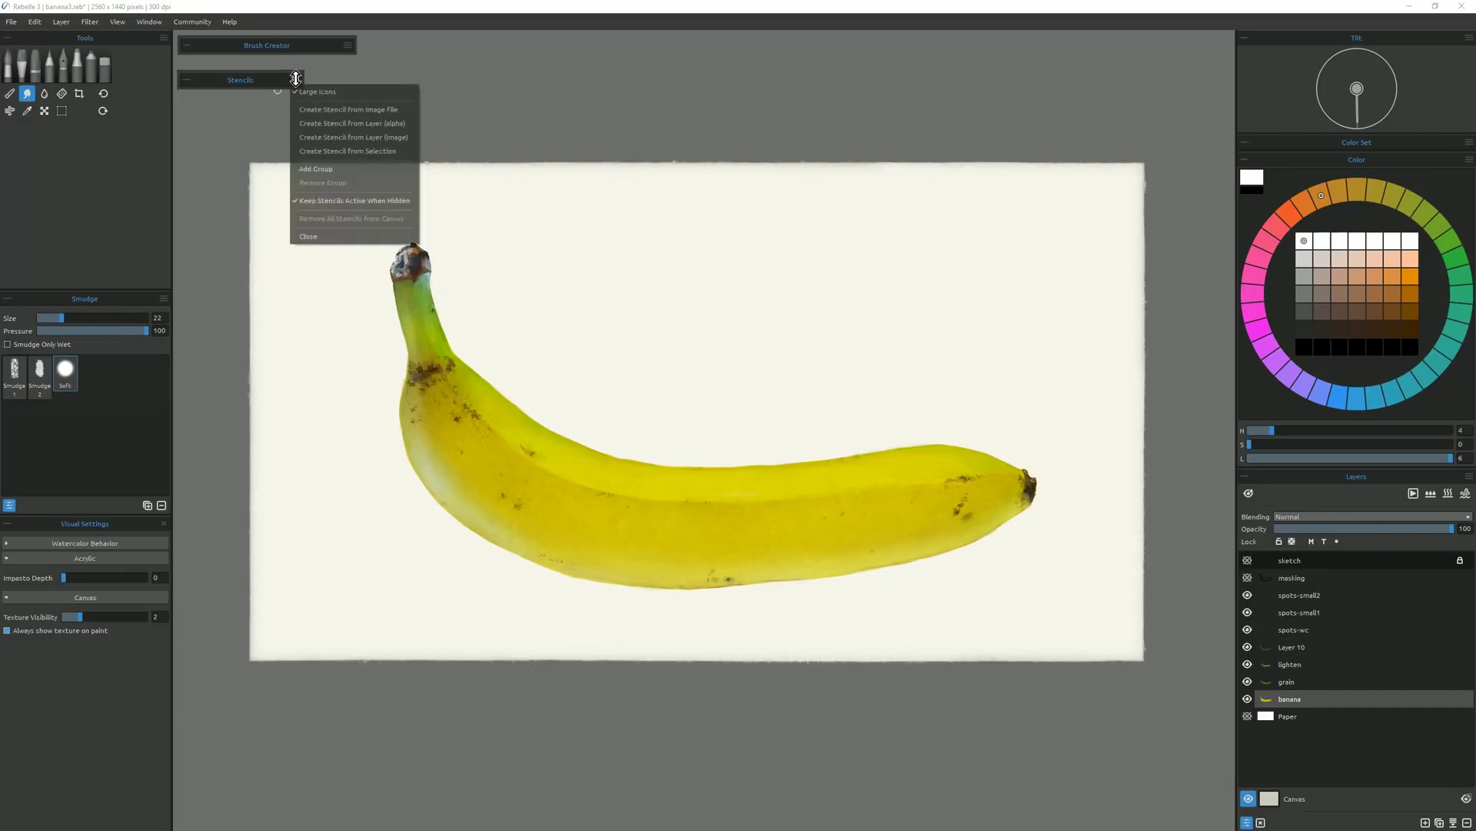
{"action": "left_click", "coordinate": [353, 201]}
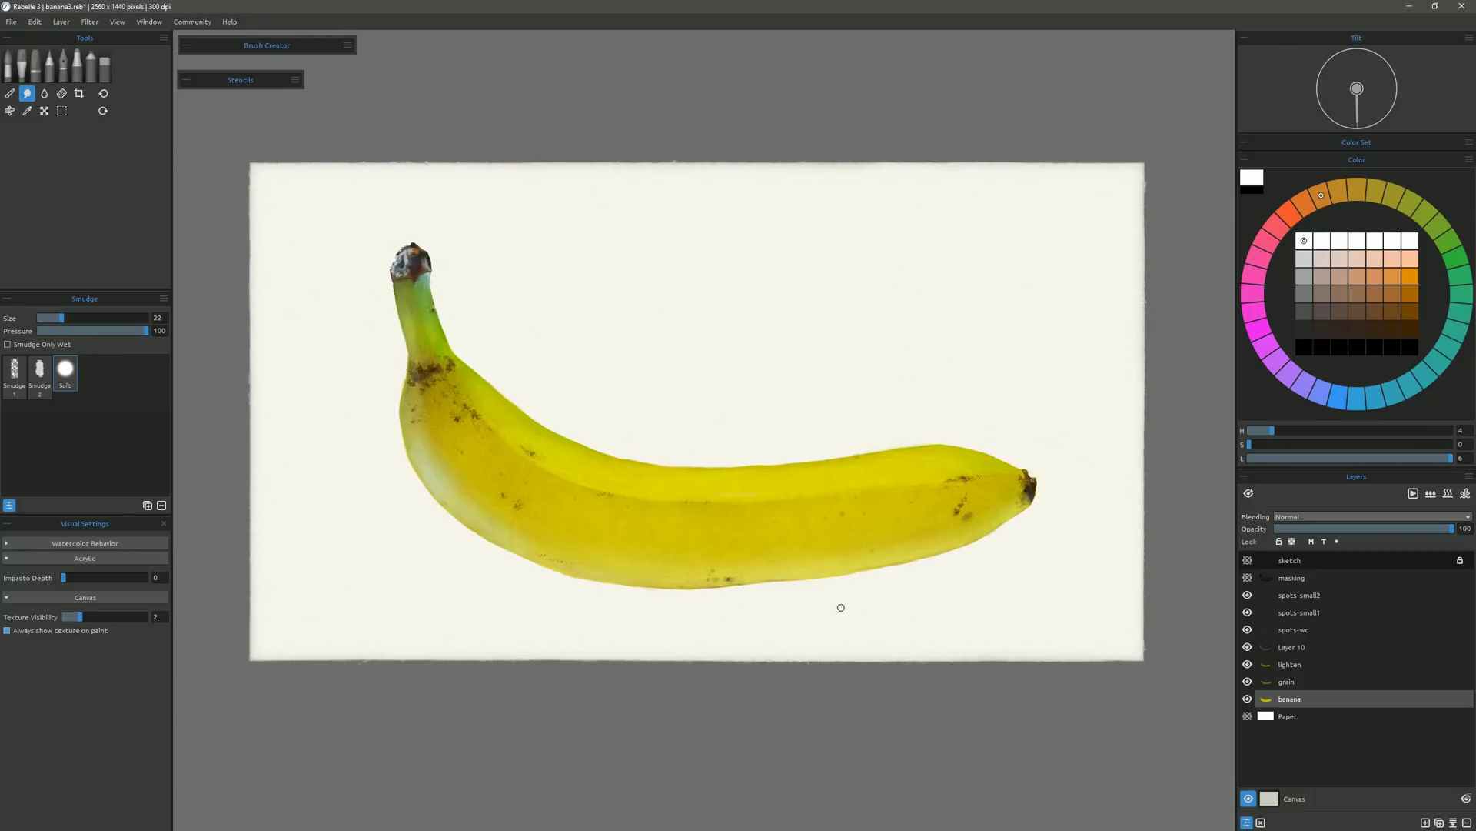
Tint the banana's upper edge below the stem with teal acrylic of hue 17, saturation 6 and lightness 4, and tidy the outline.
{"action": "key", "text": "a"}
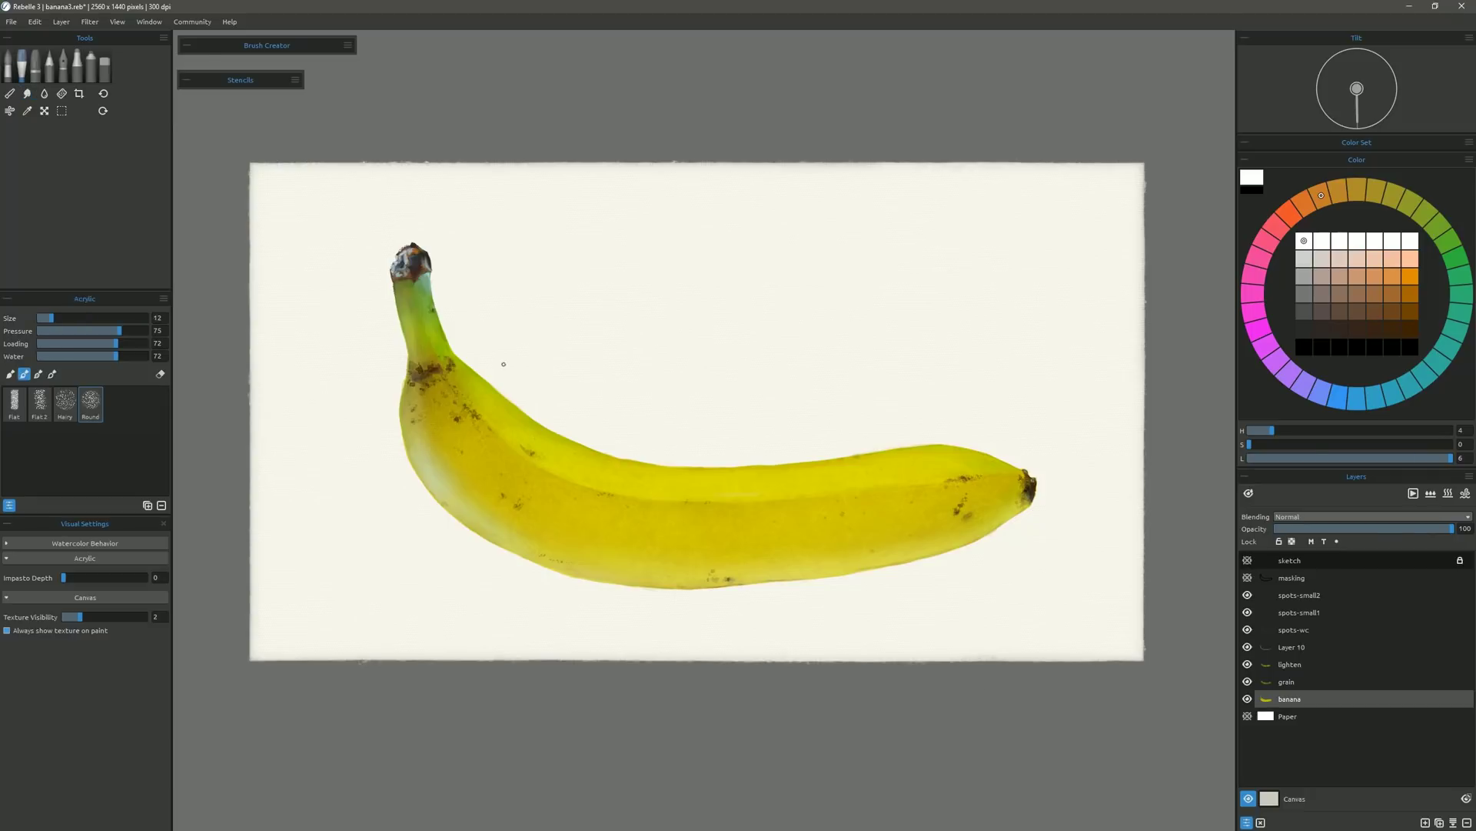
{"action": "left_click", "coordinate": [1410, 276]}
{"action": "left_click", "coordinate": [1427, 215]}
{"action": "left_click", "coordinate": [1455, 330]}
{"action": "left_click", "coordinate": [104, 69]}
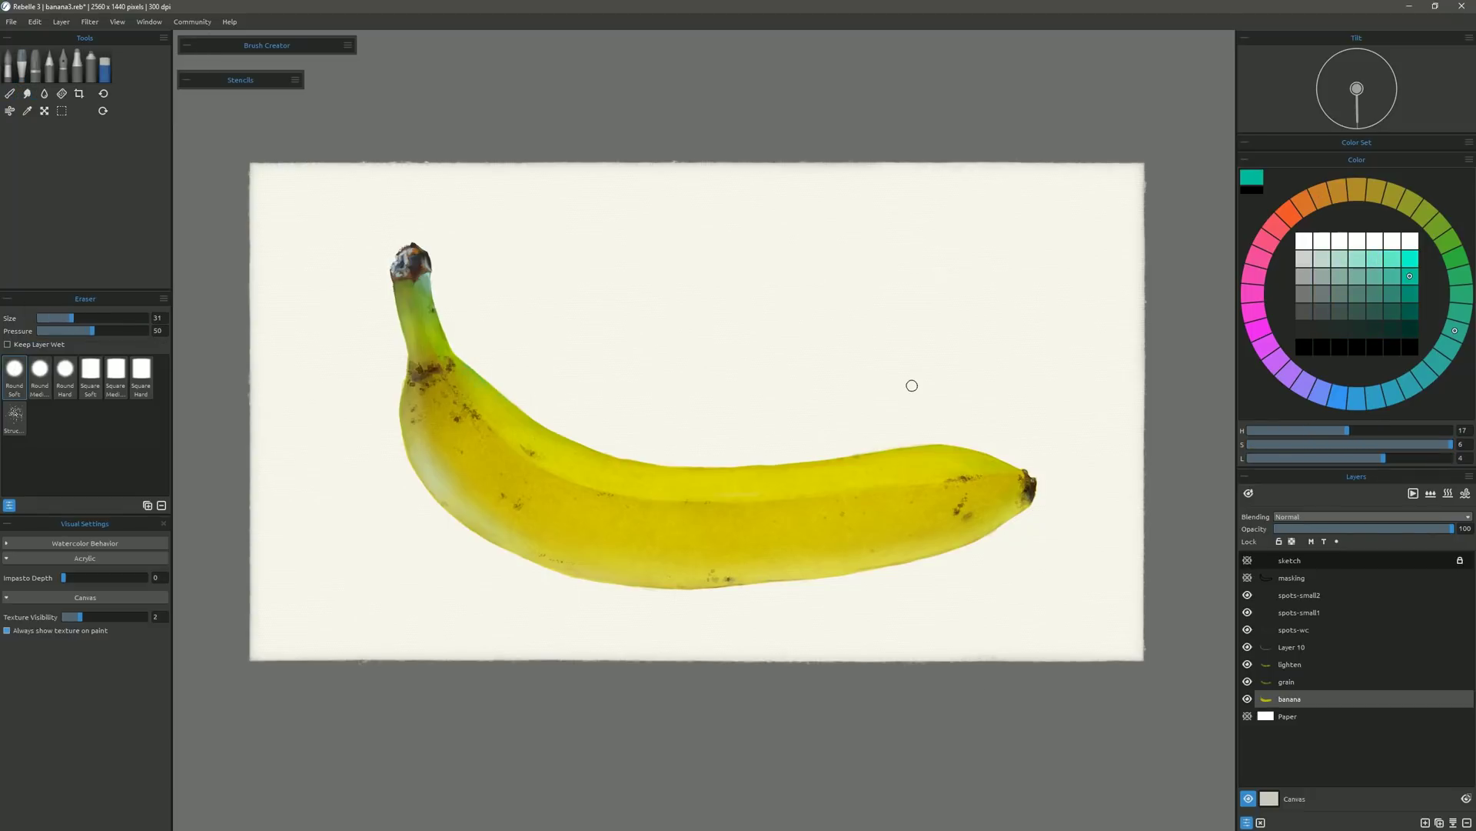
Touch up the stem in dark grey with the size 8 round acrylic, and smudge it with the soft Smudge tool.
{"action": "left_click", "coordinate": [21, 69]}
{"action": "left_click", "coordinate": [45, 317]}
{"action": "left_click", "coordinate": [9, 94]}
{"action": "left_click", "coordinate": [107, 76]}
{"action": "key", "text": "a"}
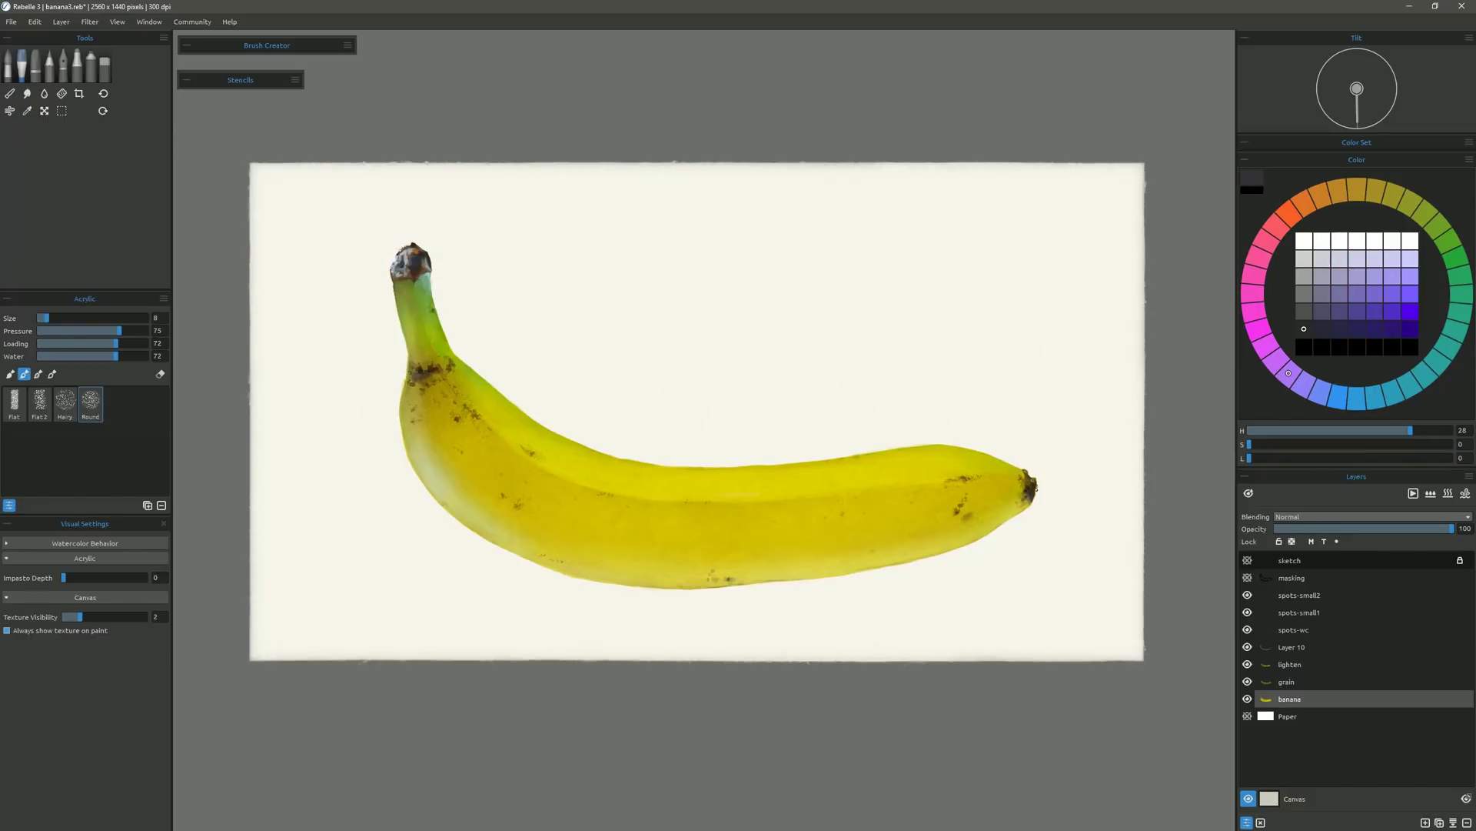
{"action": "key", "text": "s"}
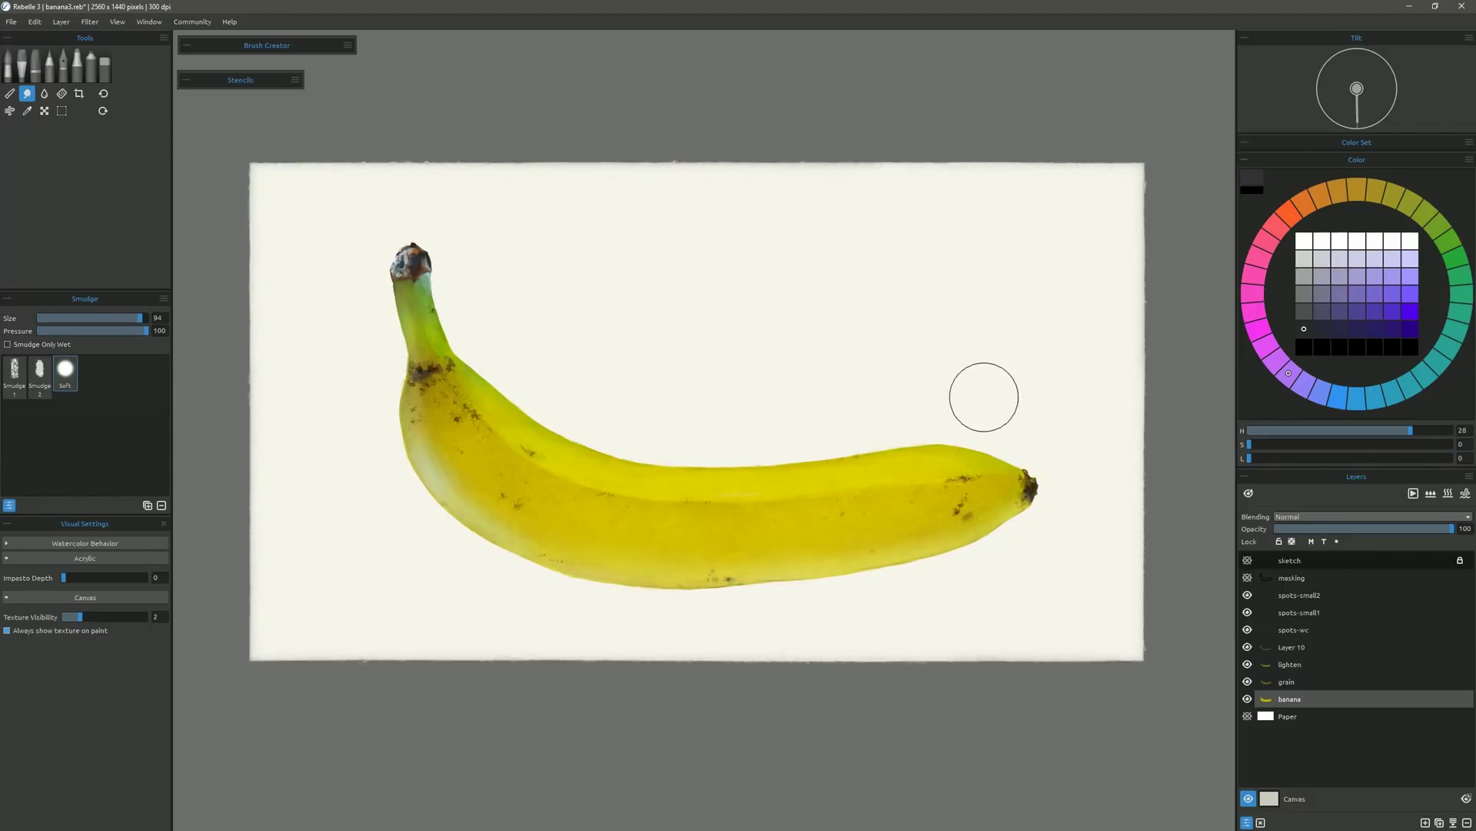
Soften the banana with the hard Blend tool at size 26, clean it with the eraser, and save the painting as banana4.reb.
{"action": "key", "text": "b"}
{"action": "key", "text": "e"}
{"action": "key", "text": "b"}
{"action": "key", "text": "ctrl+alt+s"}
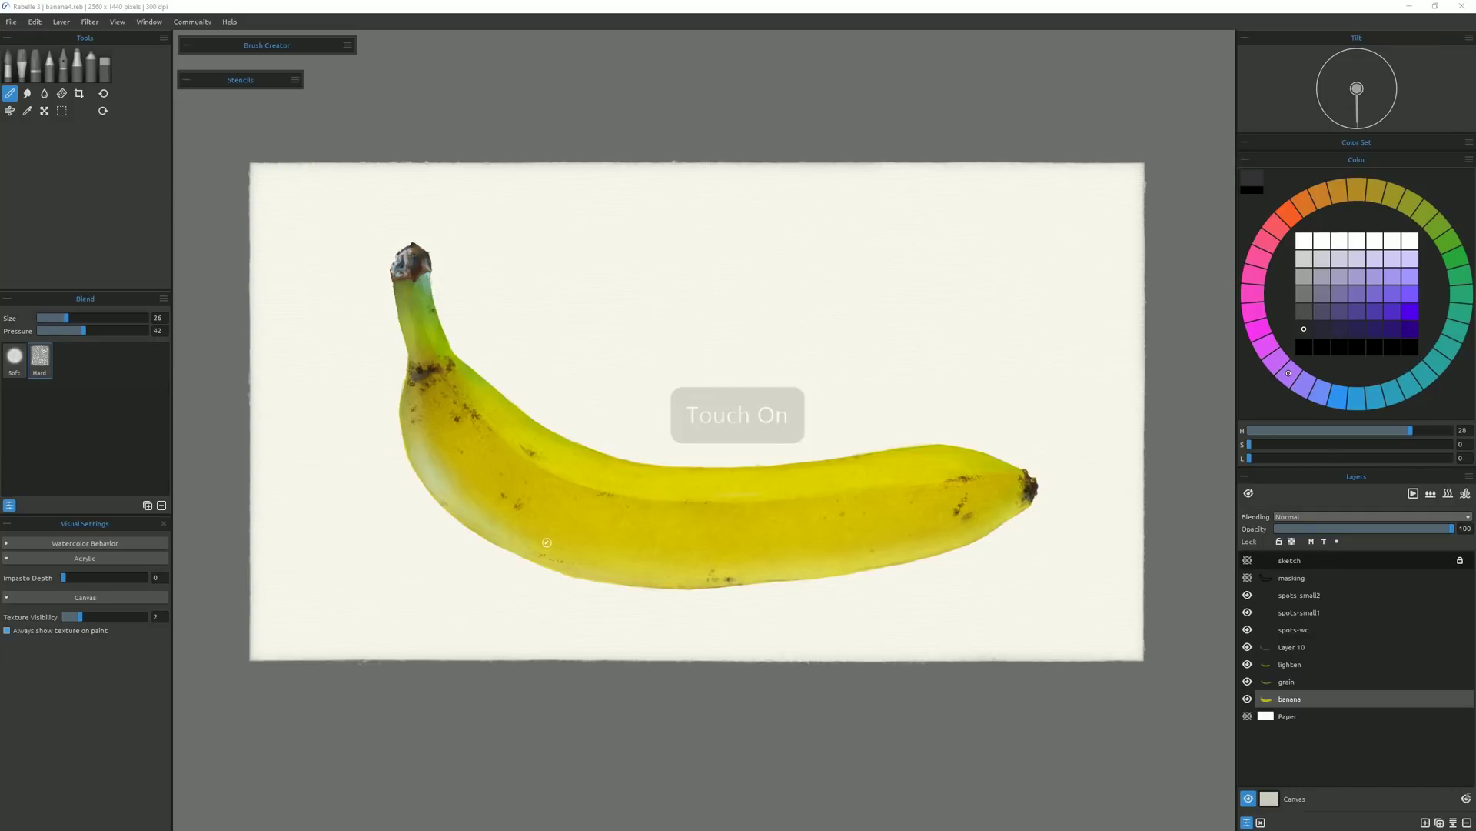
Colour the stem just below its tip on the banana layer with the size 30 pencil, using light blue and sampled colours.
{"action": "scroll", "coordinate": [486, 321], "scroll_direction": "down", "scroll_amount": 8}
{"action": "scroll", "coordinate": [541, 428], "scroll_direction": "up", "scroll_amount": 6}
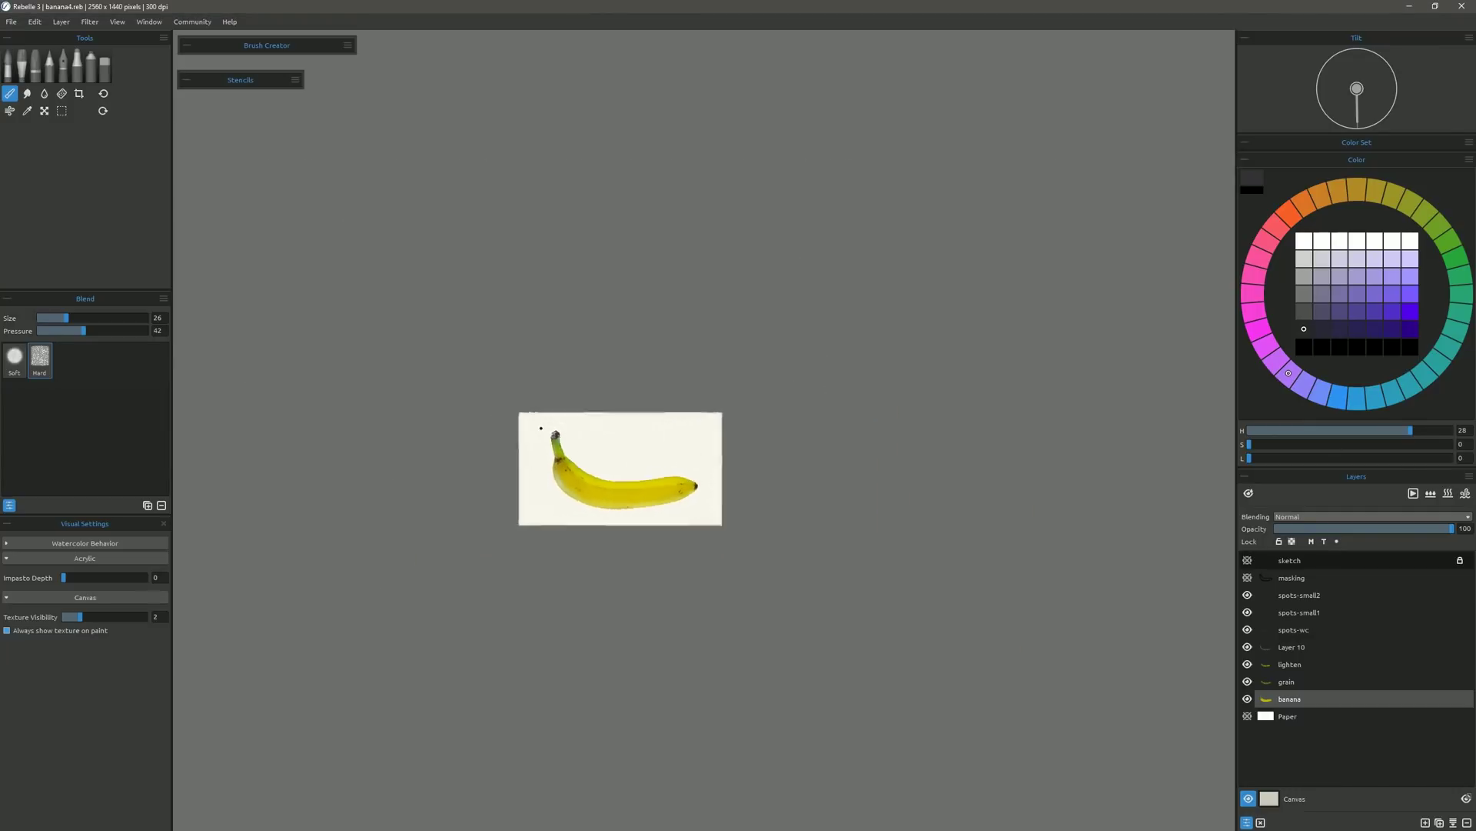
{"action": "scroll", "coordinate": [542, 427], "scroll_direction": "down", "scroll_amount": 2}
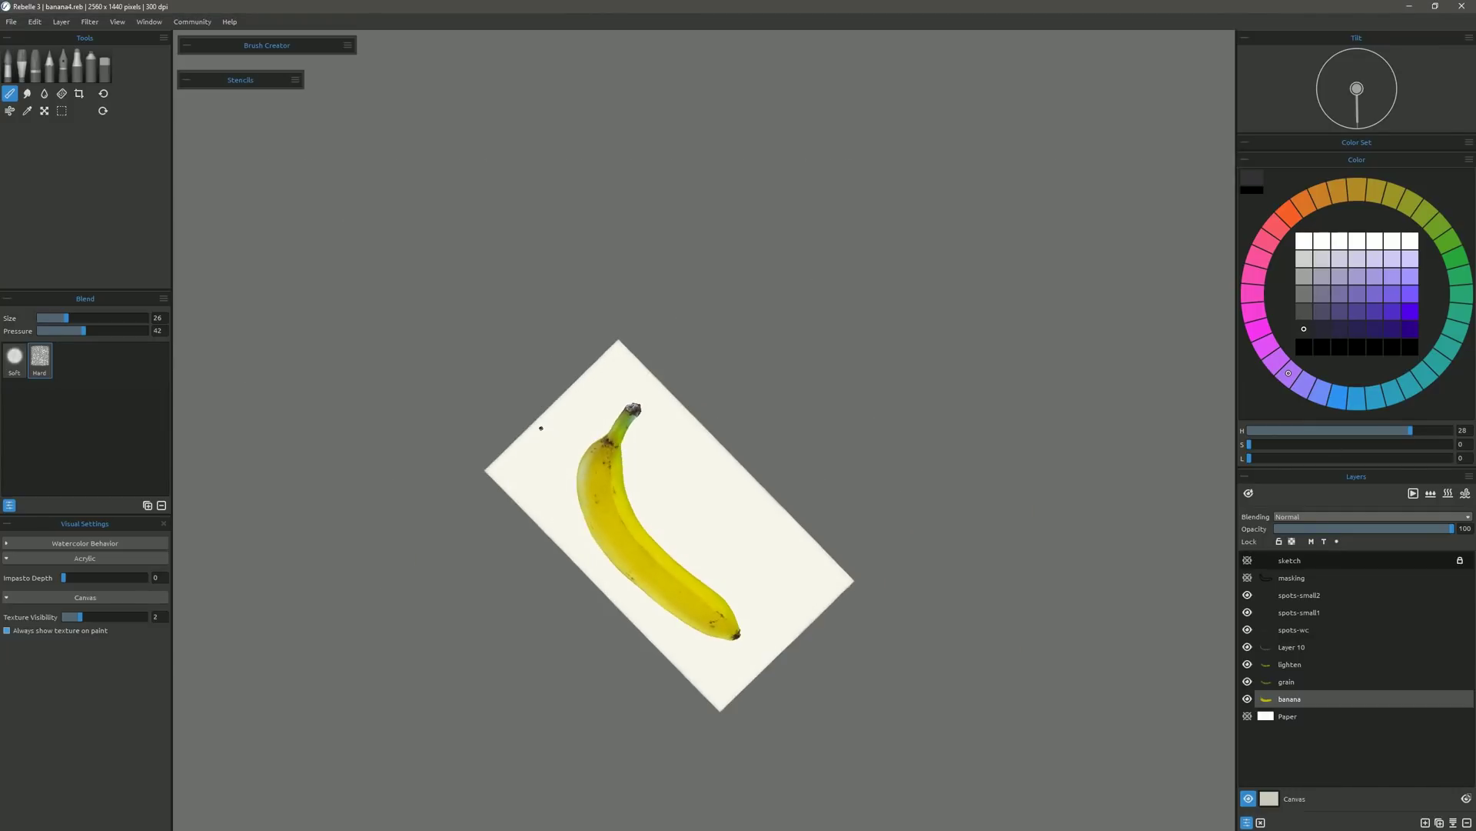
{"action": "scroll", "coordinate": [580, 535], "scroll_direction": "up", "scroll_amount": 8}
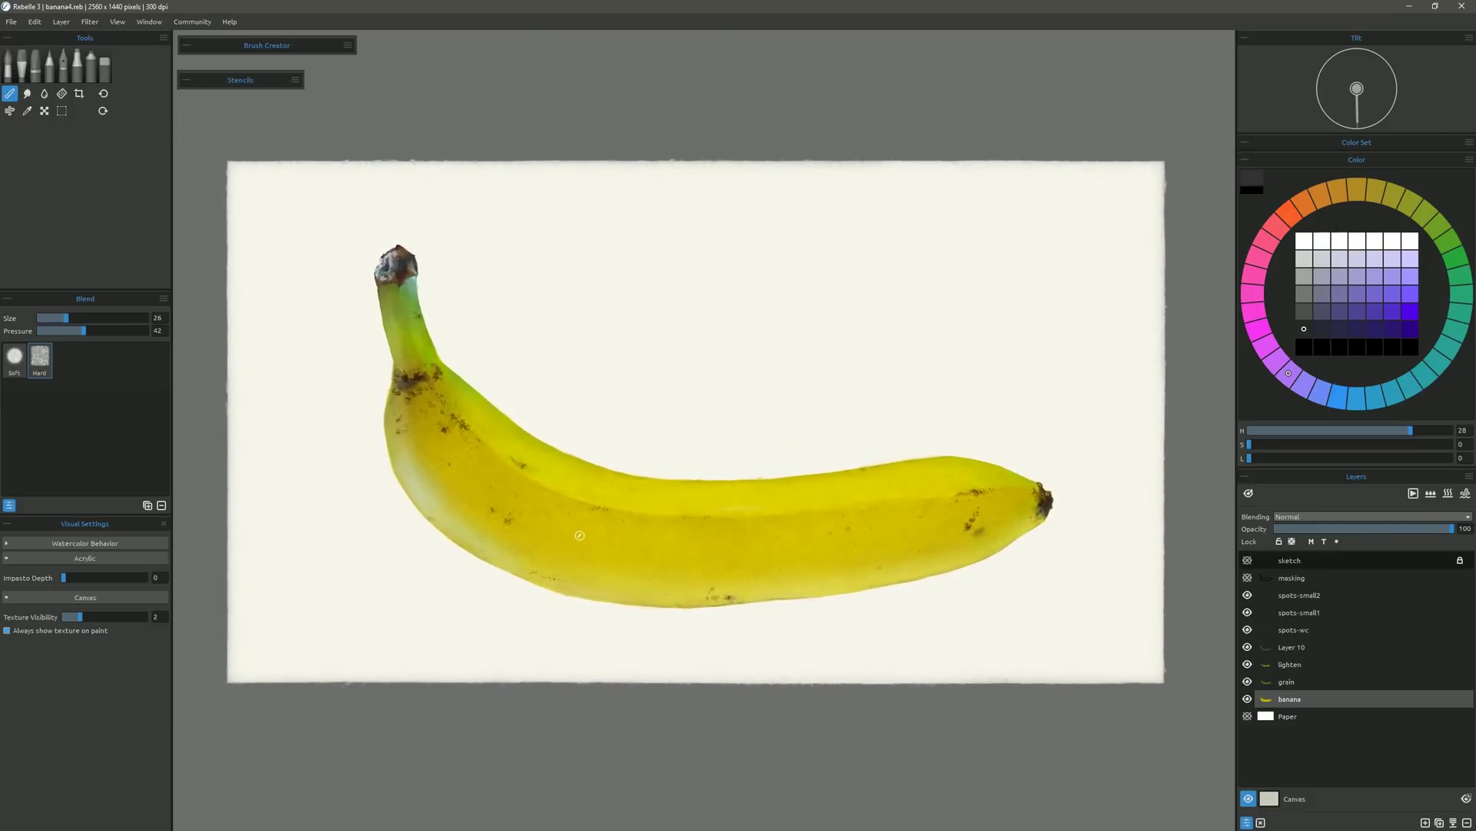
{"action": "left_click", "coordinate": [22, 67]}
{"action": "left_click", "coordinate": [1300, 701]}
{"action": "left_click", "coordinate": [50, 67]}
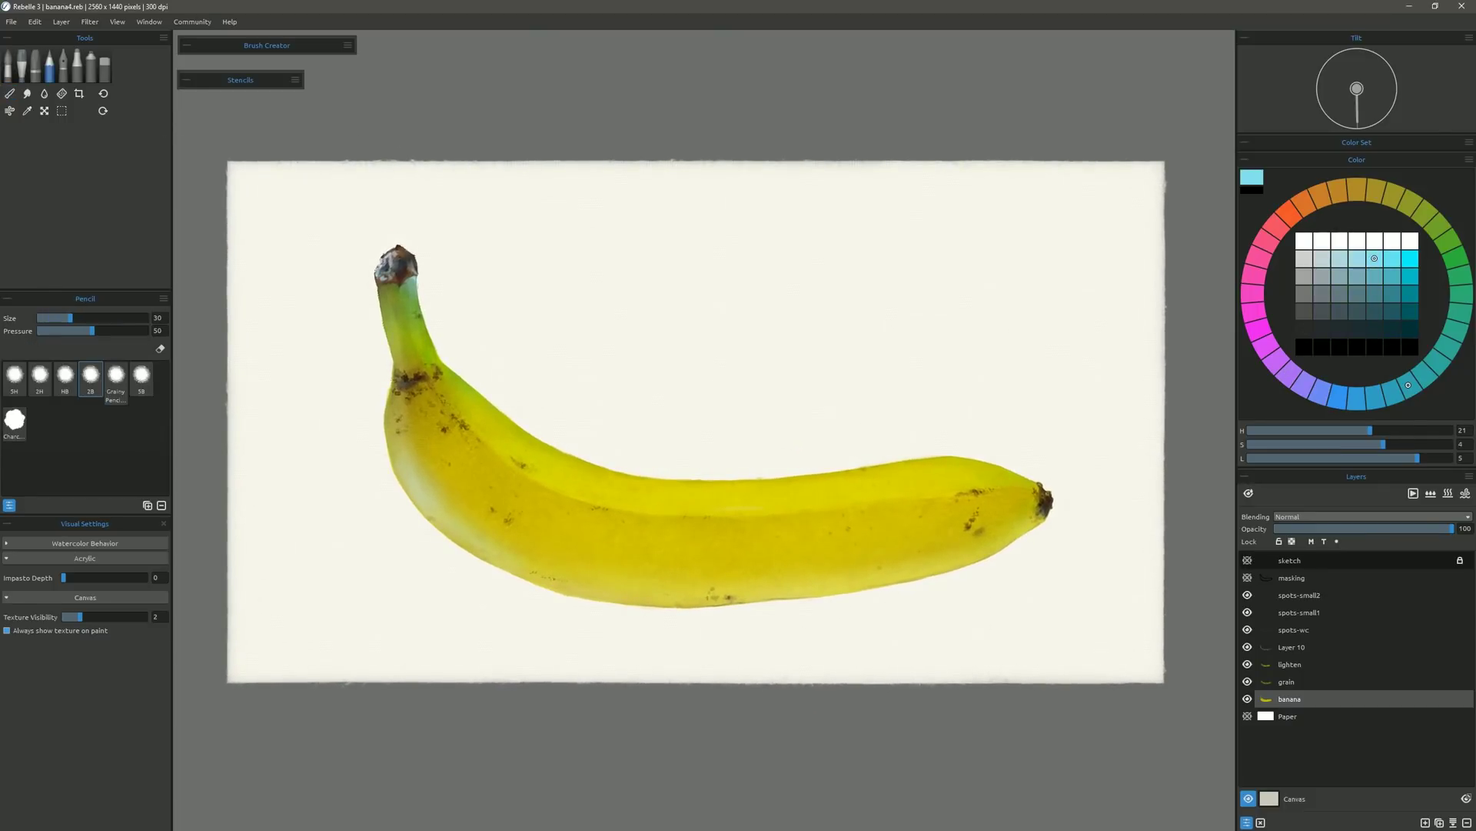
{"action": "scroll", "coordinate": [283, 254], "scroll_direction": "up", "scroll_amount": 3}
{"action": "left_click", "coordinate": [475, 263], "text": "alt"}
{"action": "left_click", "coordinate": [477, 277], "text": "alt"}
{"action": "mouse_move", "coordinate": [451, 277]}
{"action": "left_mouse_down"}
{"action": "mouse_move", "coordinate": [437, 290]}
{"action": "mouse_move", "coordinate": [492, 295]}
{"action": "left_mouse_up"}
{"action": "scroll", "coordinate": [358, 298], "scroll_direction": "down", "scroll_amount": 3}
Smudge the stem, and merge all layers from banana up to spots-small2 into one.
{"action": "left_click", "coordinate": [27, 94]}
{"action": "left_click", "coordinate": [1300, 682]}
{"action": "key", "text": "ctrl+s"}
{"action": "left_click", "coordinate": [1300, 595]}
{"action": "left_click", "coordinate": [1453, 822]}
Repaint the stem below its tip with sampled acrylic colours and trim its outline with the eraser.
{"action": "left_click_drag", "start_coordinate": [140, 318], "coordinate": [108, 318]}
{"action": "left_click", "coordinate": [21, 67]}
{"action": "left_click", "coordinate": [430, 327], "text": "alt"}
{"action": "left_click_drag", "start_coordinate": [416, 311], "coordinate": [419, 333]}
{"action": "left_click", "coordinate": [426, 278], "text": "alt"}
{"action": "left_click", "coordinate": [105, 67]}
{"action": "left_click_drag", "start_coordinate": [411, 270], "coordinate": [405, 291]}
Paint sampled brown acrylic of hue 6, saturation 4 and lightness 2 around the stem base, and blend it with the hard Blend tool.
{"action": "left_click", "coordinate": [22, 66]}
{"action": "left_click", "coordinate": [447, 327], "text": "alt"}
{"action": "left_click", "coordinate": [446, 388], "text": "alt"}
{"action": "left_click", "coordinate": [471, 307], "text": "alt"}
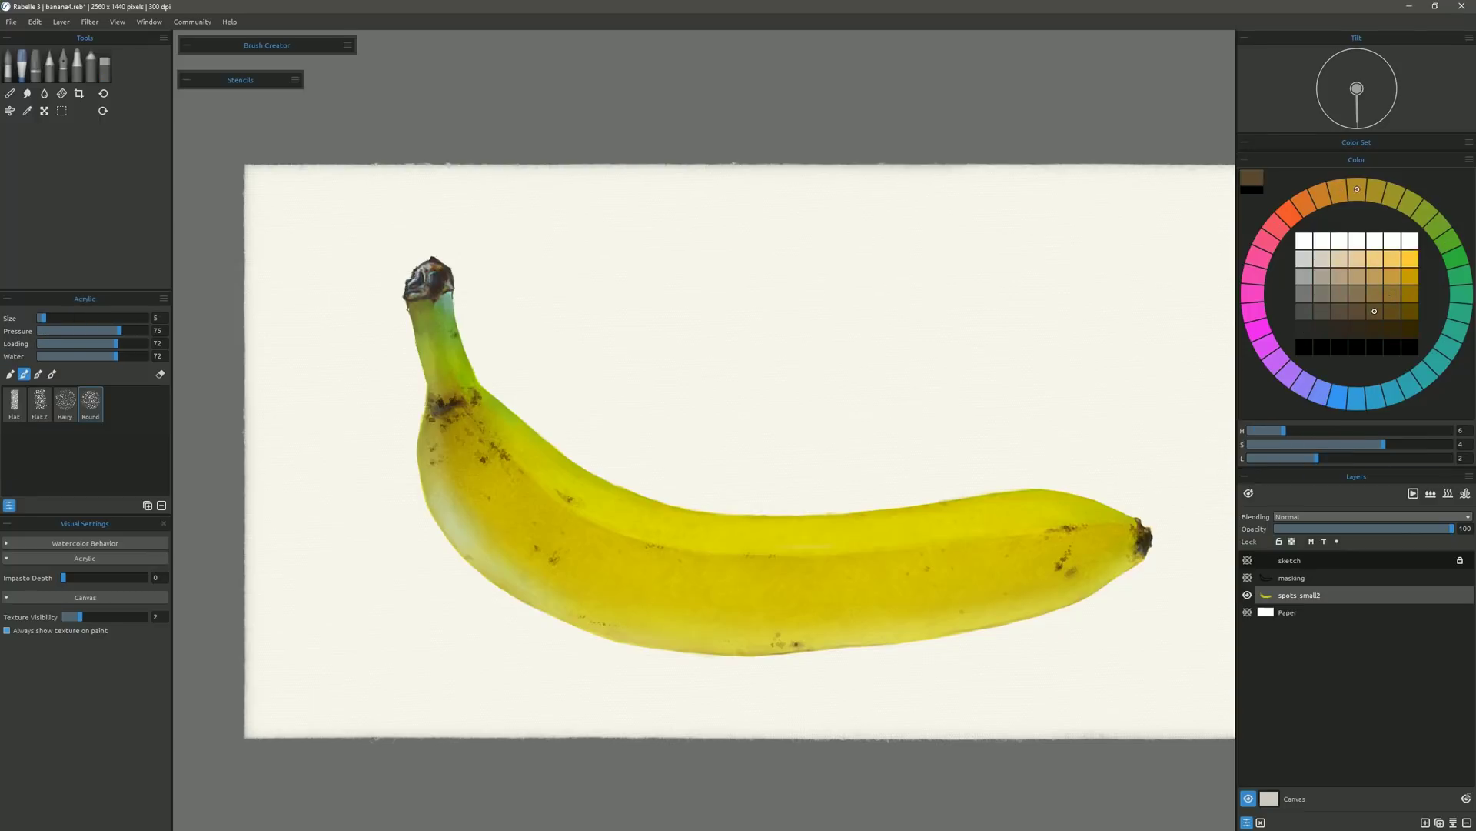
{"action": "left_click", "coordinate": [445, 406], "text": "alt"}
{"action": "left_click", "coordinate": [10, 94]}
Touch up the banana with olive acrylic of hue 9, saturation 5 and lightness 4, blend it, and save as banana5.reb.
{"action": "scroll", "coordinate": [627, 514], "scroll_direction": "down", "scroll_amount": 5}
{"action": "scroll", "coordinate": [529, 446], "scroll_direction": "up", "scroll_amount": 3}
{"action": "scroll", "coordinate": [529, 447], "scroll_direction": "up", "scroll_amount": 1}
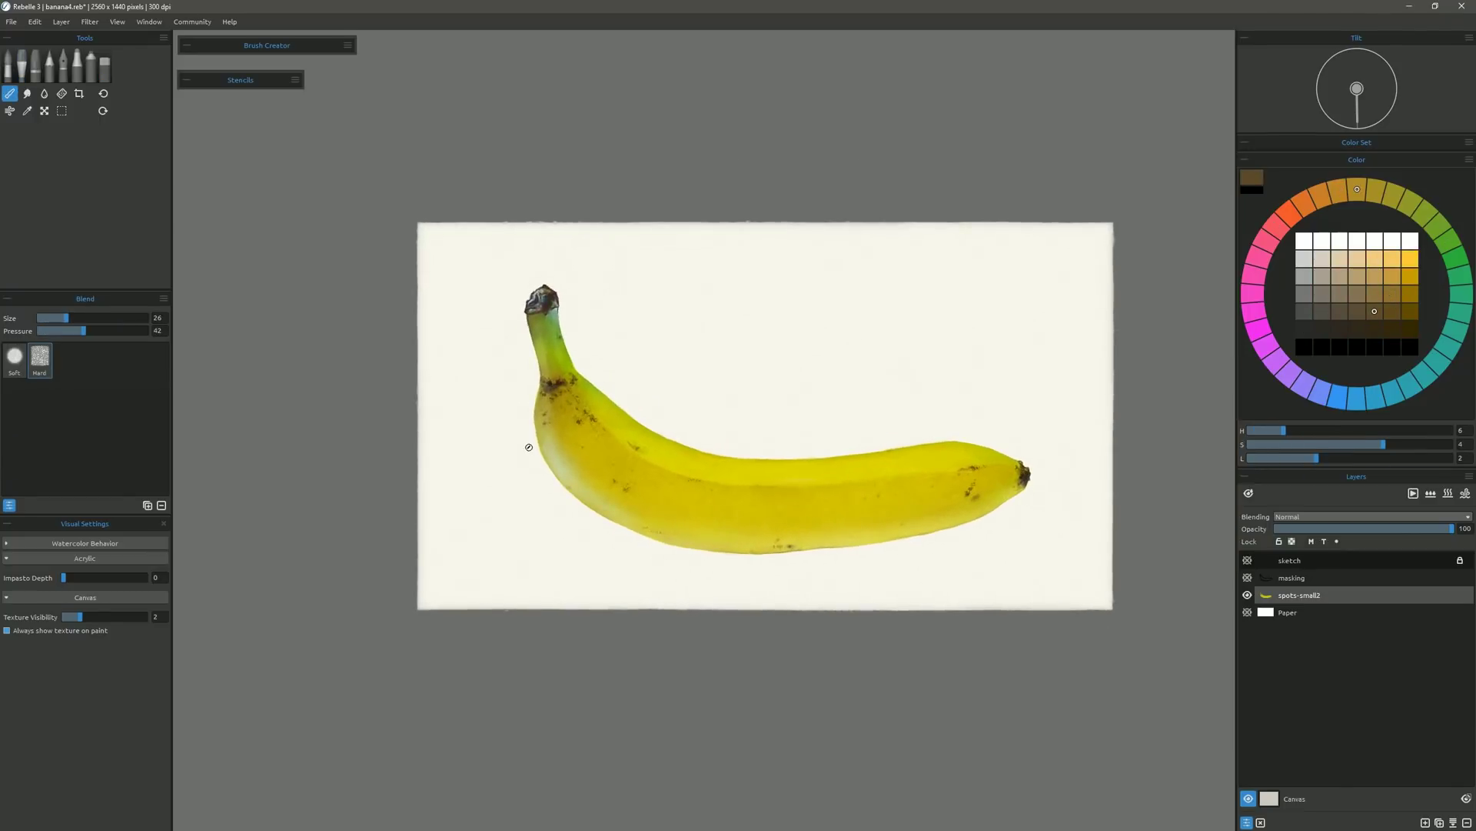
{"action": "scroll", "coordinate": [529, 447], "scroll_direction": "up", "scroll_amount": 3}
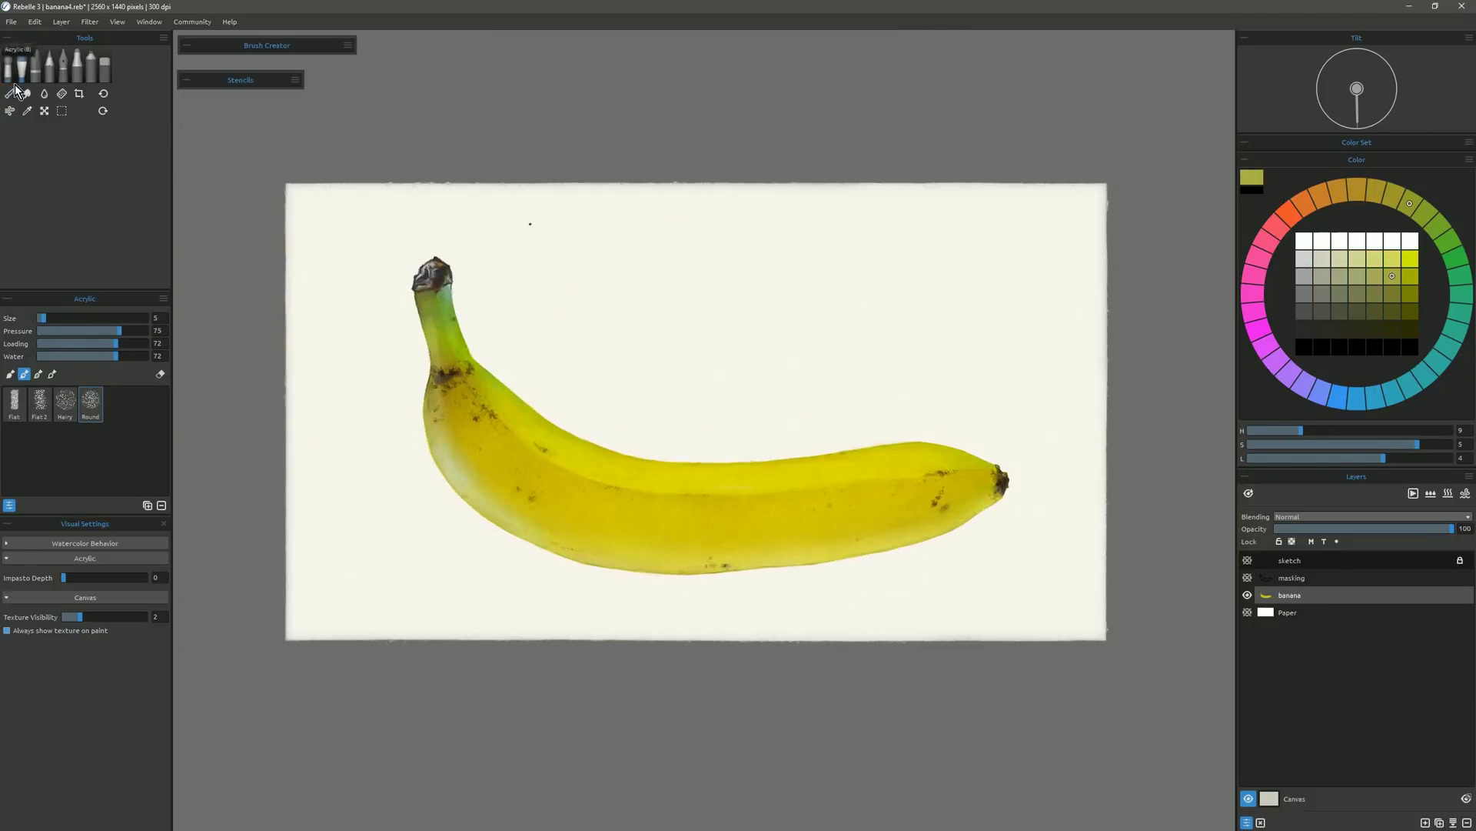
{"action": "key", "text": "n"}
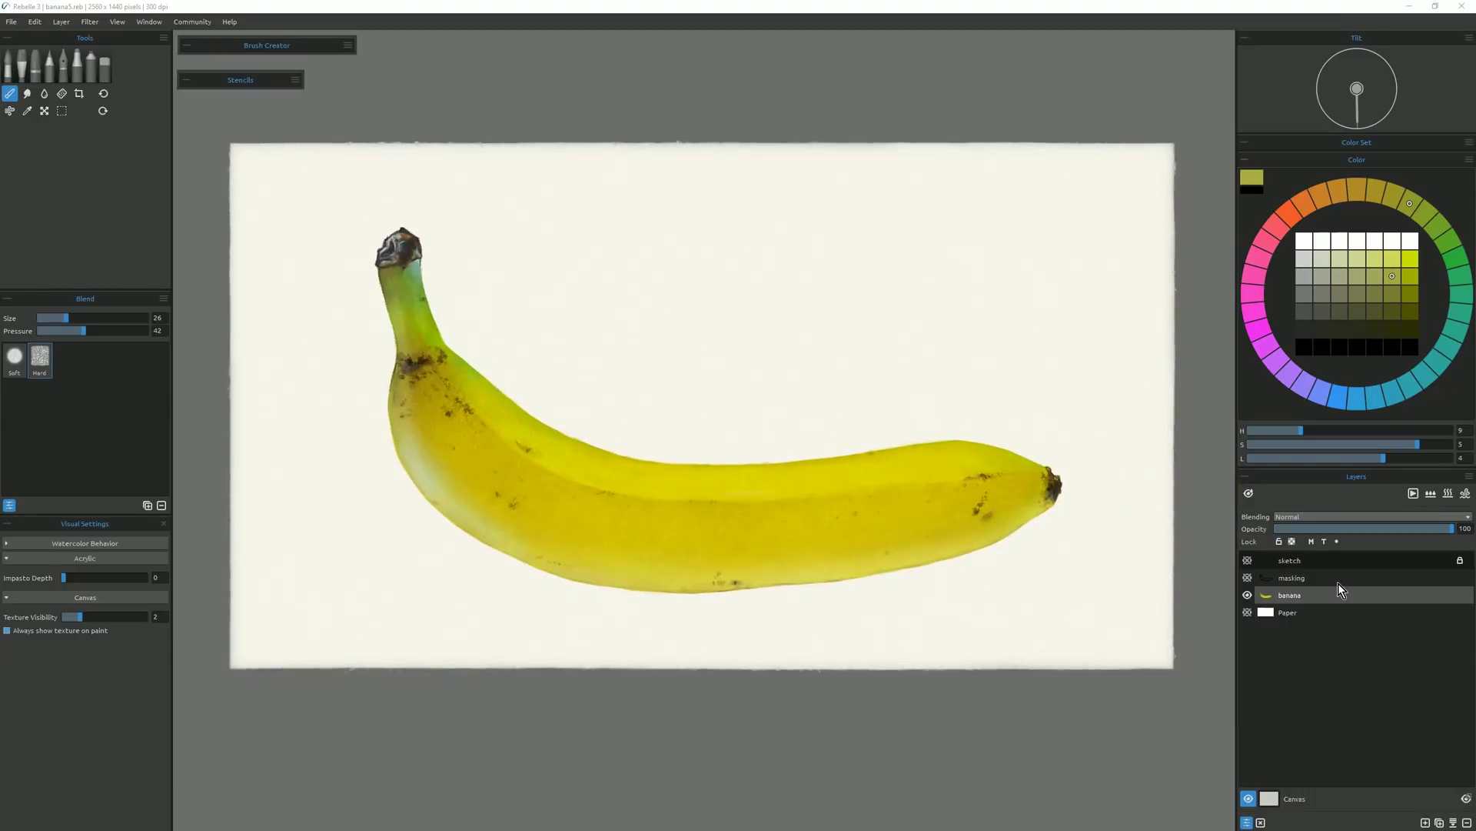
Turn on the option that keeps stencils active when hidden, and add a Multiply layer above the banana layer.
{"action": "left_click", "coordinate": [295, 80]}
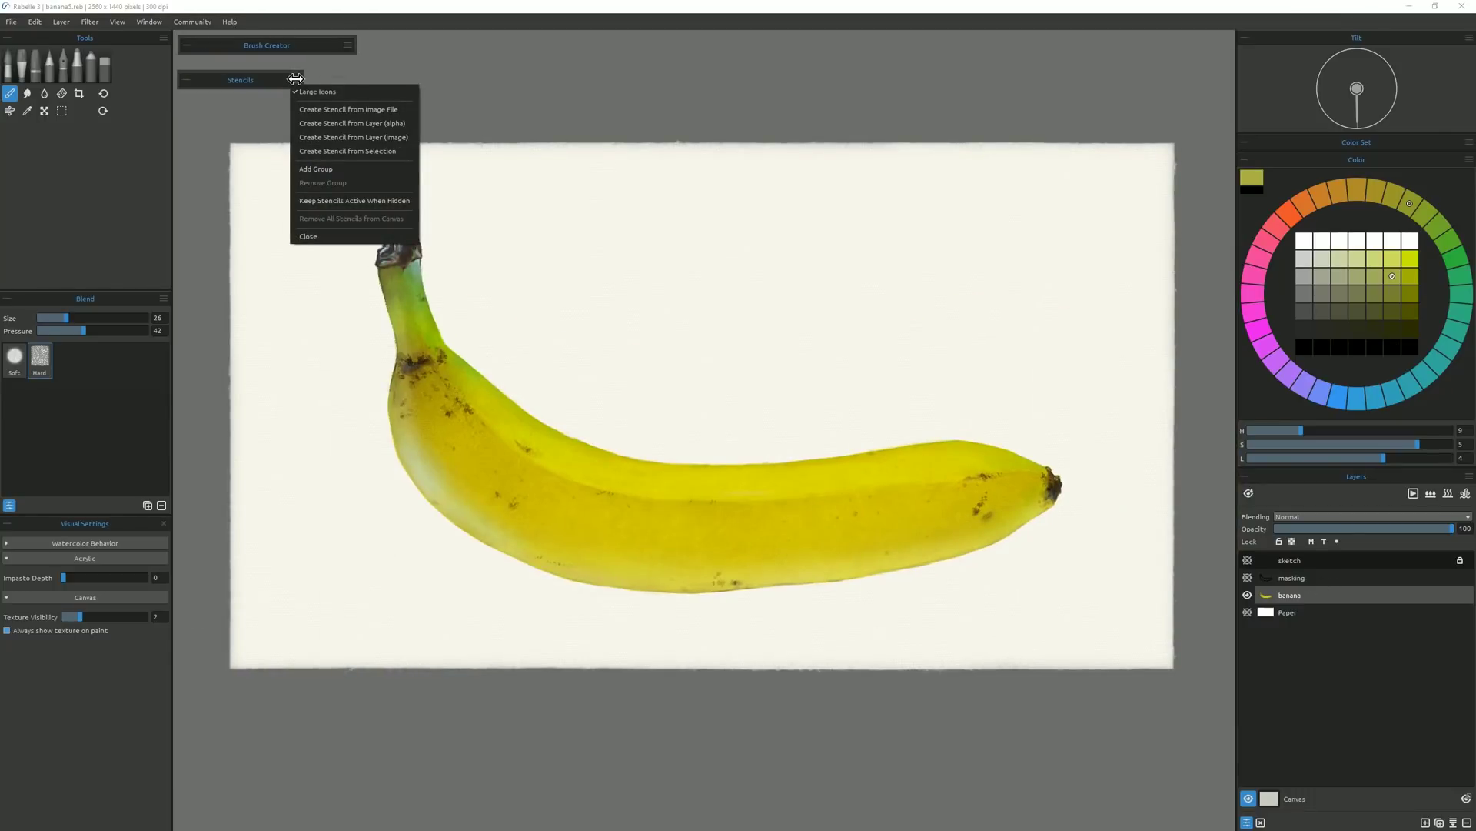
{"action": "left_click", "coordinate": [387, 201]}
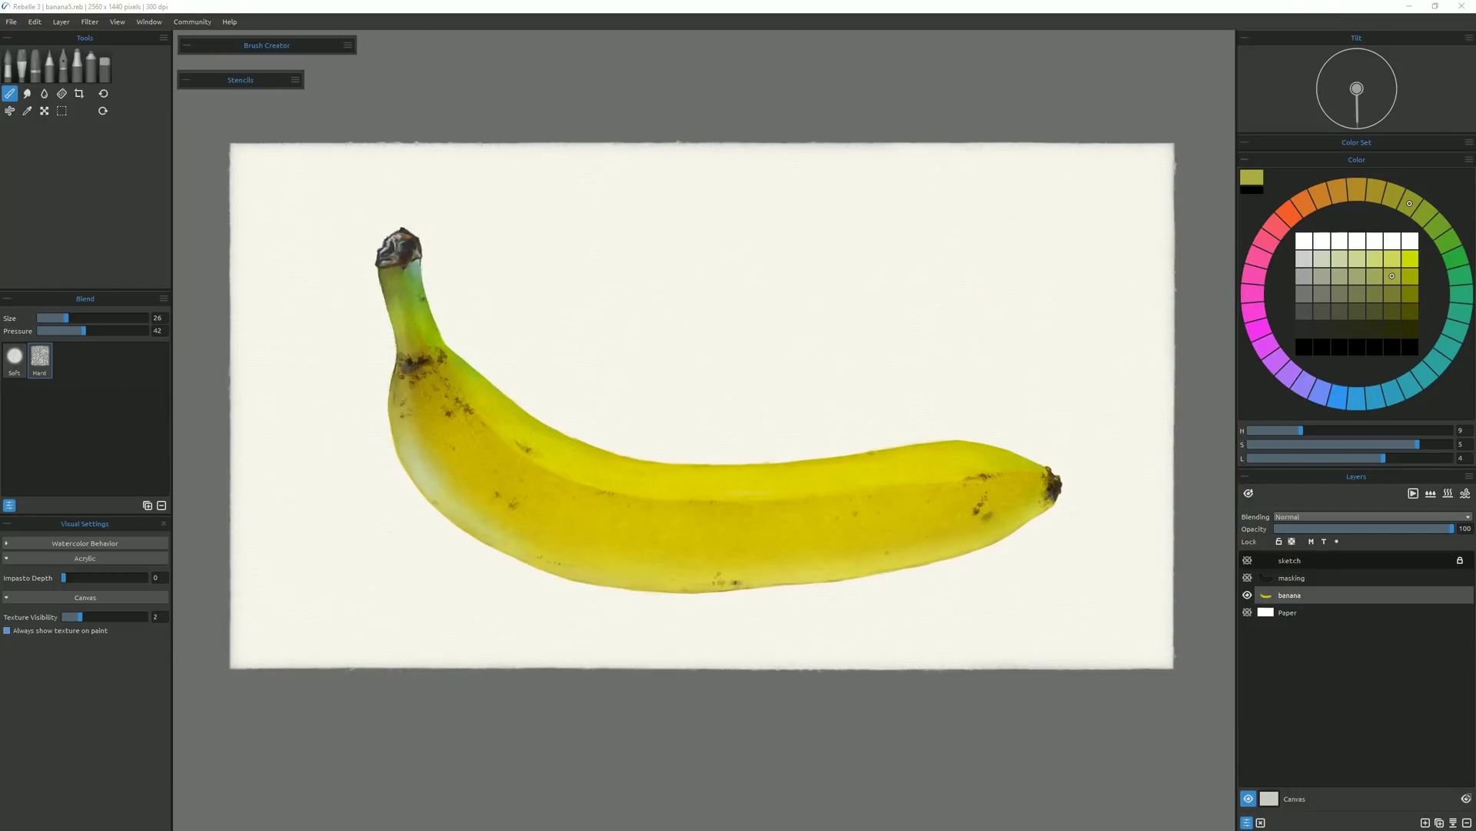
{"action": "left_click", "coordinate": [1426, 823]}
{"action": "left_click", "coordinate": [1311, 517]}
{"action": "left_click", "coordinate": [1295, 629]}
Texture the stem with the watercolor Splat 2 brush at size 54, using green of hue 10 and brown of hue 5.
{"action": "left_click", "coordinate": [1426, 214]}
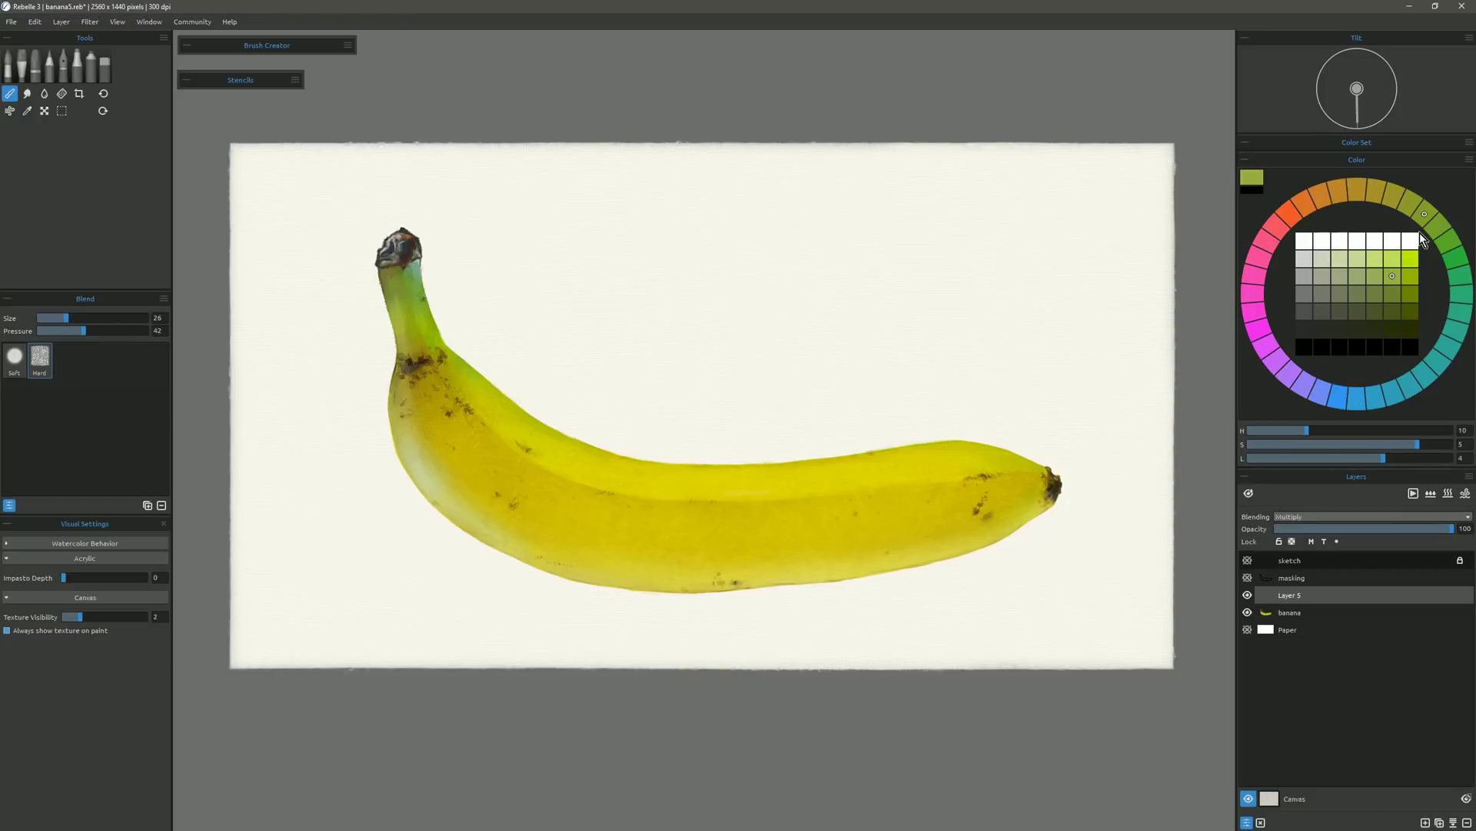
{"action": "left_click", "coordinate": [1392, 294]}
{"action": "left_click", "coordinate": [13, 70]}
{"action": "scroll", "coordinate": [474, 310], "scroll_direction": "up", "scroll_amount": 4}
{"action": "scroll", "coordinate": [475, 310], "scroll_direction": "down", "scroll_amount": 3}
{"action": "left_click_drag", "start_coordinate": [397, 277], "coordinate": [409, 297]}
{"action": "left_click_drag", "start_coordinate": [52, 319], "coordinate": [97, 318]}
{"action": "left_click_drag", "start_coordinate": [418, 283], "coordinate": [420, 327]}
{"action": "left_click", "coordinate": [1339, 191]}
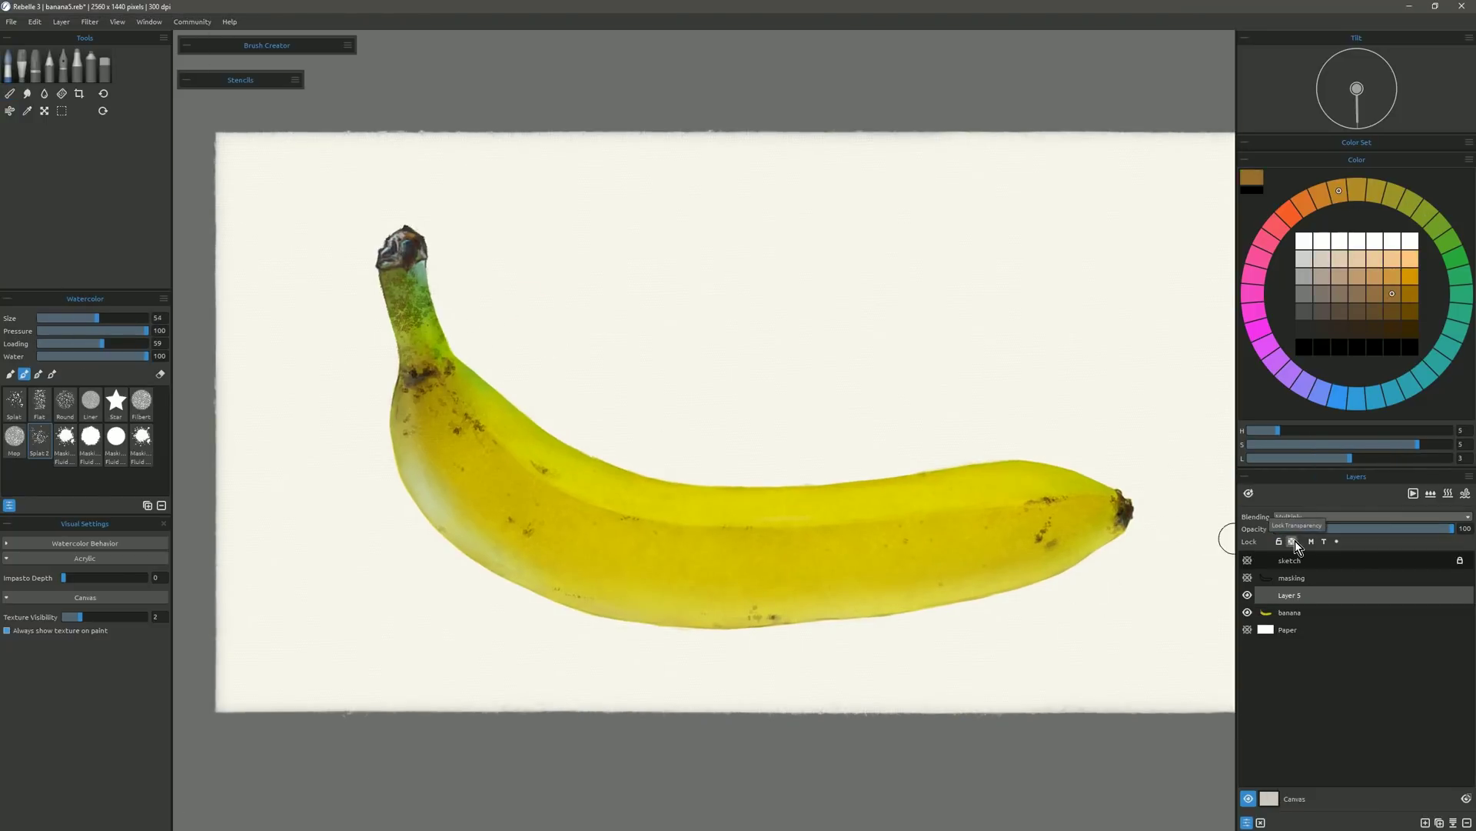
Set the stem texture layer's opacity to 38 and soften the texture with the hard Blend tool at size 26.
{"action": "left_click", "coordinate": [1372, 529]}
{"action": "left_click_drag", "start_coordinate": [1366, 530], "coordinate": [1344, 531]}
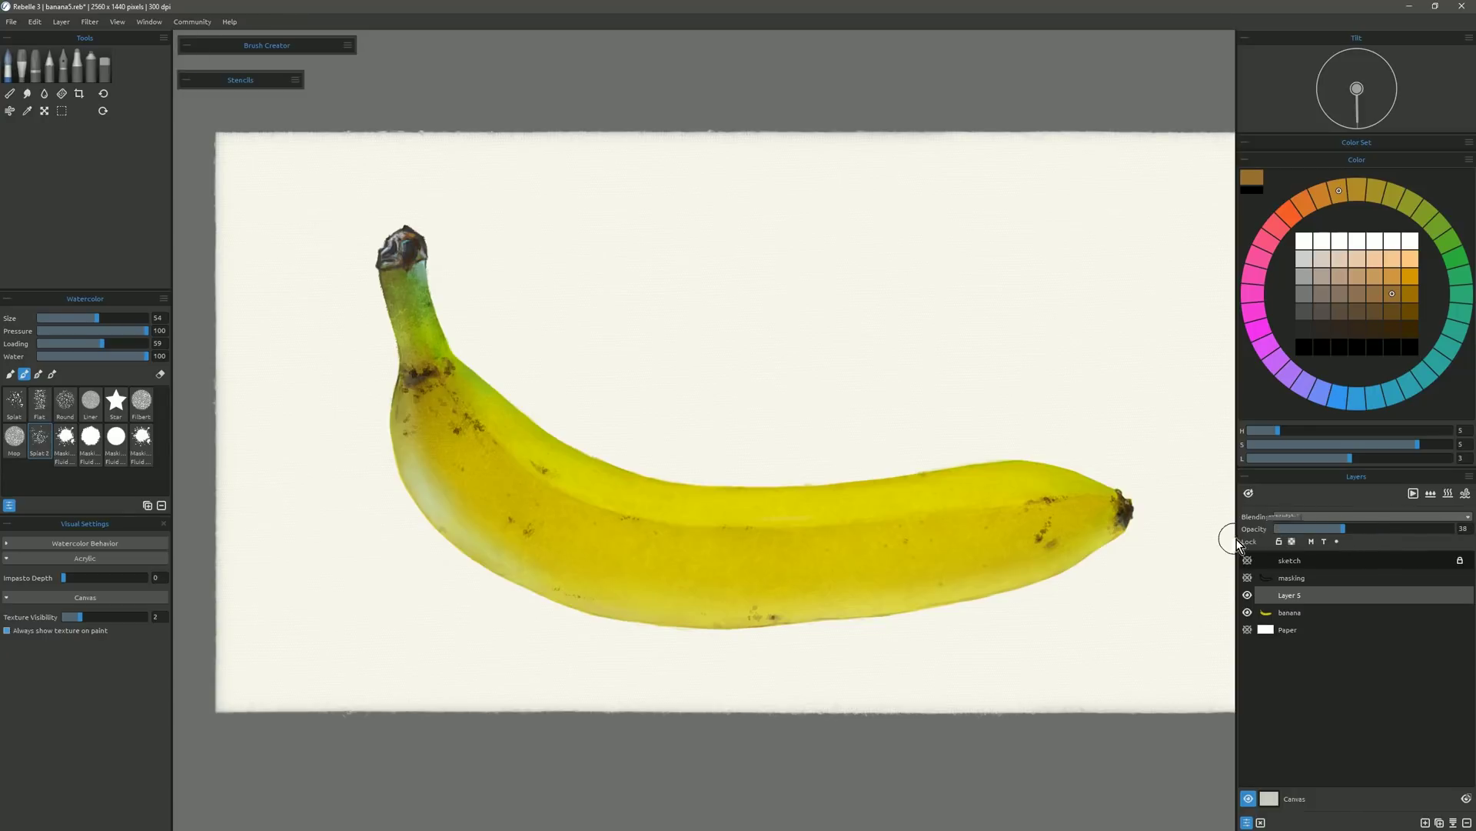
{"action": "left_click", "coordinate": [10, 94]}
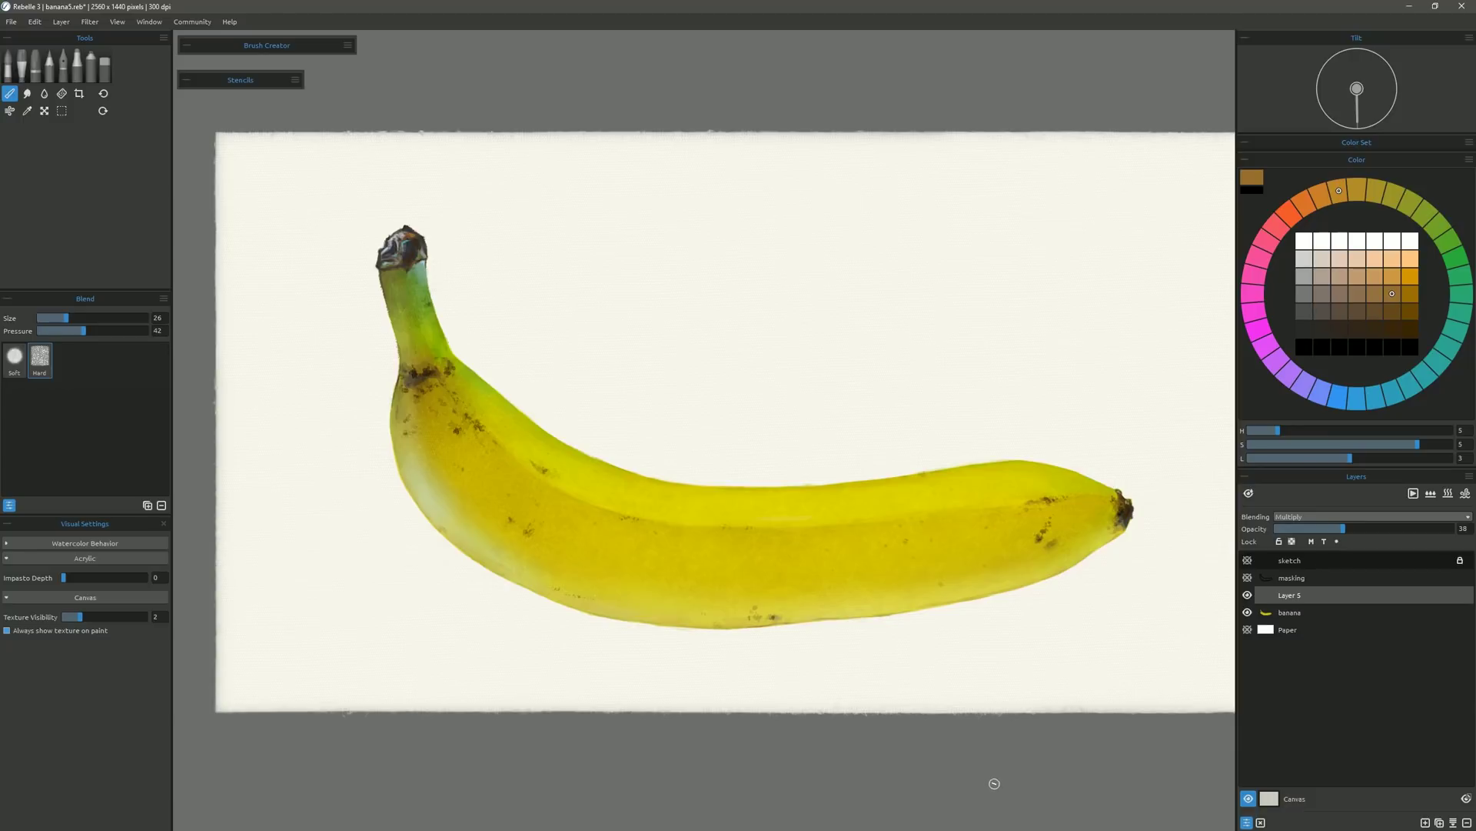
On another Multiply layer, darken the stem with size 22 watercolor of hue 7, saturation 5 and lightness 3, at 51 opacity.
{"action": "key", "text": "b"}
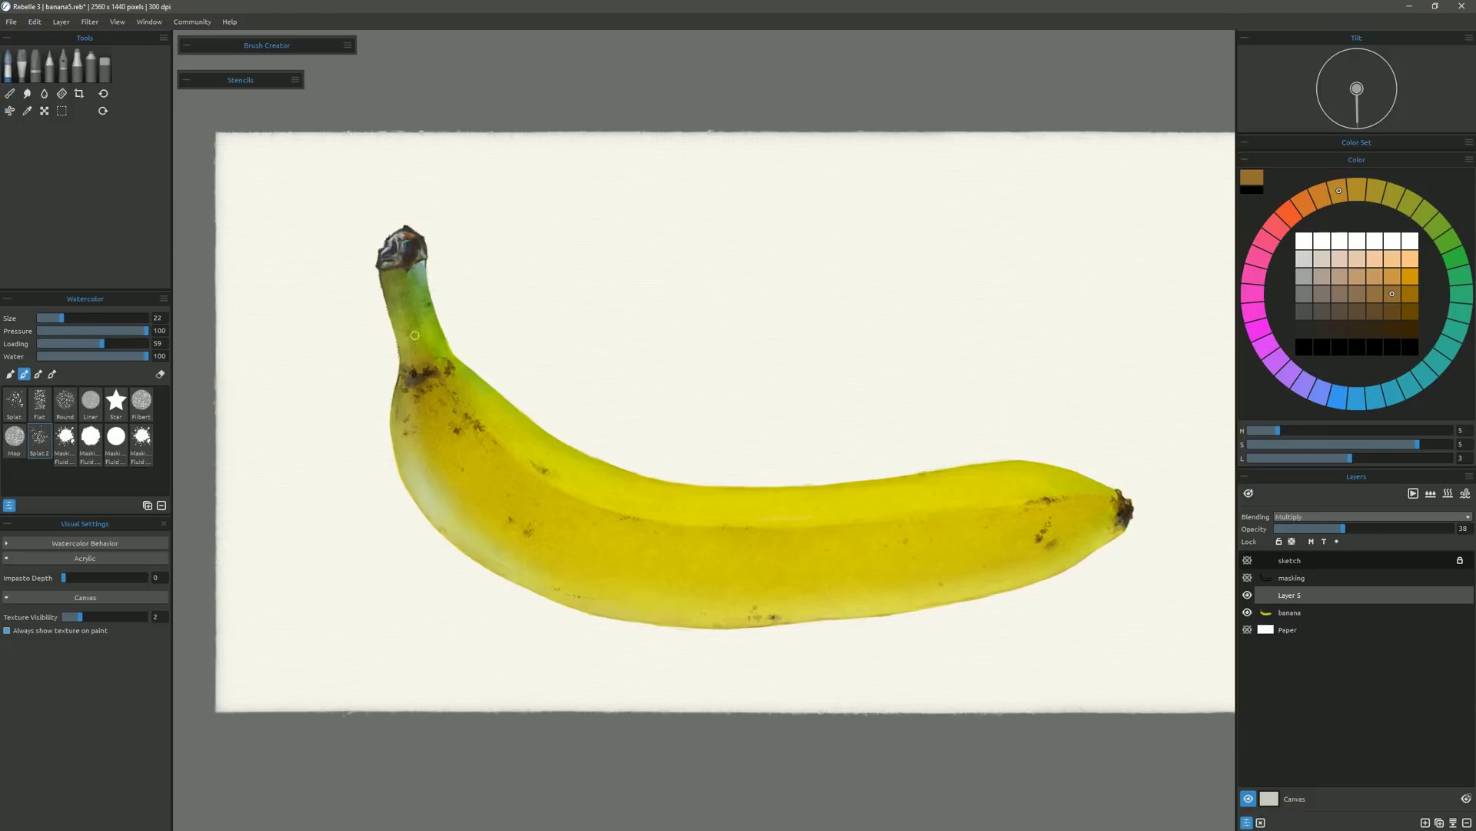
{"action": "left_click", "coordinate": [1426, 823]}
{"action": "left_click", "coordinate": [1315, 517]}
{"action": "left_click", "coordinate": [1302, 616]}
{"action": "key", "text": "alt"}
{"action": "left_click", "coordinate": [403, 297], "text": "alt"}
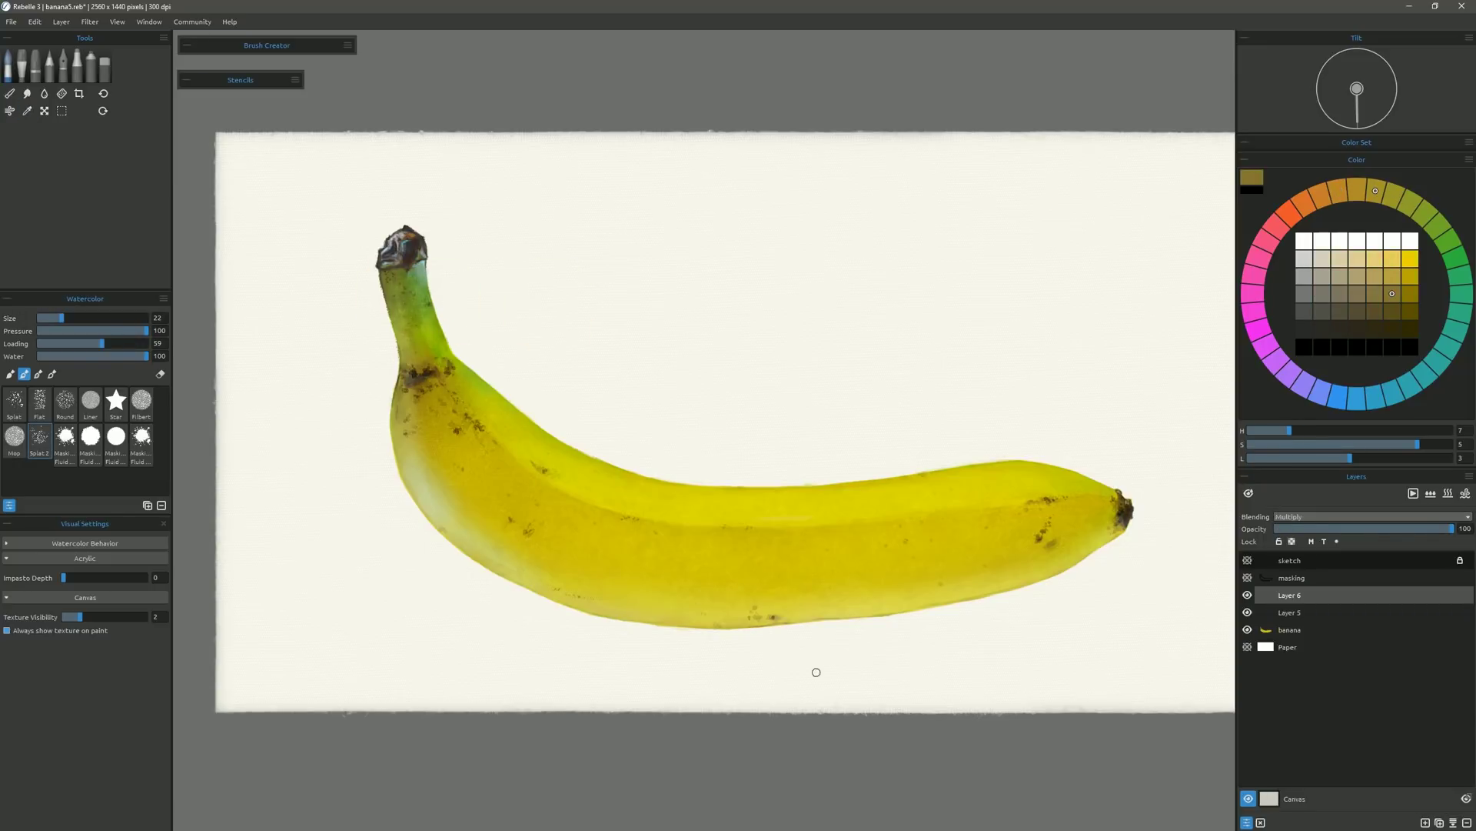
{"action": "left_click_drag", "start_coordinate": [1410, 530], "coordinate": [1368, 530]}
{"action": "key", "text": "ctrl+s"}
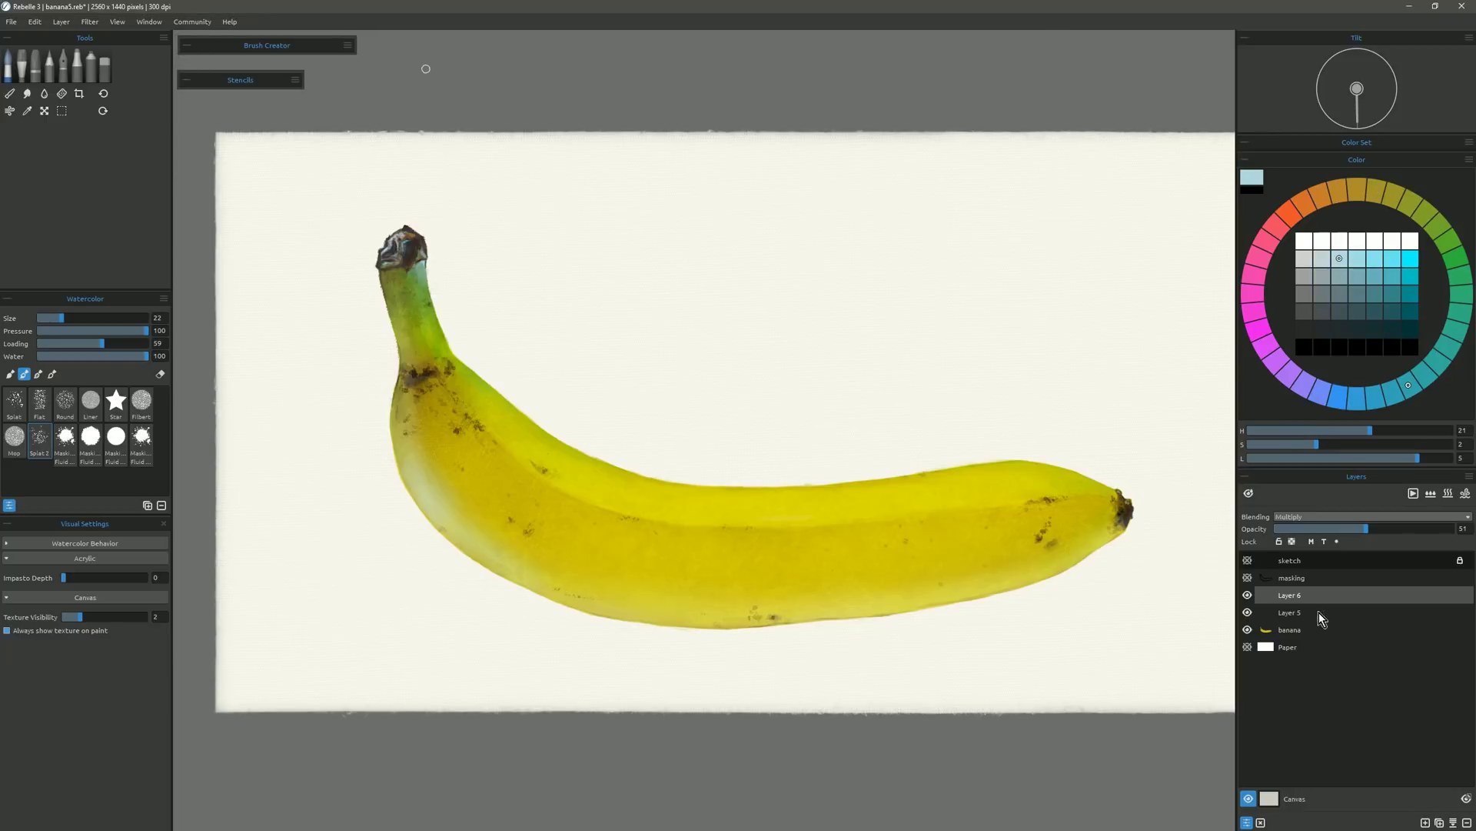
Merge both Multiply layers with the banana layer, and paint pale blue and brown watercolor on the stem tip on a new layer.
{"action": "left_click", "coordinate": [1308, 629], "text": "shift"}
{"action": "left_click", "coordinate": [1425, 822]}
{"action": "left_click", "coordinate": [1428, 823]}
{"action": "mouse_move", "coordinate": [393, 246]}
{"action": "left_mouse_down"}
{"action": "mouse_move", "coordinate": [399, 236]}
{"action": "mouse_move", "coordinate": [421, 255]}
{"action": "left_mouse_up"}
{"action": "left_click", "coordinate": [405, 247], "text": "alt"}
{"action": "left_click", "coordinate": [408, 236], "text": "alt"}
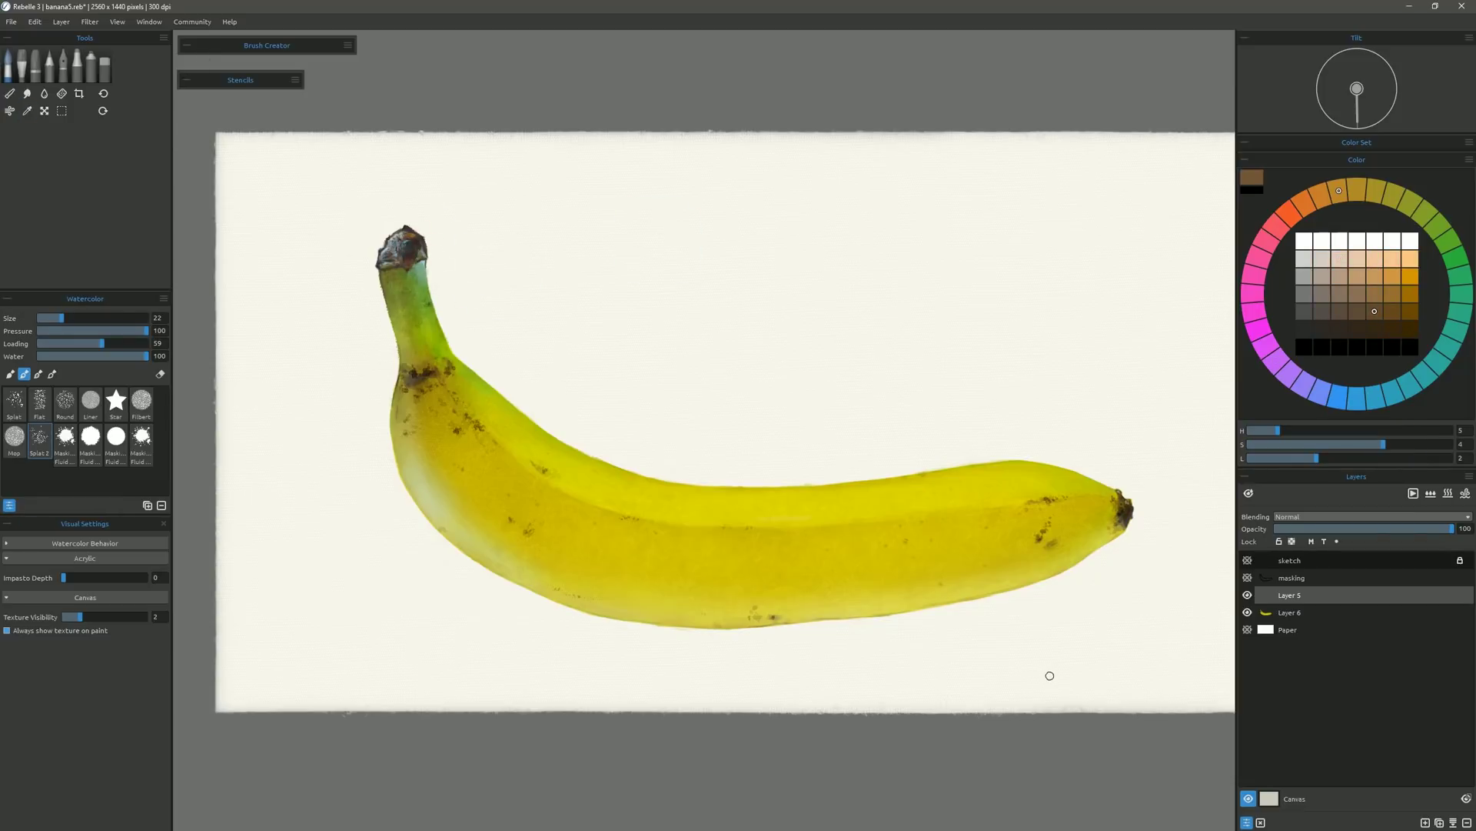
Merge the tip layer down, draw a thin dark brown crease below the stem base on a new layer, and blend it.
{"action": "key", "text": "p"}
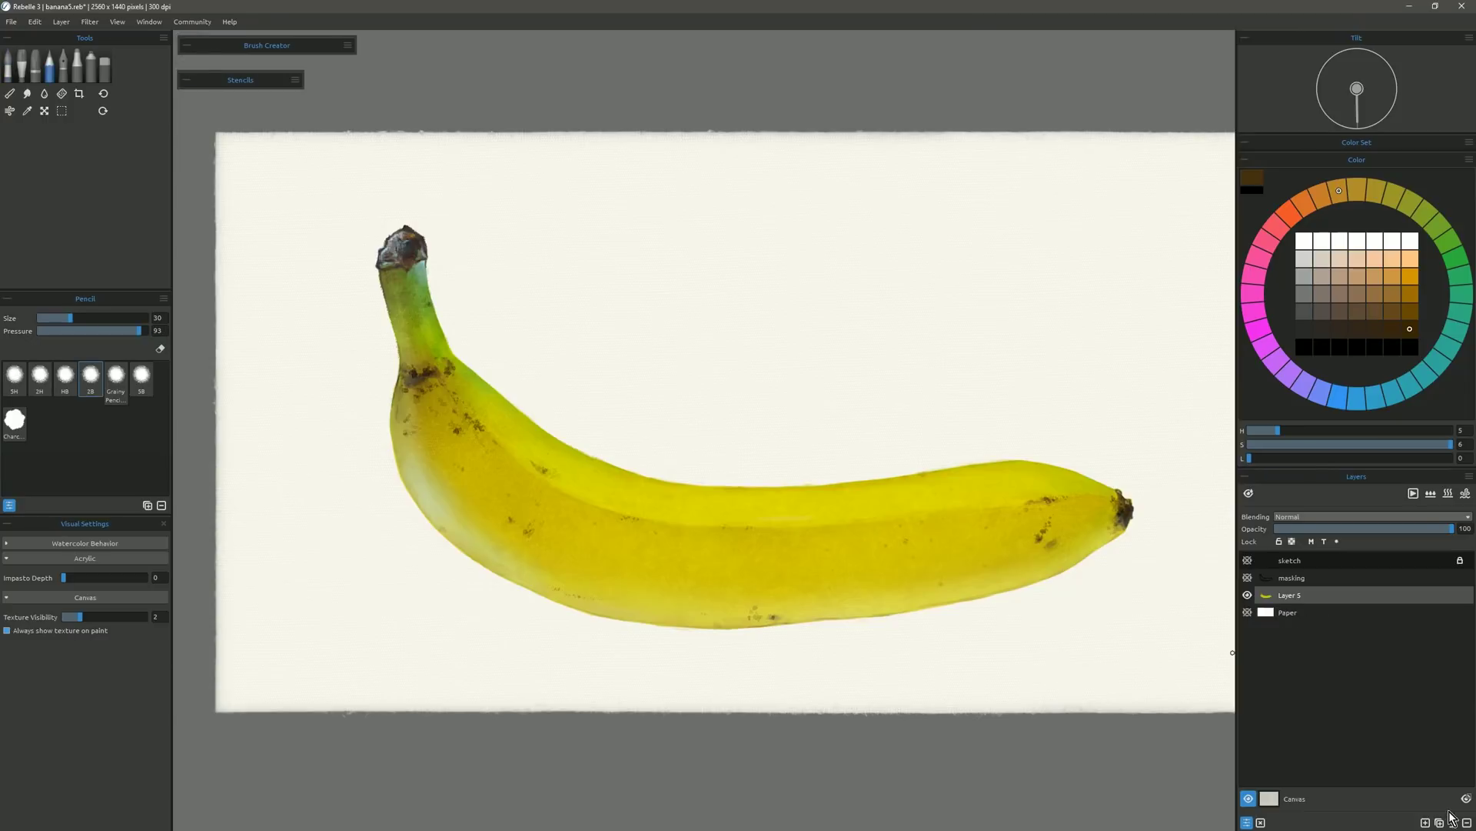
{"action": "left_click_drag", "start_coordinate": [444, 382], "coordinate": [474, 414]}
{"action": "key", "text": "a"}
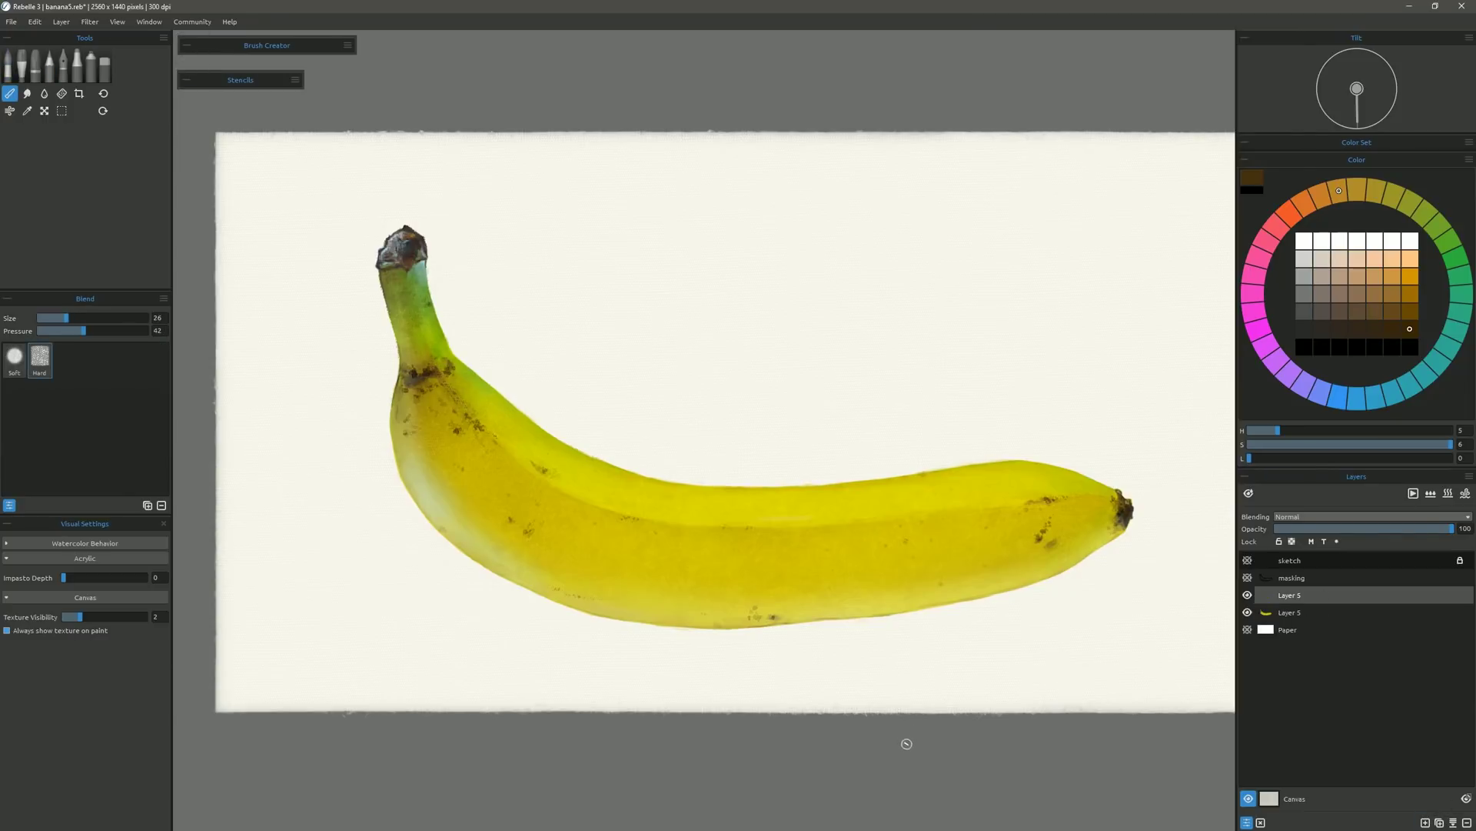
{"action": "left_click_drag", "start_coordinate": [444, 379], "coordinate": [470, 413]}
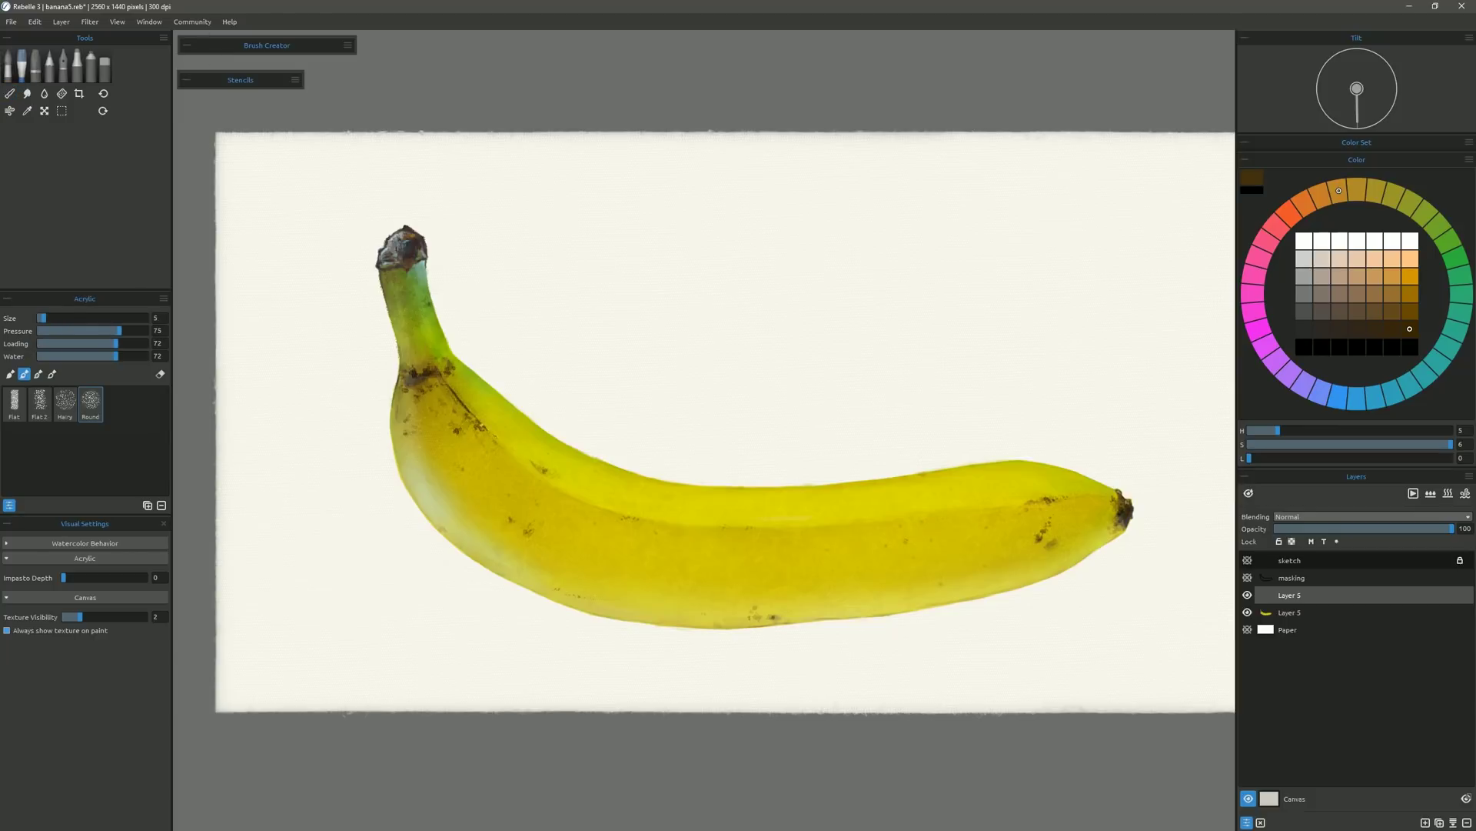
{"action": "key", "text": "b"}
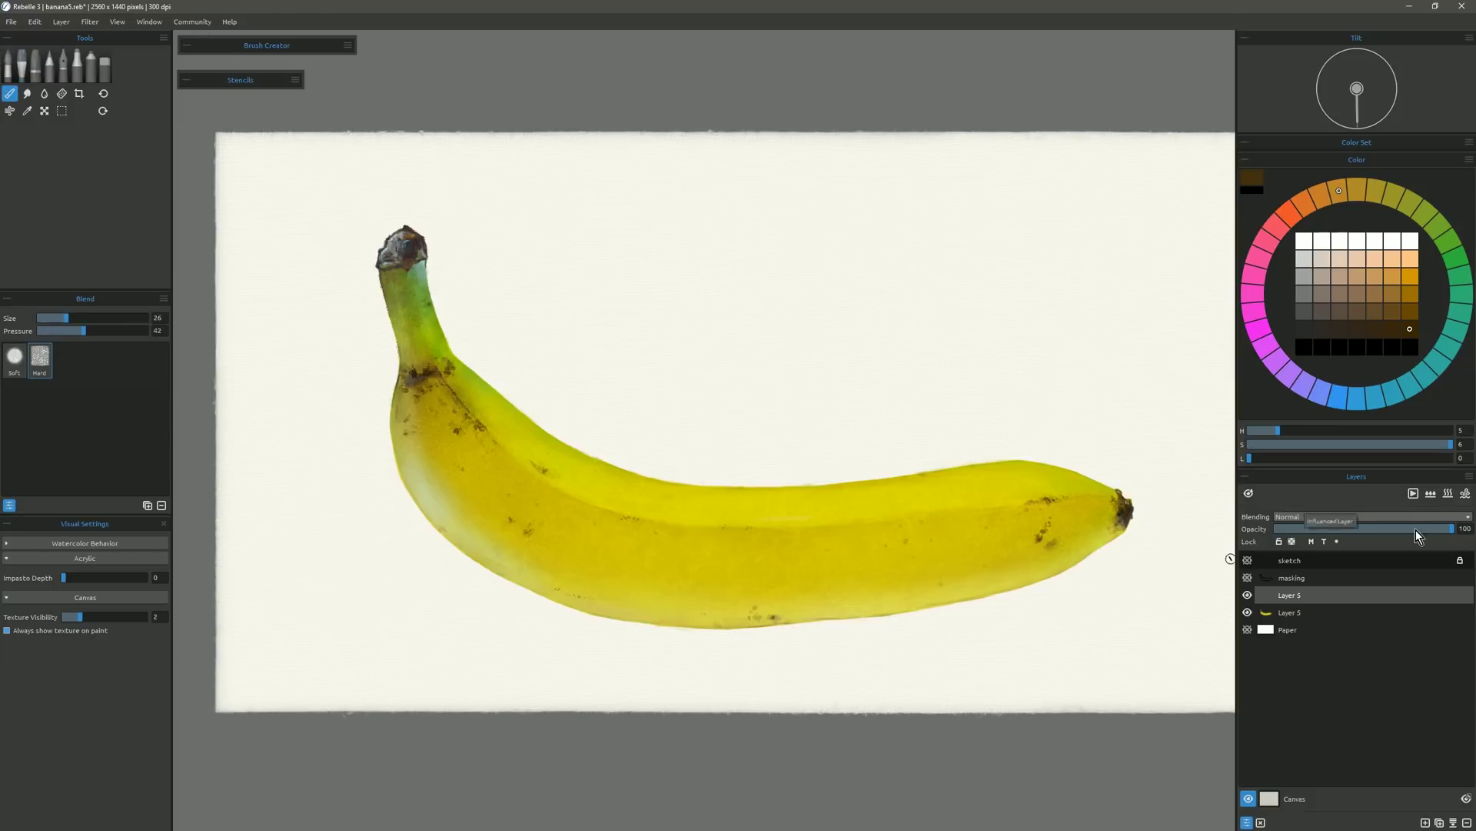
Set the crease layer's opacity to 79 and add more blended dark brown acrylic streaks below the stem and along the lower body.
{"action": "key", "text": "a"}
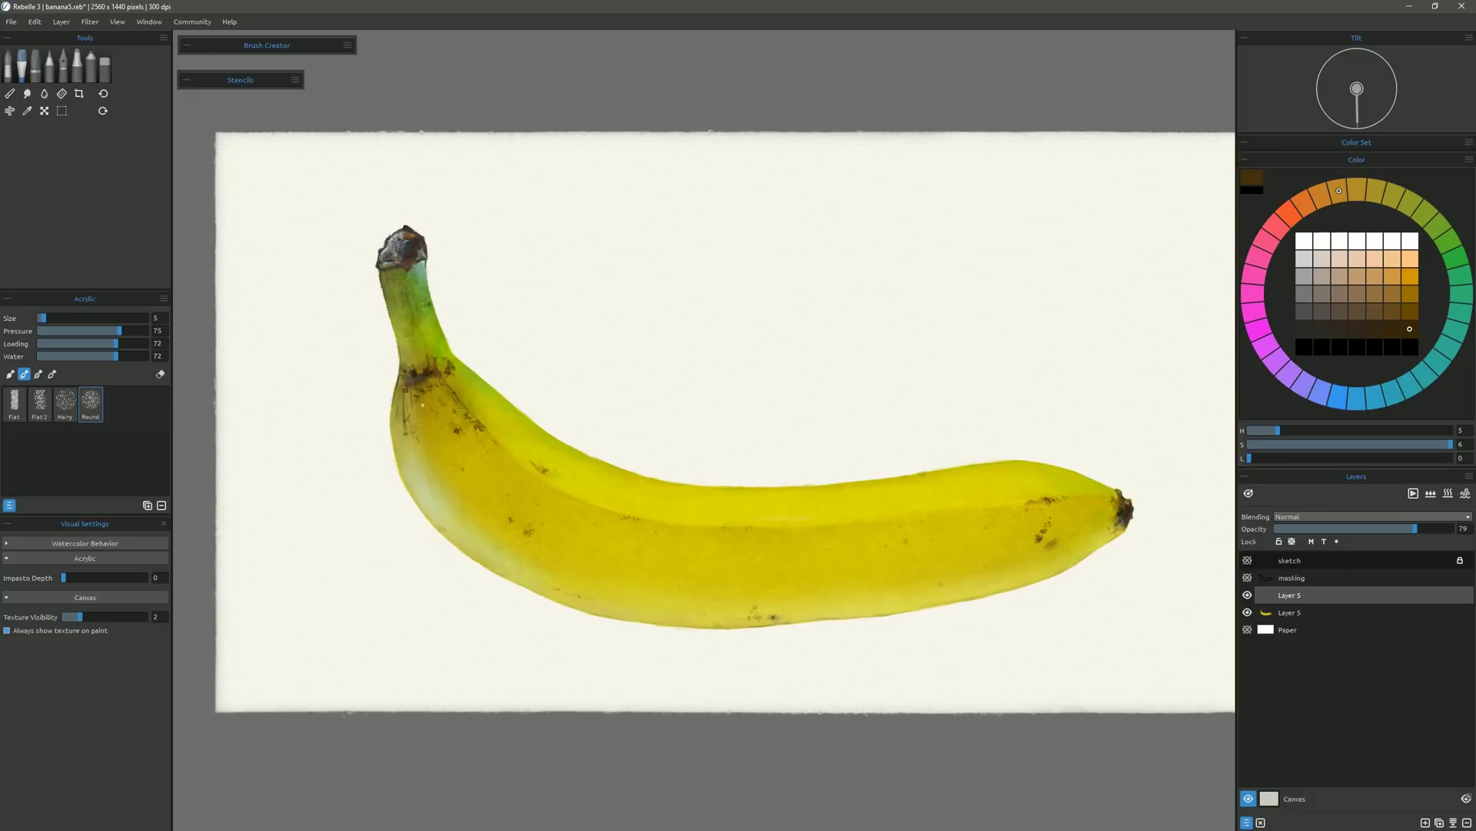
{"action": "key", "text": "b"}
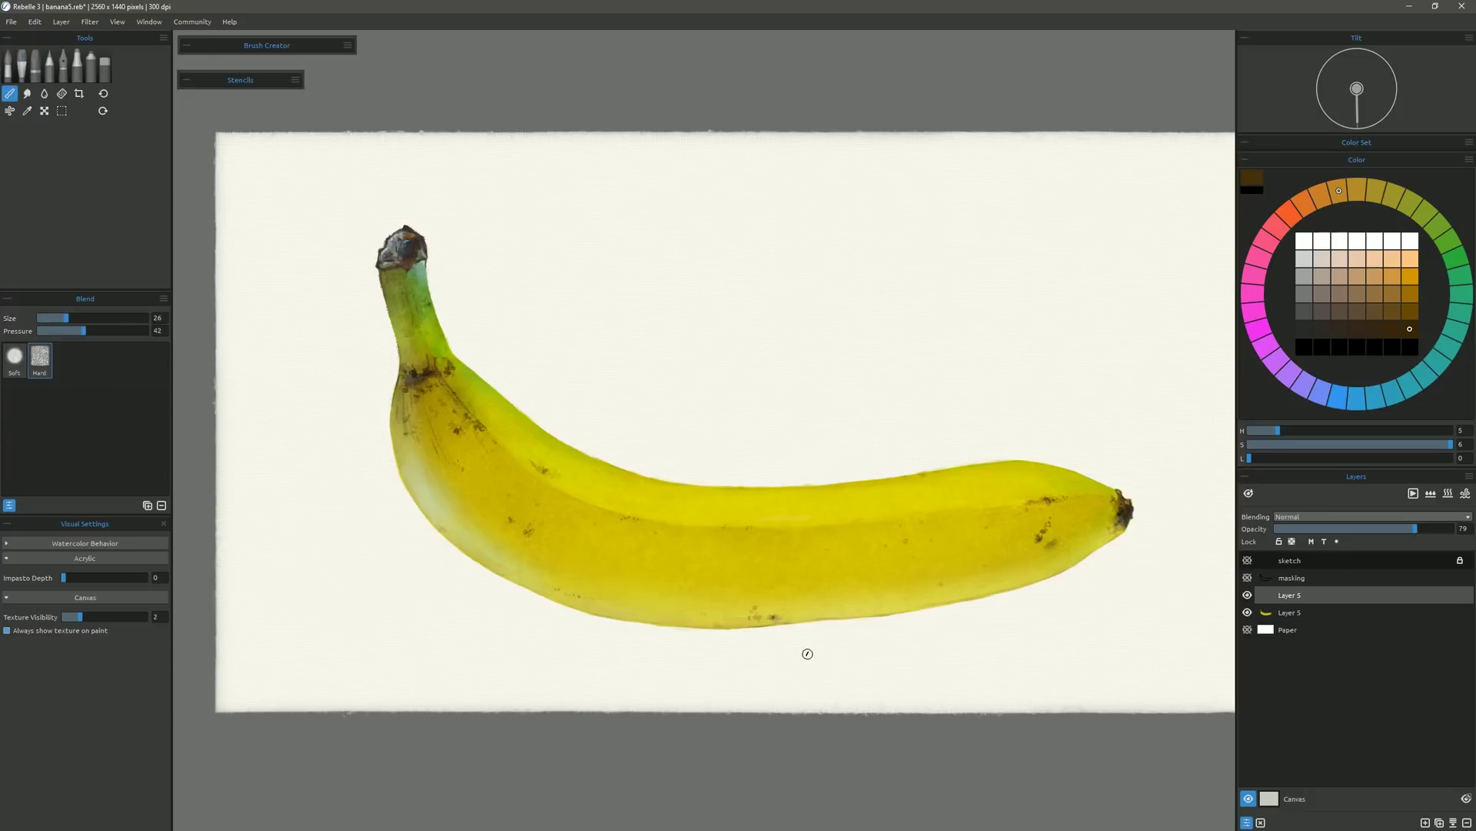
{"action": "key", "text": "a"}
{"action": "key", "text": "b"}
{"action": "key", "text": "a"}
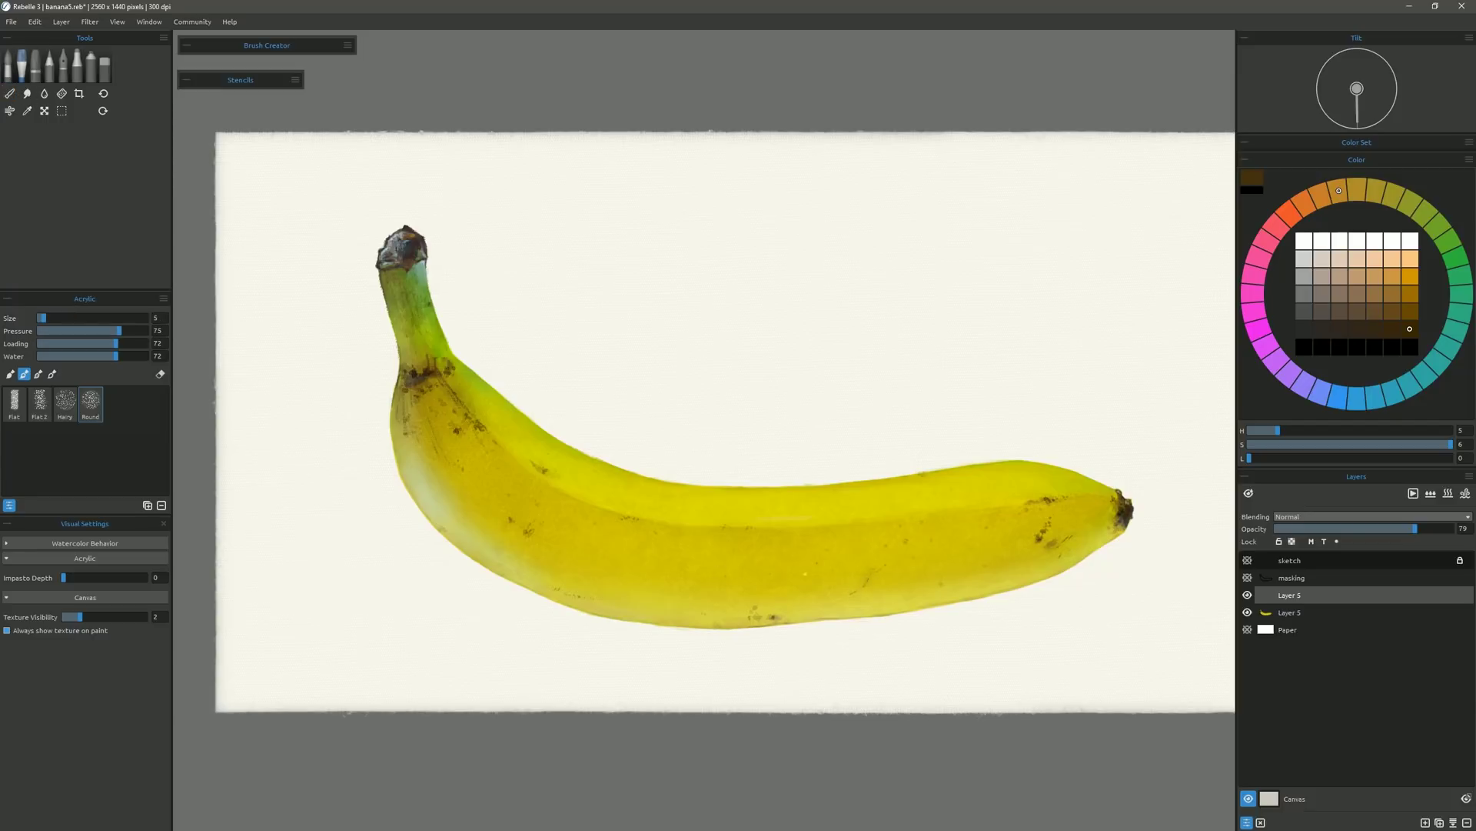
{"action": "key", "text": "e"}
{"action": "key", "text": "b"}
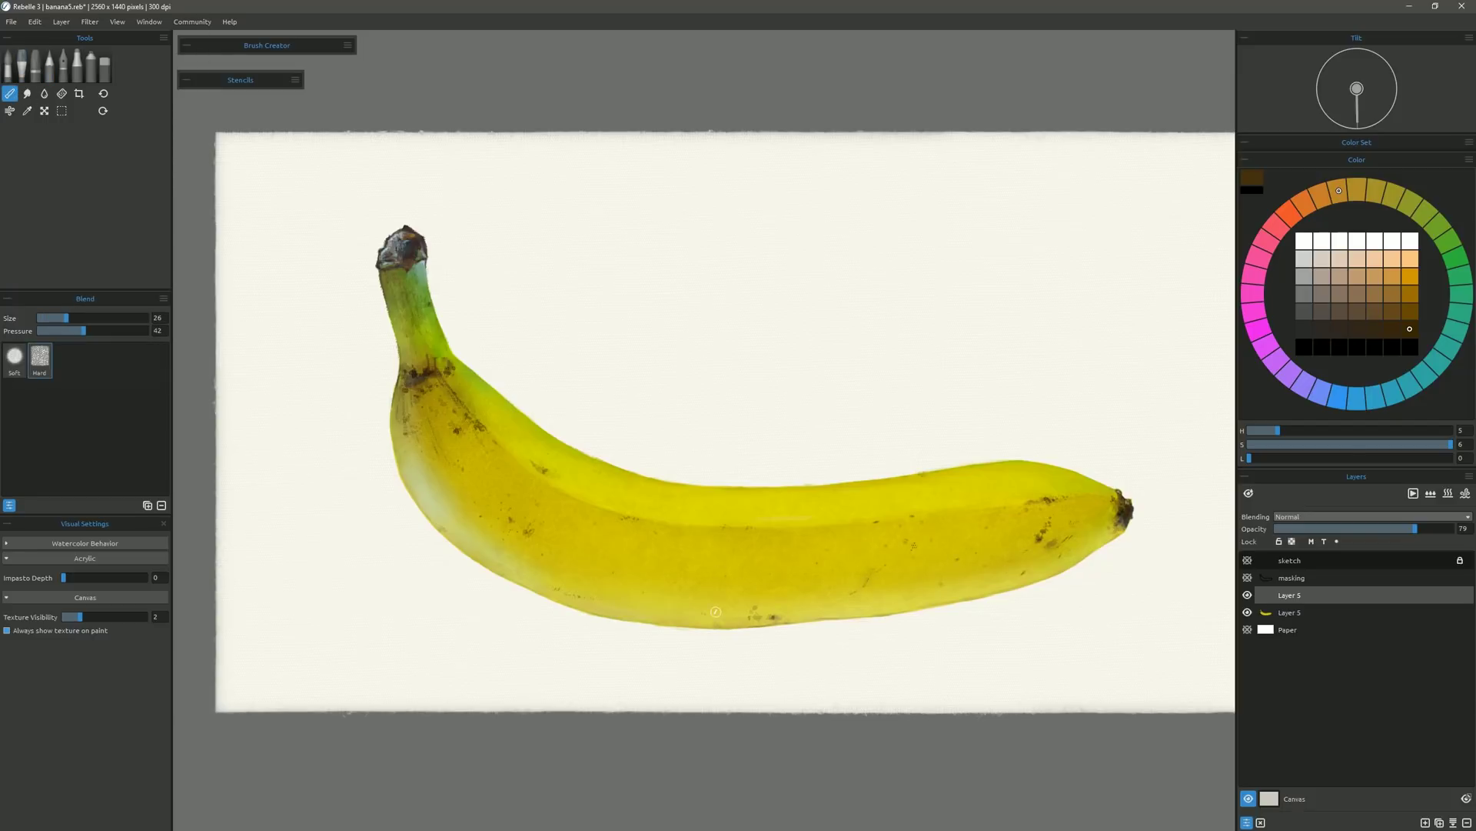
Paint brown acrylic marks of hue 4, saturation 5 and lightness 3 on the banana, merge the layer down, and blend at size 18.
{"action": "key", "text": "a"}
{"action": "left_click", "coordinate": [1392, 294]}
{"action": "key", "text": "b"}
{"action": "key", "text": "ctrl+e"}
{"action": "key", "text": "a"}
{"action": "key", "text": "b"}
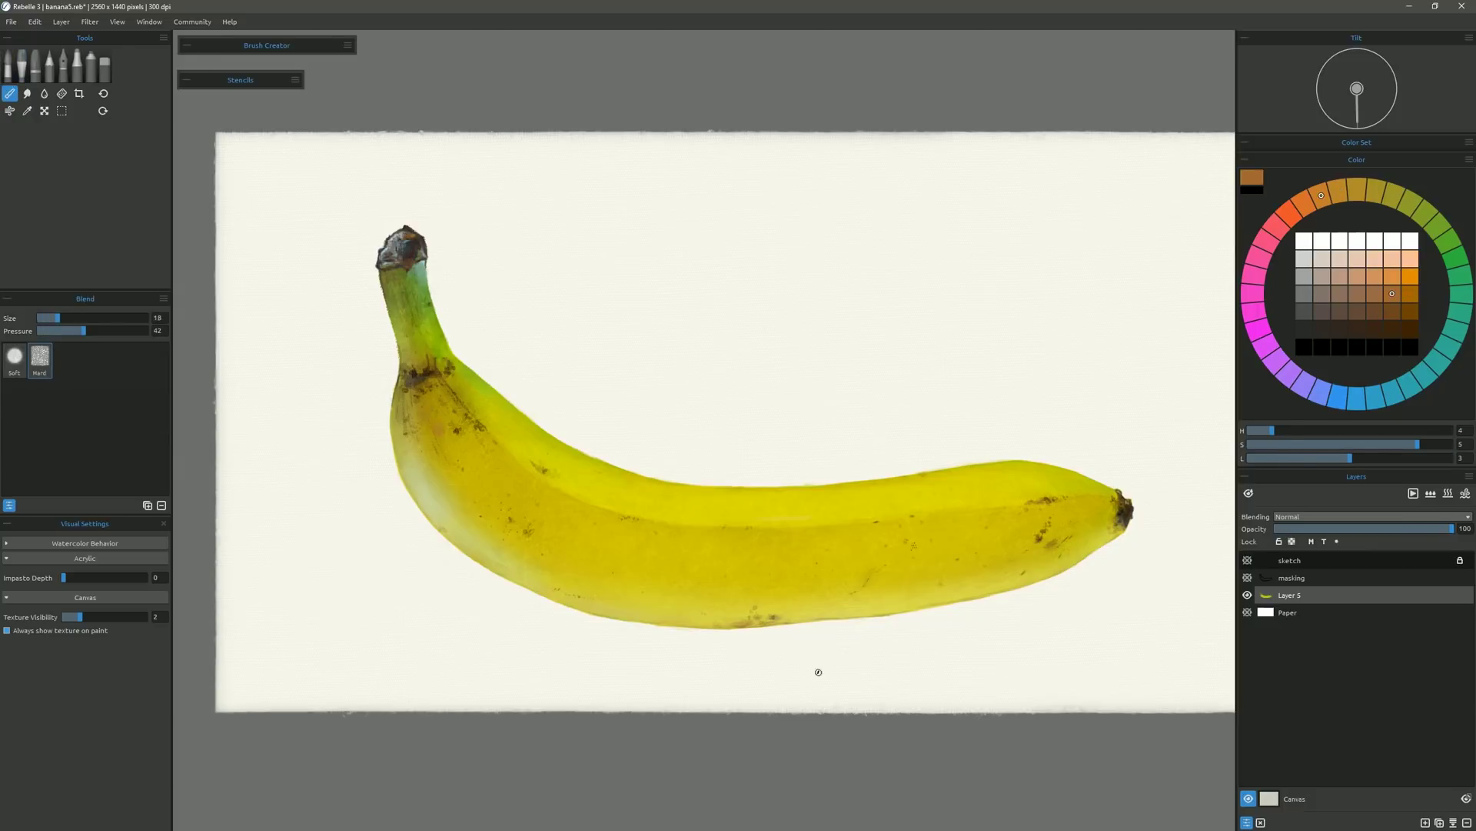
Spray yellow grain over the body with the Spray 4 airbrush at size 64, varying the hue between 6 and 8.
{"action": "key", "text": "e"}
{"action": "left_click", "coordinate": [1376, 191]}
{"action": "left_click", "coordinate": [1411, 277]}
{"action": "scroll", "coordinate": [576, 247], "scroll_direction": "up", "scroll_amount": 1}
{"action": "left_click", "coordinate": [91, 66]}
{"action": "left_click", "coordinate": [1411, 258]}
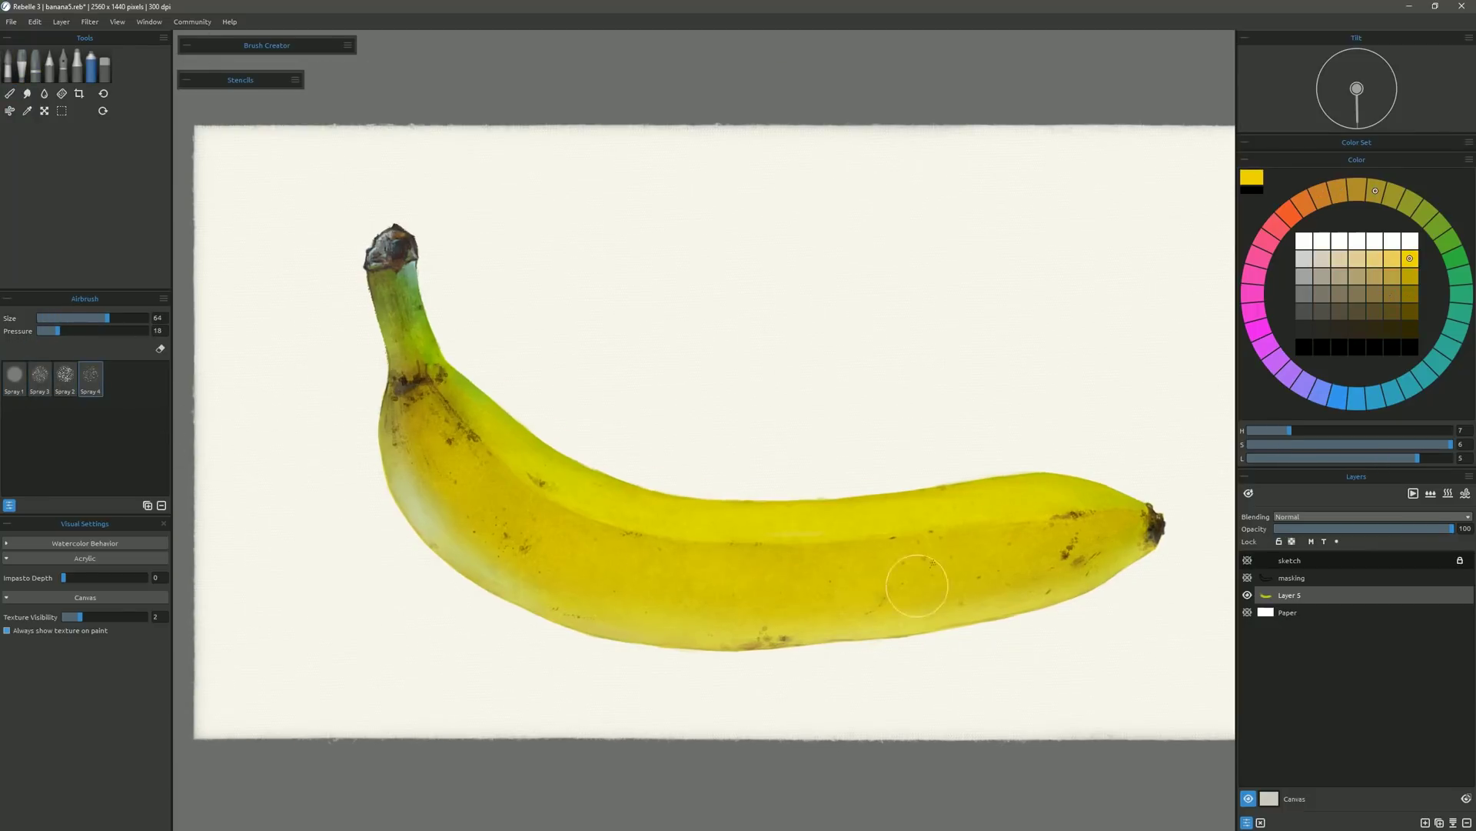
{"action": "left_click", "coordinate": [1393, 196]}
{"action": "left_click", "coordinate": [1357, 189]}
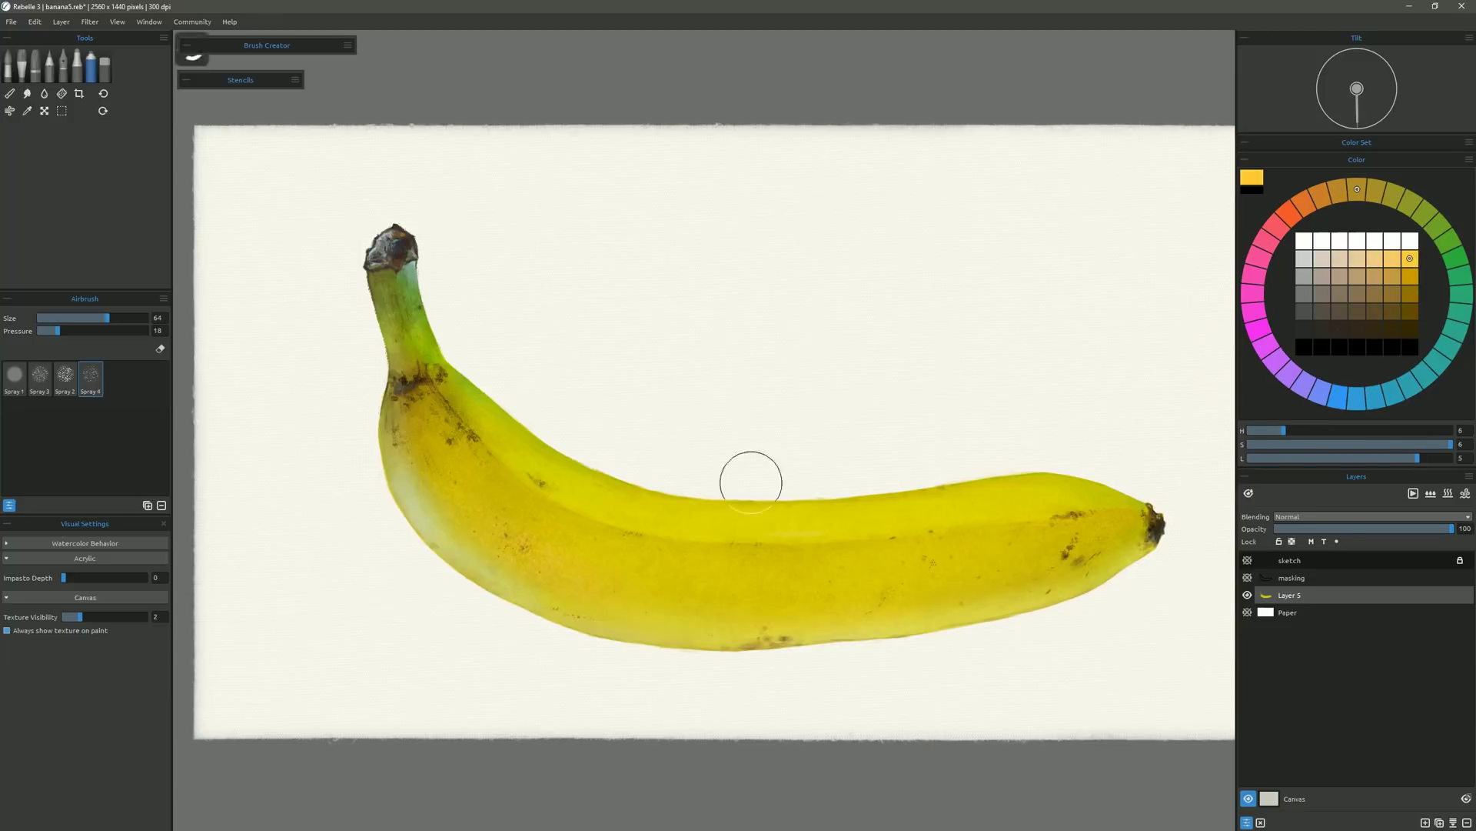
Spray yellow-green of hue 10 and pale blue of hue 21 onto the banana, blend at size 34, and save as banana6.reb.
{"action": "left_click", "coordinate": [1424, 213]}
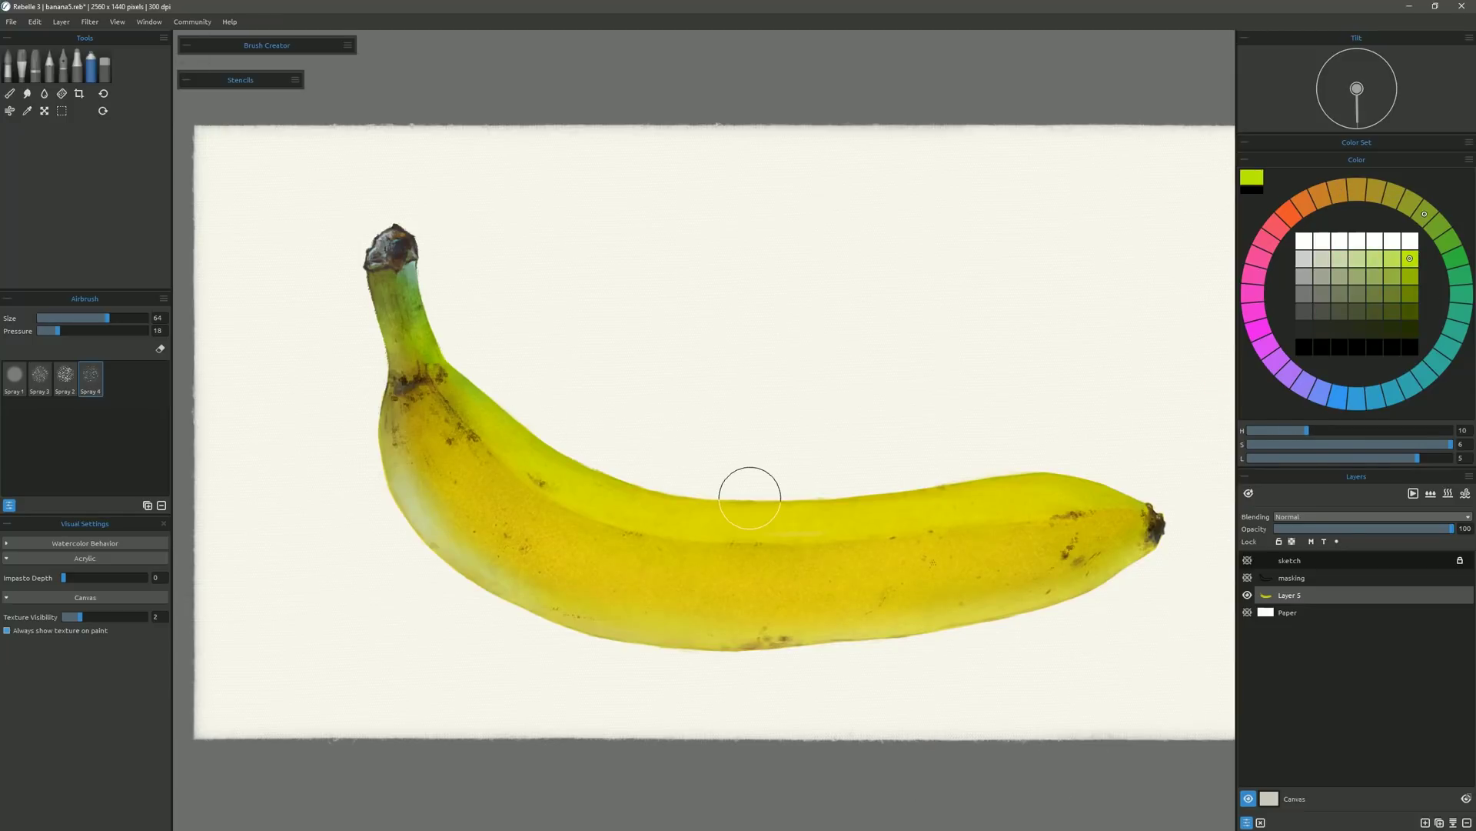
{"action": "left_click", "coordinate": [1408, 386]}
{"action": "left_click", "coordinate": [1339, 259]}
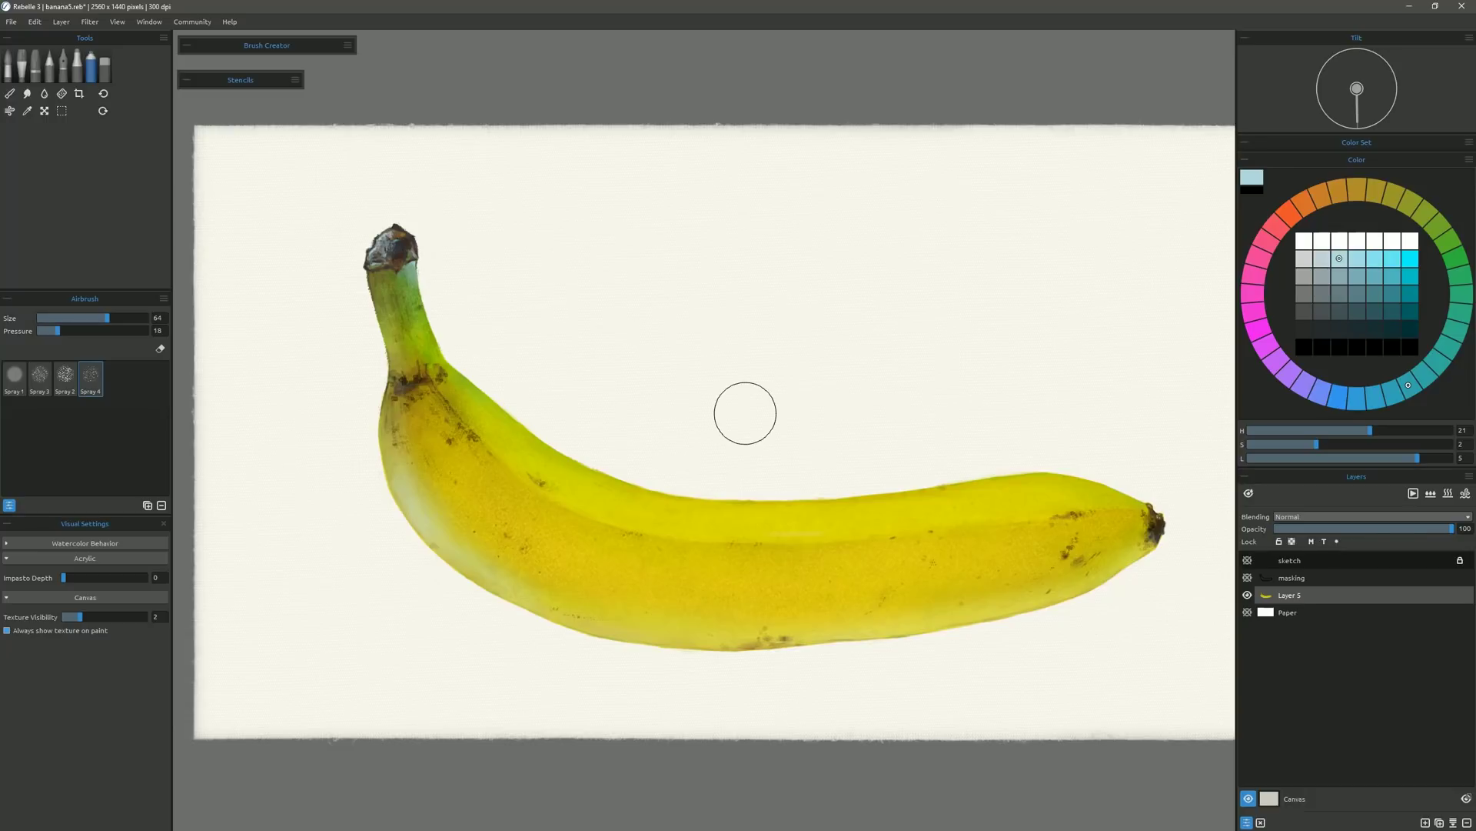
{"action": "left_click", "coordinate": [9, 93]}
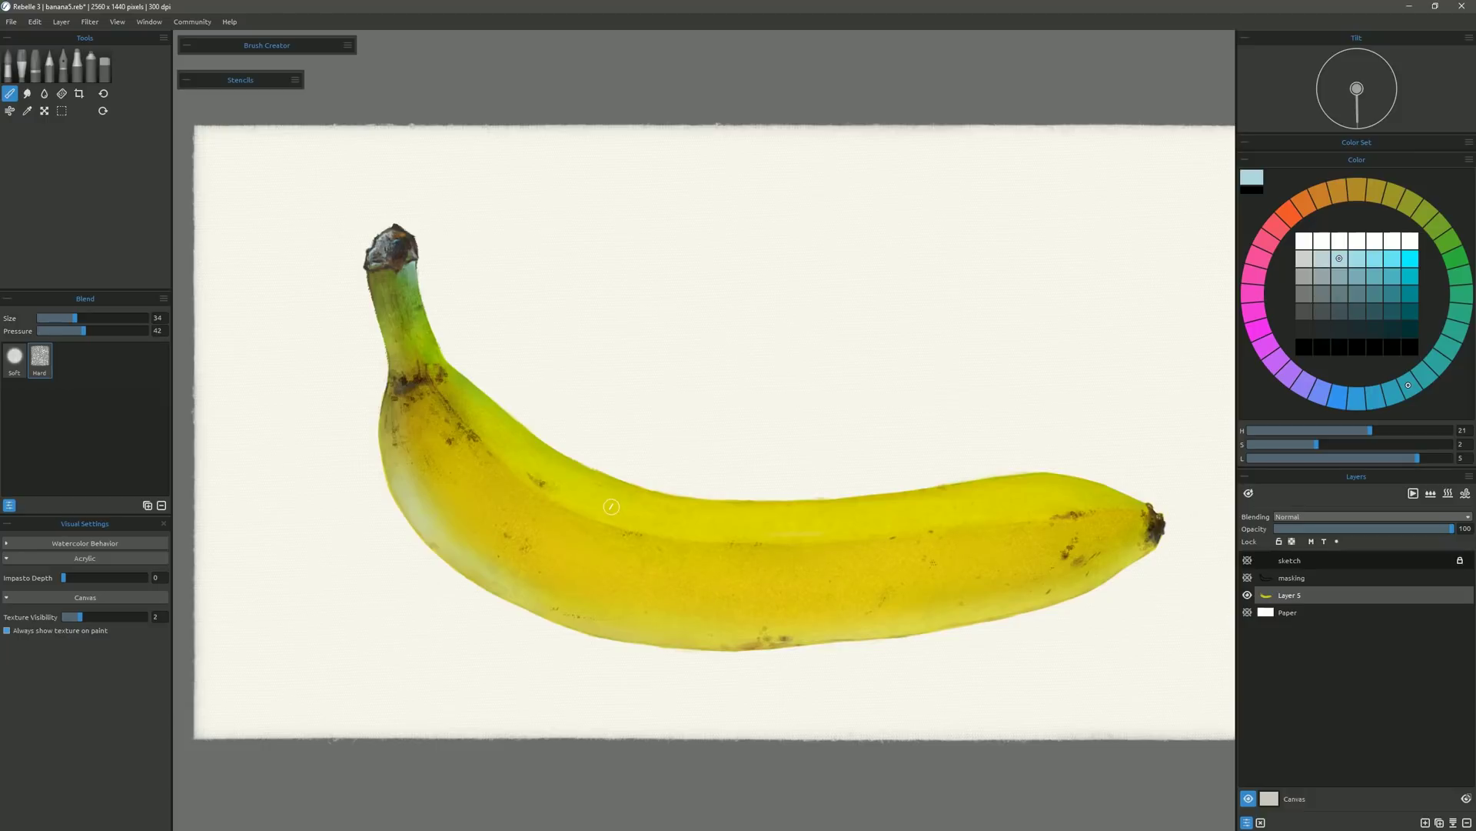
{"action": "key", "text": "ctrl+s"}
On a new Screen layer, tint the stem tip with the Spray 1 airbrush at size 39 in brown of hue 3, saturation 4, lightness 2.
{"action": "left_click", "coordinate": [90, 71]}
{"action": "left_click", "coordinate": [14, 377]}
{"action": "left_click", "coordinate": [1305, 203]}
{"action": "left_click", "coordinate": [1375, 312]}
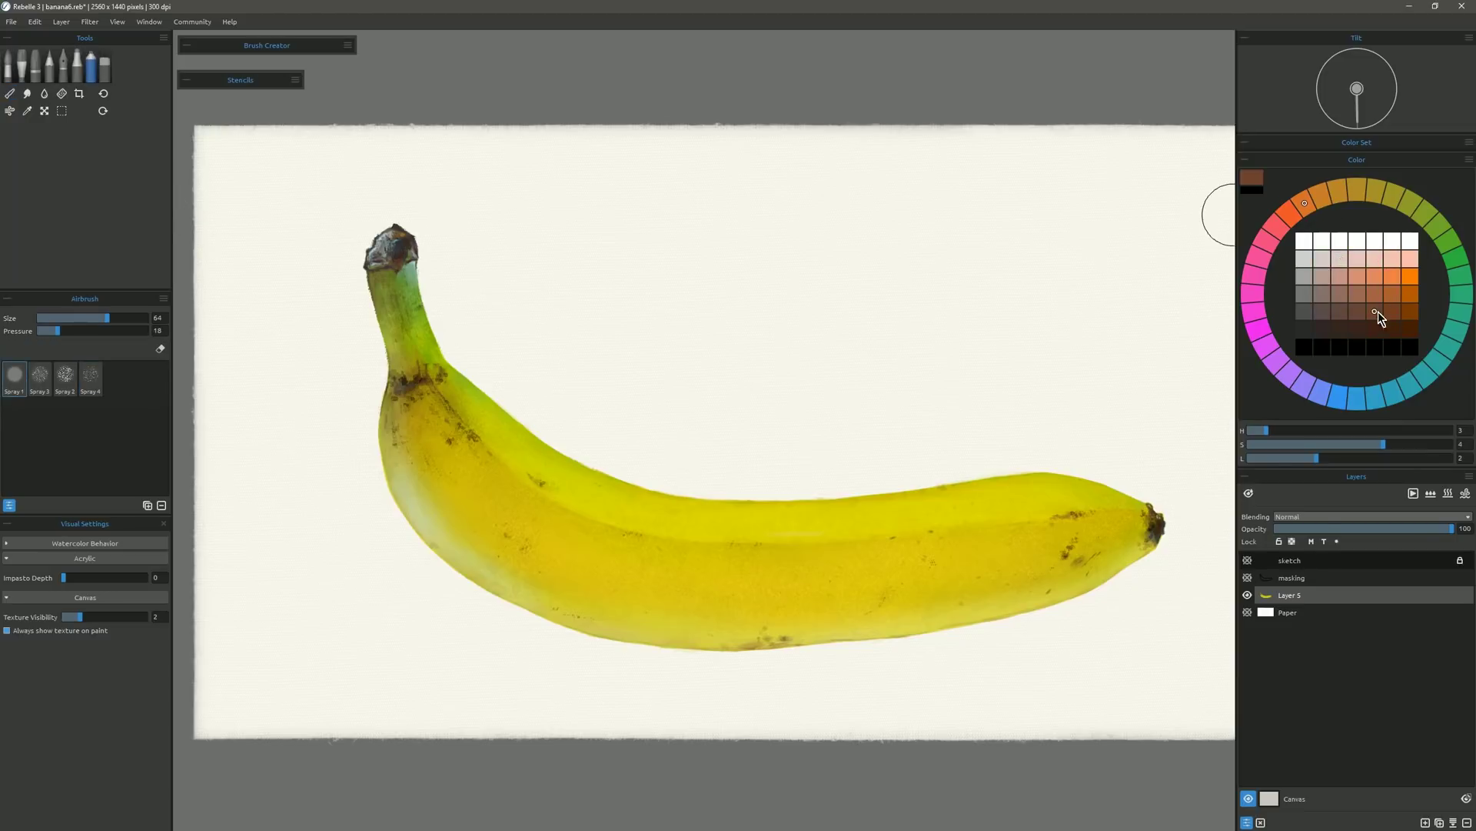
{"action": "key", "text": "bracketleft"}
{"action": "key", "text": "bracketleft"}
{"action": "key", "text": "bracketleft"}
{"action": "left_click", "coordinate": [1425, 822]}
{"action": "left_click", "coordinate": [1291, 517]}
{"action": "left_click", "coordinate": [1289, 597]}
{"action": "mouse_move", "coordinate": [379, 241]}
{"action": "left_mouse_down"}
{"action": "mouse_move", "coordinate": [401, 214]}
{"action": "mouse_move", "coordinate": [367, 275]}
{"action": "mouse_move", "coordinate": [405, 238]}
{"action": "left_mouse_up"}
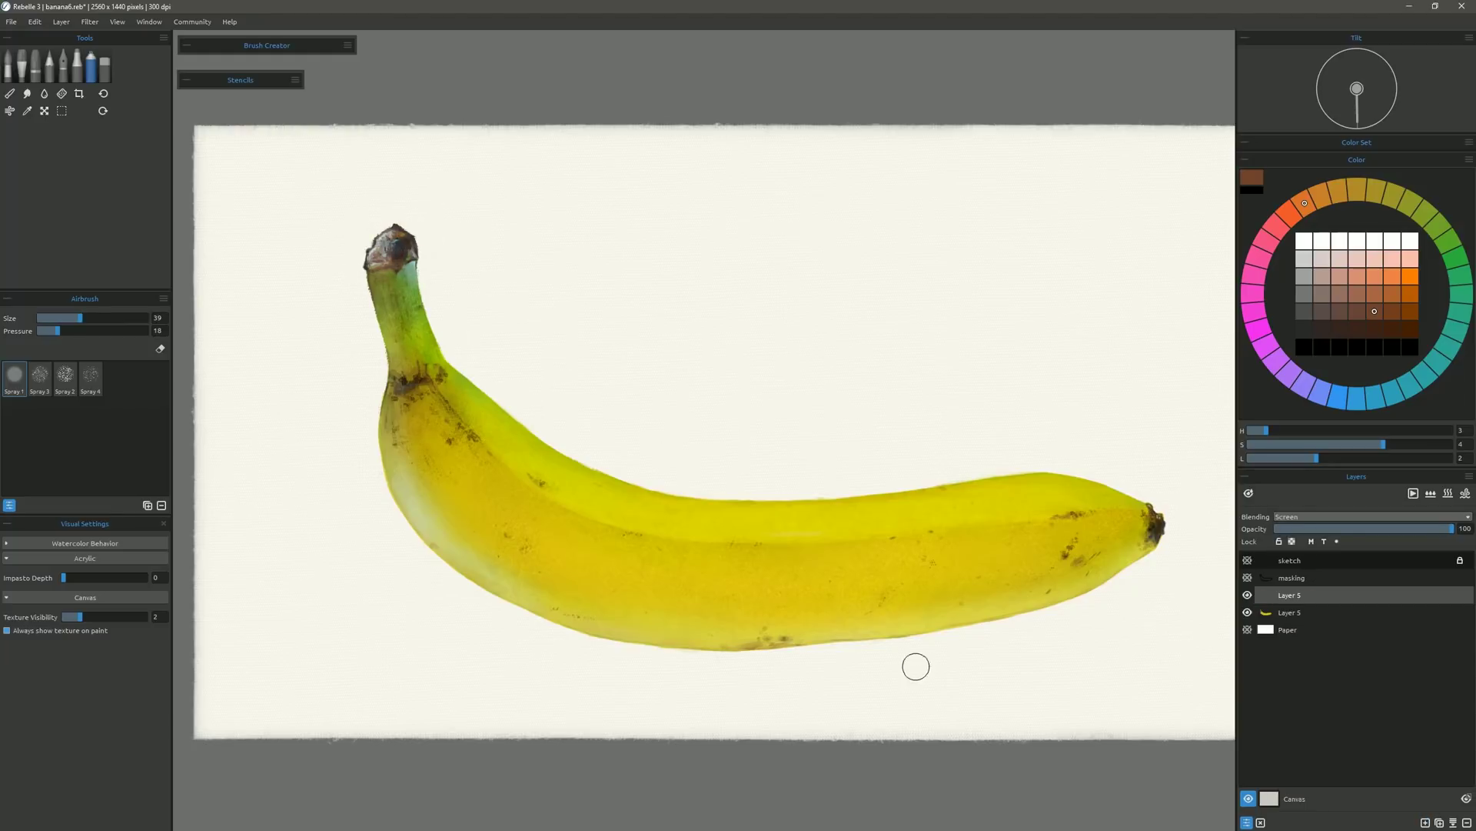
Set the Screen layer's opacity to 82, spray green of hue 11 on the upper stem at size 9, and blend at size 34.
{"action": "left_click", "coordinate": [1421, 529]}
{"action": "left_click", "coordinate": [1247, 594]}
{"action": "left_click", "coordinate": [1247, 594]}
{"action": "left_click_drag", "start_coordinate": [468, 280], "coordinate": [376, 325]}
{"action": "left_click", "coordinate": [415, 291], "text": "alt"}
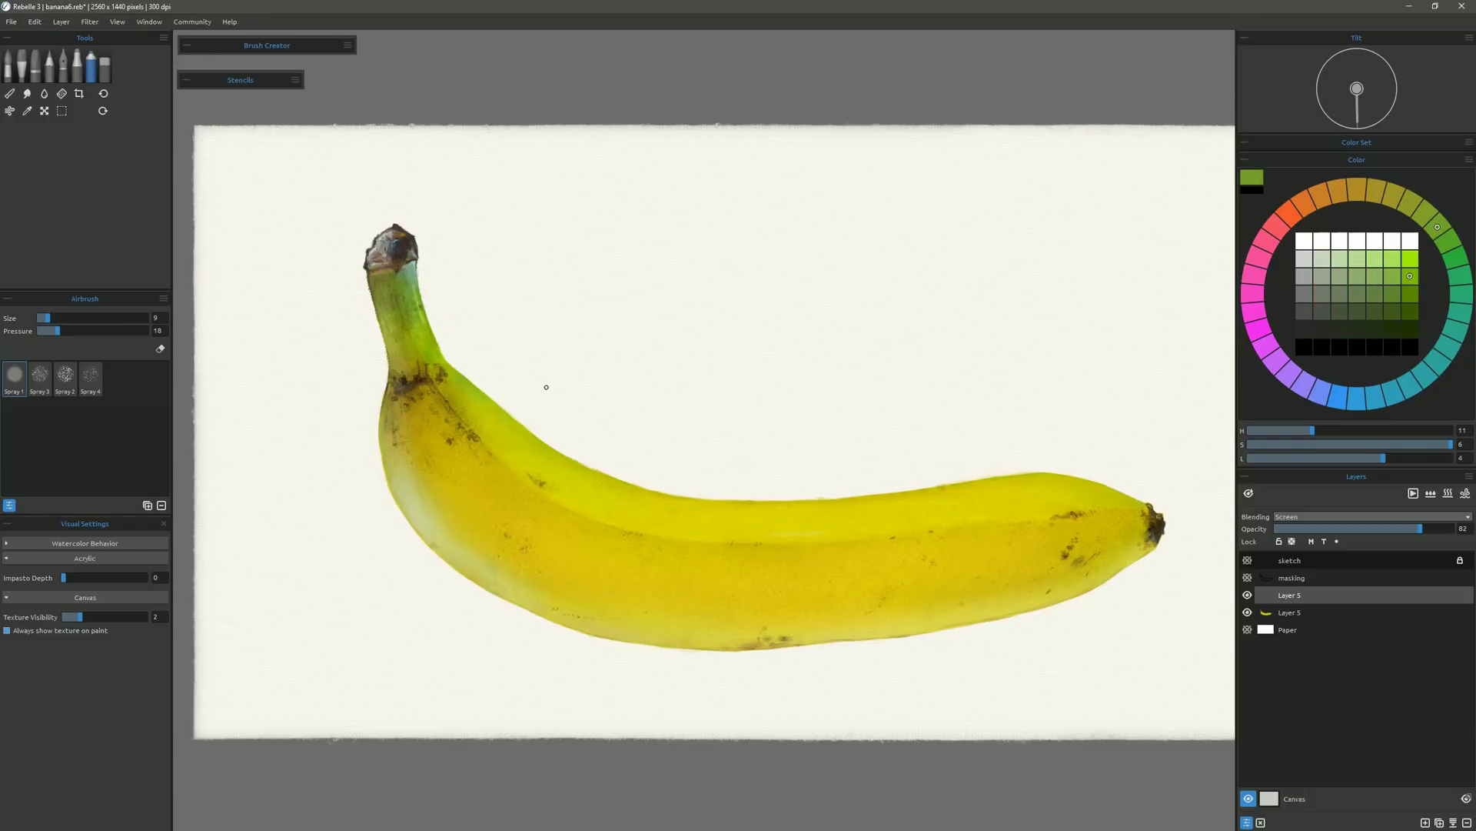
{"action": "key", "text": "n"}
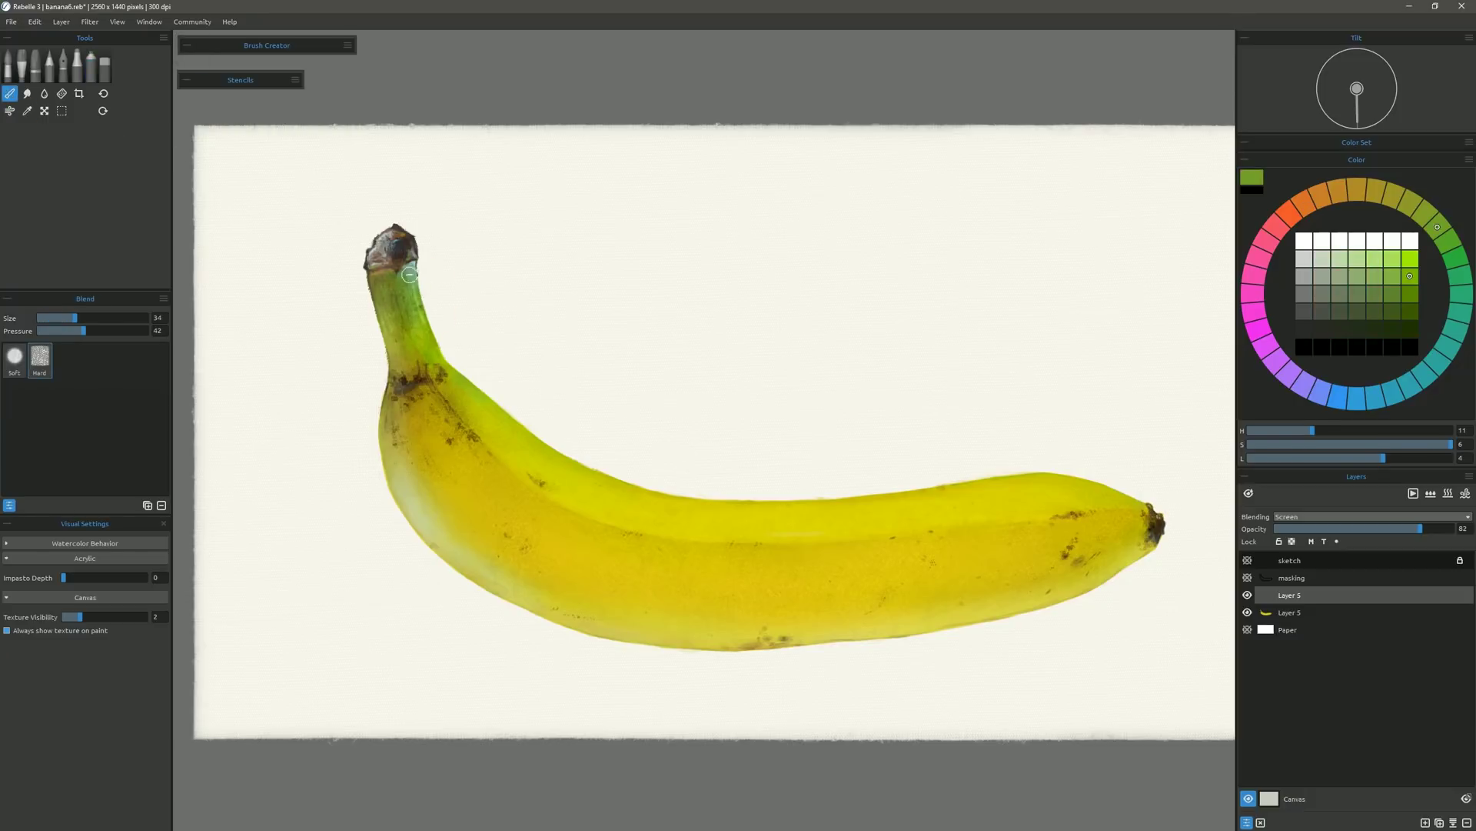